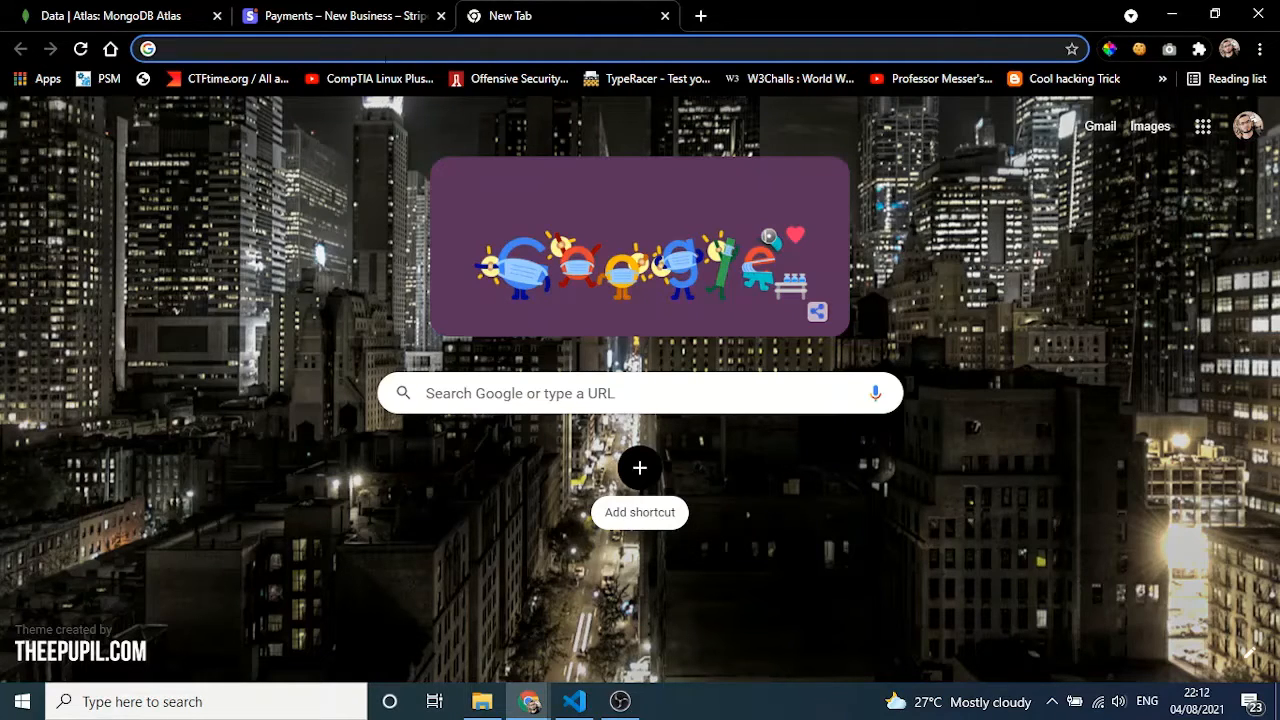
Open the utm-ops.herokuapp.com site in the empty browser tab
click(378, 44)
text(ut)
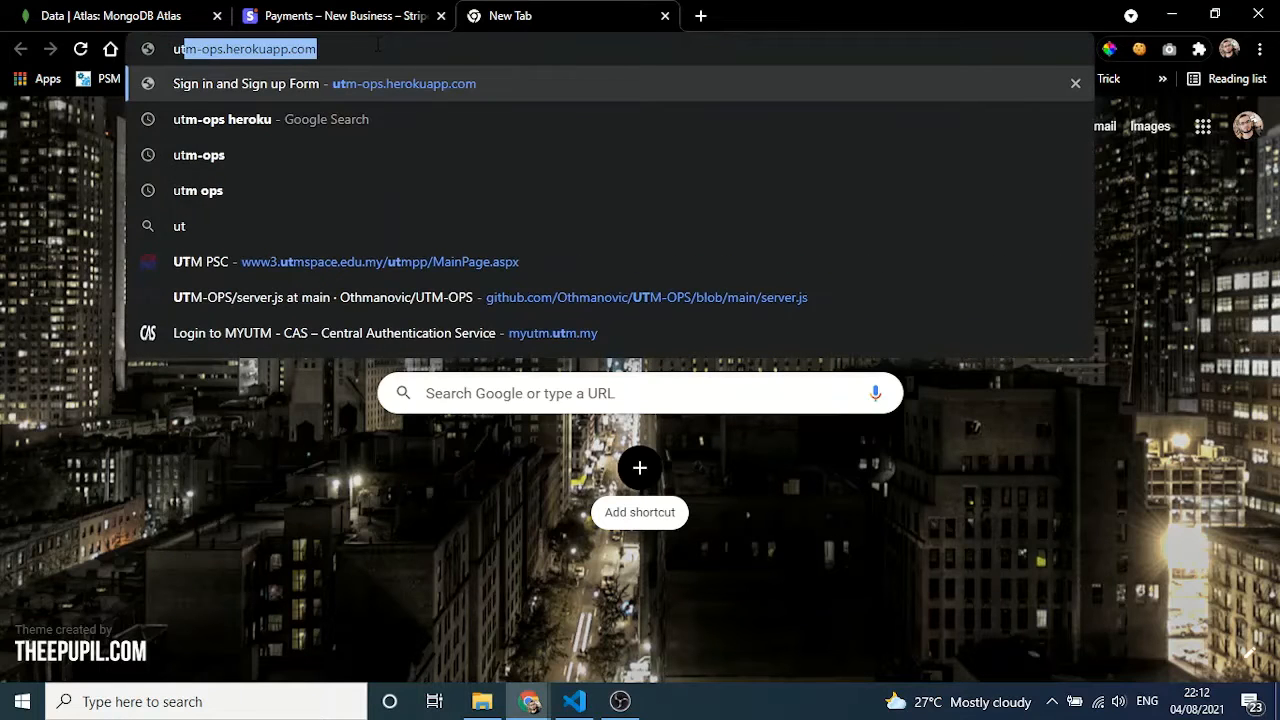
key(Right)
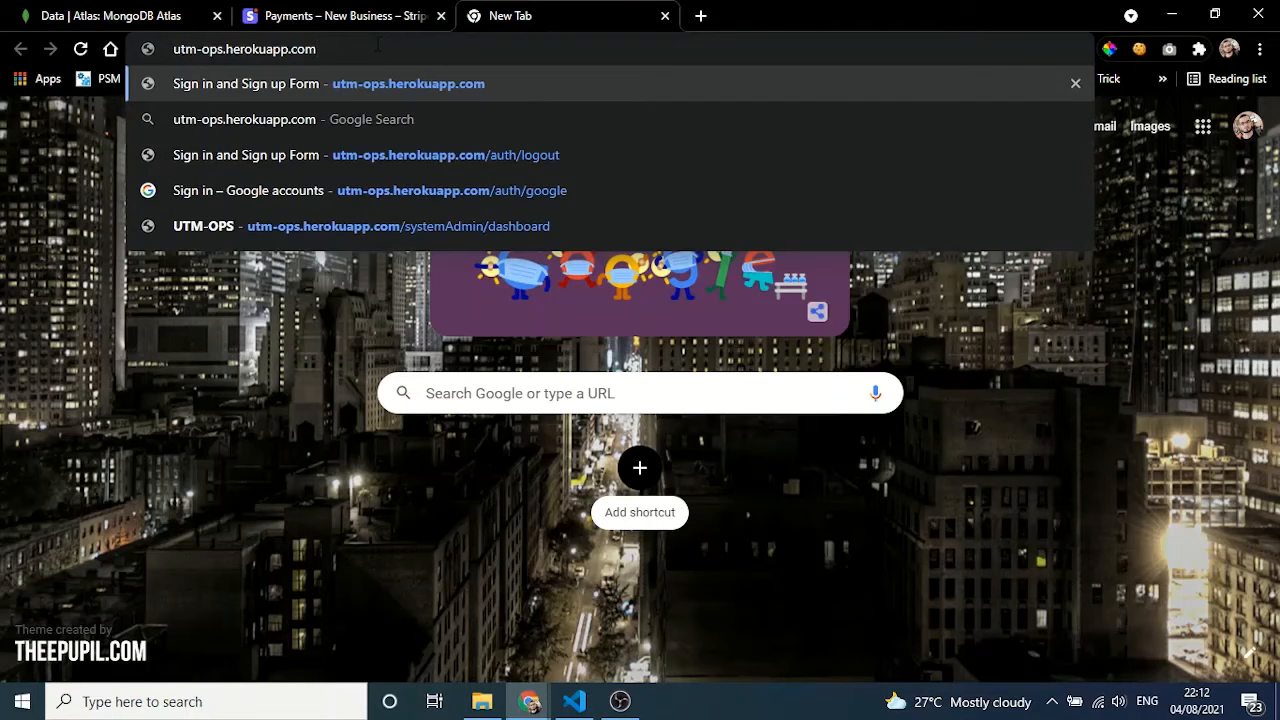
key(Return)
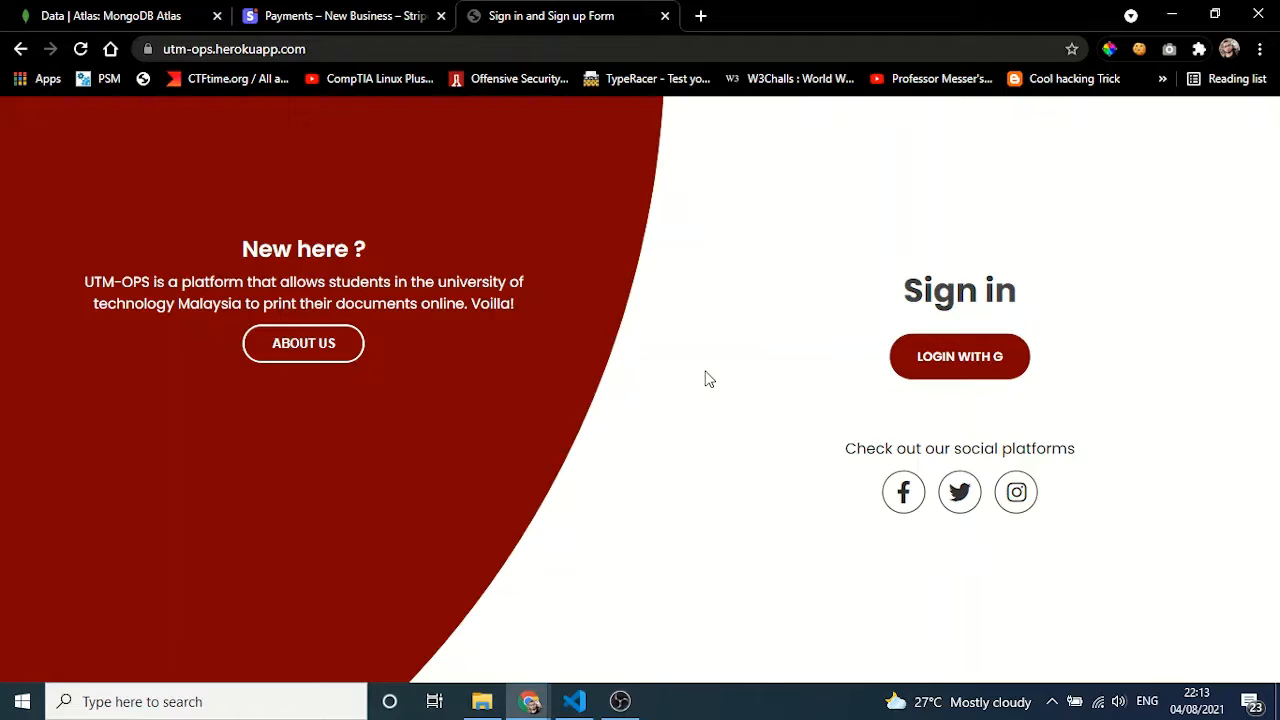
Log in to UTM-OPS through Google with the utm ops account
click(938, 356)
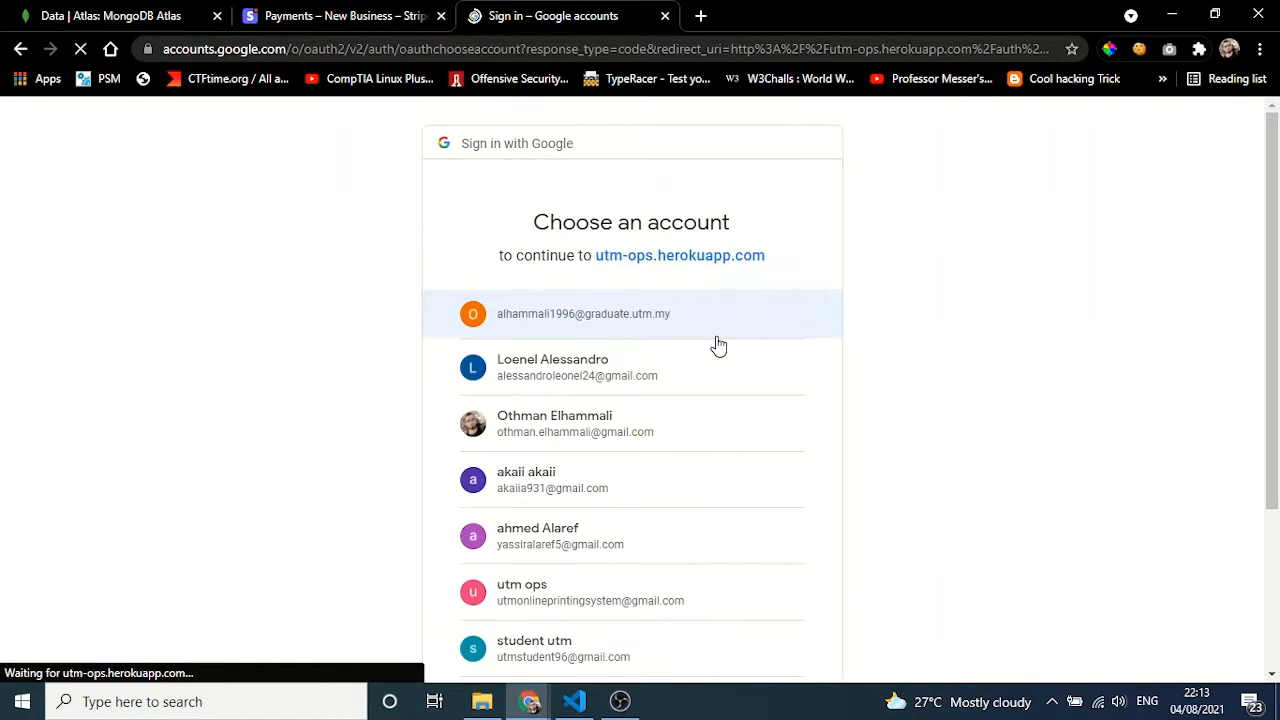
drag(1273, 200, 1266, 369)
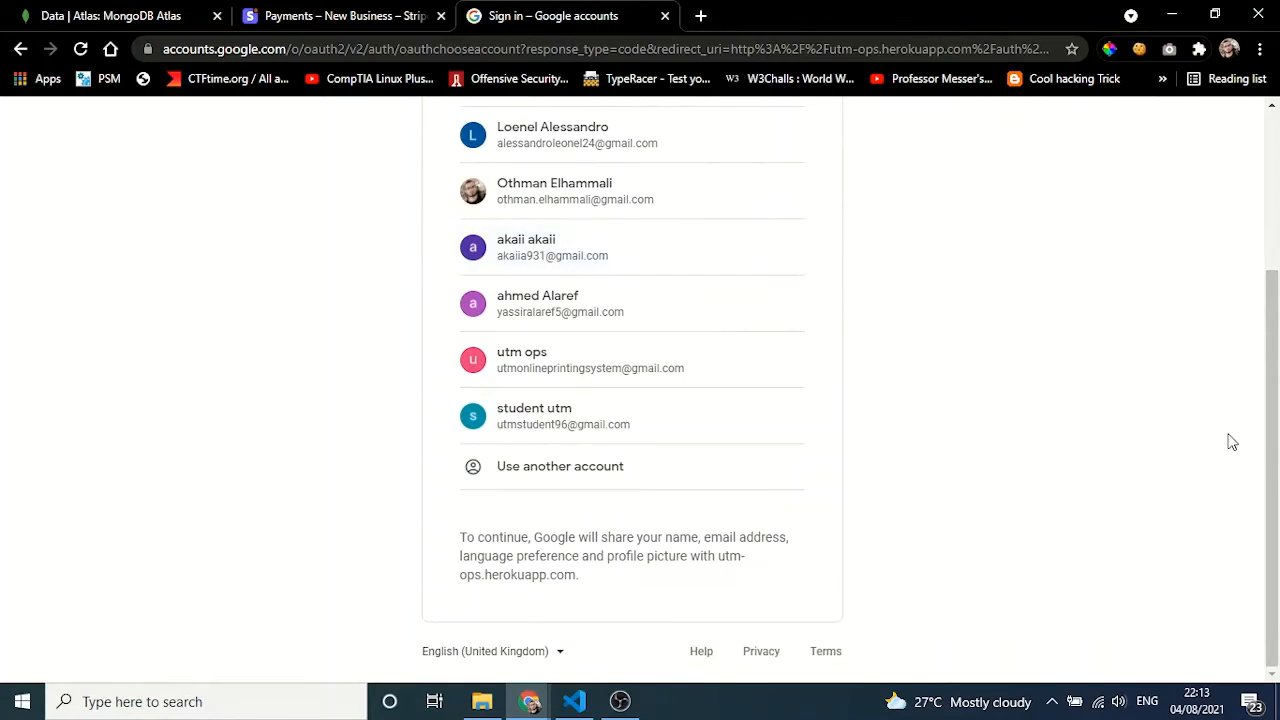
mouse_move(1273, 445)
mouse_down()
mouse_move(1275, 298)
mouse_move(1277, 455)
mouse_up()
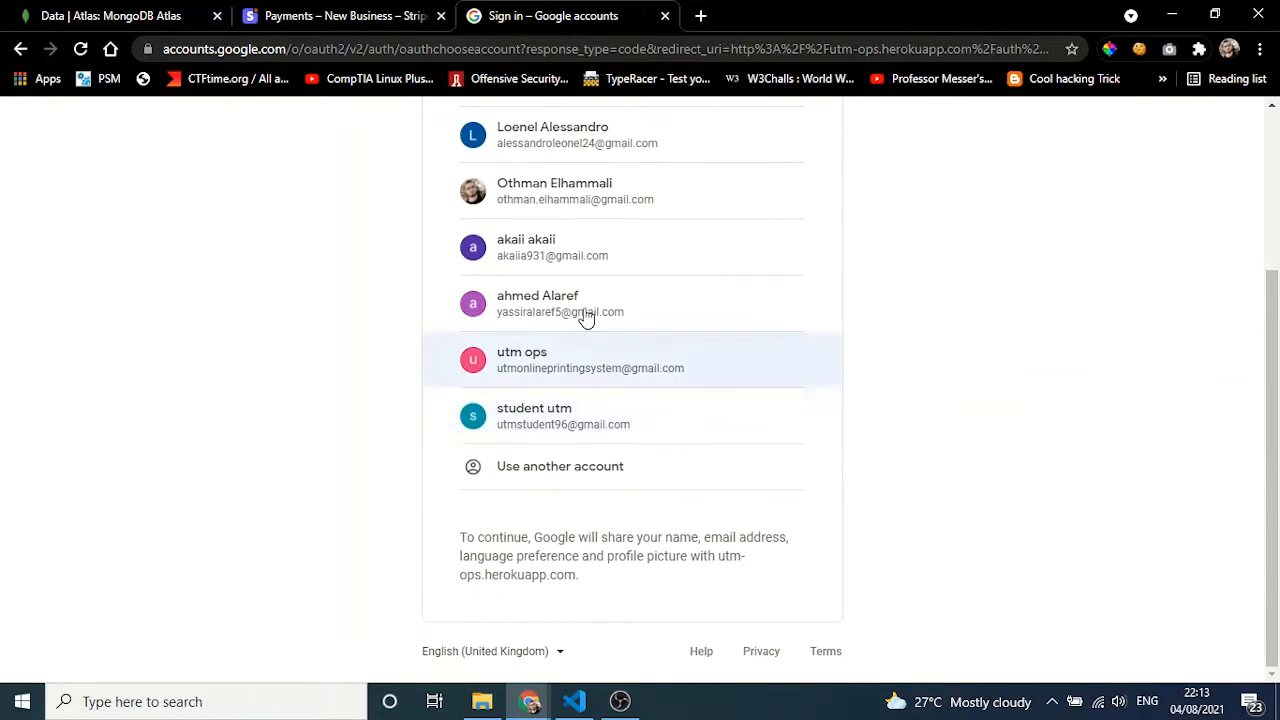
click(553, 369)
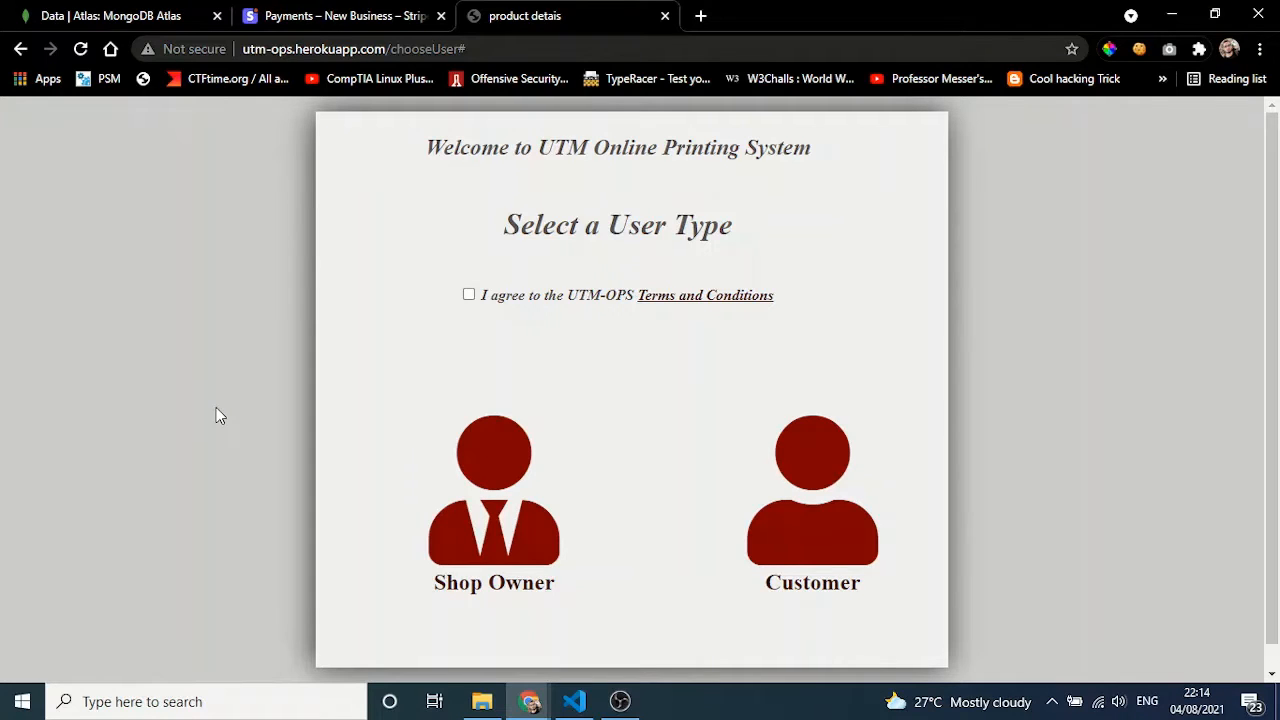
Agree to the UTM-OPS Terms and Conditions and register the account as a Shop Owner
click(469, 298)
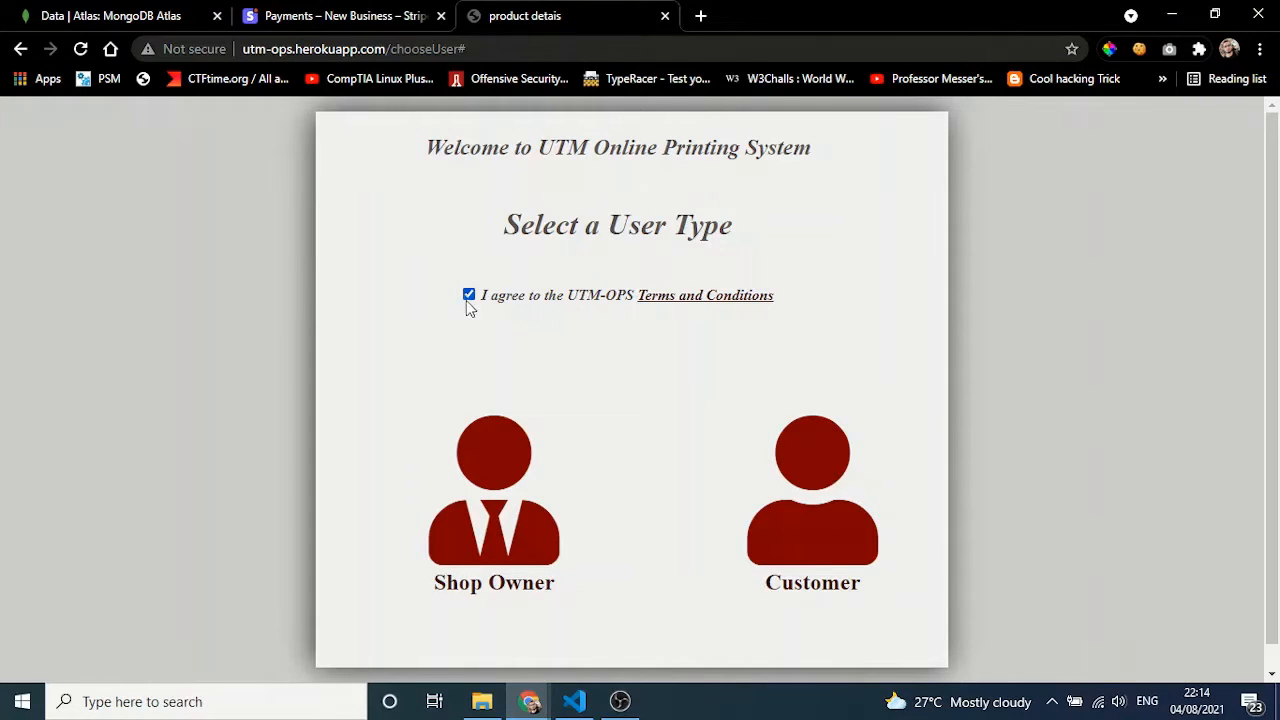
click(490, 500)
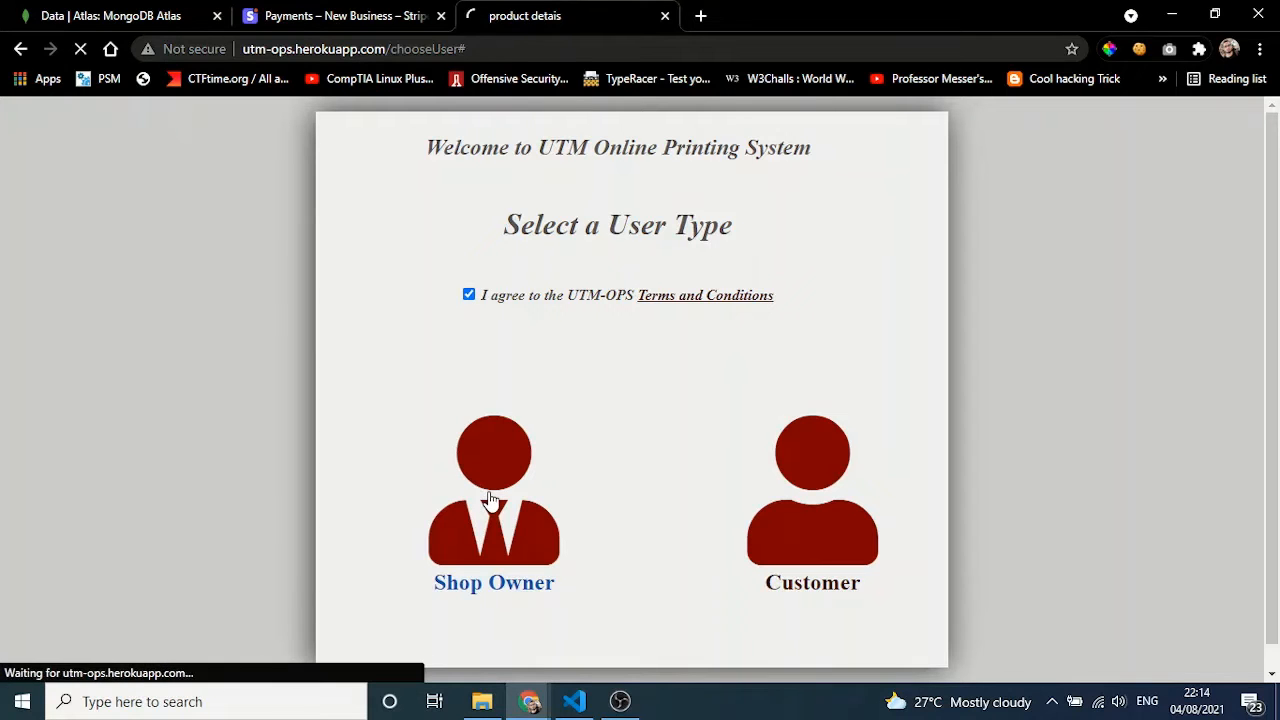
click(620, 701)
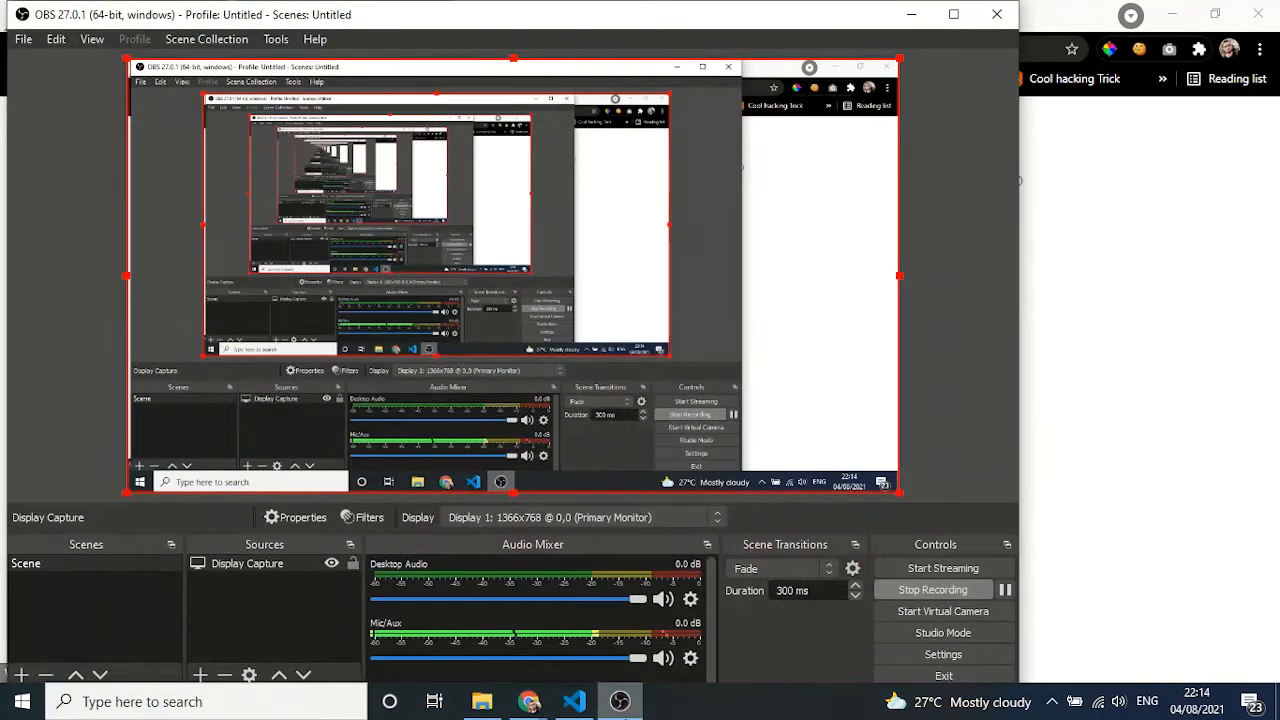
click(622, 705)
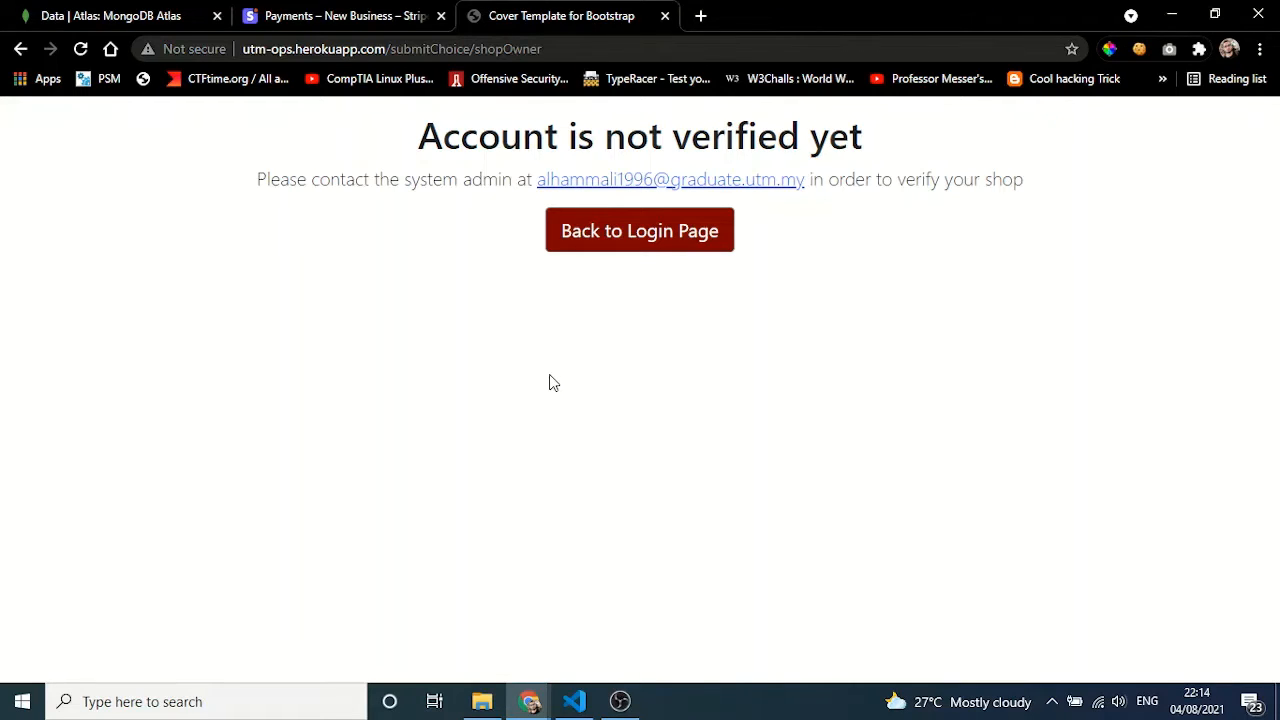
Return to the login page and sign in through Google with the system admin's university account
click(610, 240)
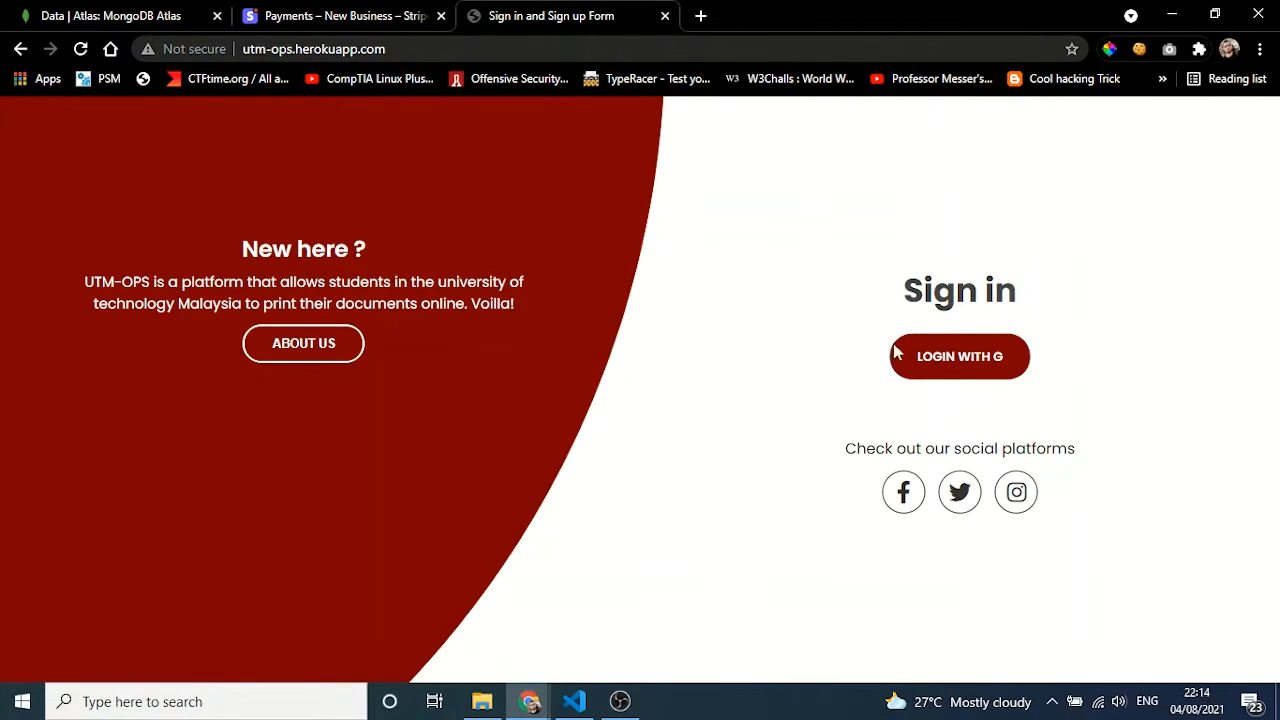
click(939, 370)
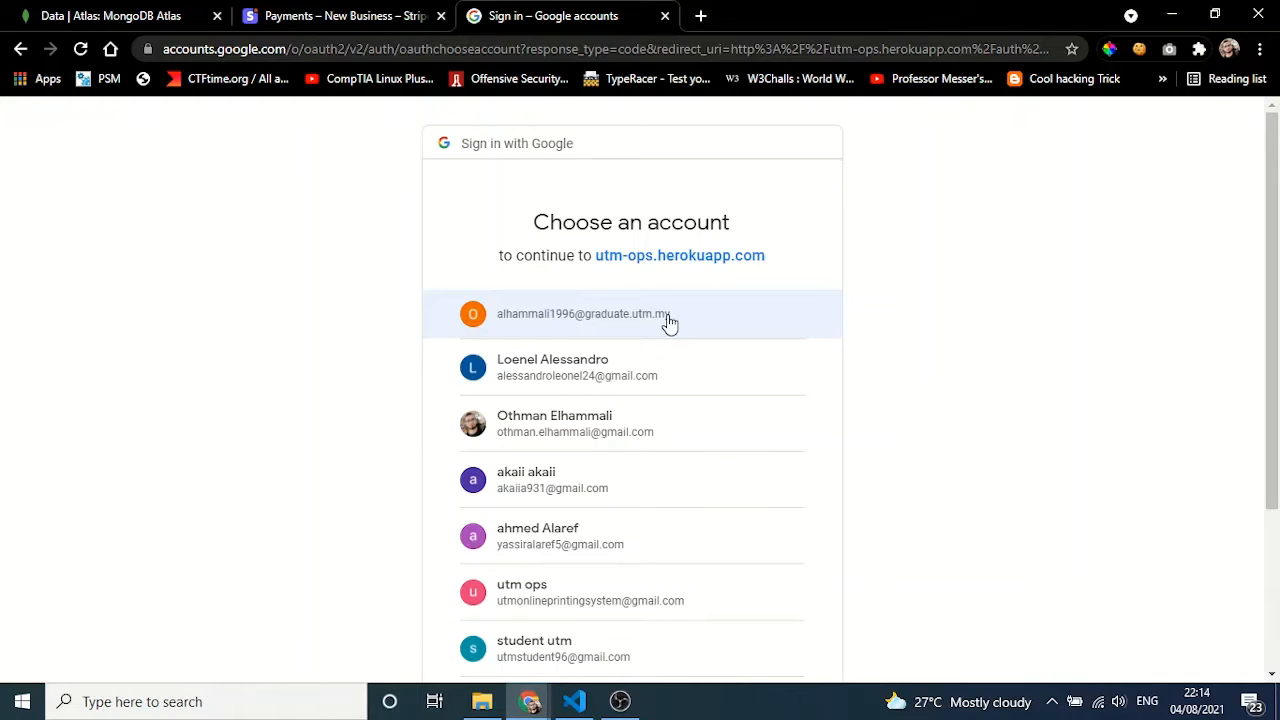
click(670, 318)
Look over the Stripe payments list and the MongoDB Atlas users collection, and return to the UTM-OPS admin dashboard
click(350, 10)
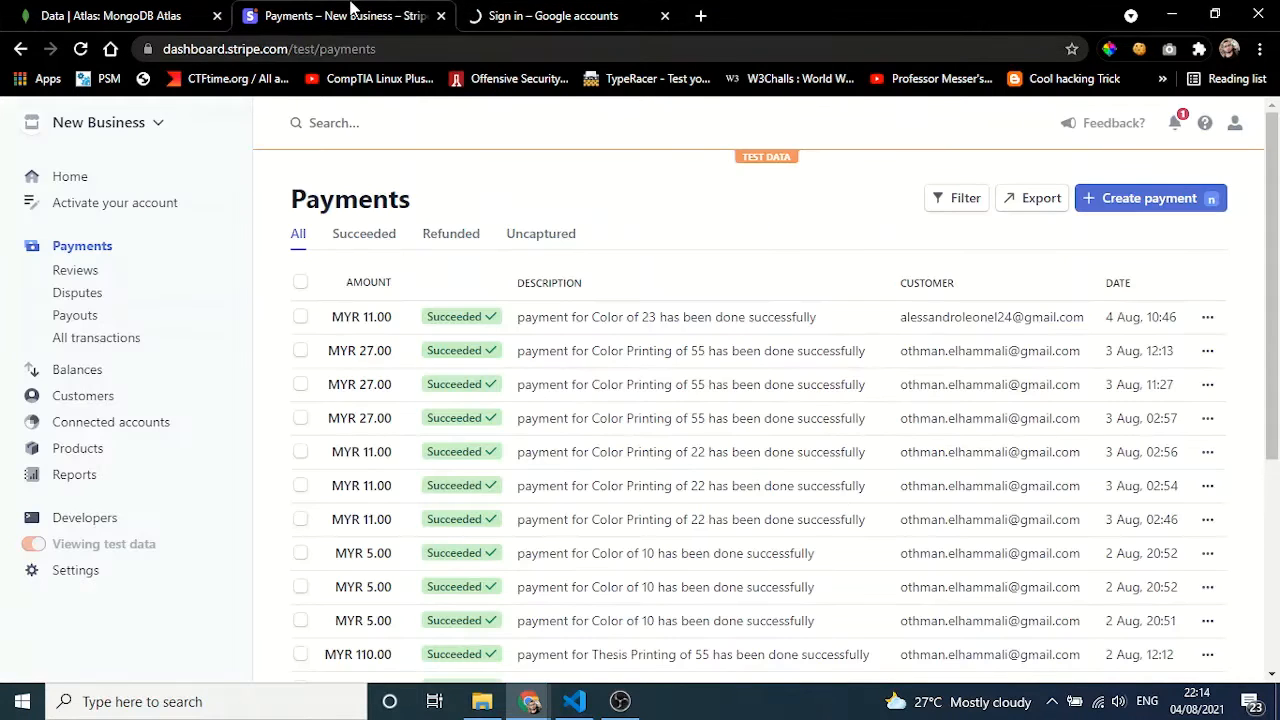
click(140, 10)
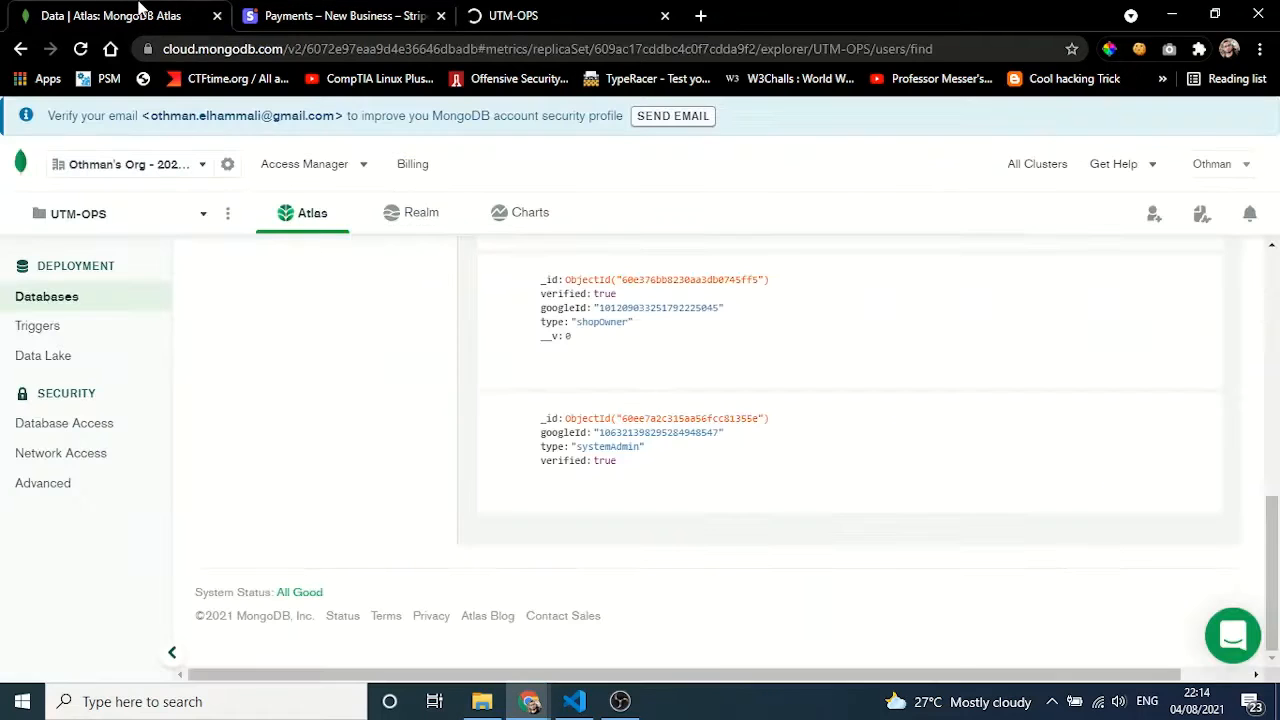
click(338, 12)
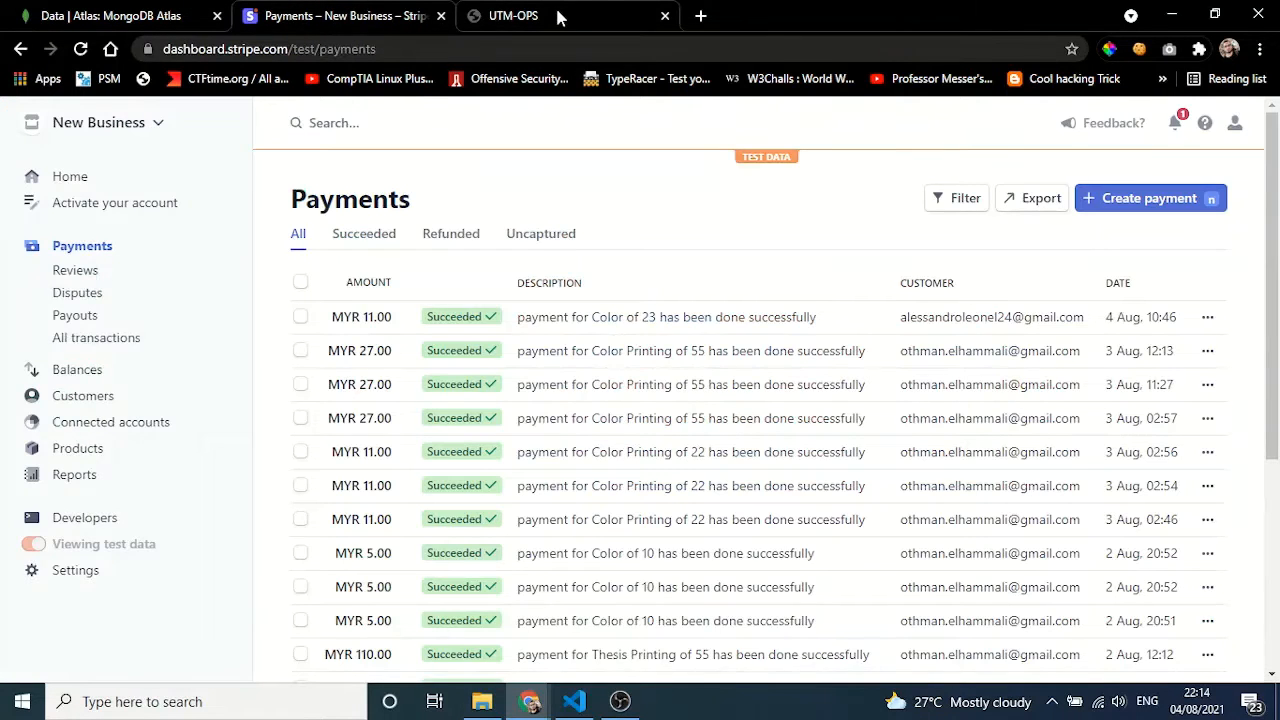
click(559, 17)
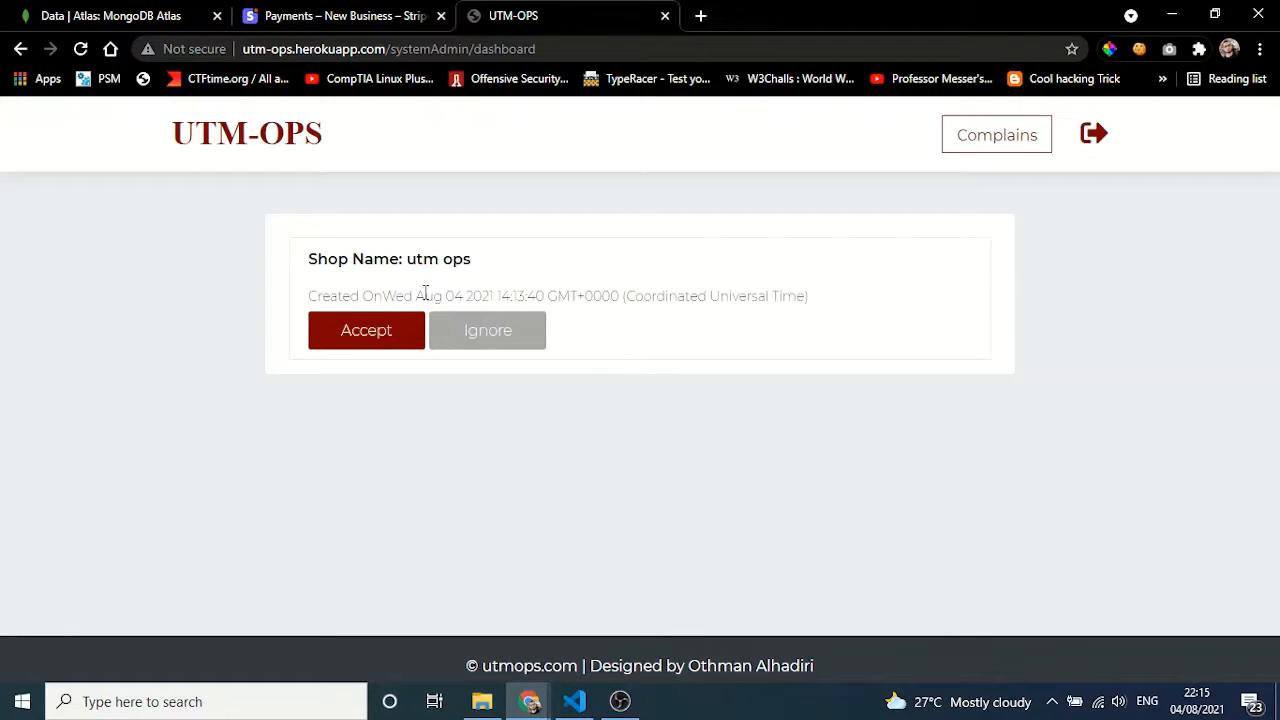
Accept the verification request of the utm ops shop on the system admin dashboard
click(386, 338)
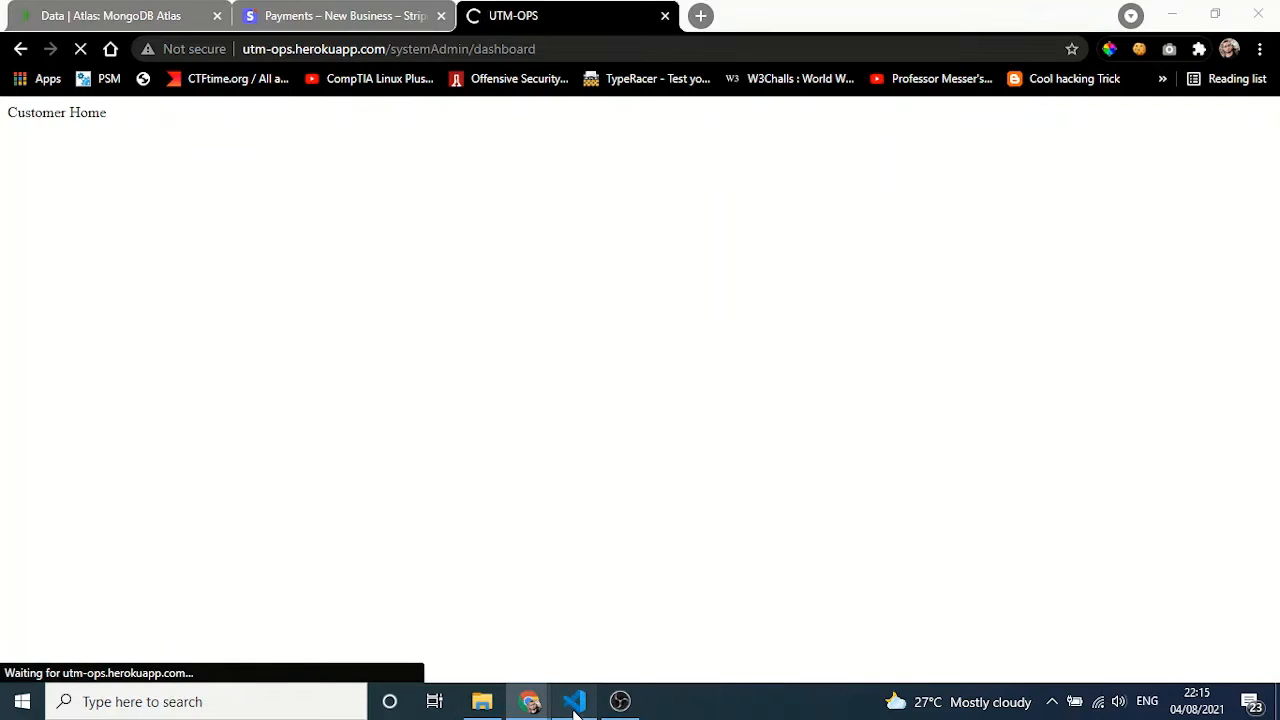
click(574, 701)
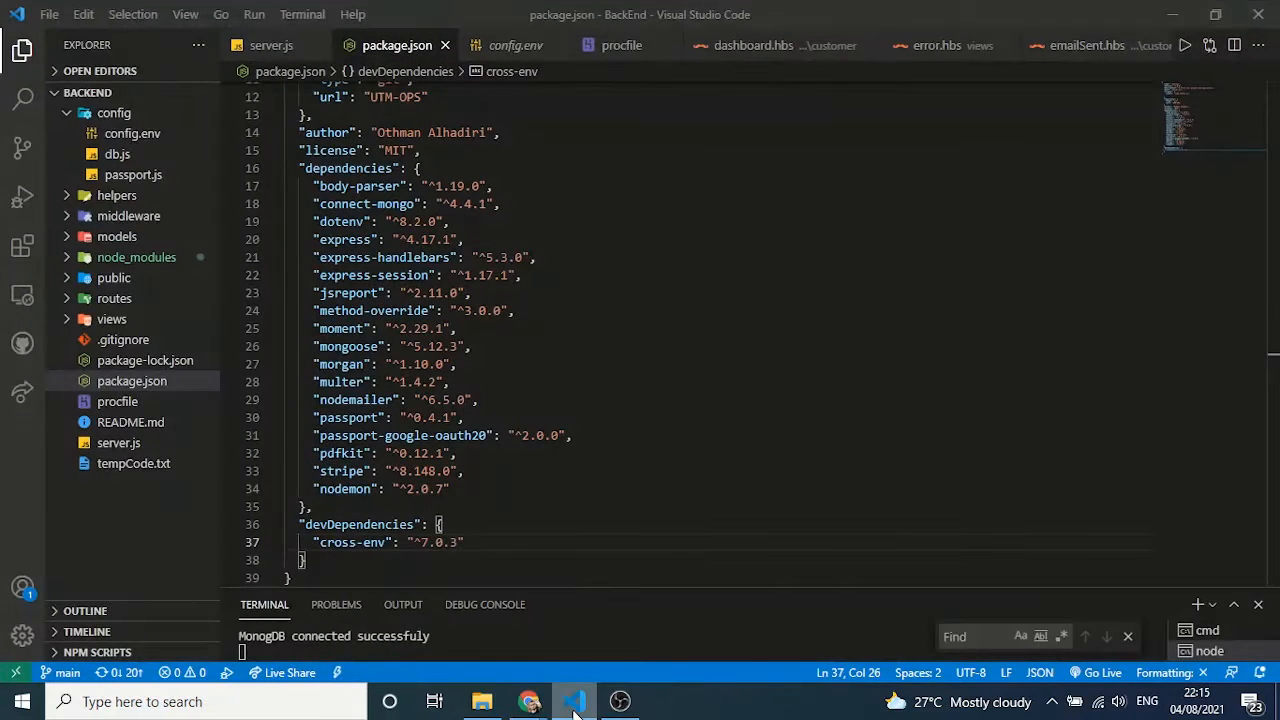
click(575, 703)
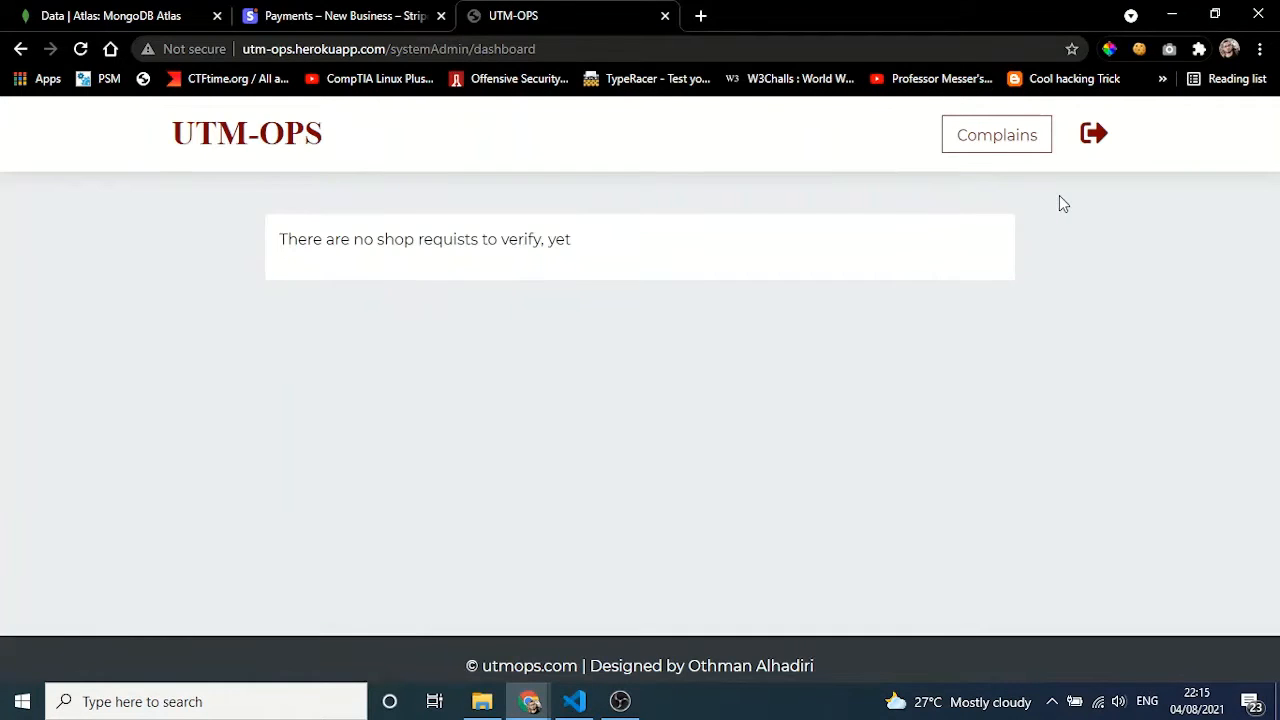
Log out of the admin account and sign back in through Google with the utm ops account
click(1095, 136)
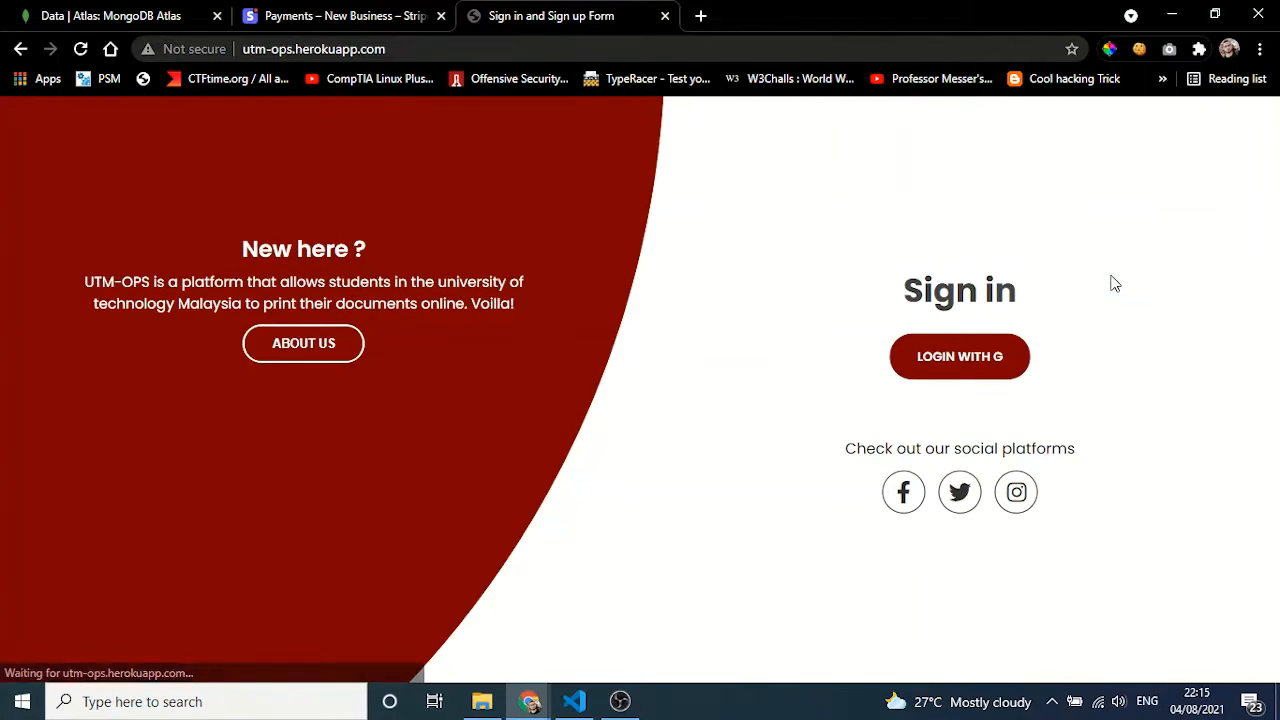
click(983, 362)
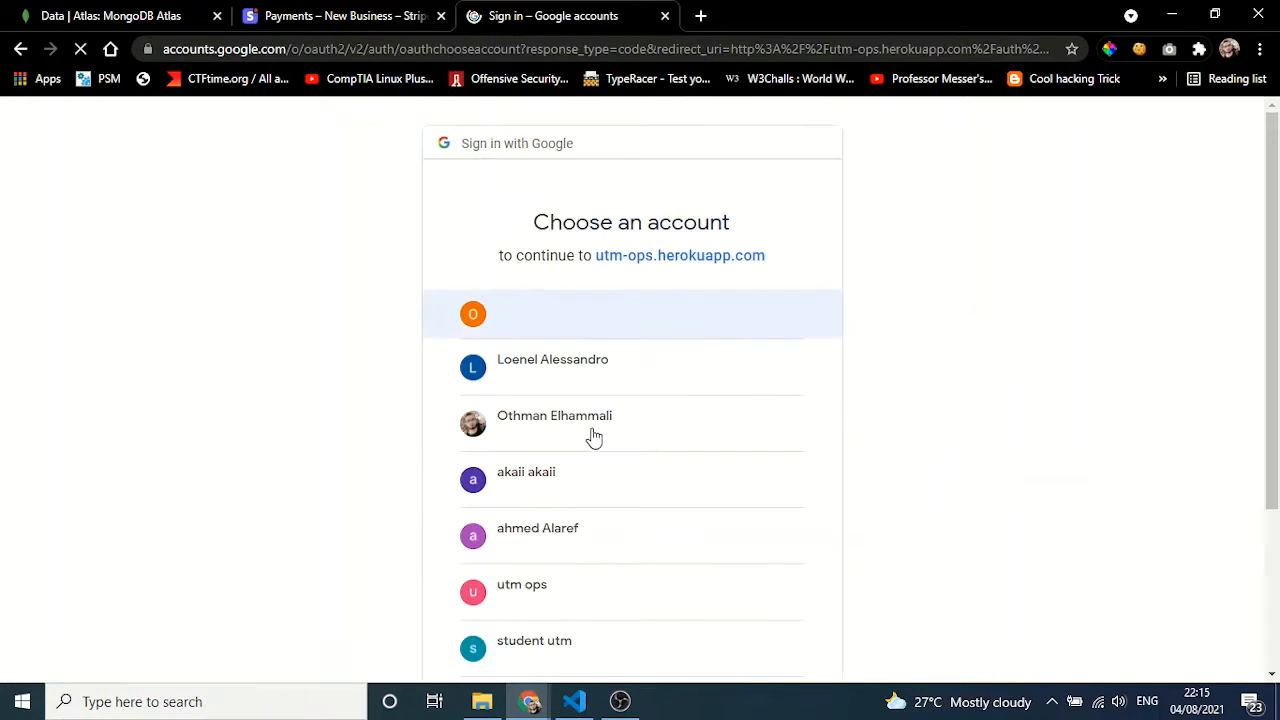
click(583, 594)
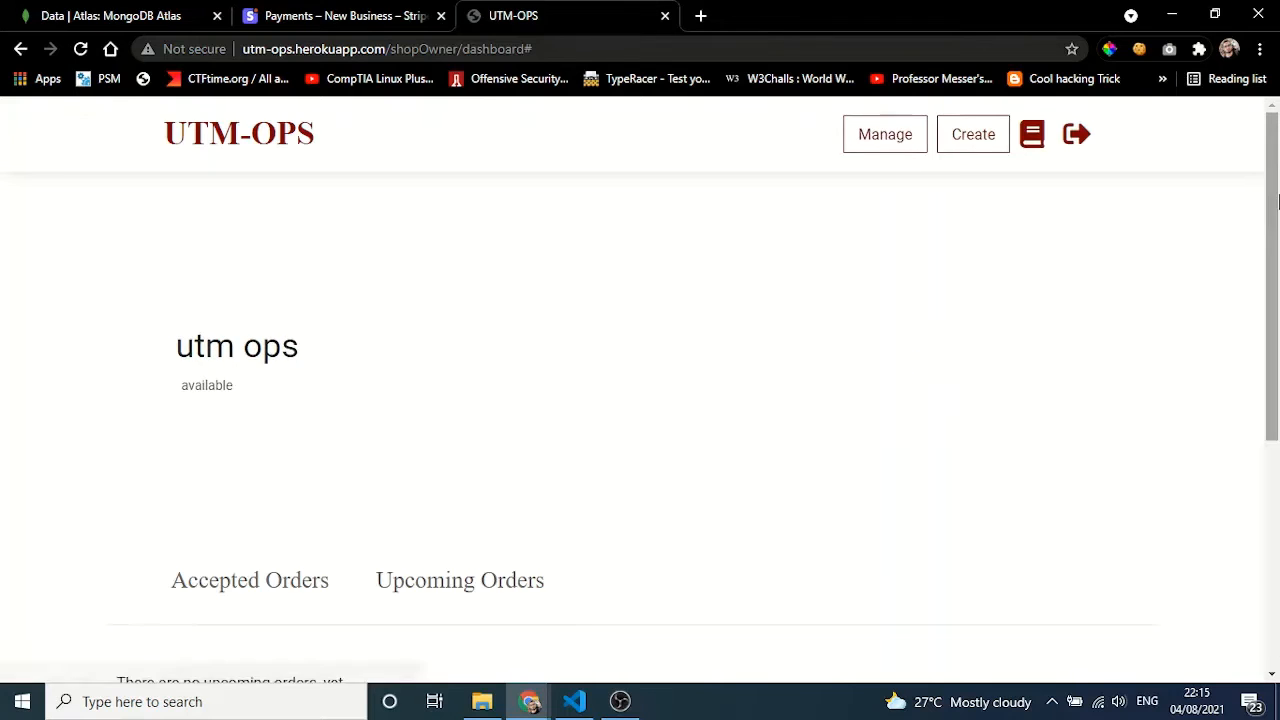
Look over the shop owner dashboard and open the page for managing the shop and its services
mouse_move(1276, 201)
mouse_down()
mouse_move(1276, 274)
mouse_move(1276, 181)
mouse_move(1278, 308)
mouse_move(1277, 203)
mouse_up()
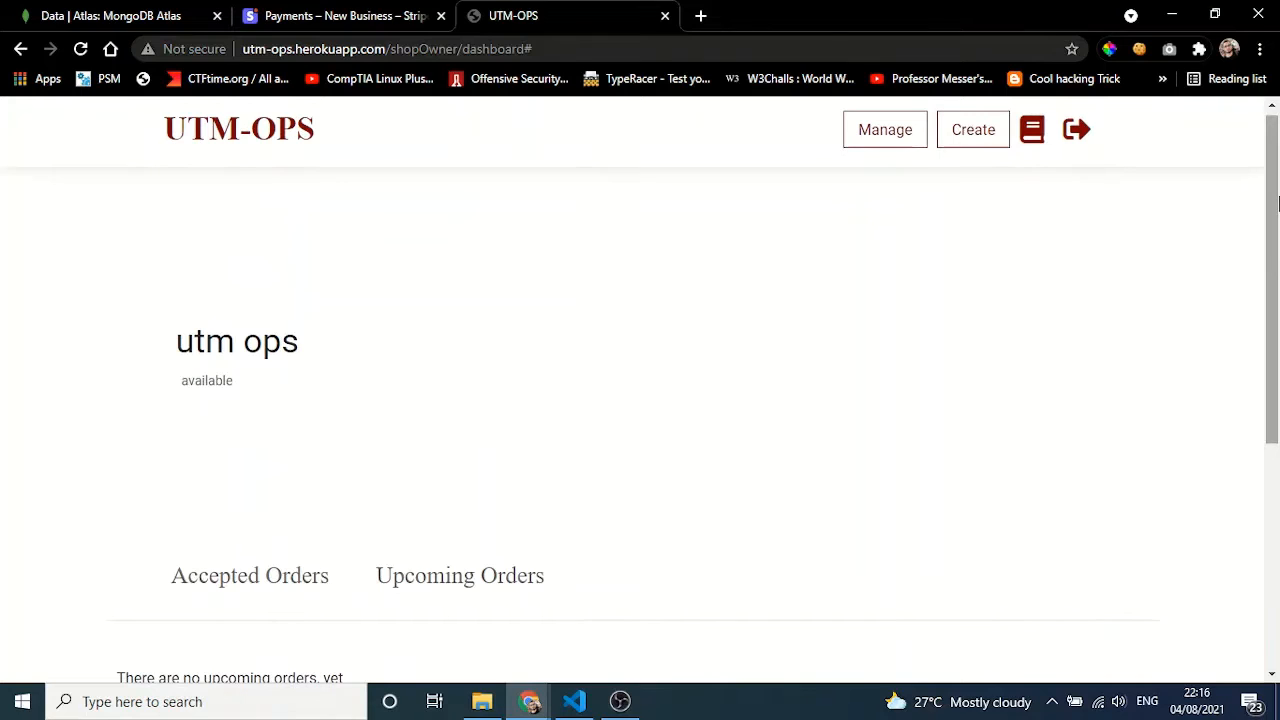
drag(1276, 237, 1277, 268)
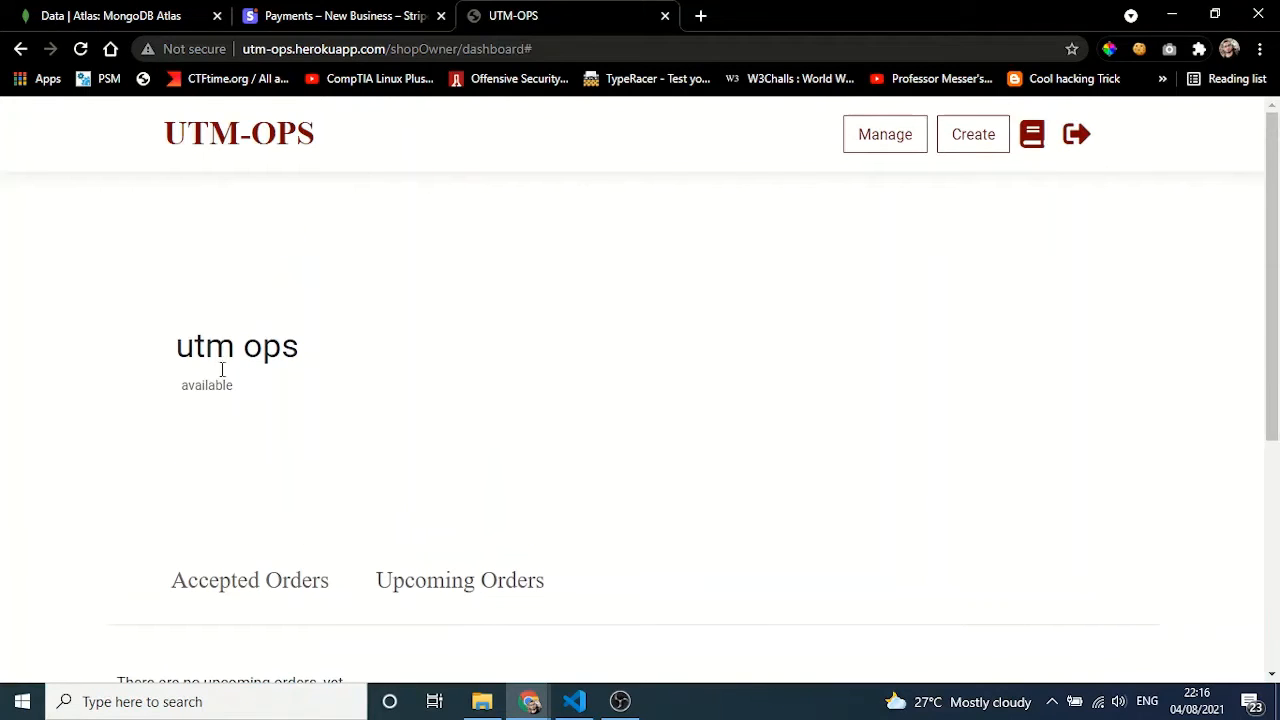
click(889, 142)
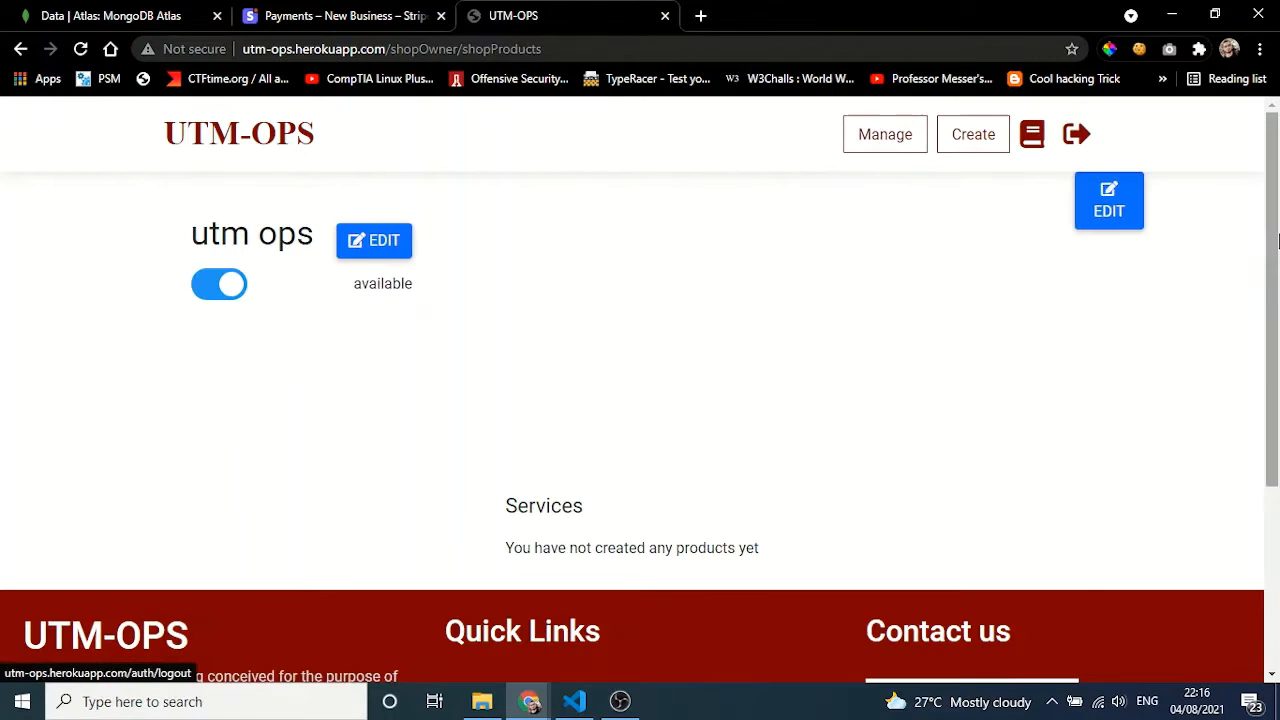
drag(1277, 243, 1277, 257)
Rename the shop as Demo Shop and submit the change
click(362, 220)
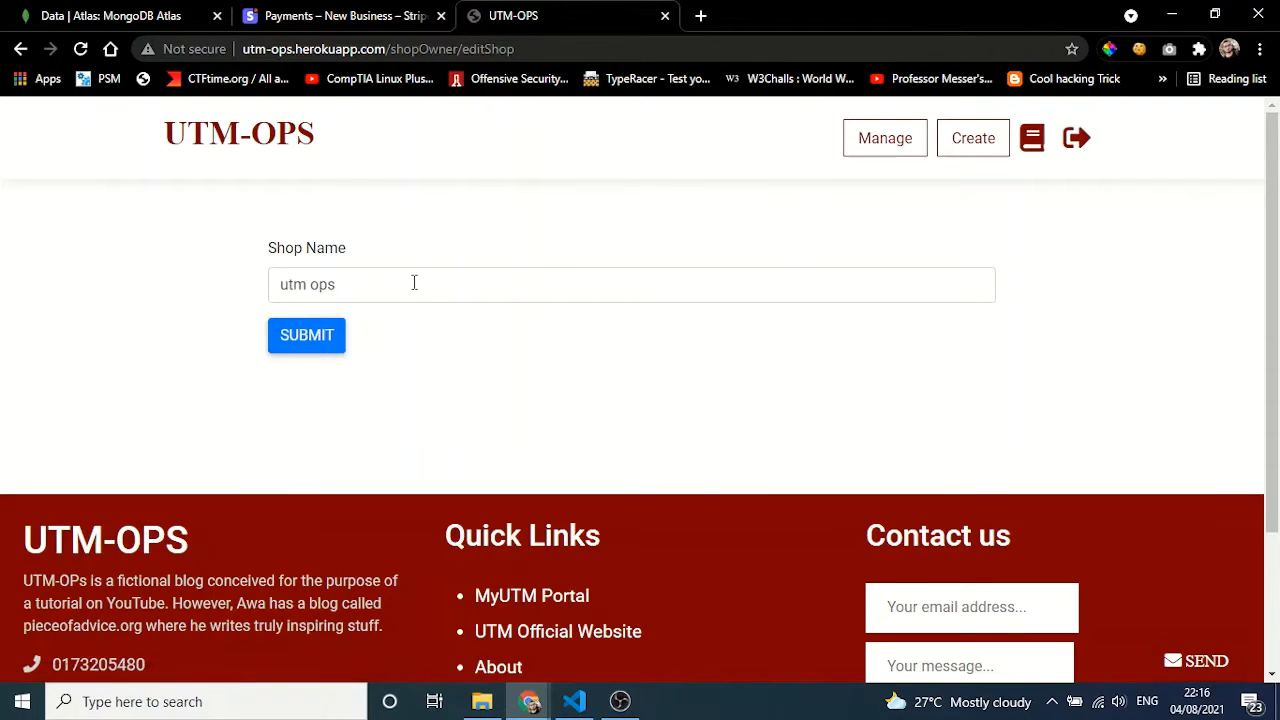
click(414, 283)
key(ctrl+a)
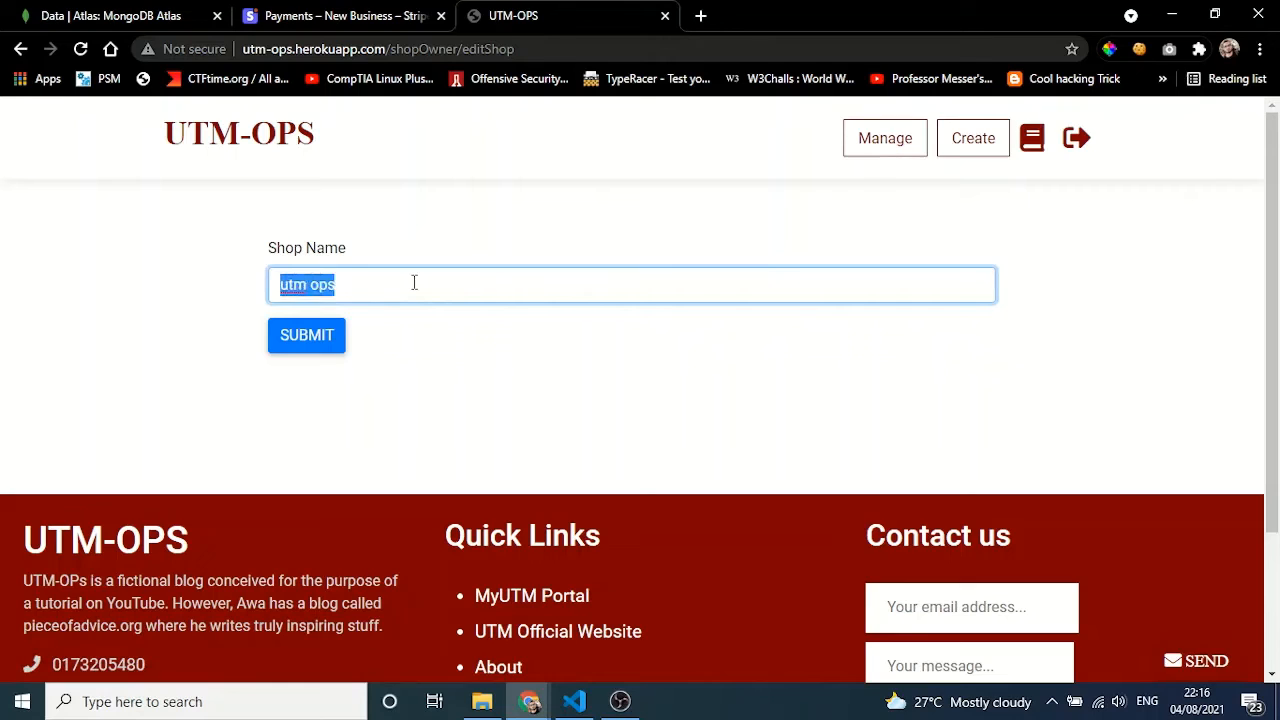
key(BackSpace)
text(UTM)
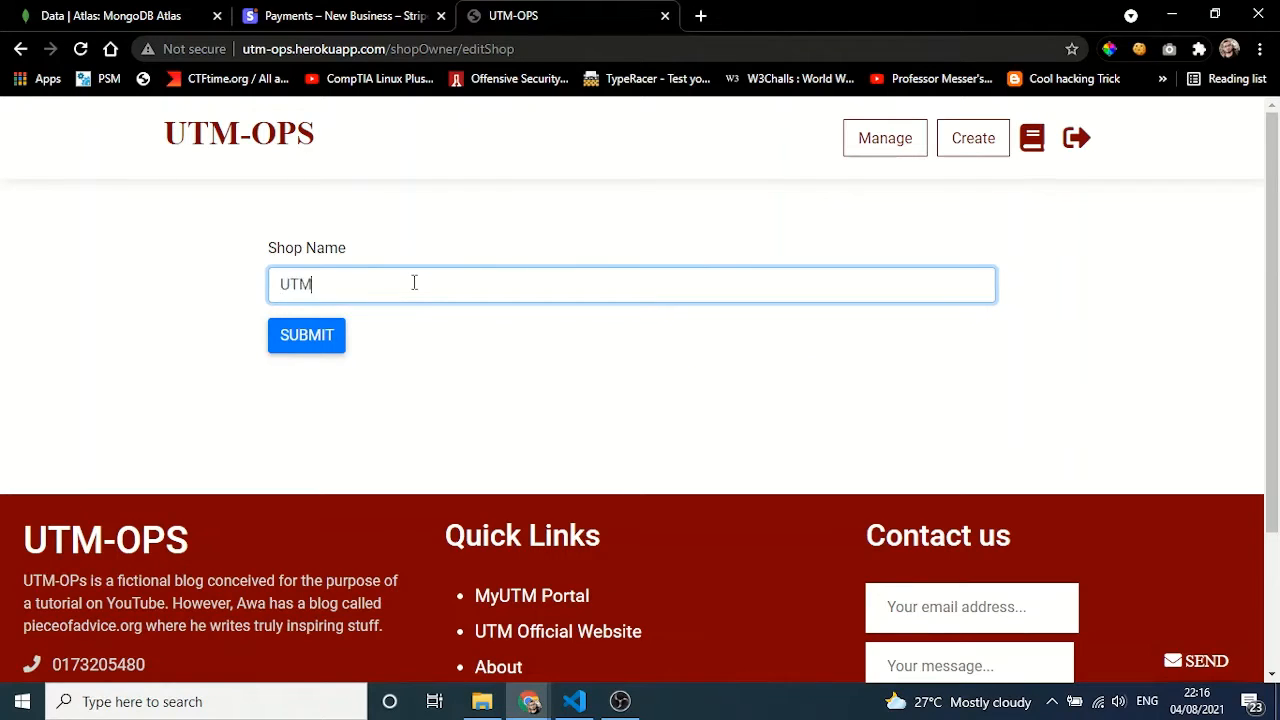
key(BackSpace)
key(BackSpace)
key(BackSpace)
text(Demo Shop)
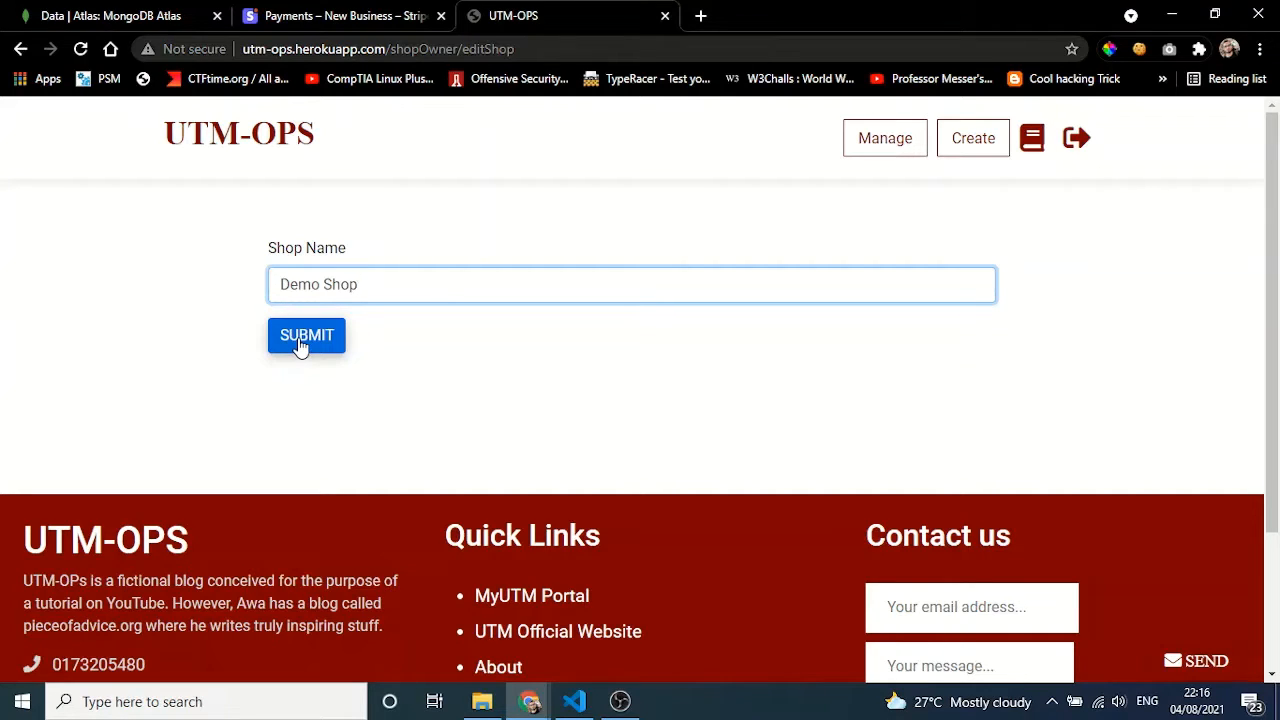
click(309, 340)
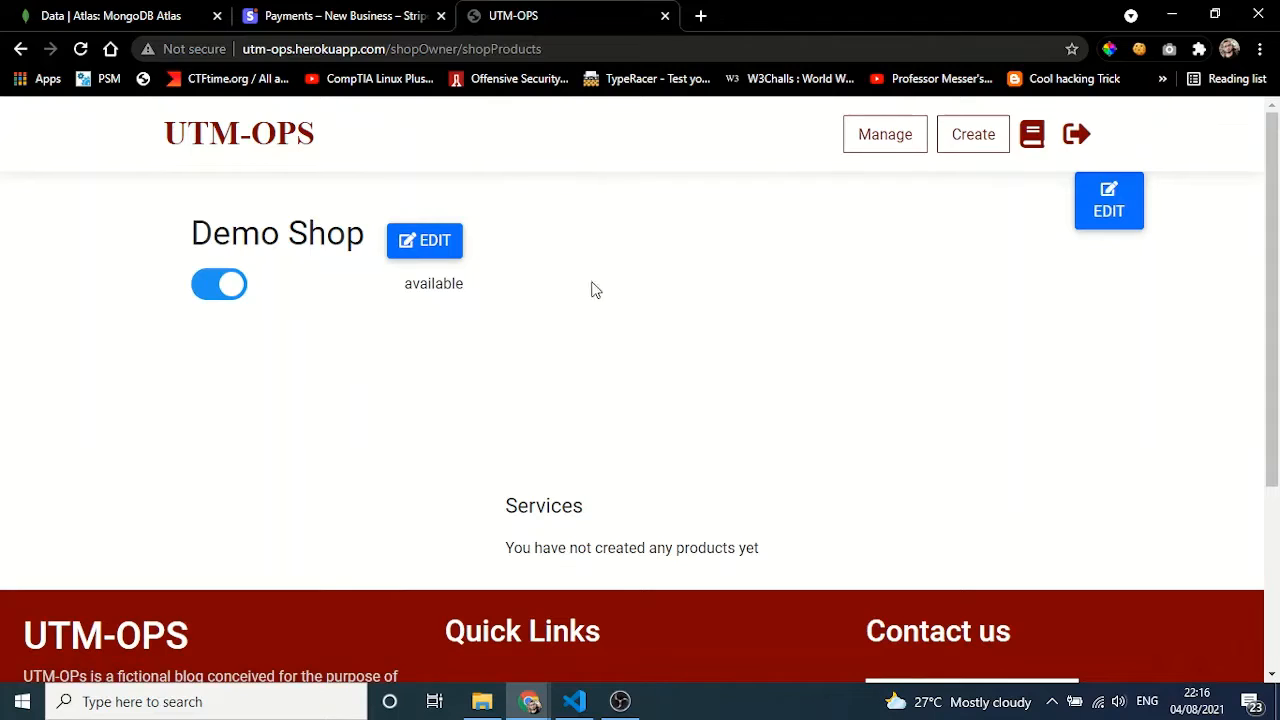
Open the form for changing Demo Shop's photo
click(1122, 222)
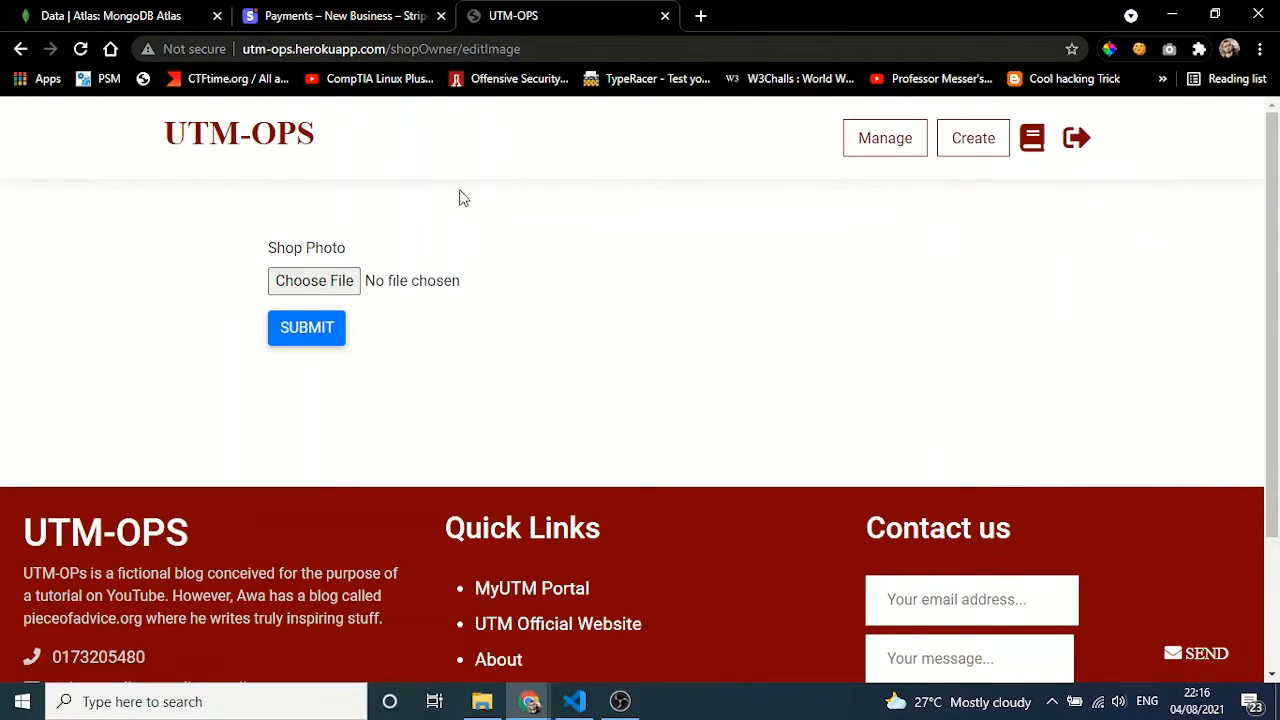
Look through the FYP subfolders for an image and select Use Case_v2.png from the FYP folder as the shop photo
click(325, 291)
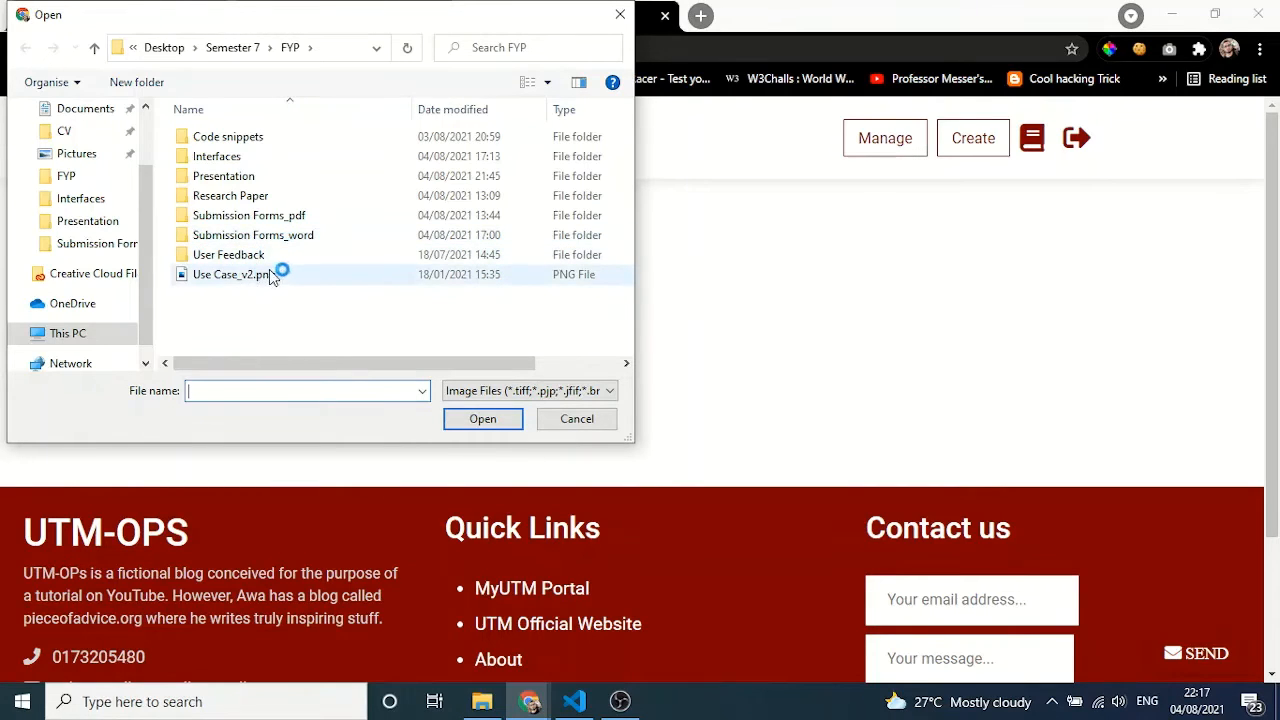
double_click(211, 222)
click(26, 50)
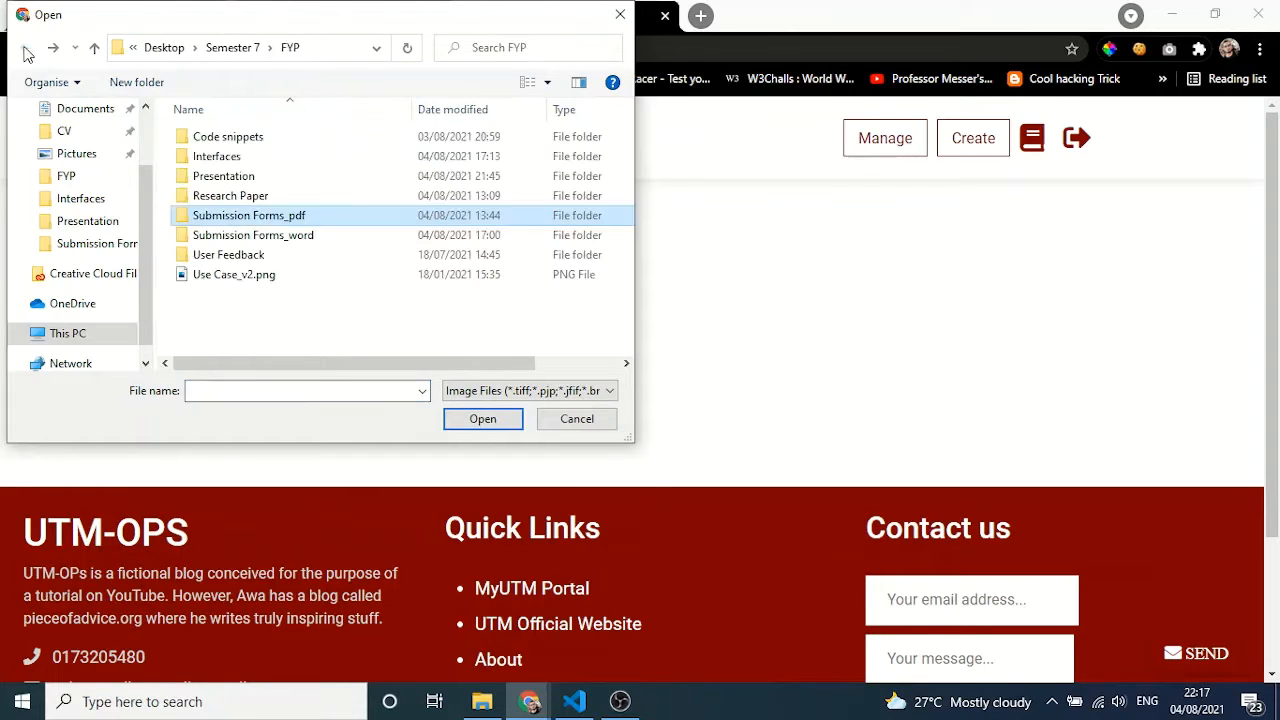
double_click(223, 199)
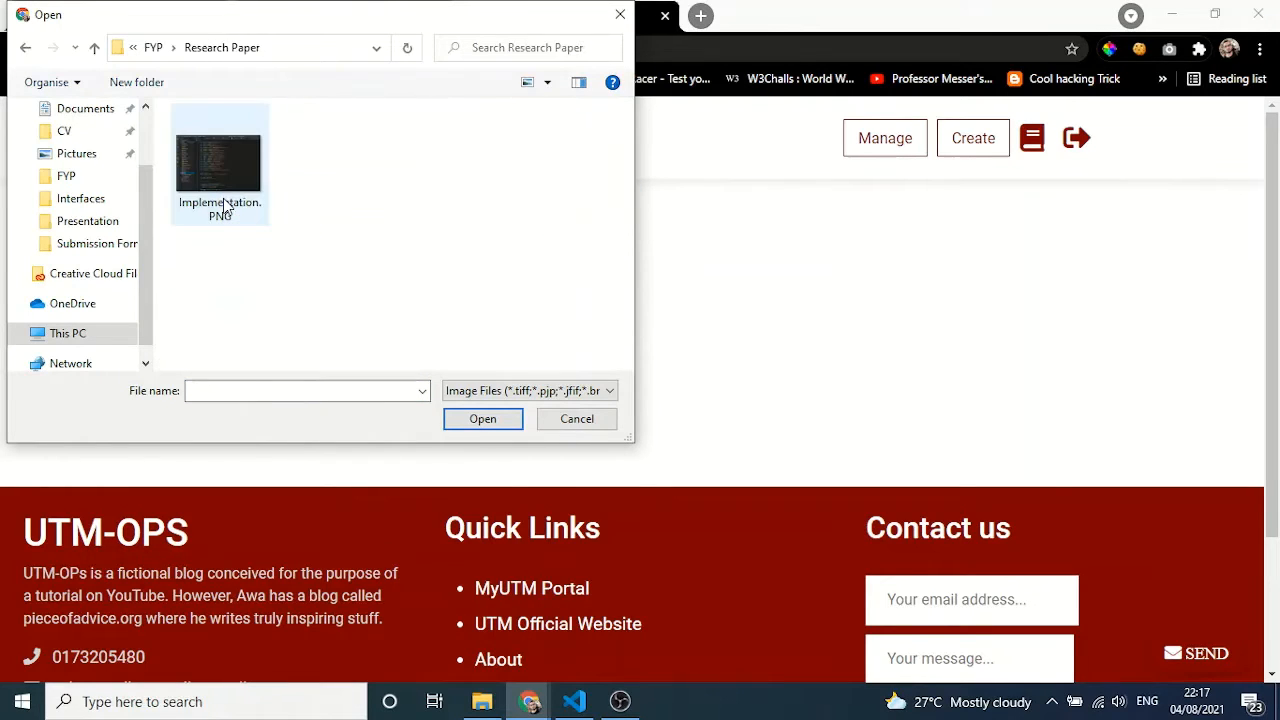
click(23, 50)
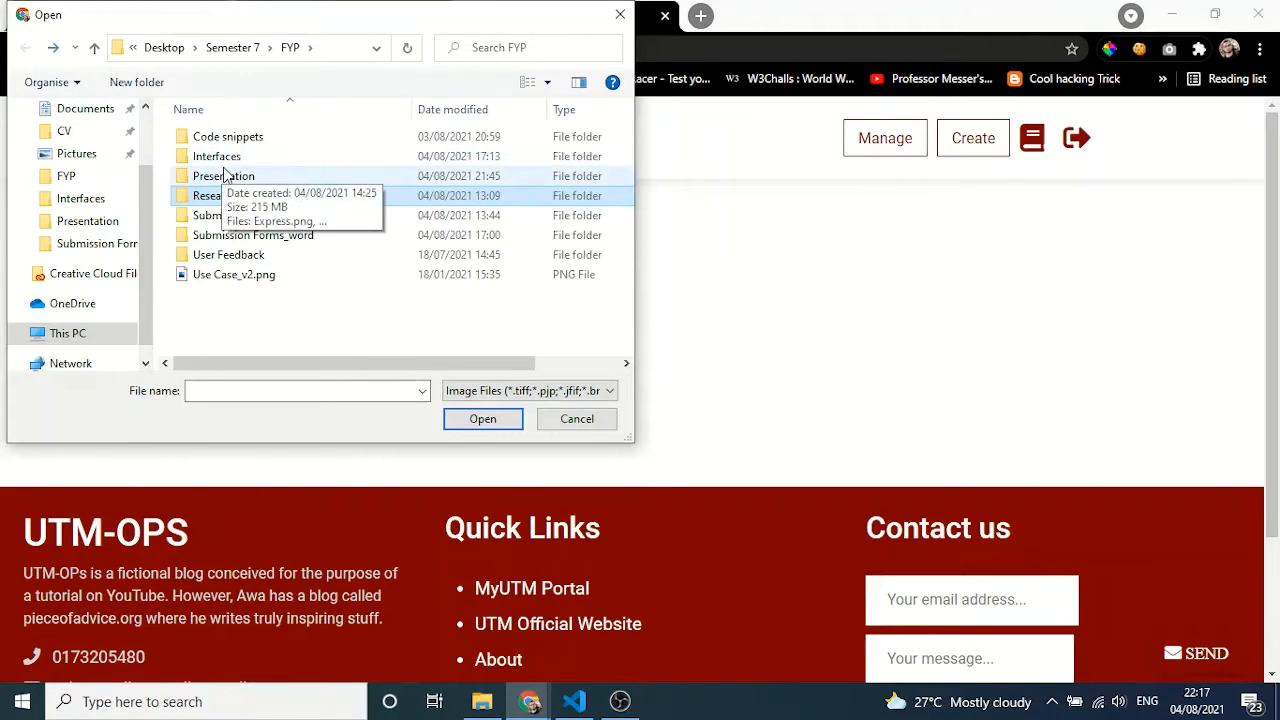
double_click(224, 175)
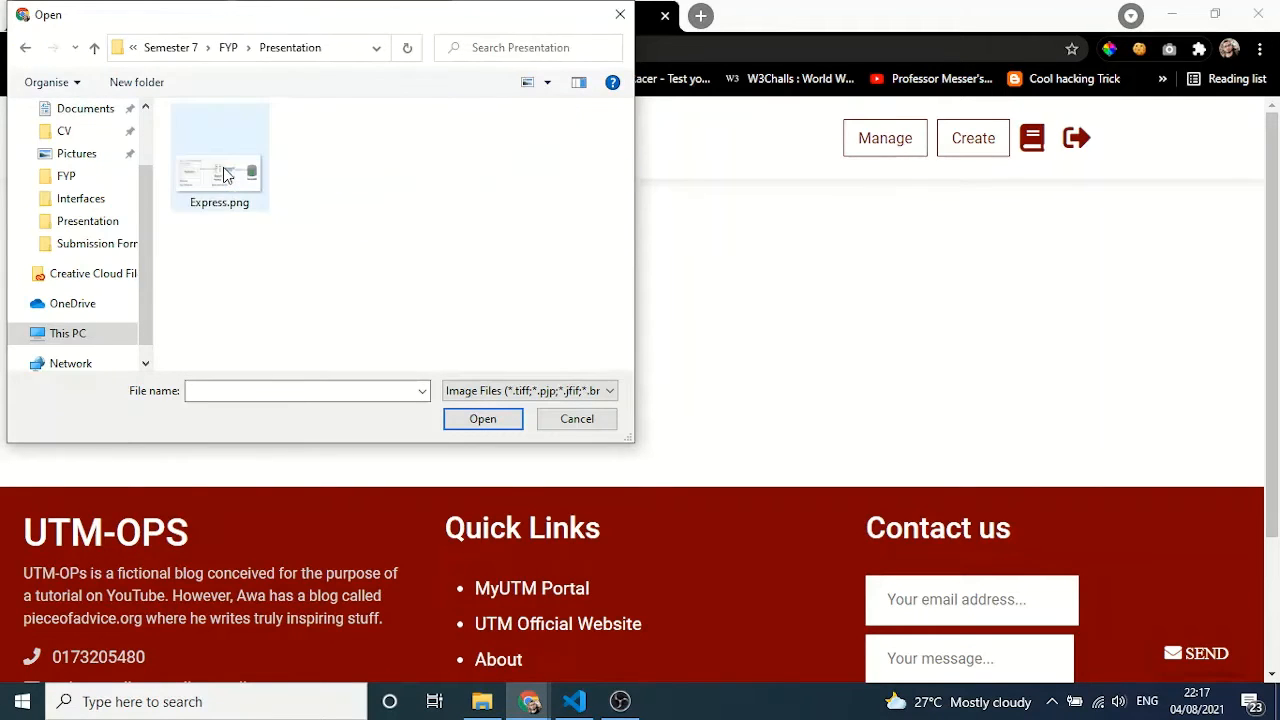
click(25, 52)
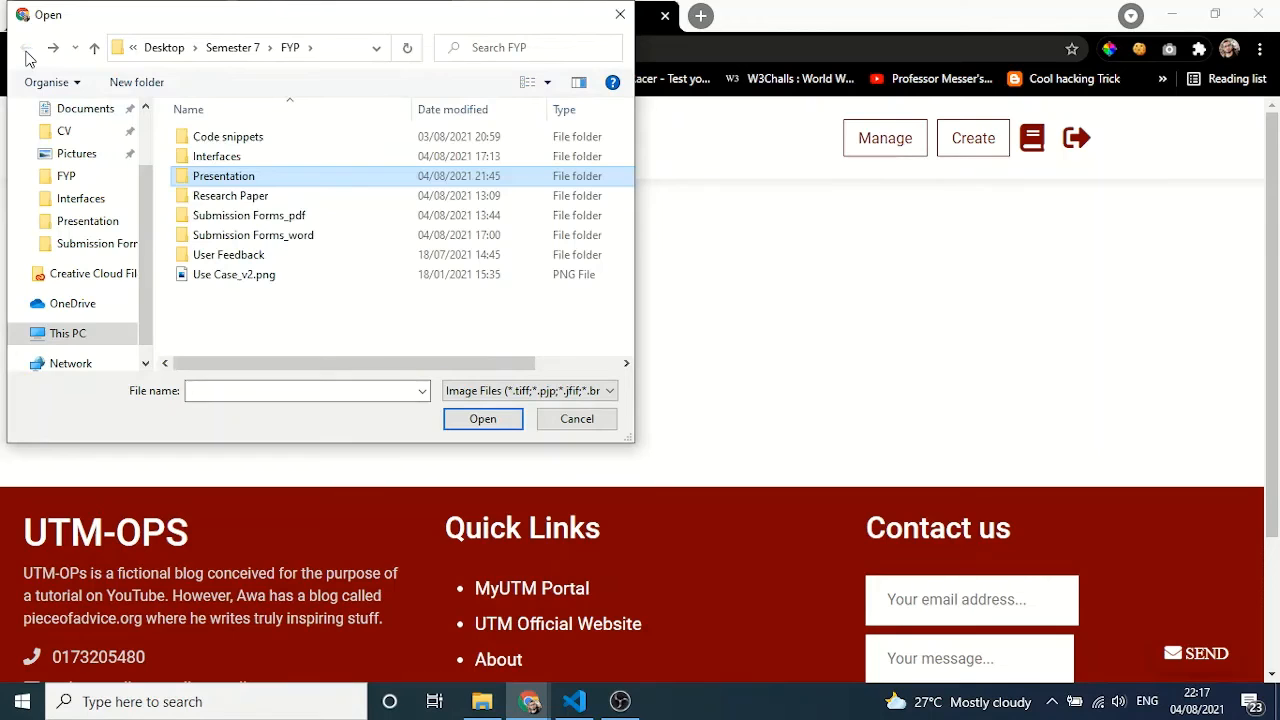
double_click(241, 275)
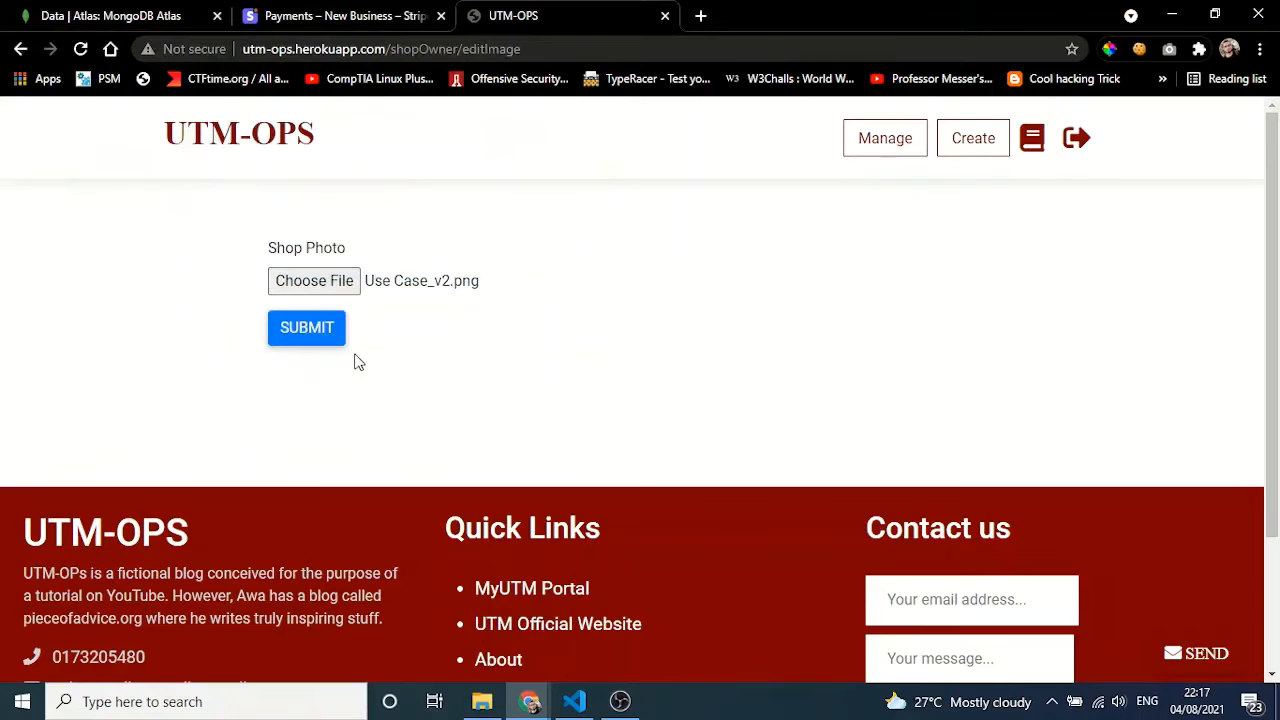
Choose the shop photo file again and browse from the Desktop to the UTM-OPS > BackEnd > public > images folder
click(334, 280)
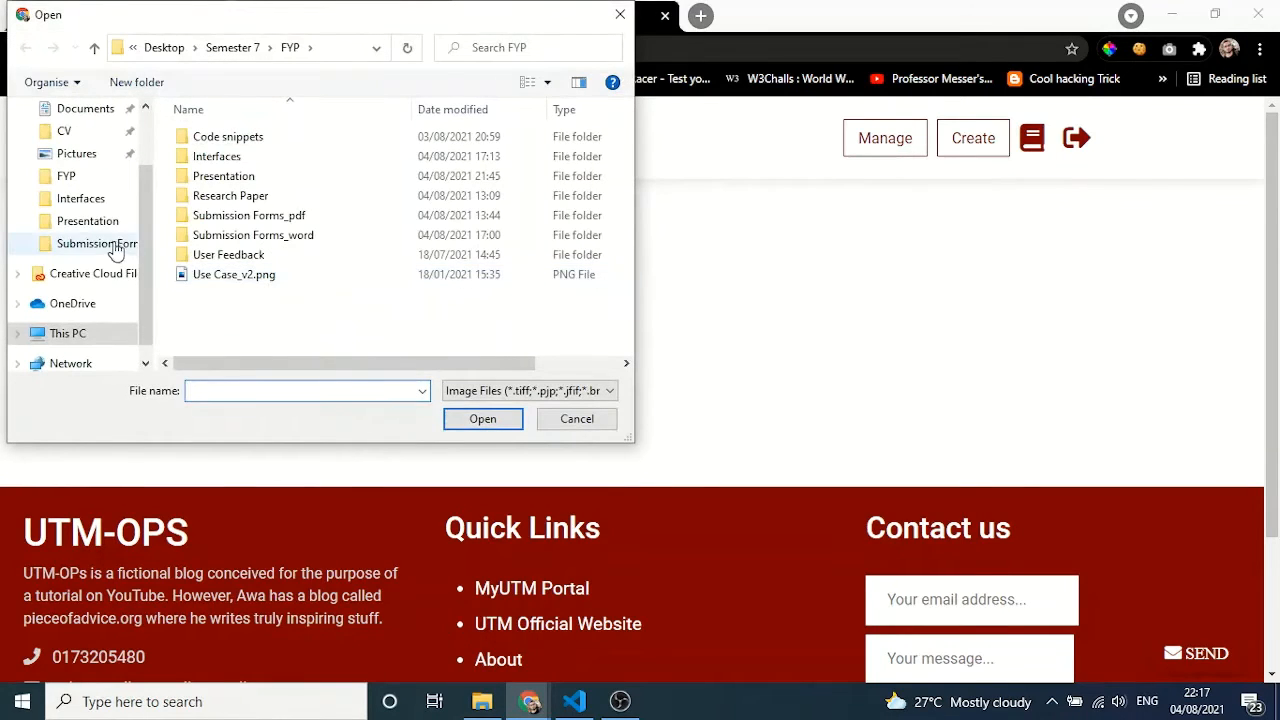
click(84, 198)
click(82, 224)
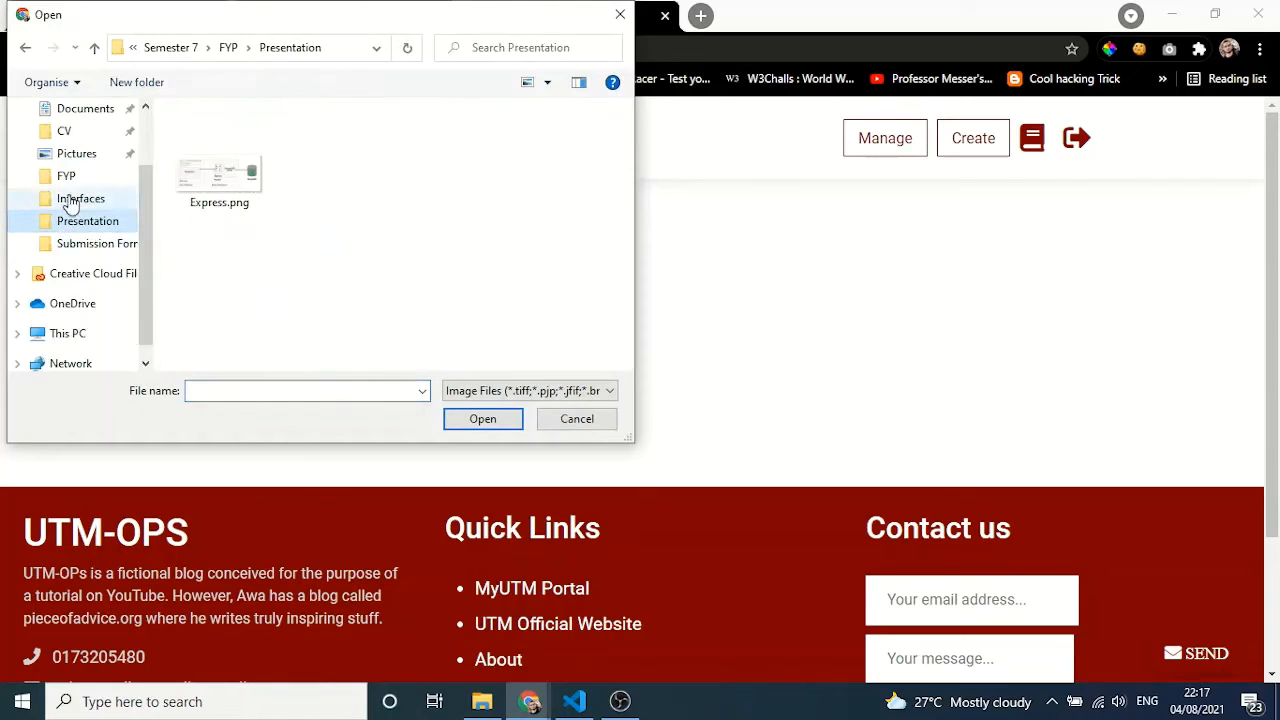
drag(146, 226, 144, 172)
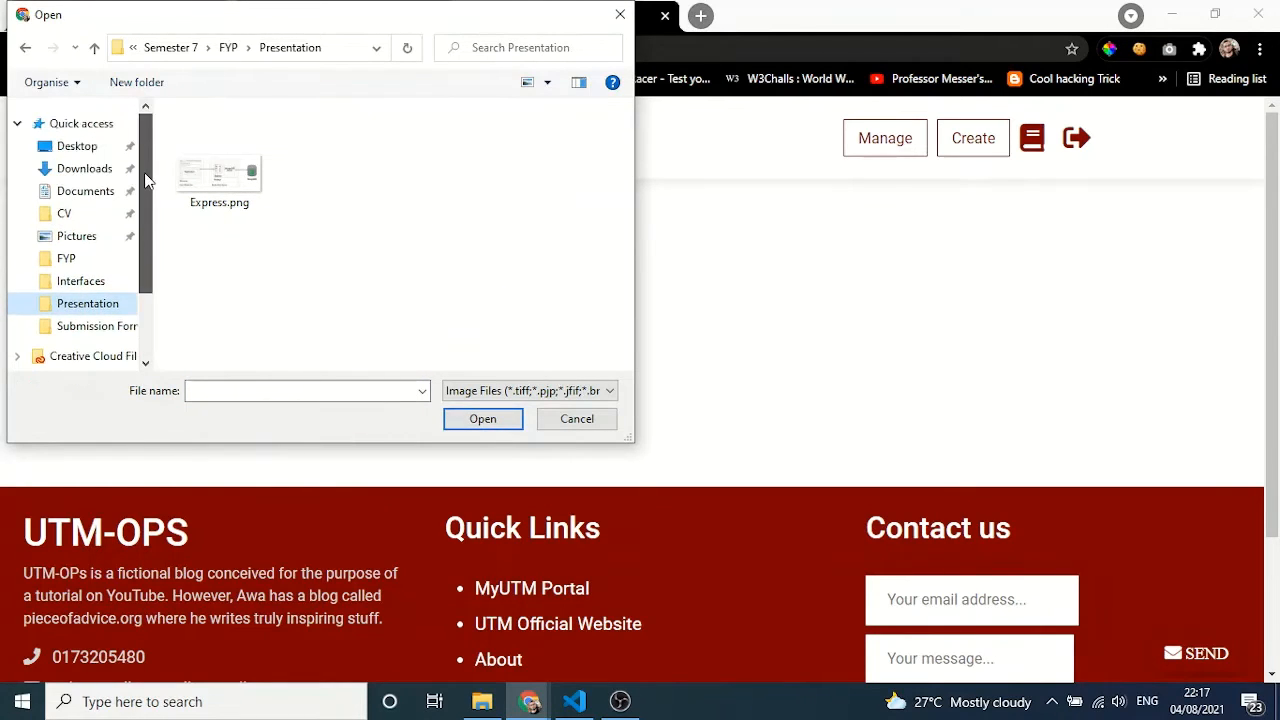
click(77, 146)
click(200, 172)
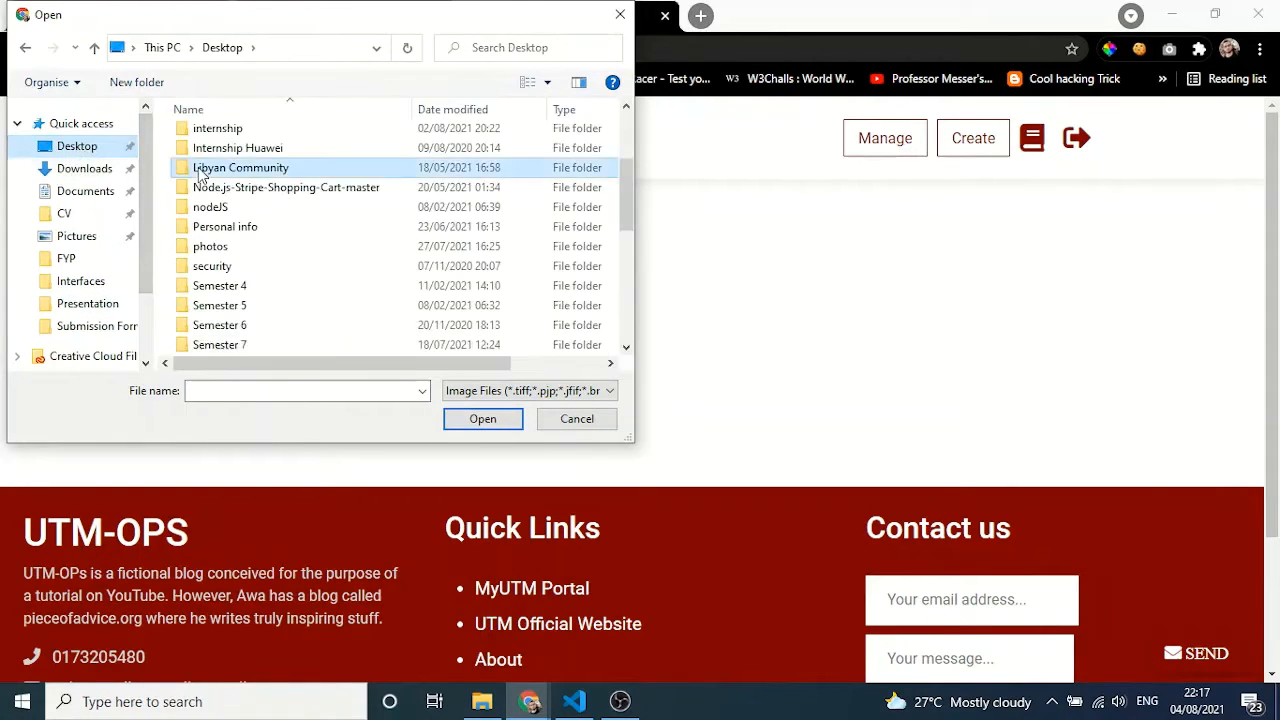
click(72, 150)
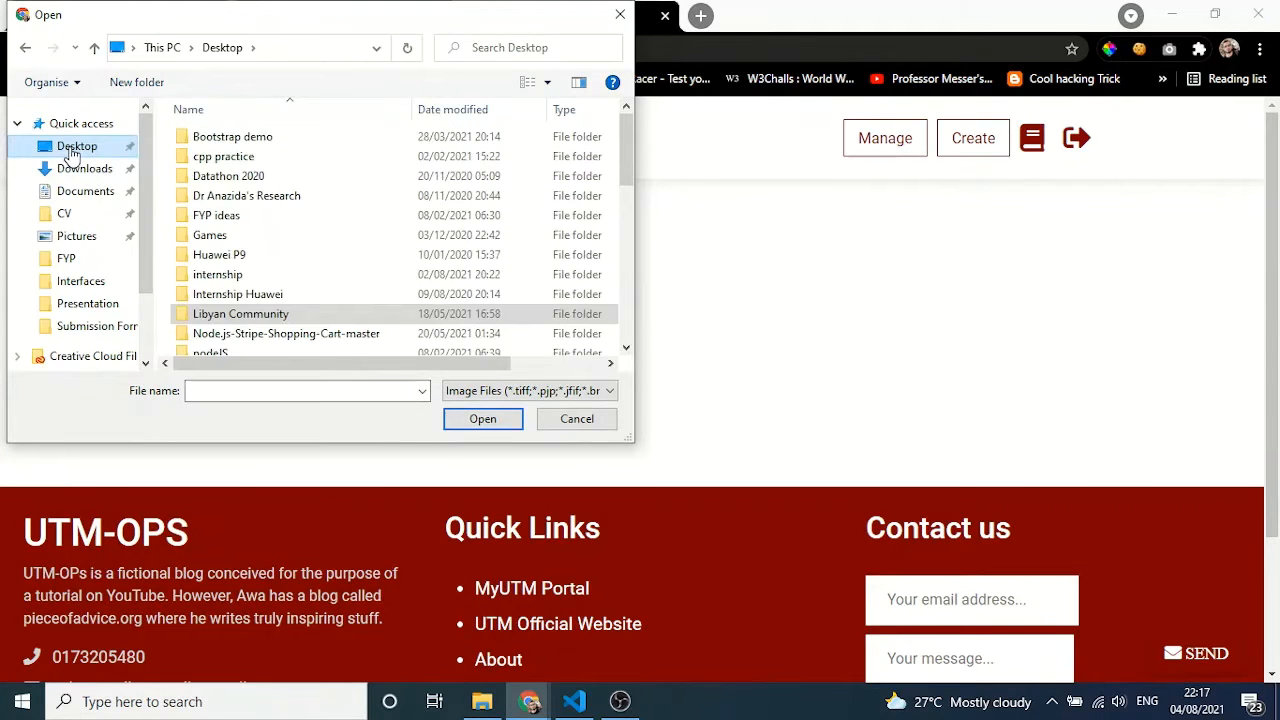
click(241, 160)
scroll(241, 163, down, 10)
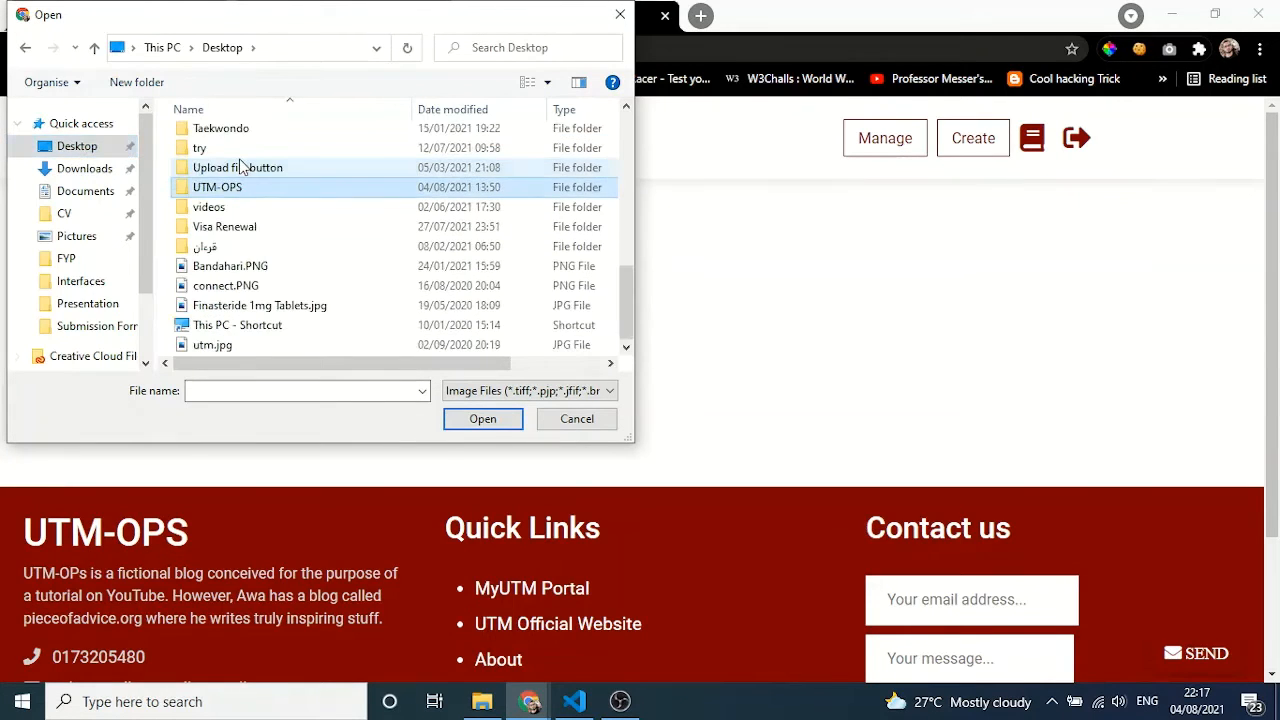
double_click(238, 175)
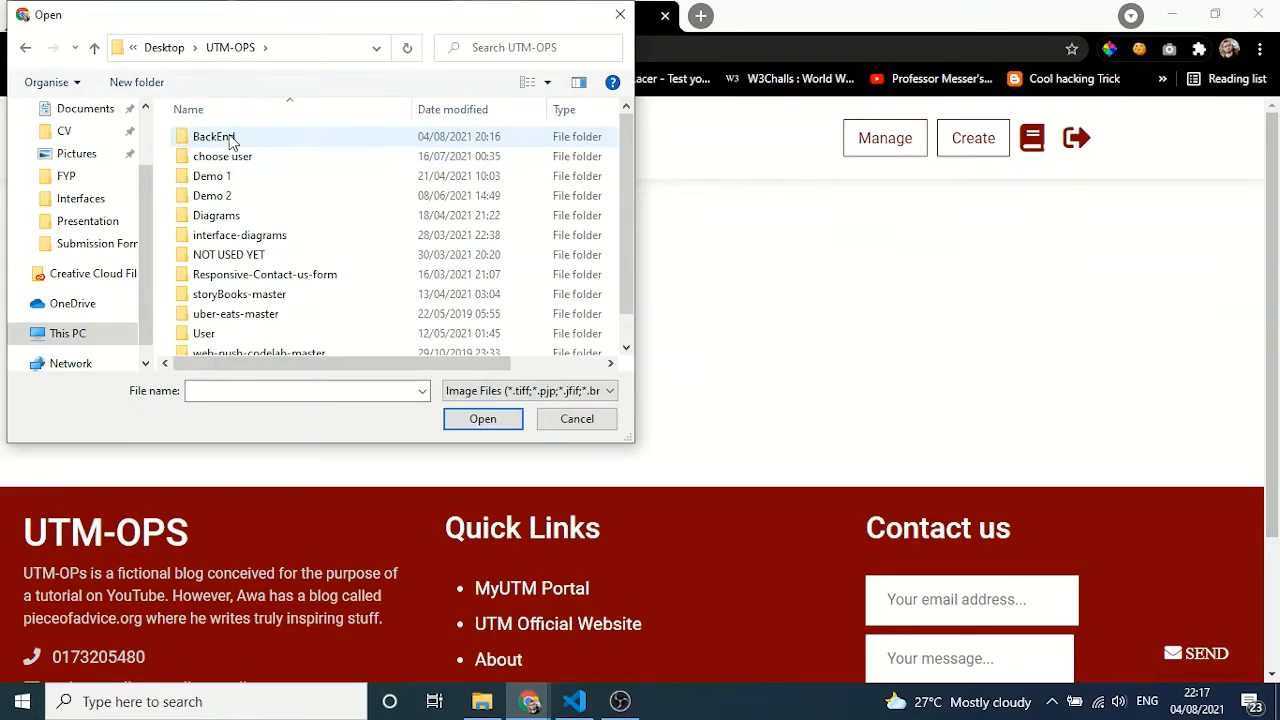
double_click(231, 141)
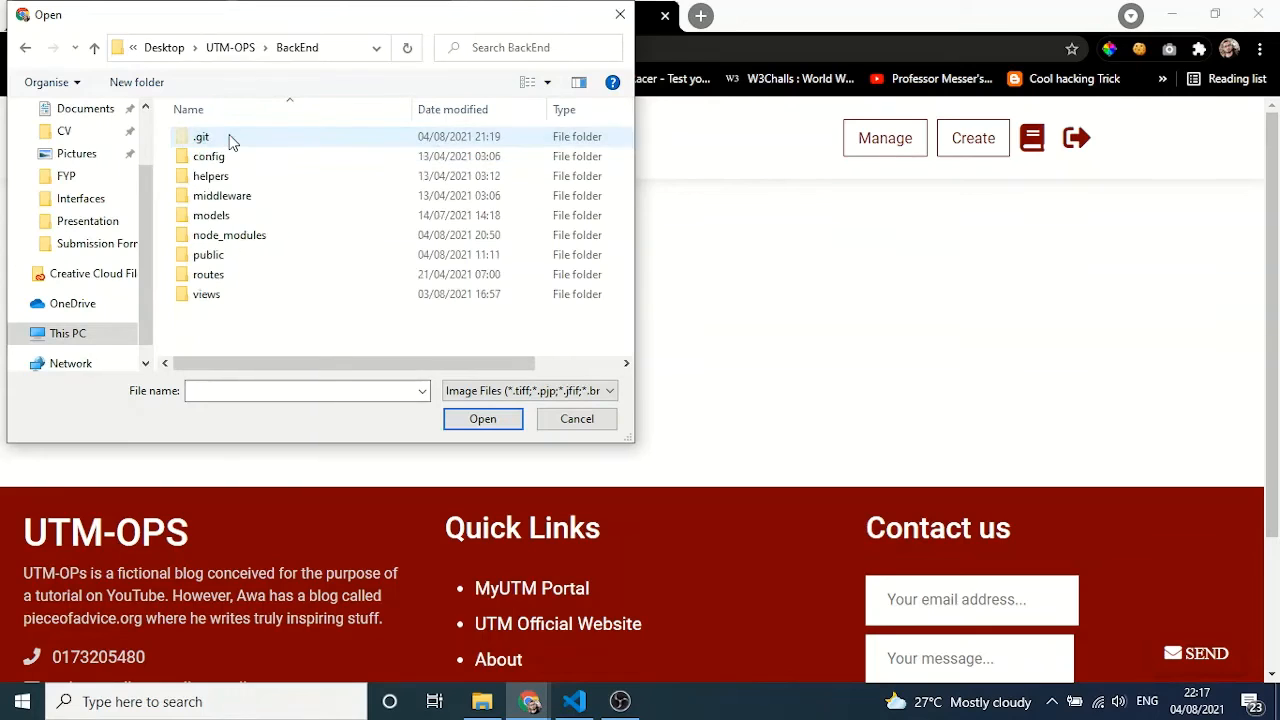
double_click(224, 257)
double_click(228, 215)
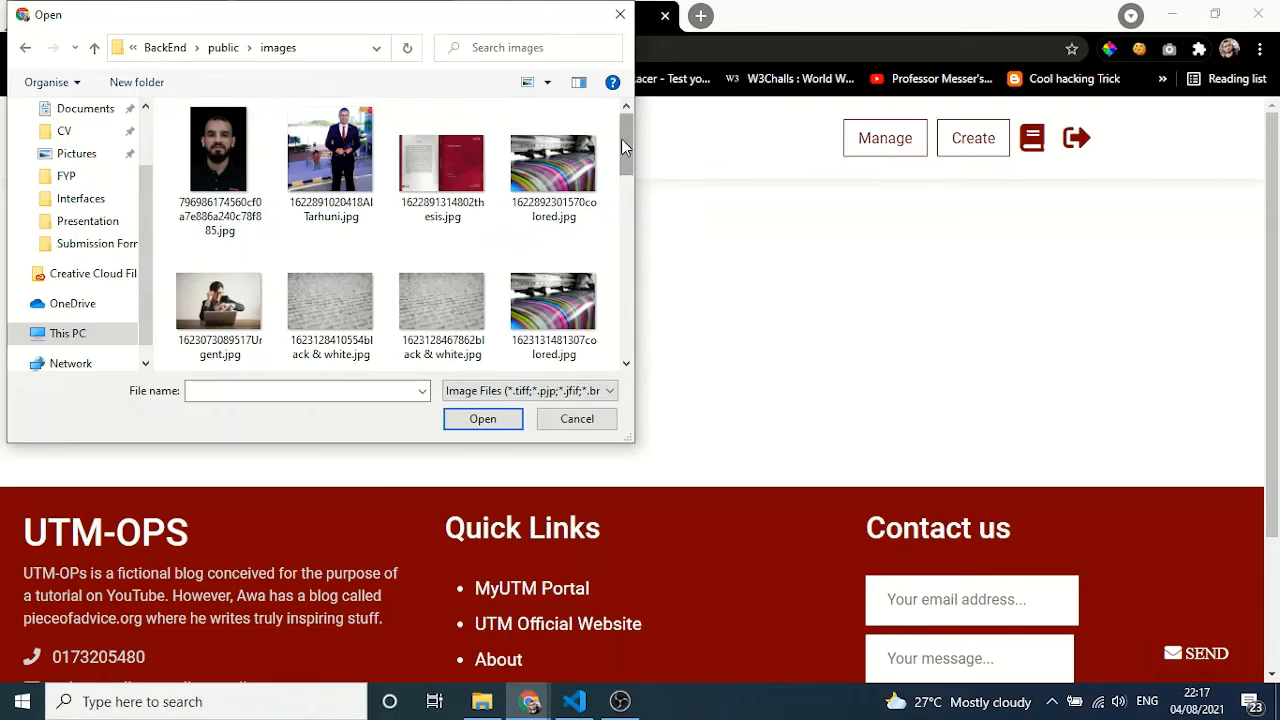
drag(625, 140, 626, 206)
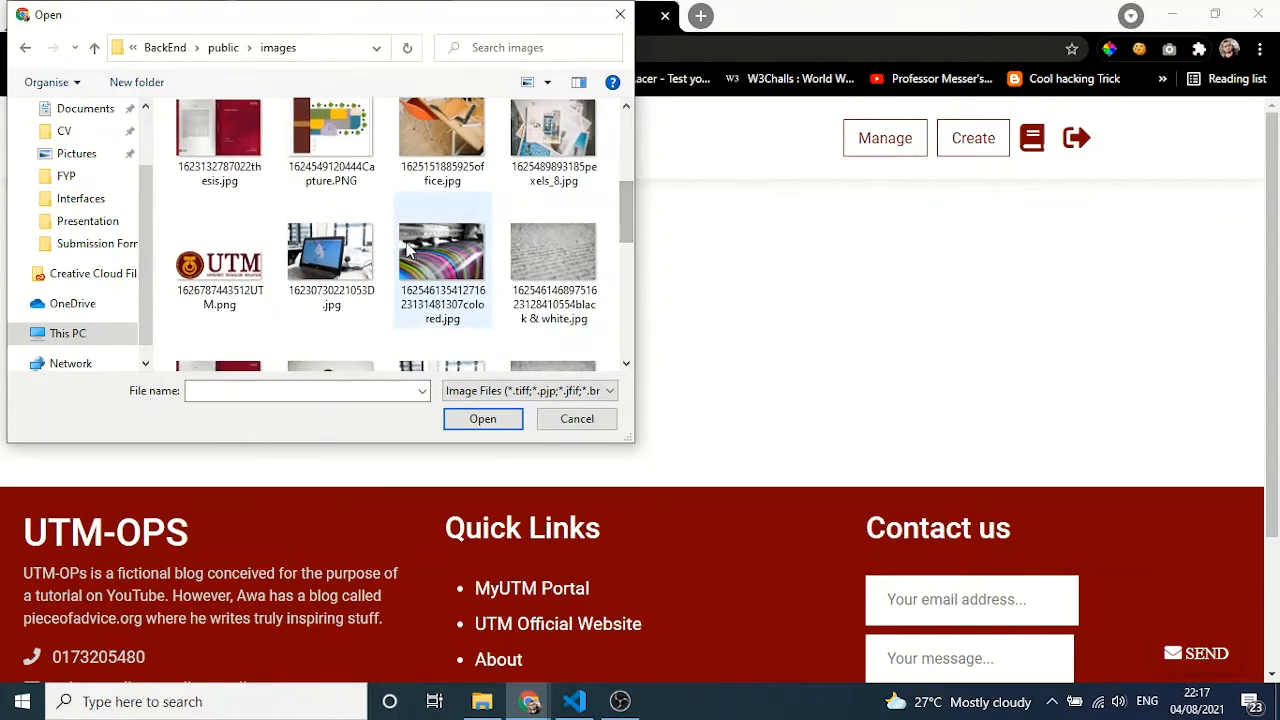
double_click(445, 144)
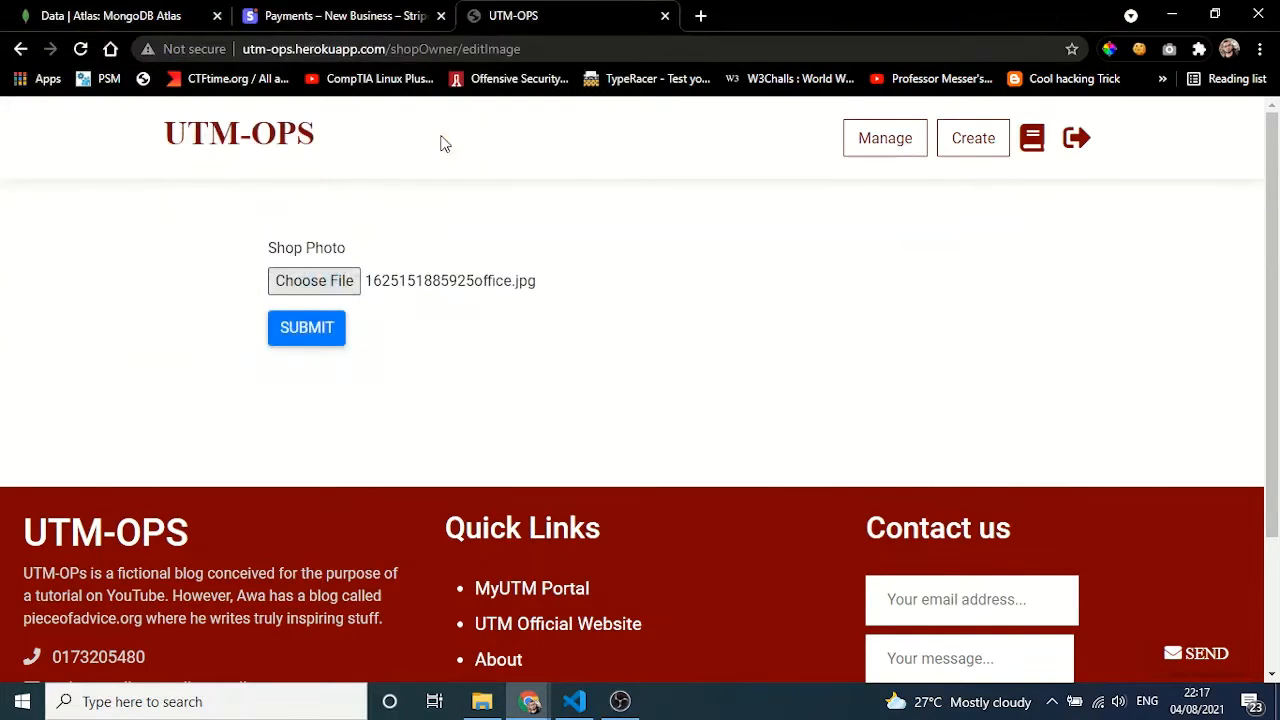
click(312, 335)
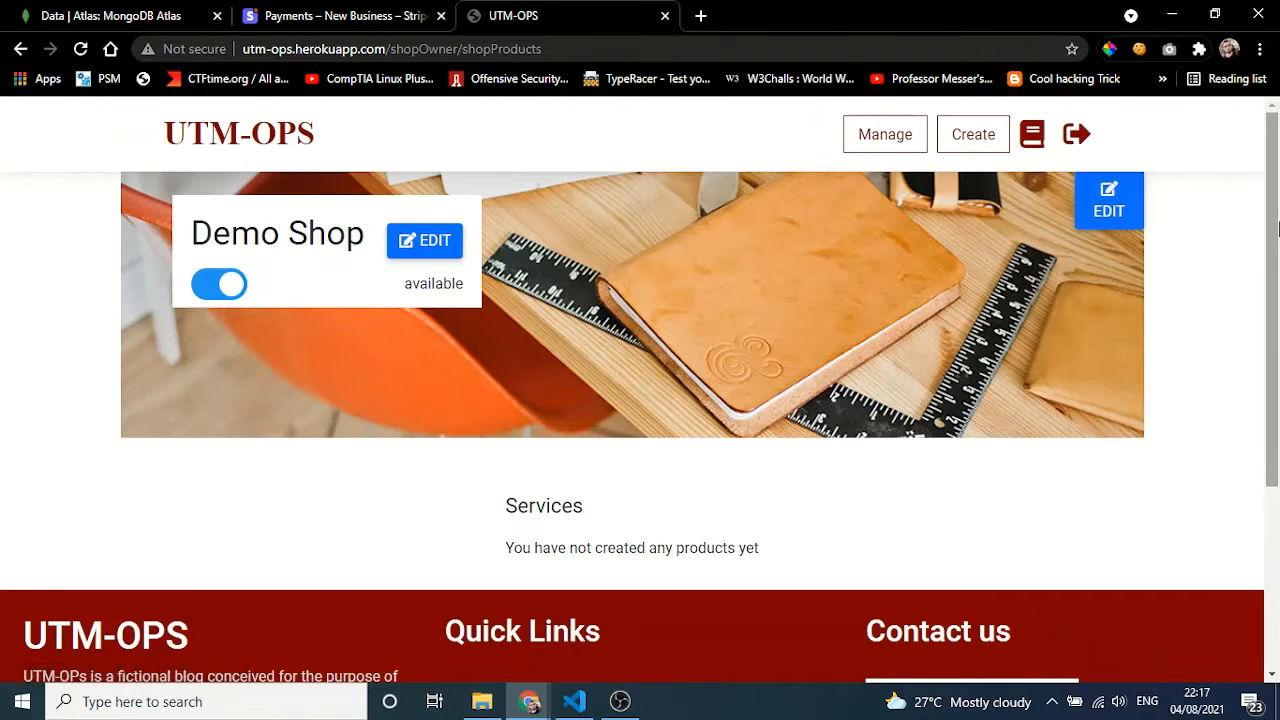
Look over the updated shop page and switch Demo Shop's availability to closed
scroll(1277, 218, down, 2)
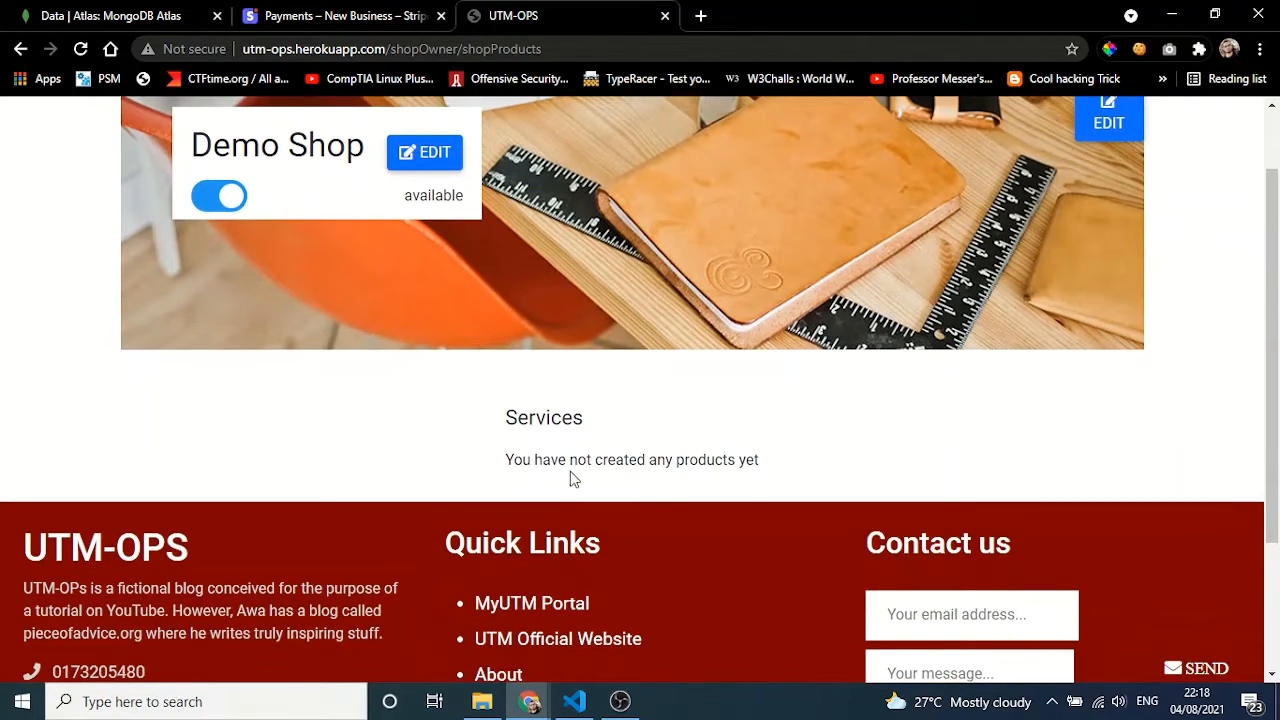
scroll(1275, 262, up, 2)
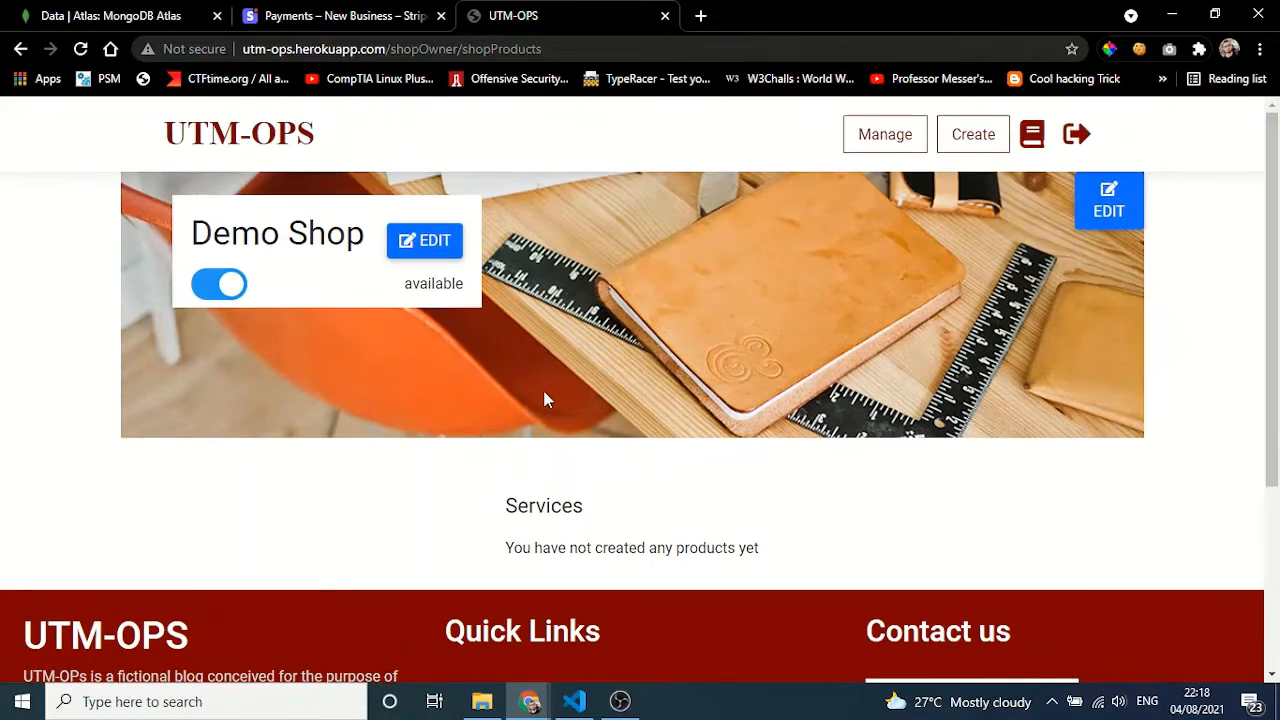
click(209, 291)
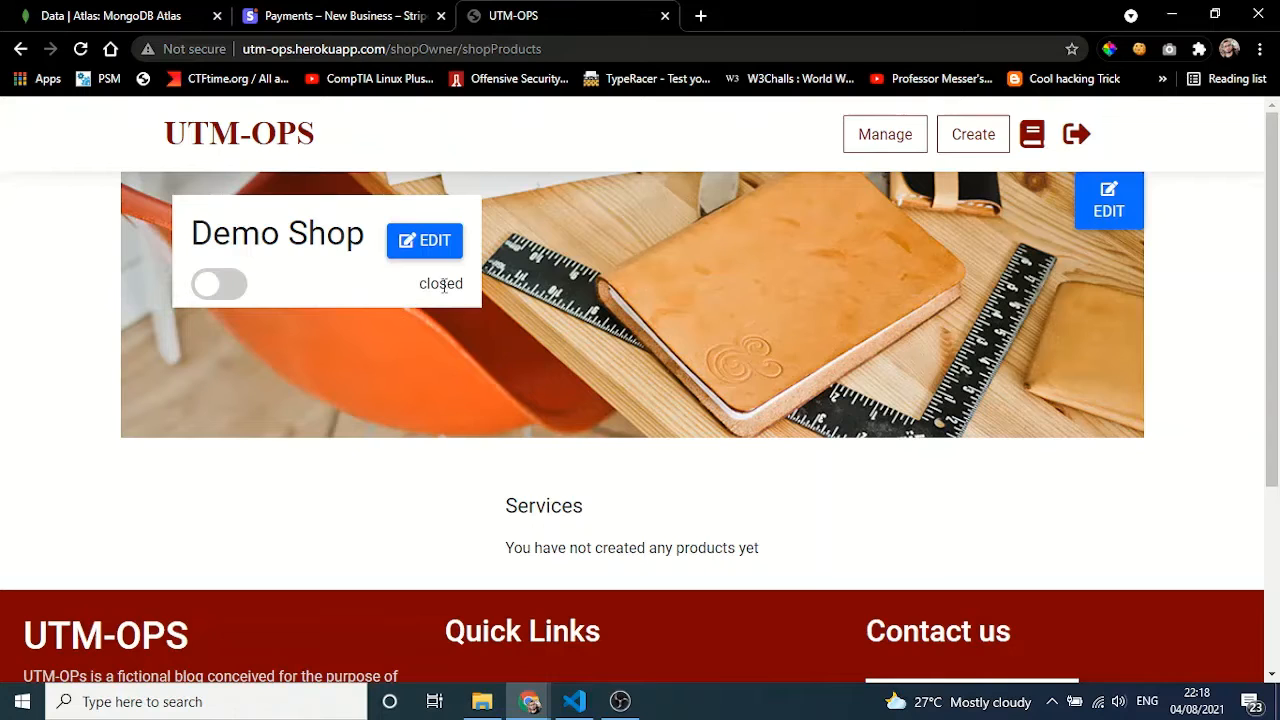
Start a new product with the name Black & white and the price 2
click(957, 146)
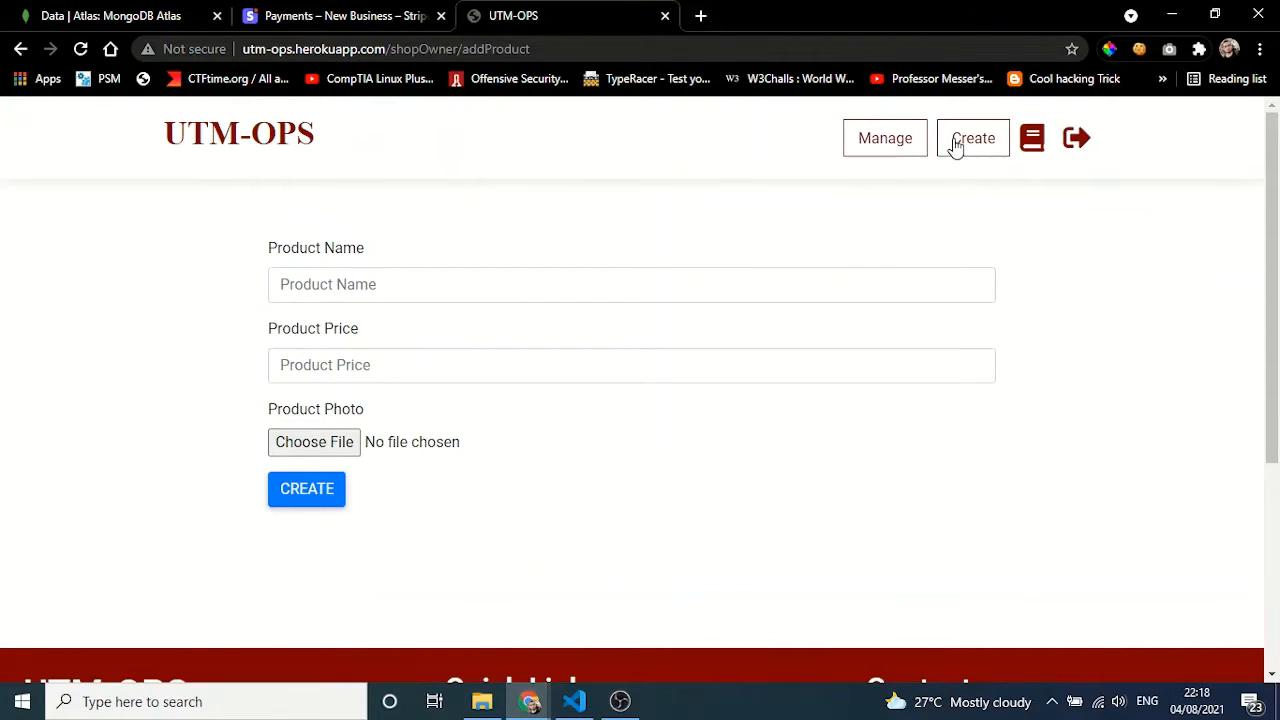
click(443, 296)
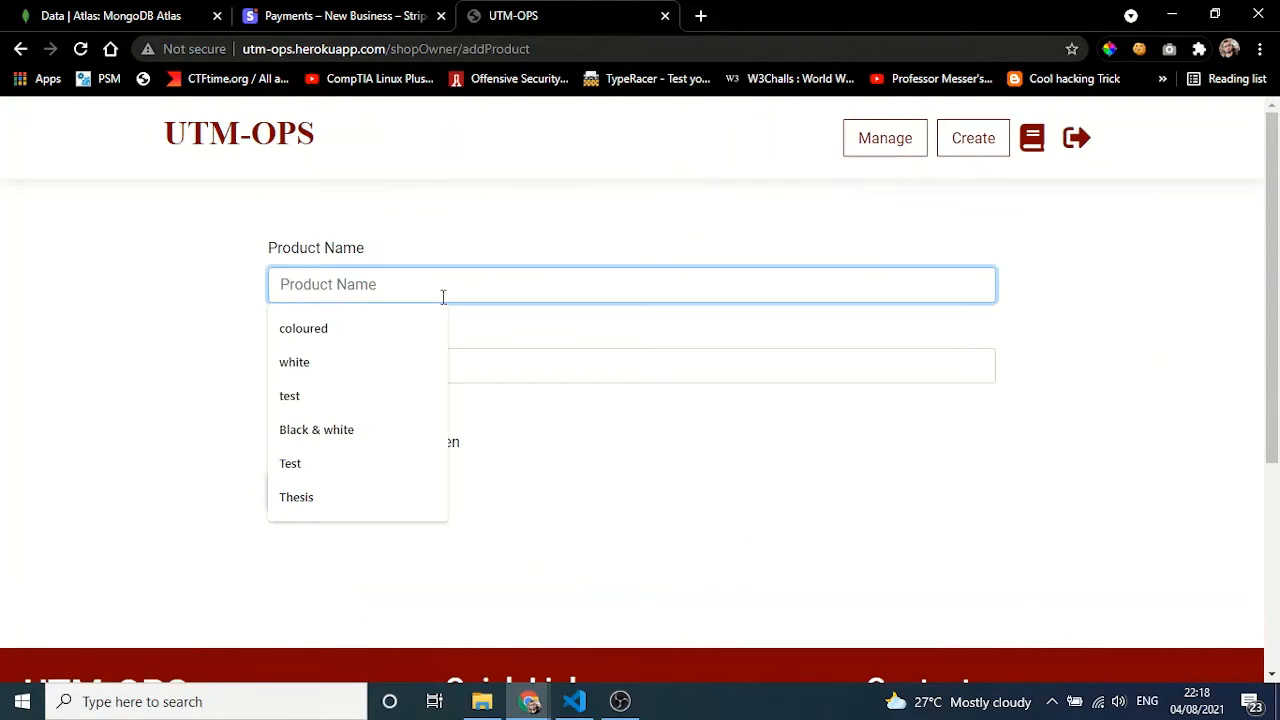
click(345, 432)
click(352, 365)
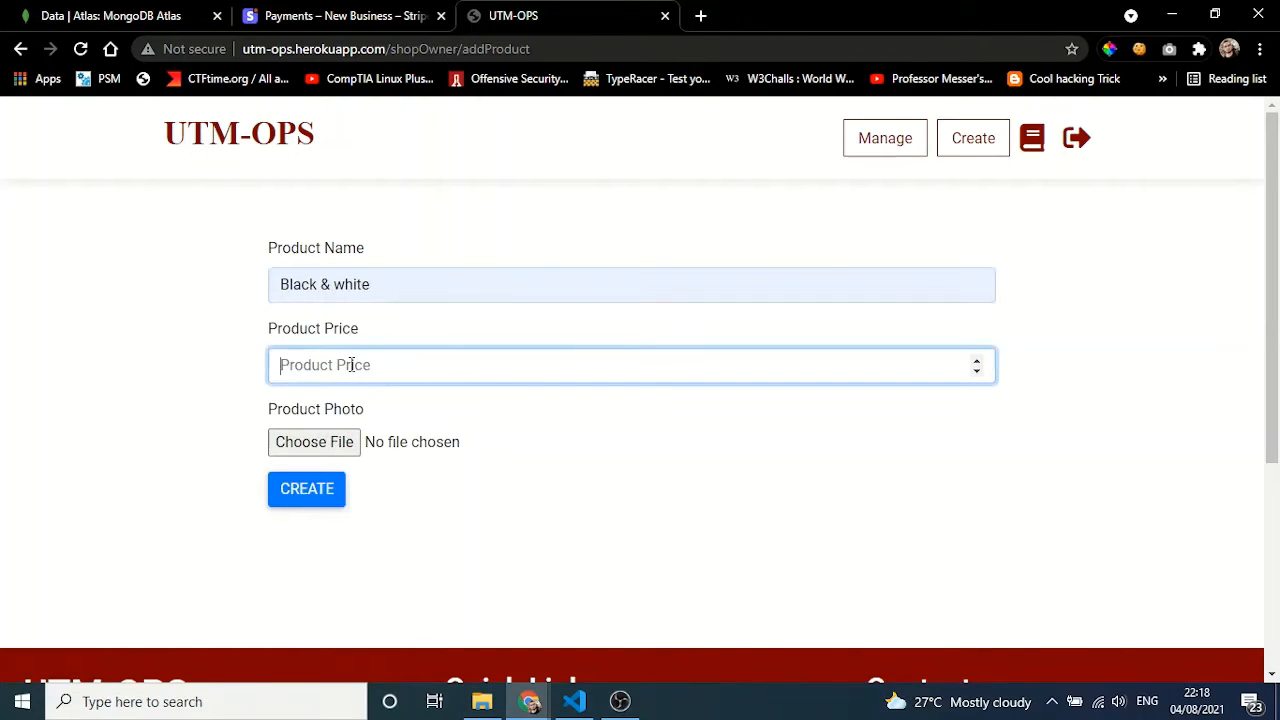
text(2)
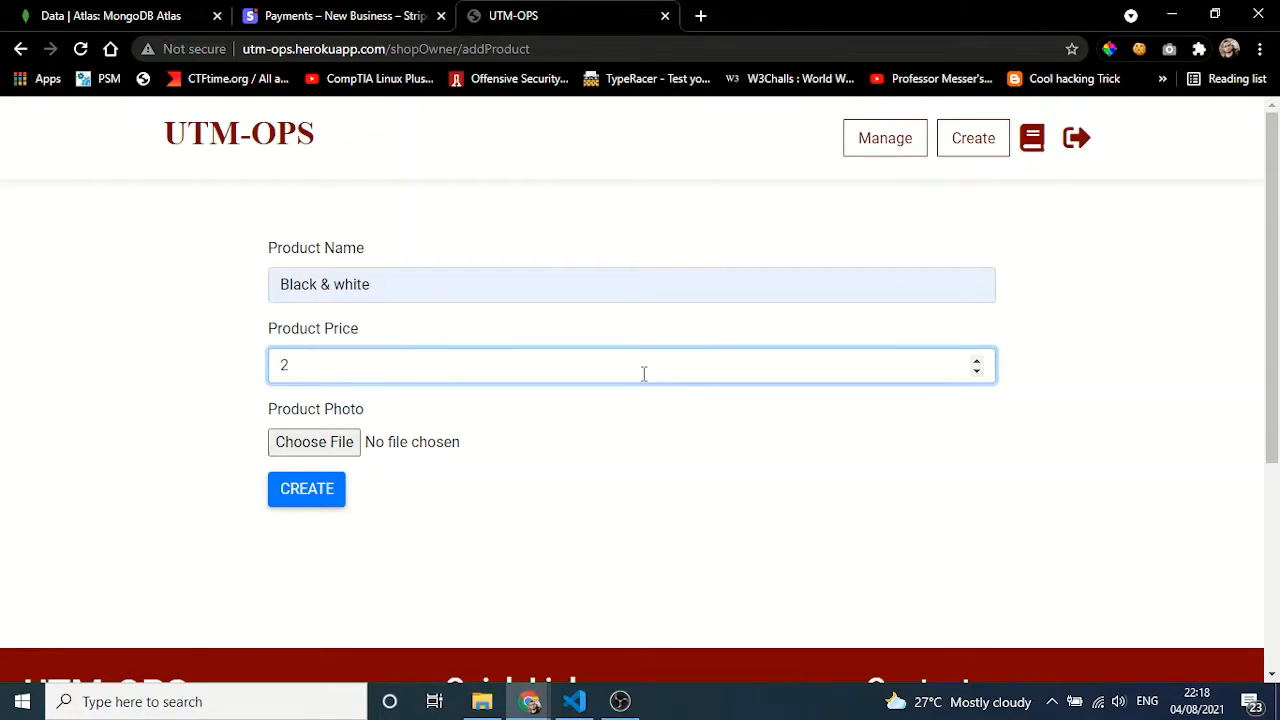
click(324, 444)
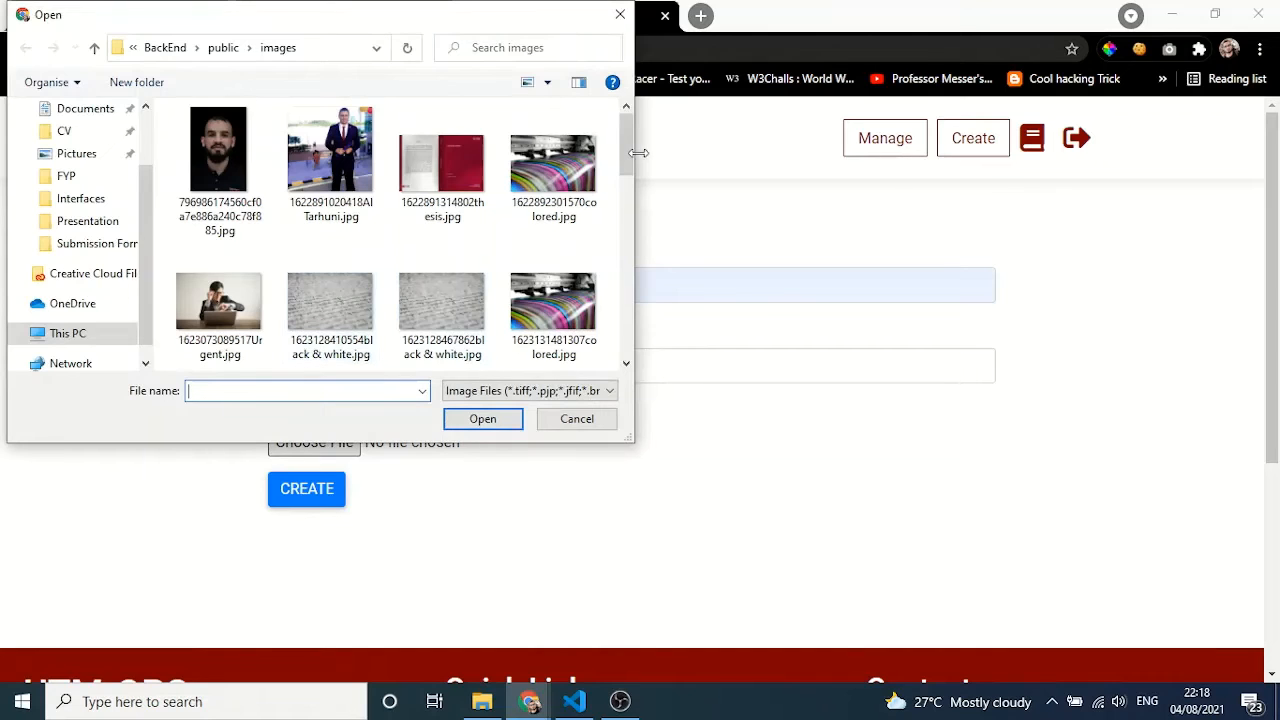
drag(626, 152, 628, 310)
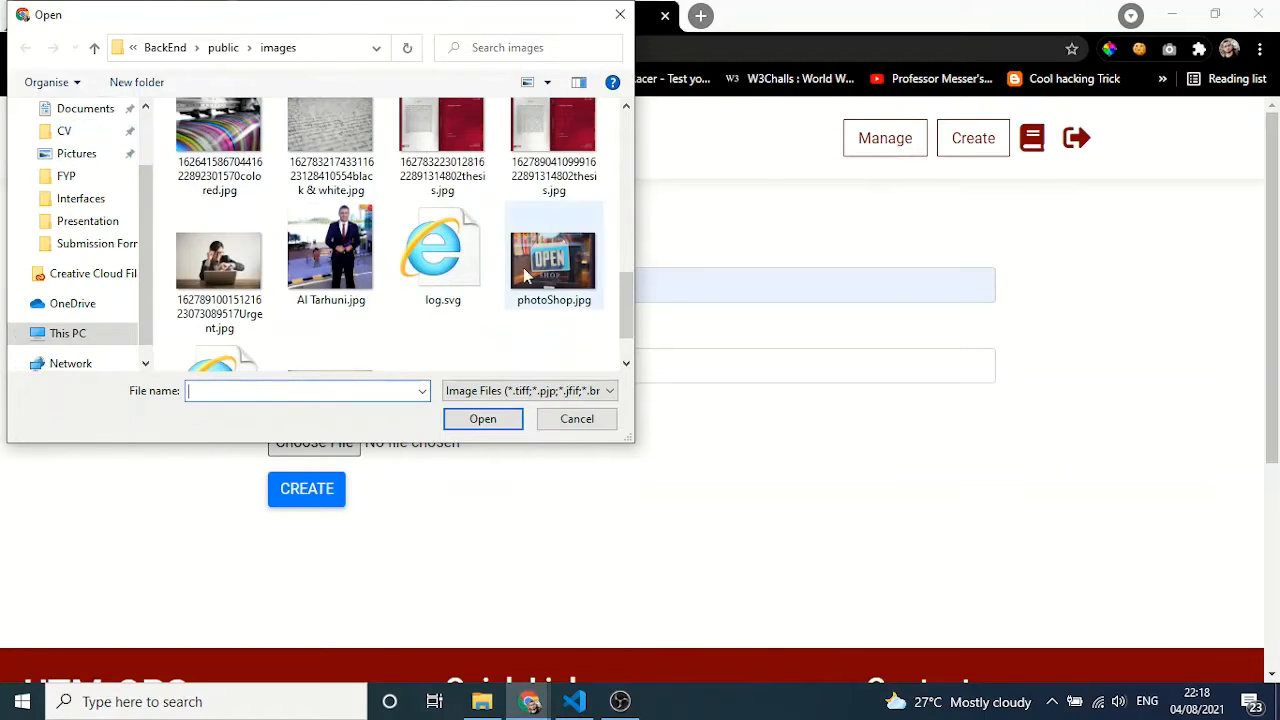
mouse_move(623, 302)
mouse_down()
mouse_move(625, 320)
mouse_move(622, 290)
mouse_up()
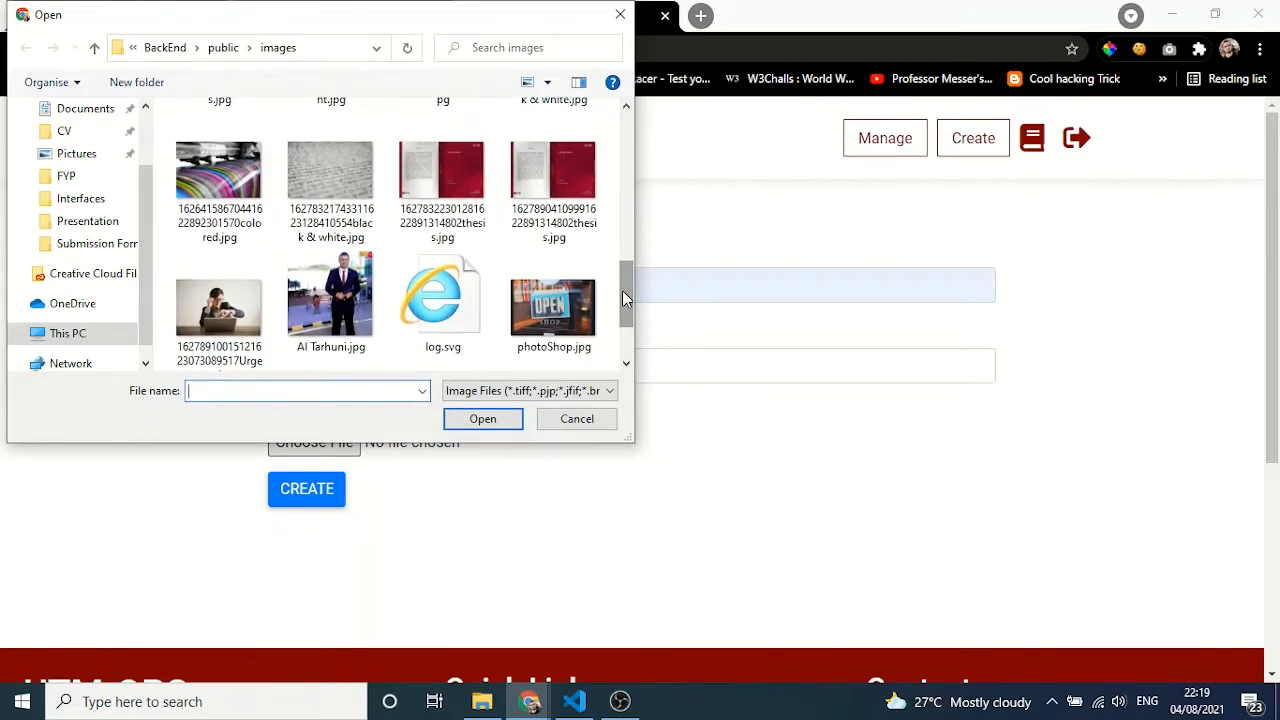
double_click(313, 160)
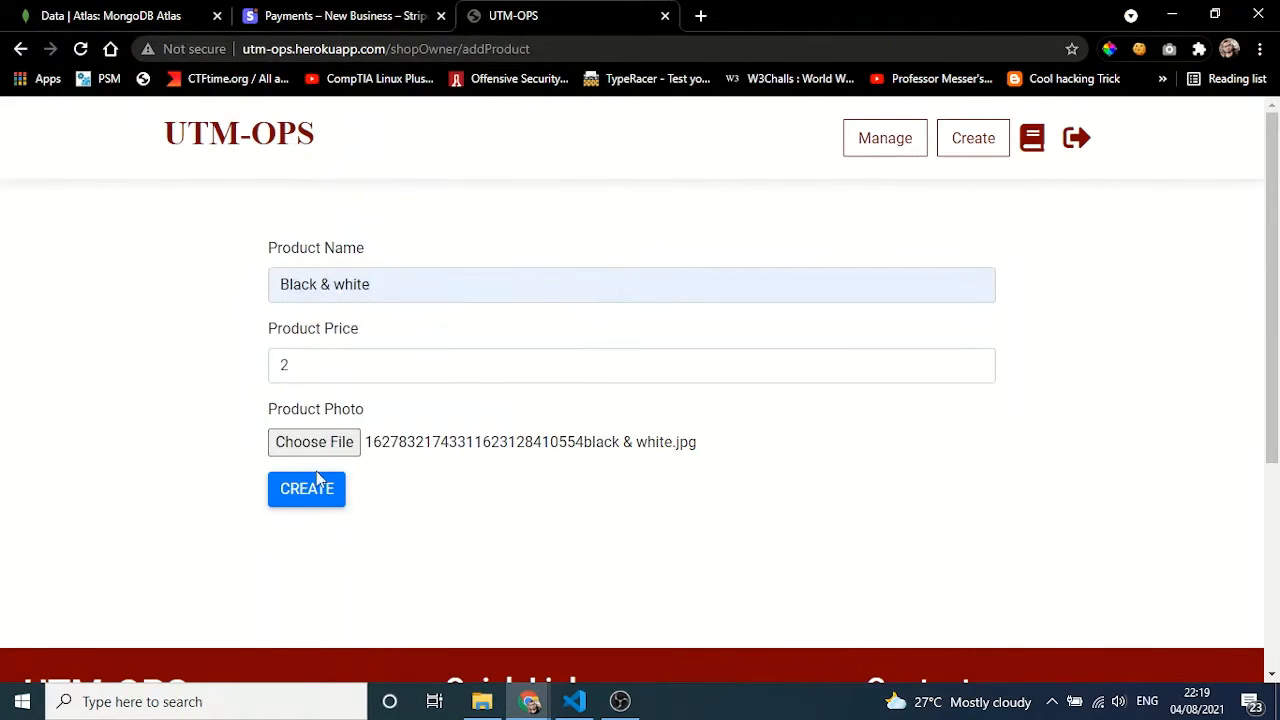
click(312, 502)
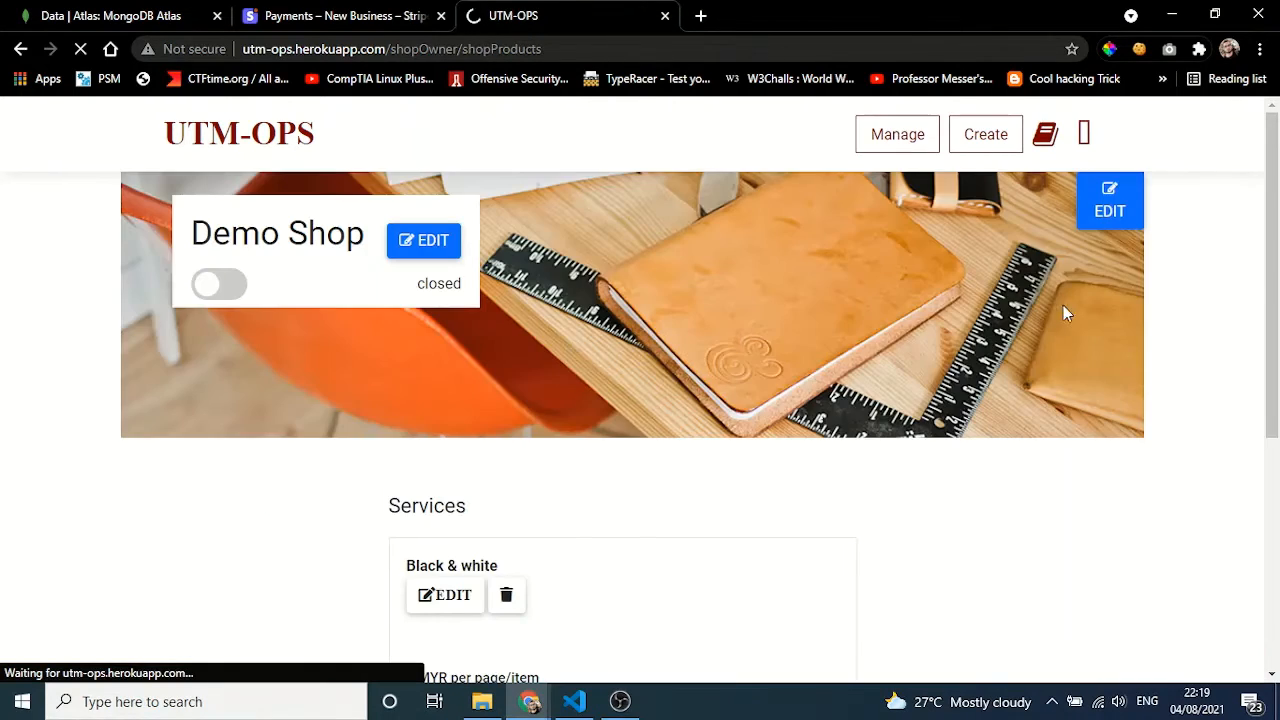
Open the Black & white service's edit form, check its name and price fields, and return to the shop page
scroll(650, 354, down, 2)
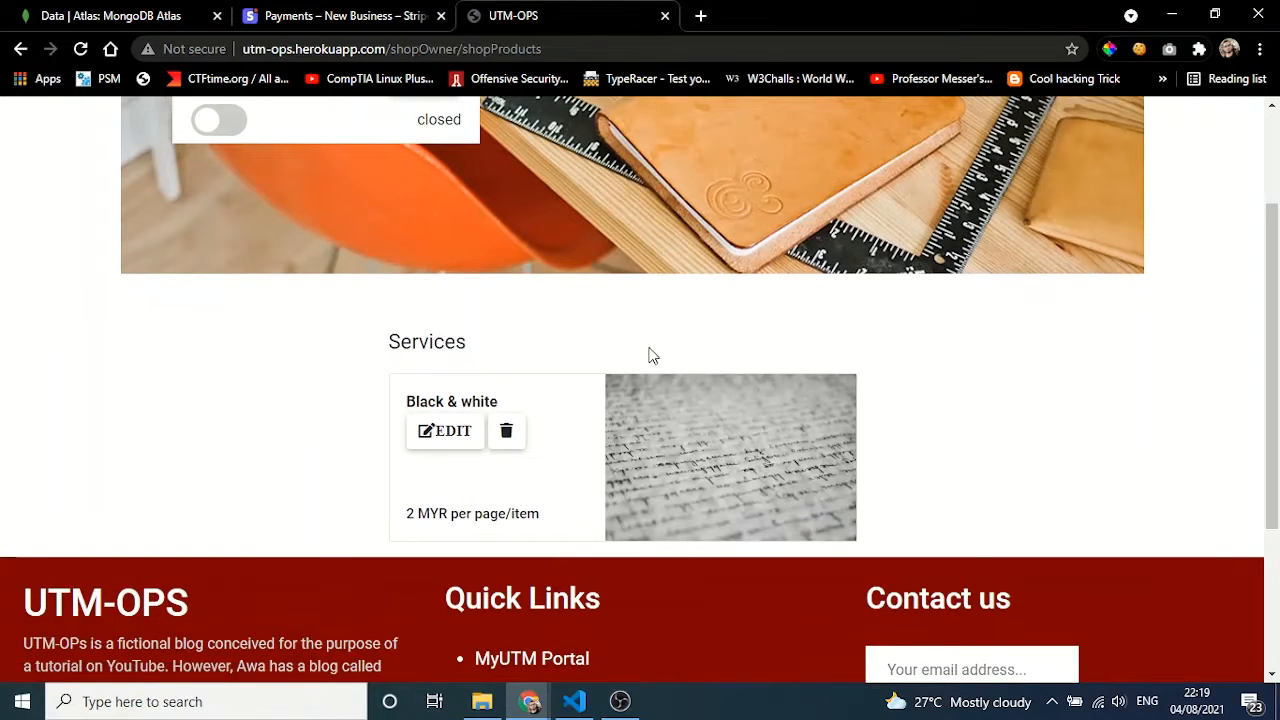
click(442, 448)
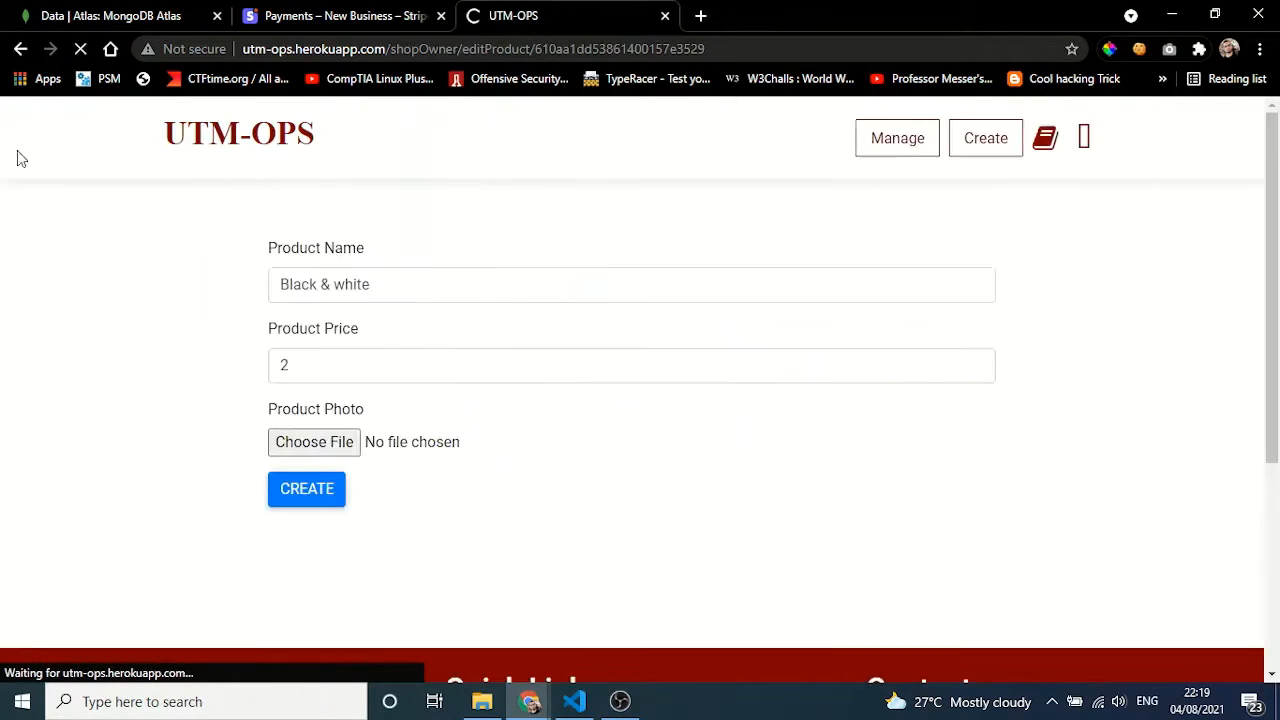
click(398, 284)
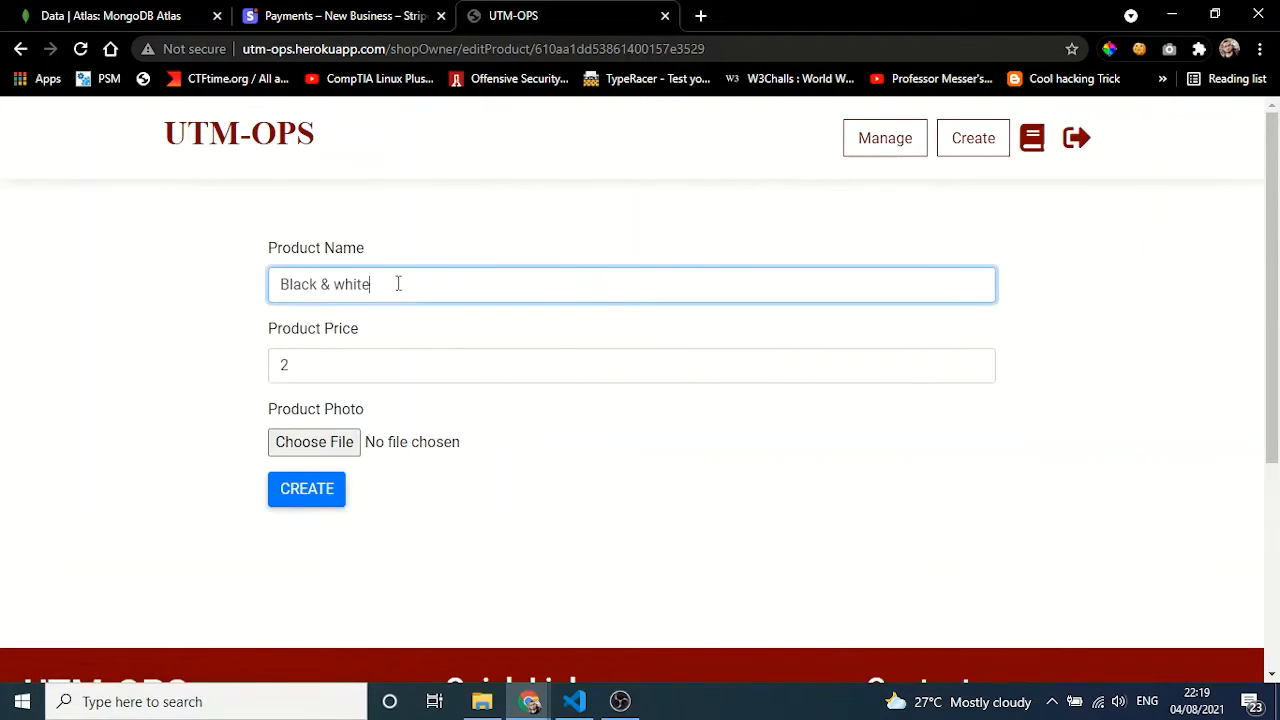
click(373, 354)
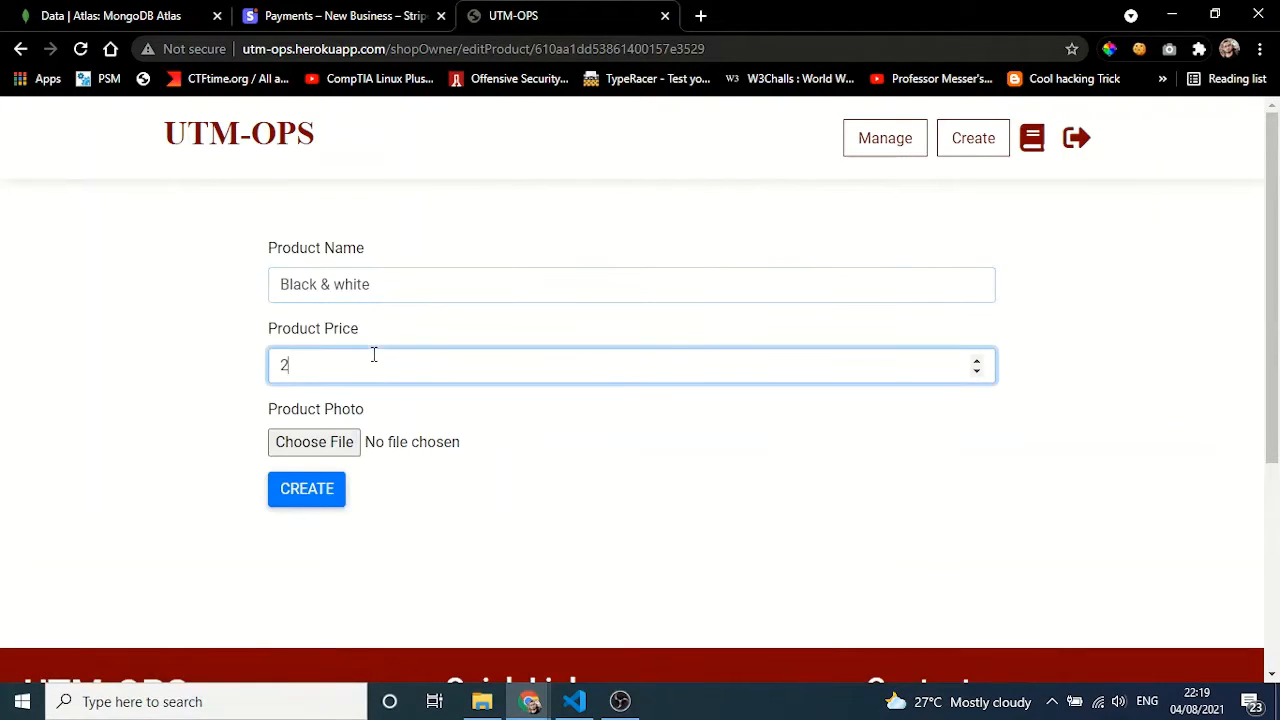
click(21, 50)
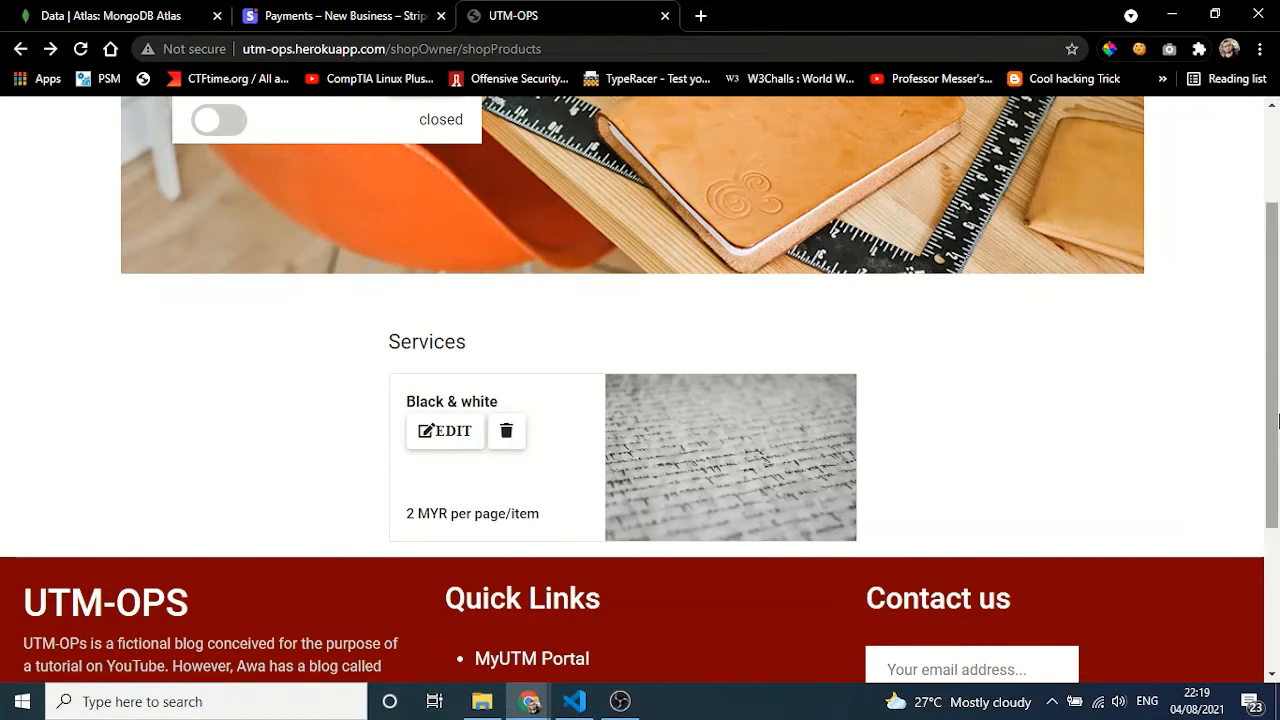
scroll(1278, 420, up, 2)
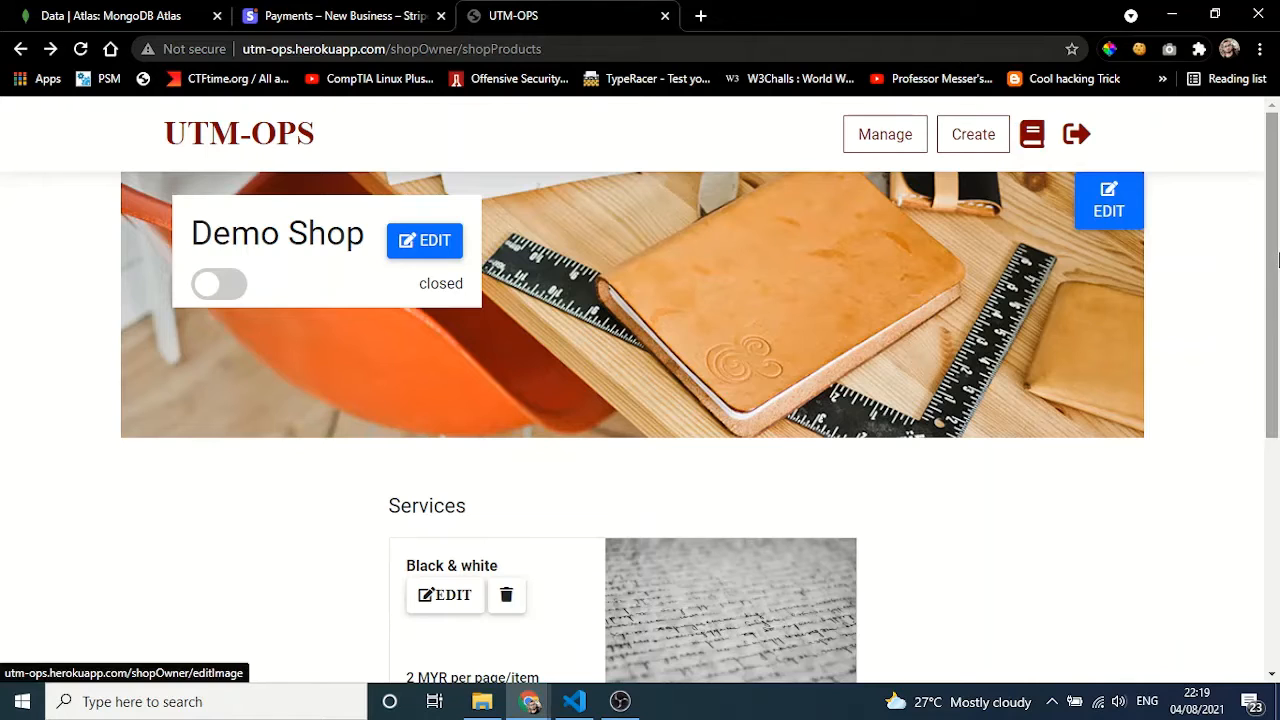
drag(1278, 260, 1266, 237)
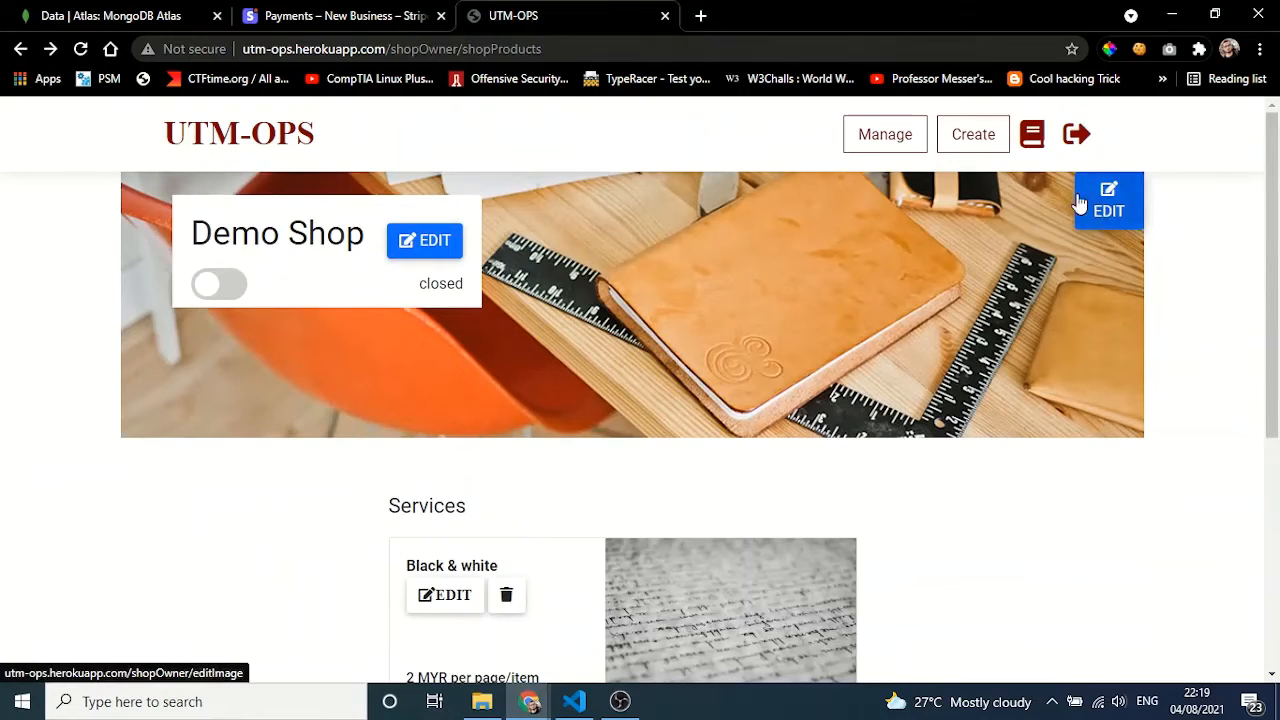
Look over the shop owner's dashboard with its order sections and log out of the account
click(240, 138)
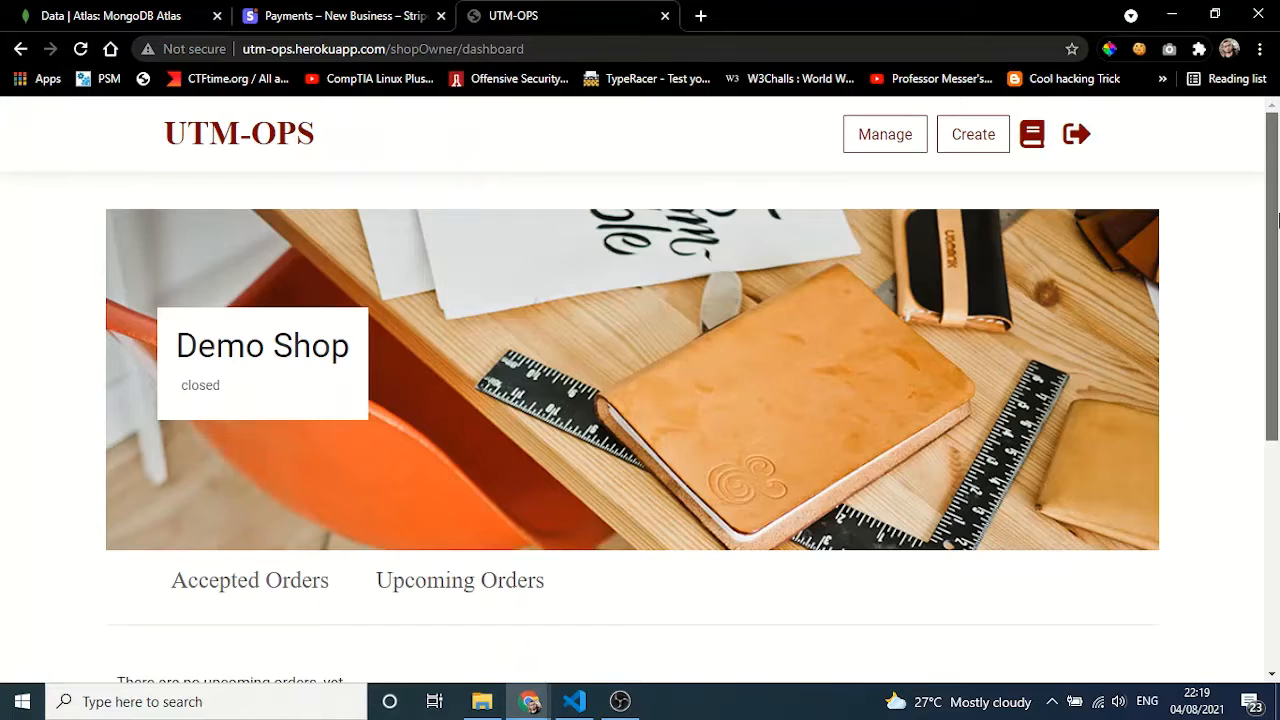
mouse_move(1277, 218)
mouse_down()
mouse_move(1277, 333)
mouse_move(1277, 204)
mouse_up()
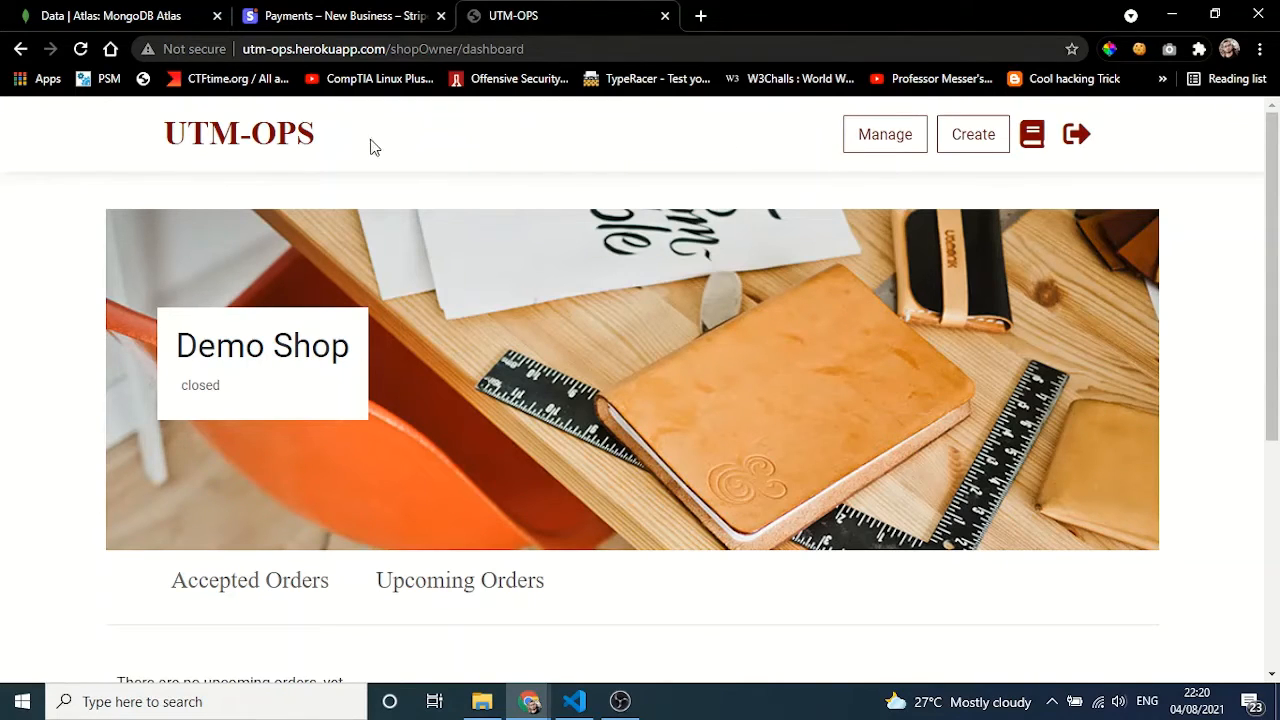
click(1073, 147)
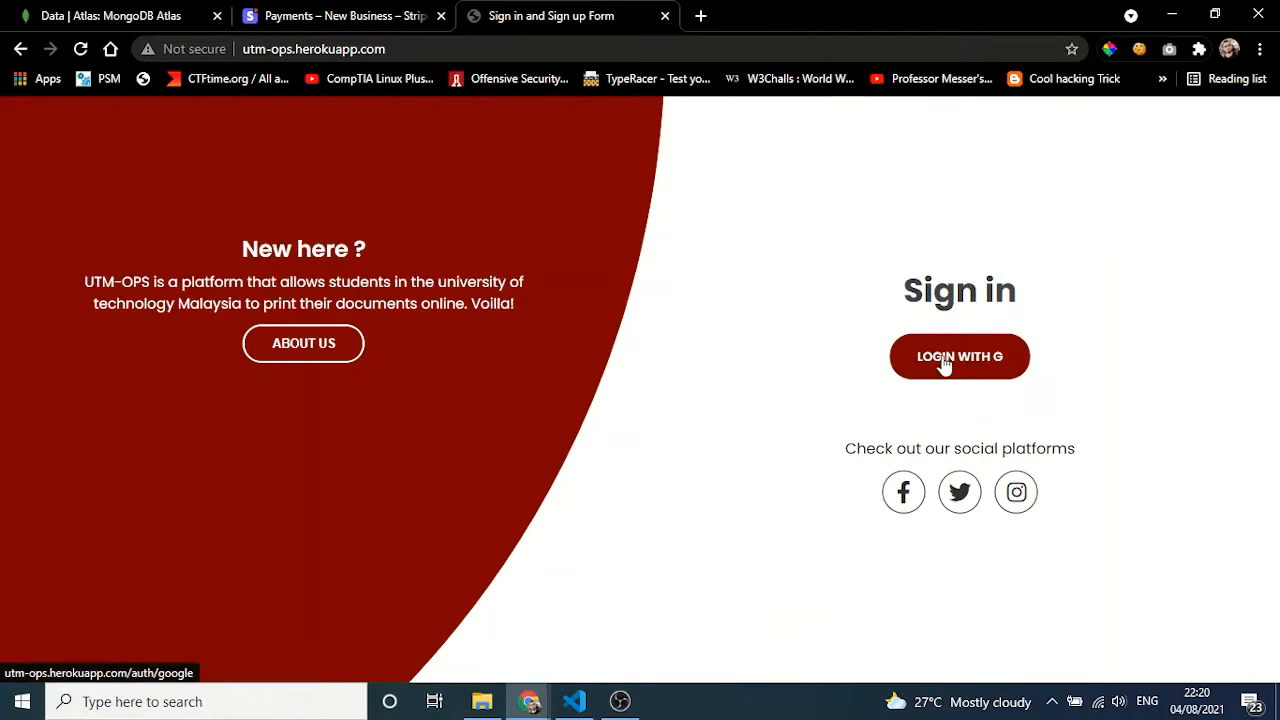
In MongoDB Atlas, reload the users collection of the UTM-OPS database and return to the sign-in page
click(73, 10)
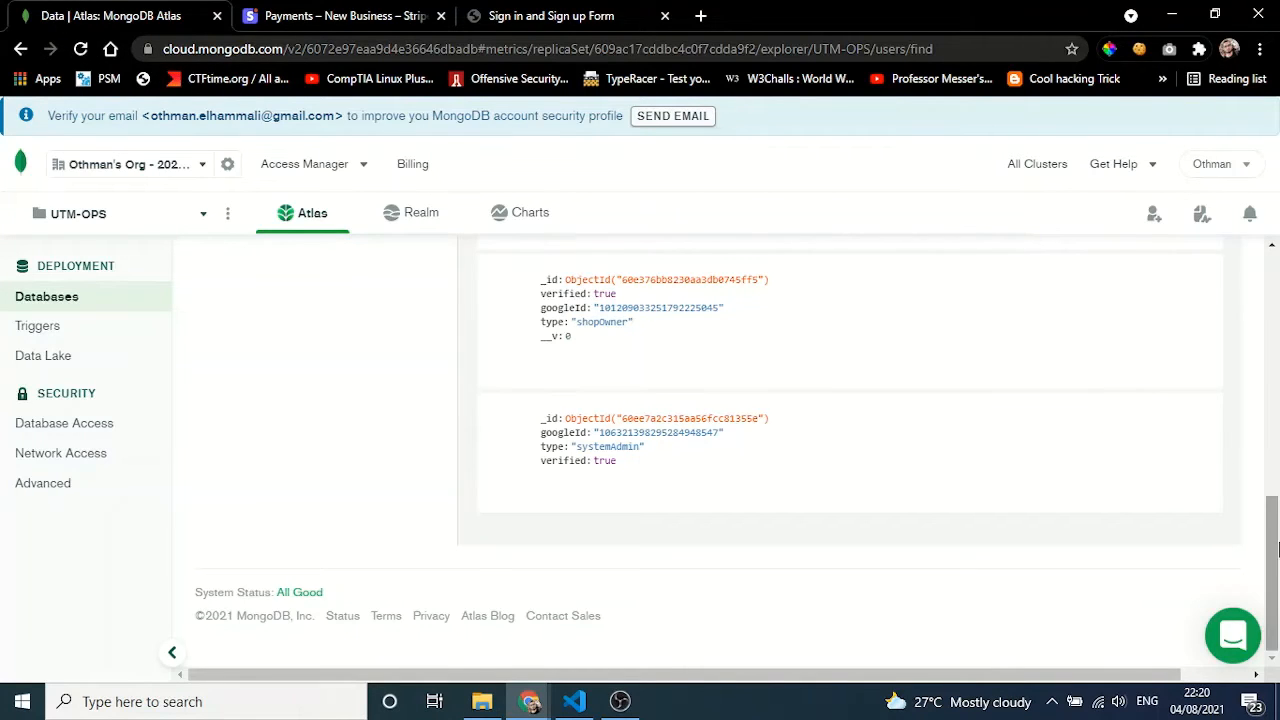
drag(1273, 550, 1276, 410)
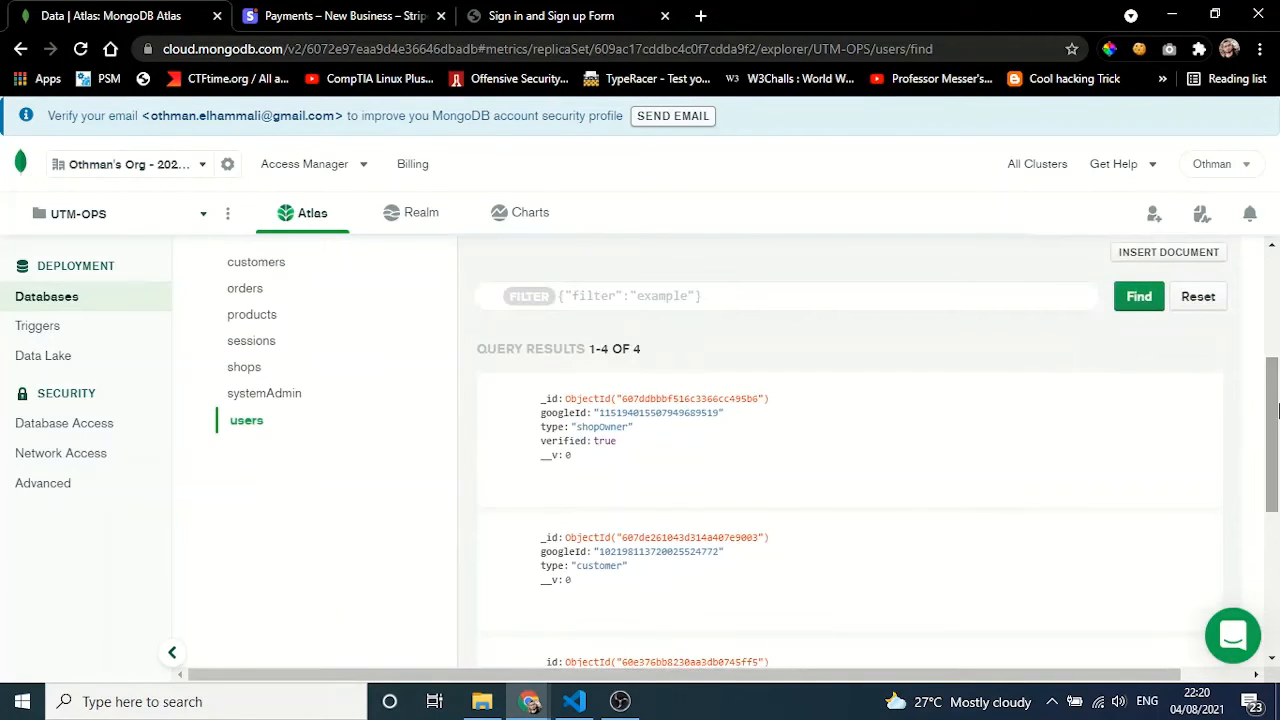
click(243, 424)
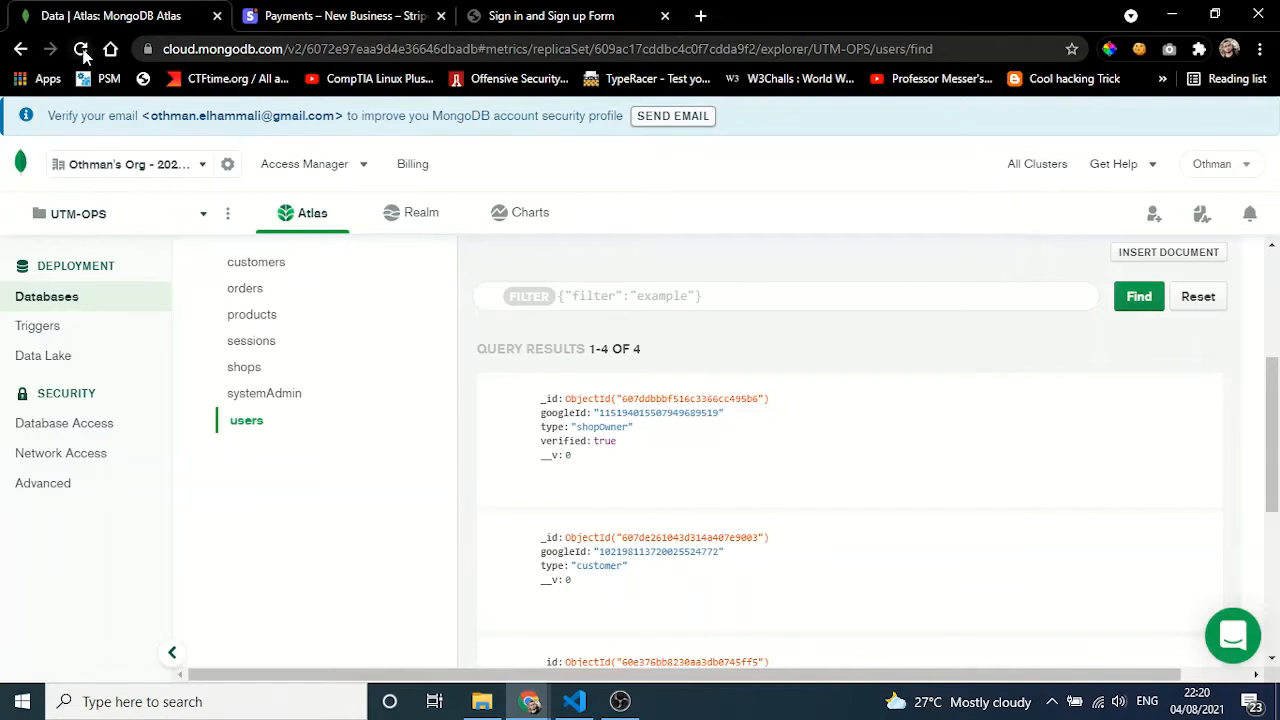
click(560, 14)
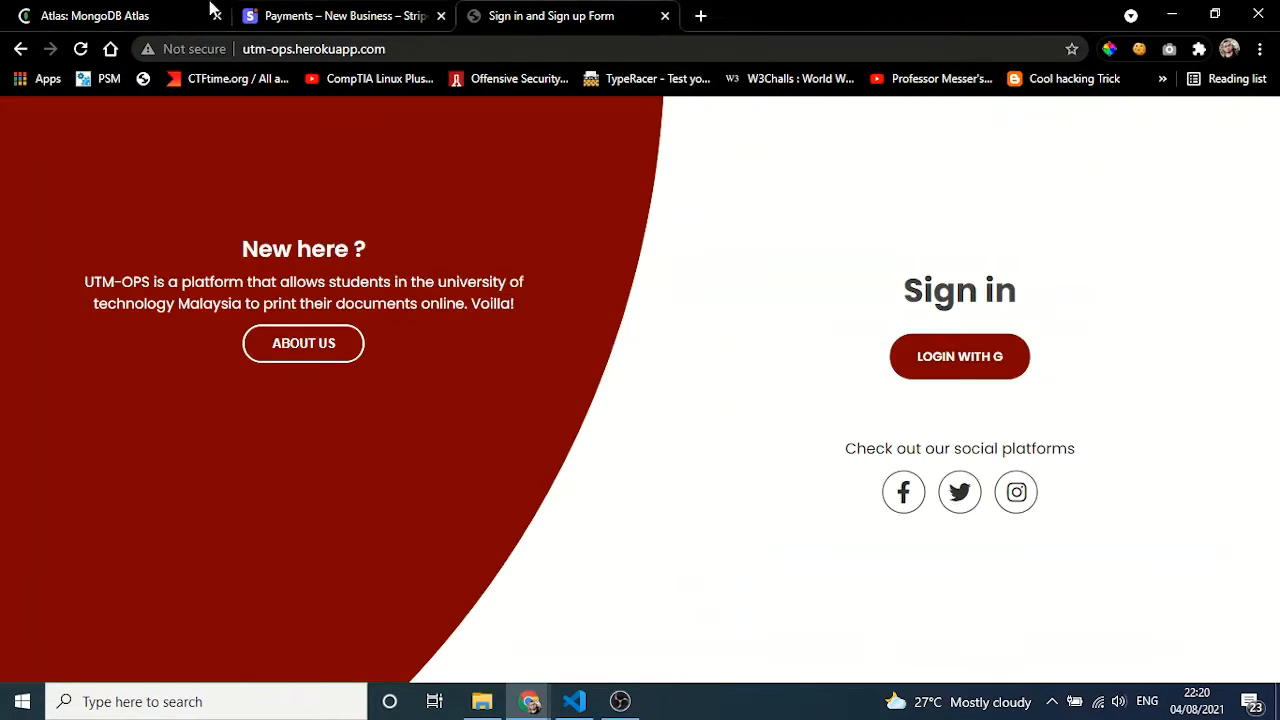
Log in to UTM-OPS through Google with the student account
click(990, 370)
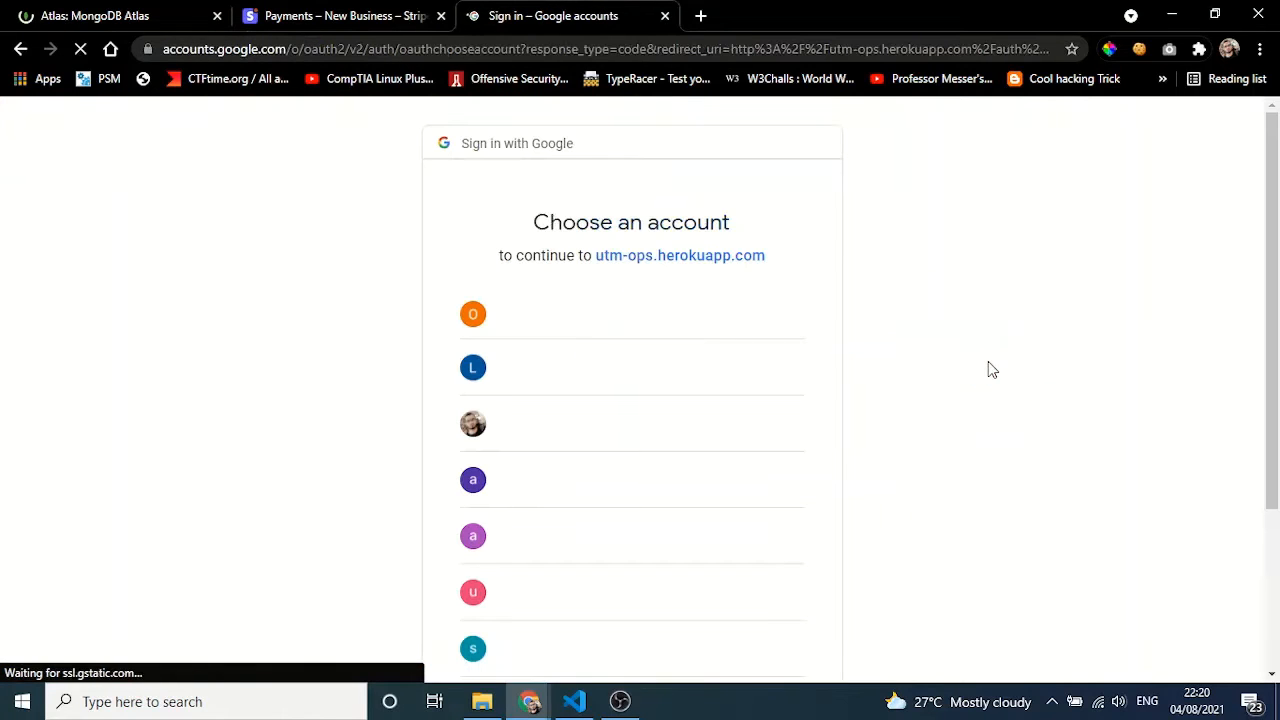
drag(1278, 286, 1279, 450)
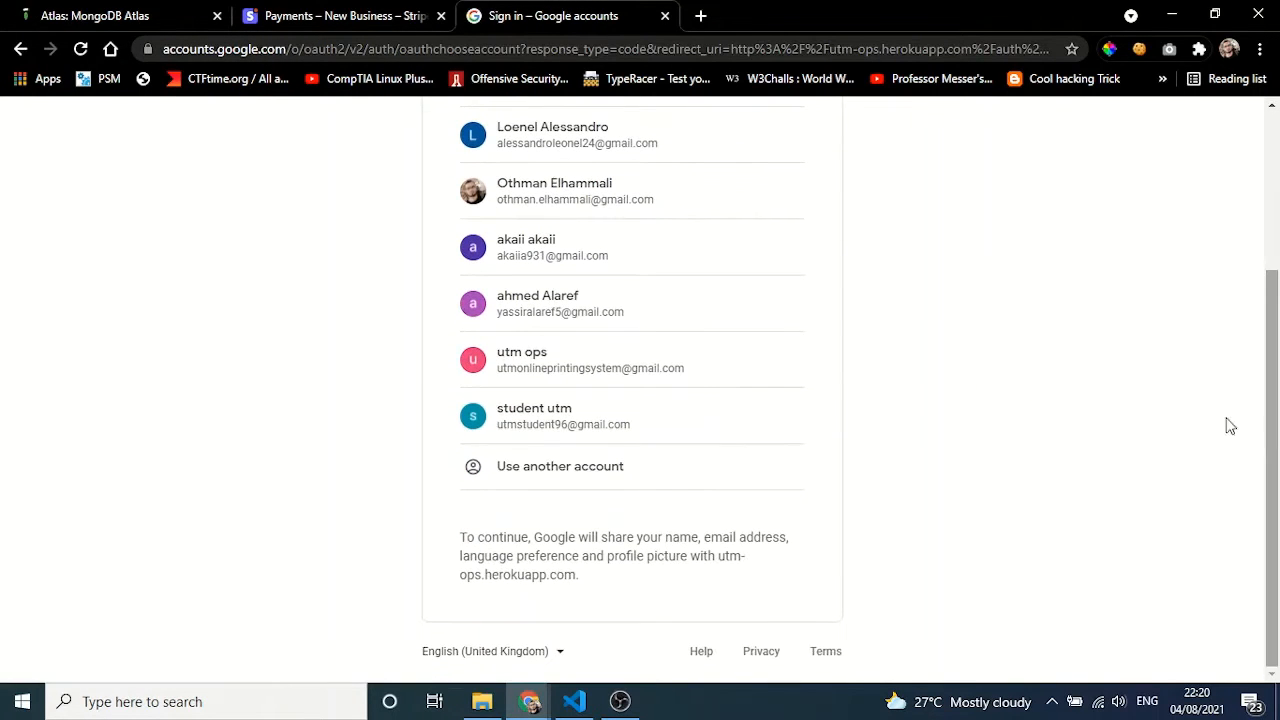
click(589, 435)
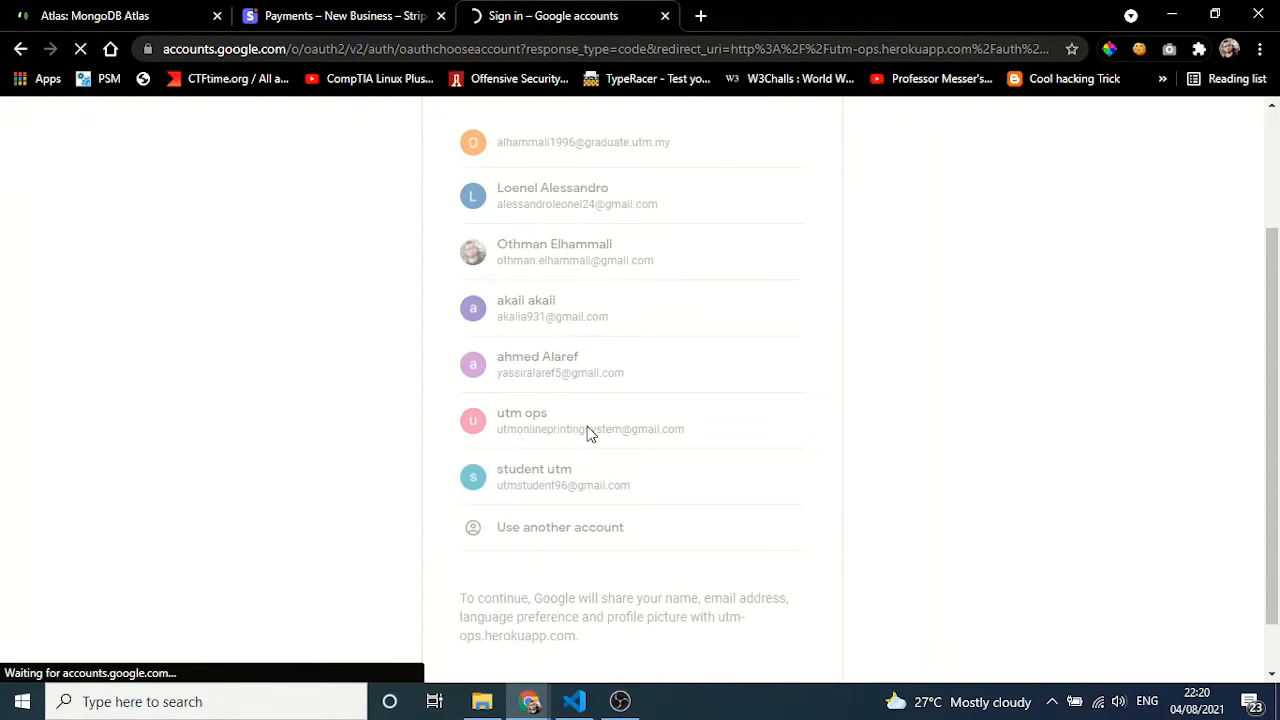
Examine the new student's document among the records of the UTM-OPS users collection in MongoDB Atlas
click(30, 10)
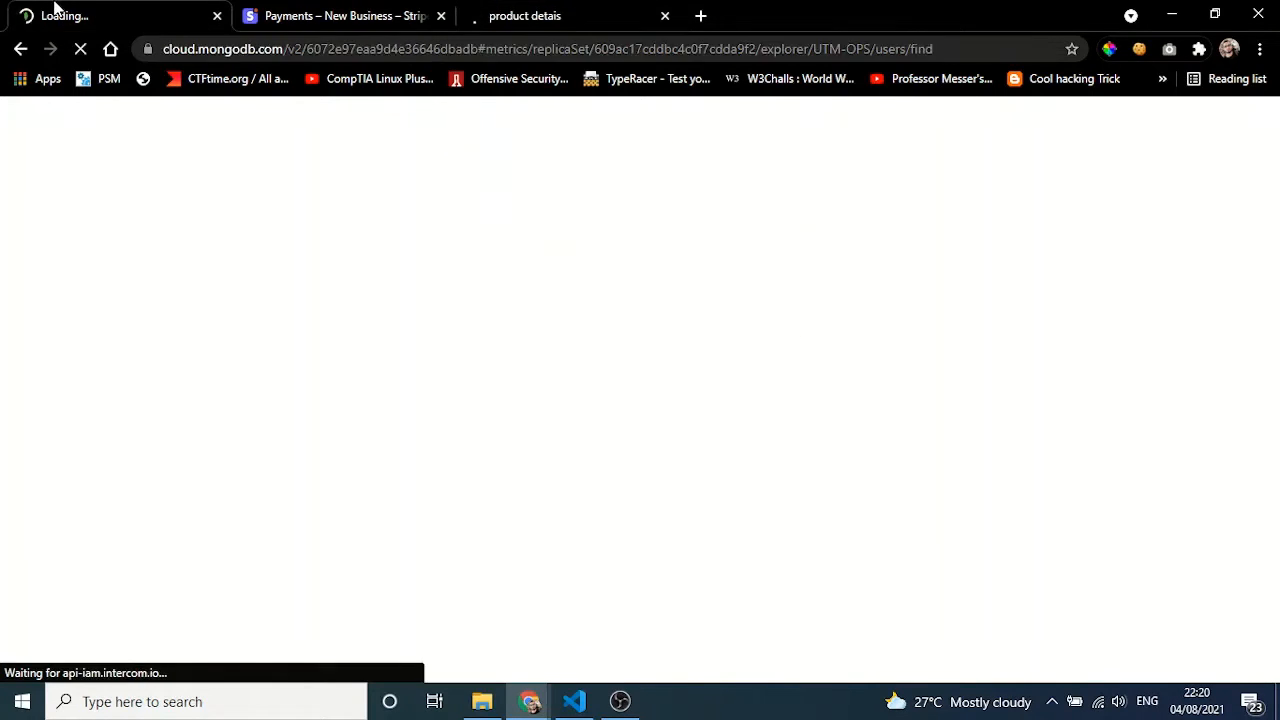
click(545, 10)
click(36, 10)
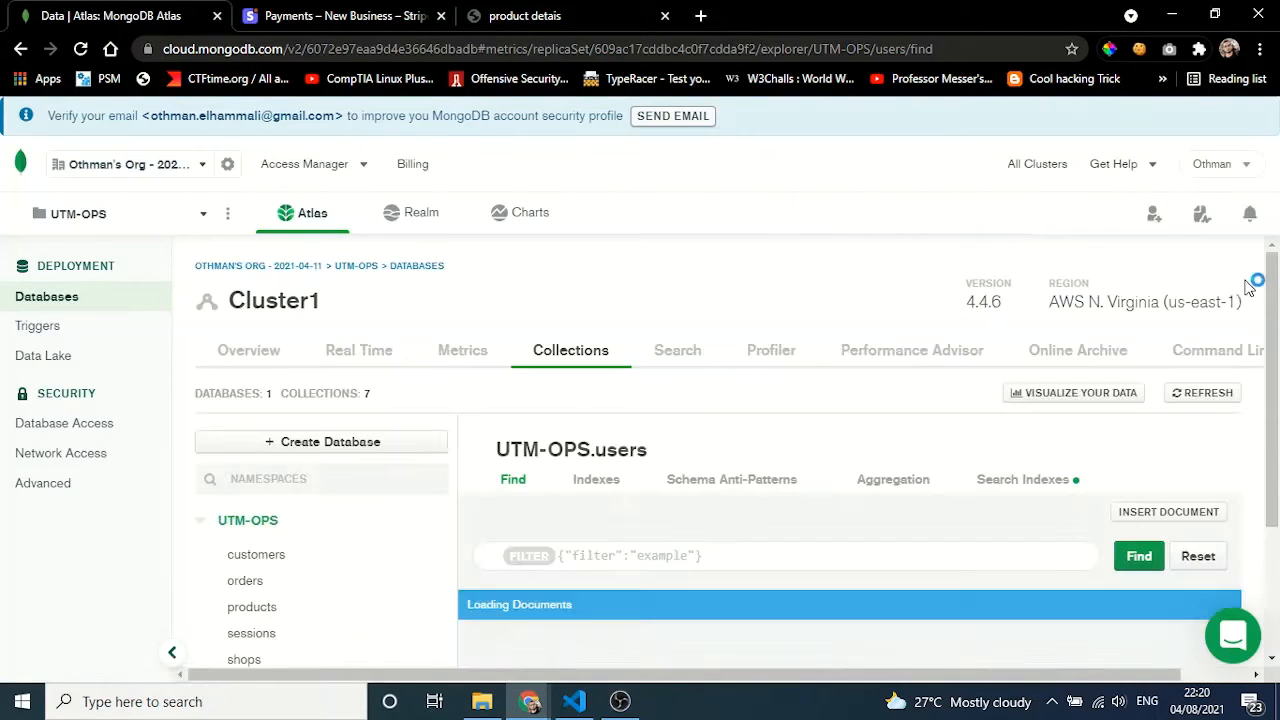
scroll(1274, 340, down, 3)
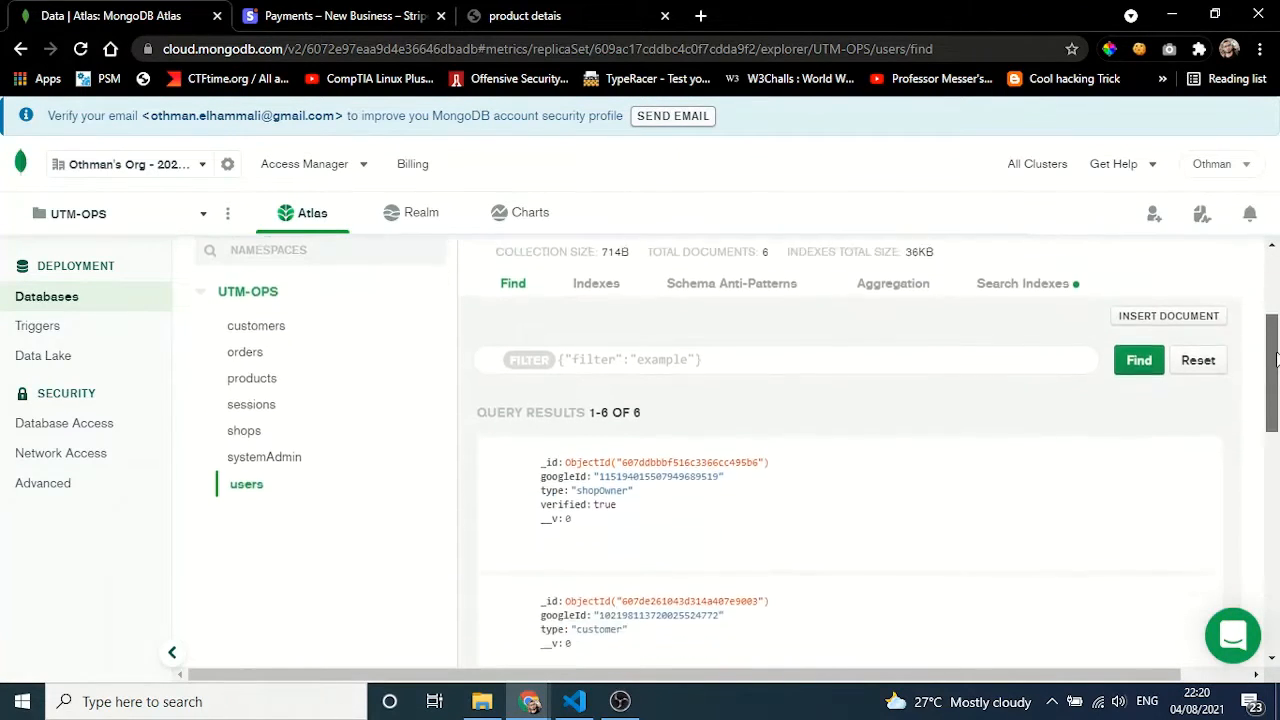
drag(1276, 360, 1276, 590)
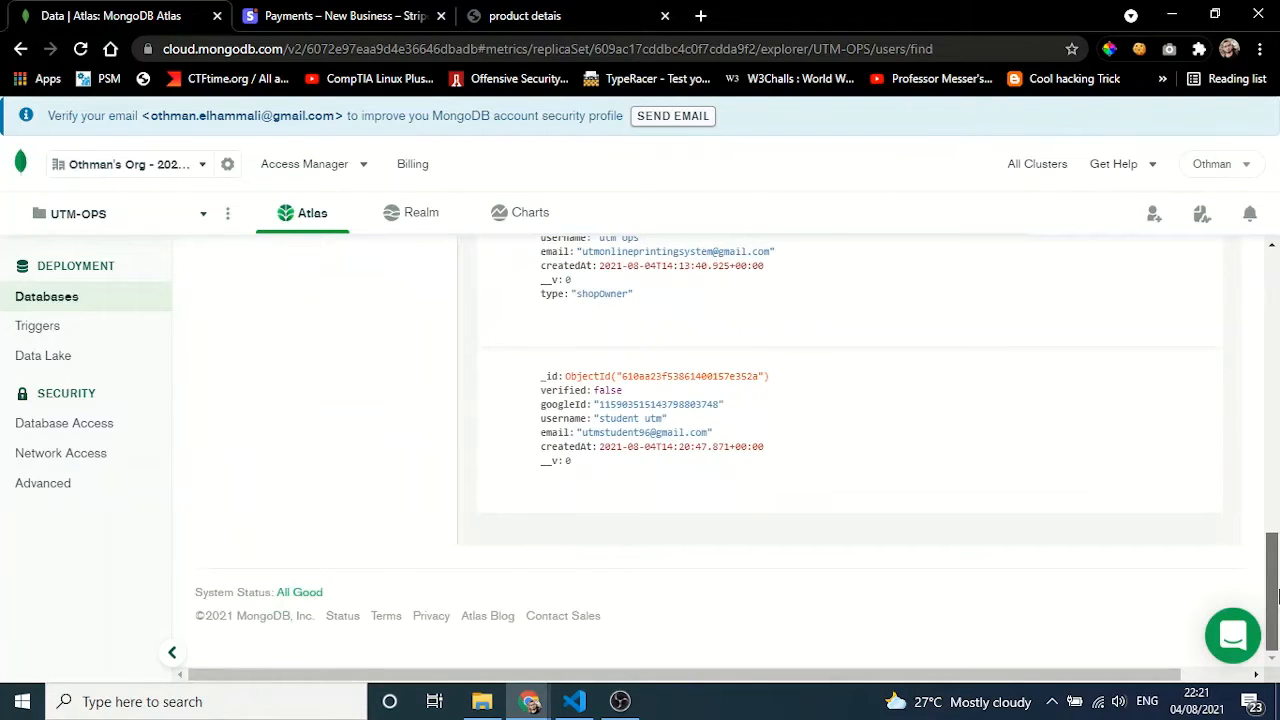
drag(1277, 596, 1275, 369)
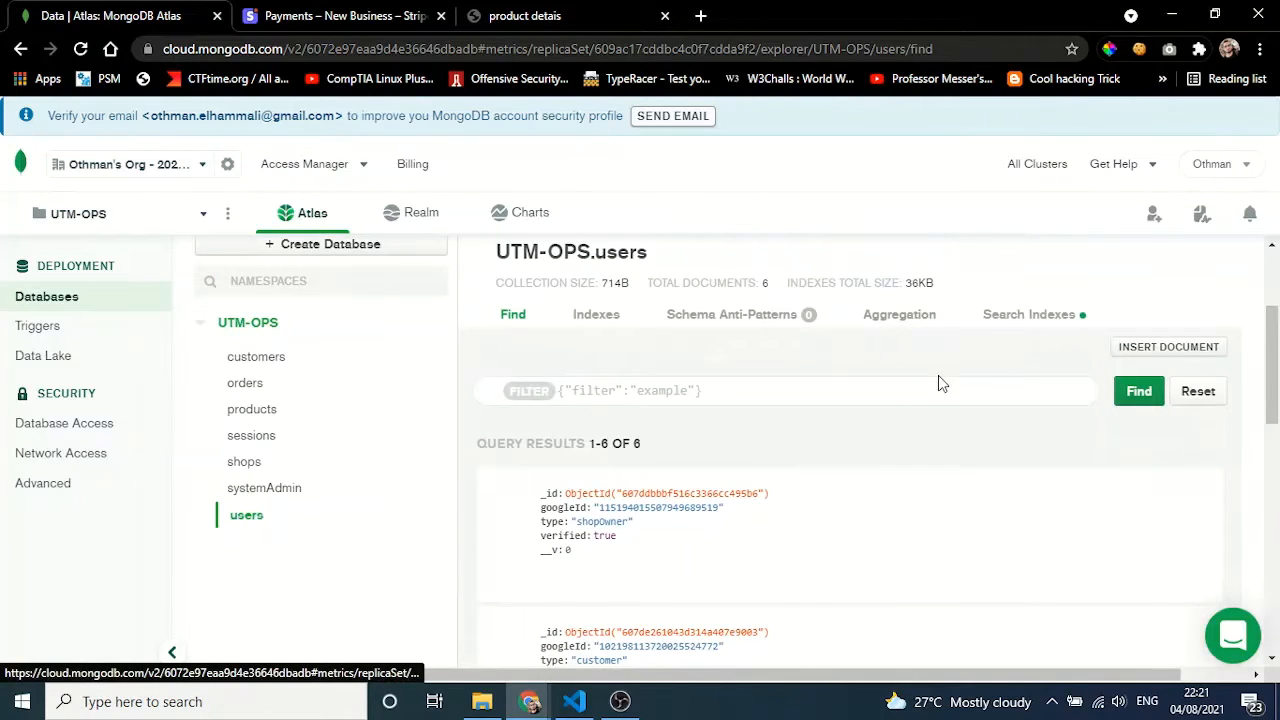
drag(1277, 318, 1277, 605)
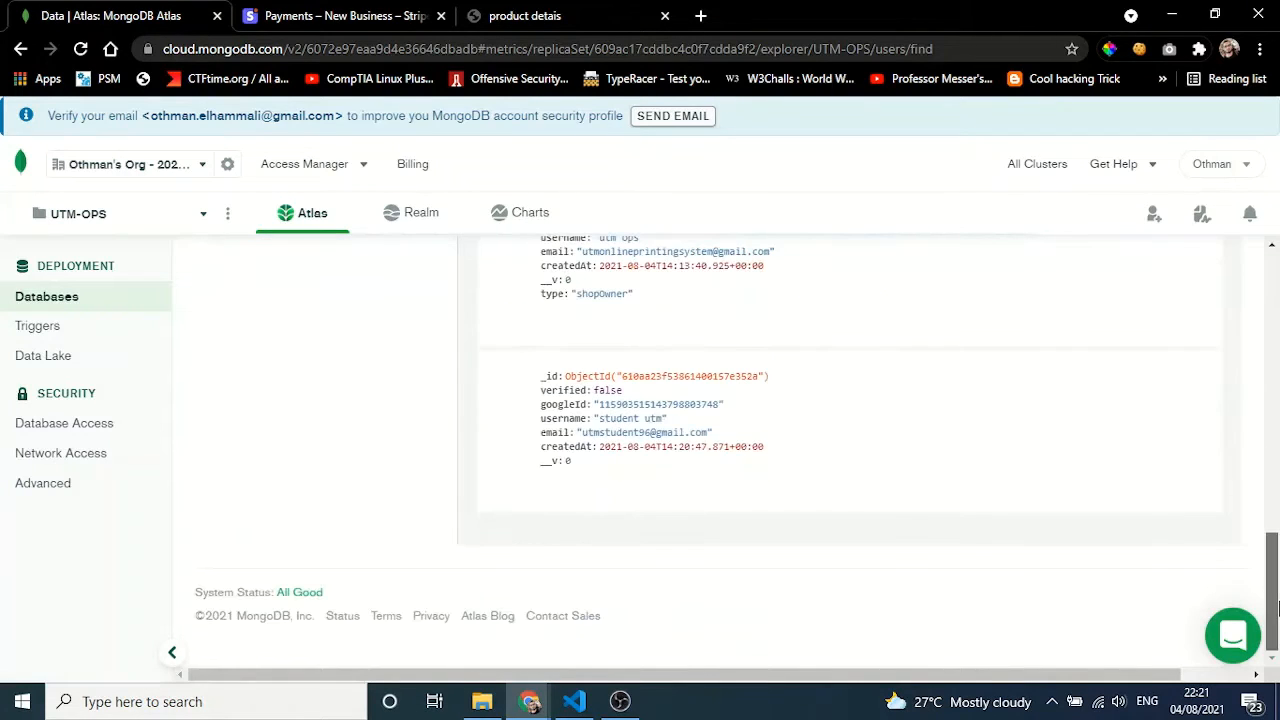
mouse_move(779, 454)
mouse_down()
mouse_move(587, 418)
mouse_move(766, 452)
mouse_up()
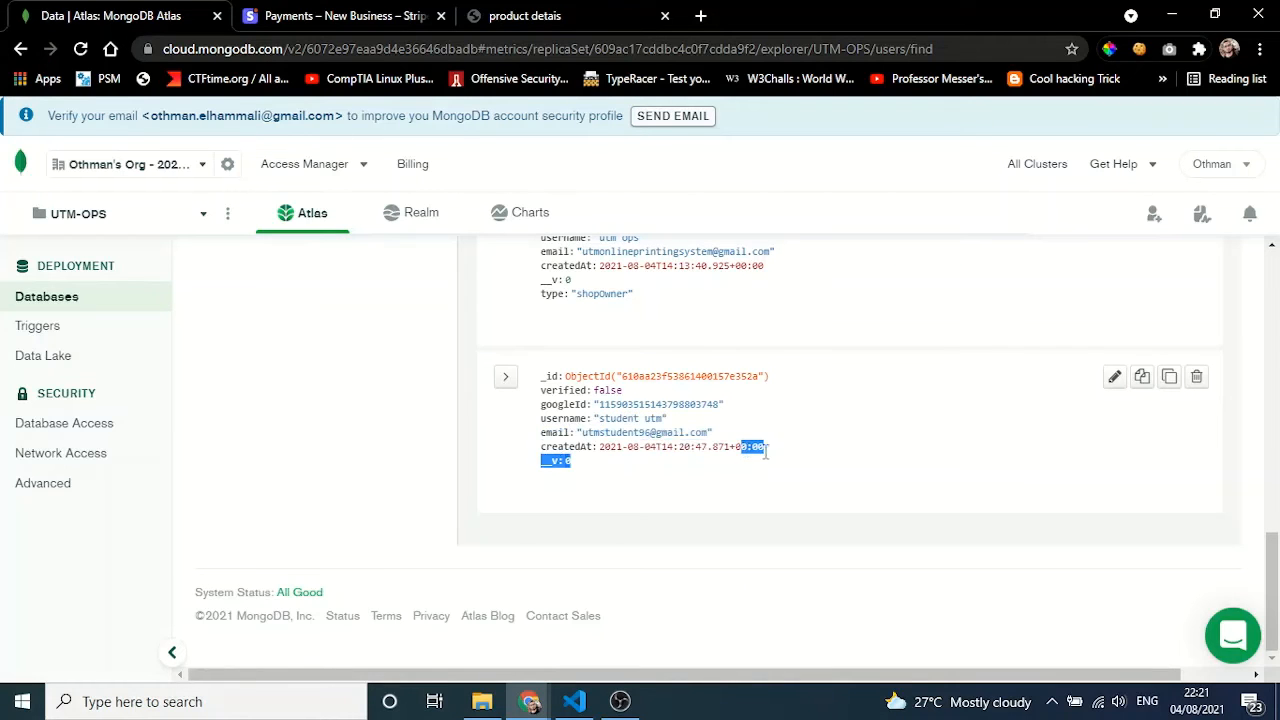
click(791, 448)
Examine the identity, verification and user type fields in the shop owner's document of the users collection
drag(1277, 561, 1277, 477)
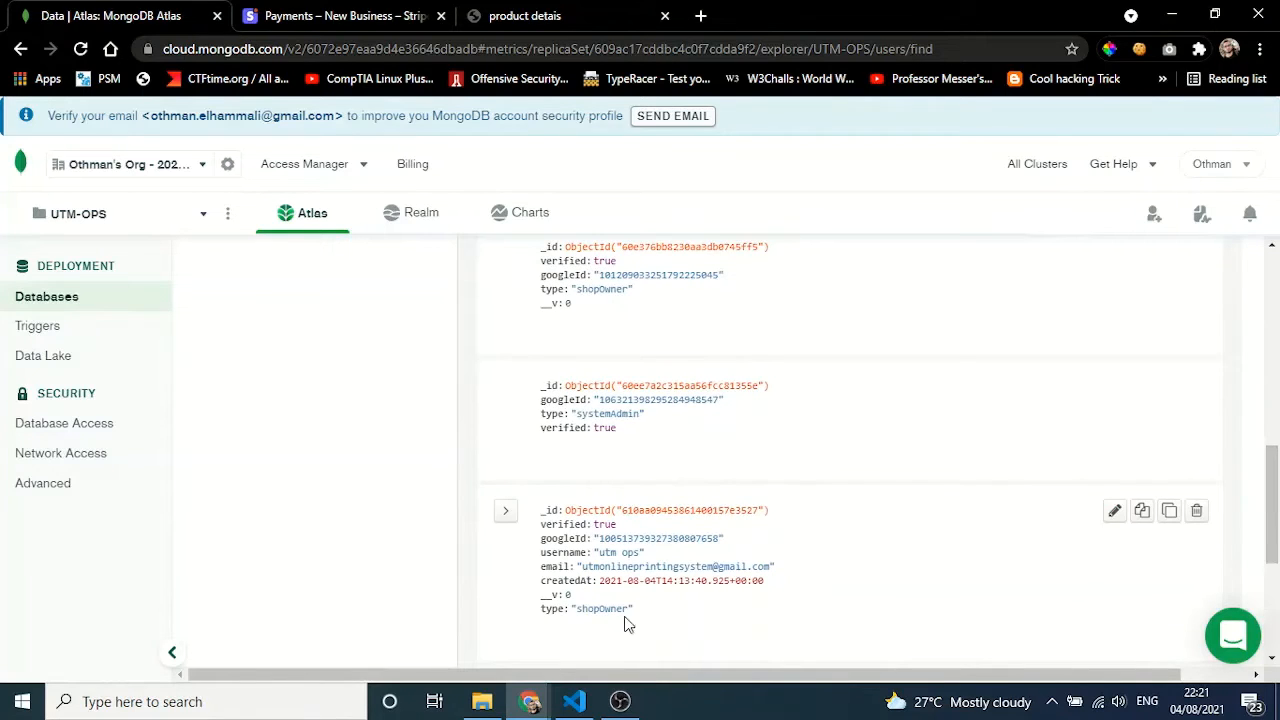
drag(648, 617, 548, 513)
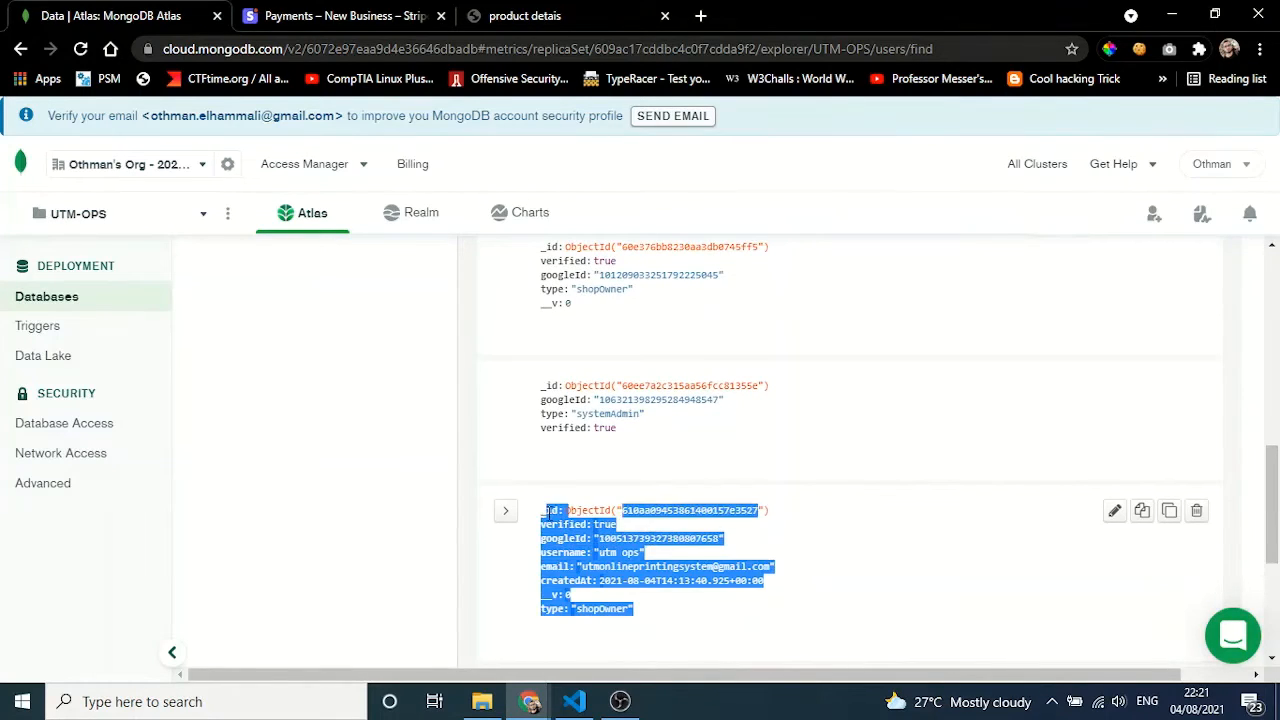
click(611, 526)
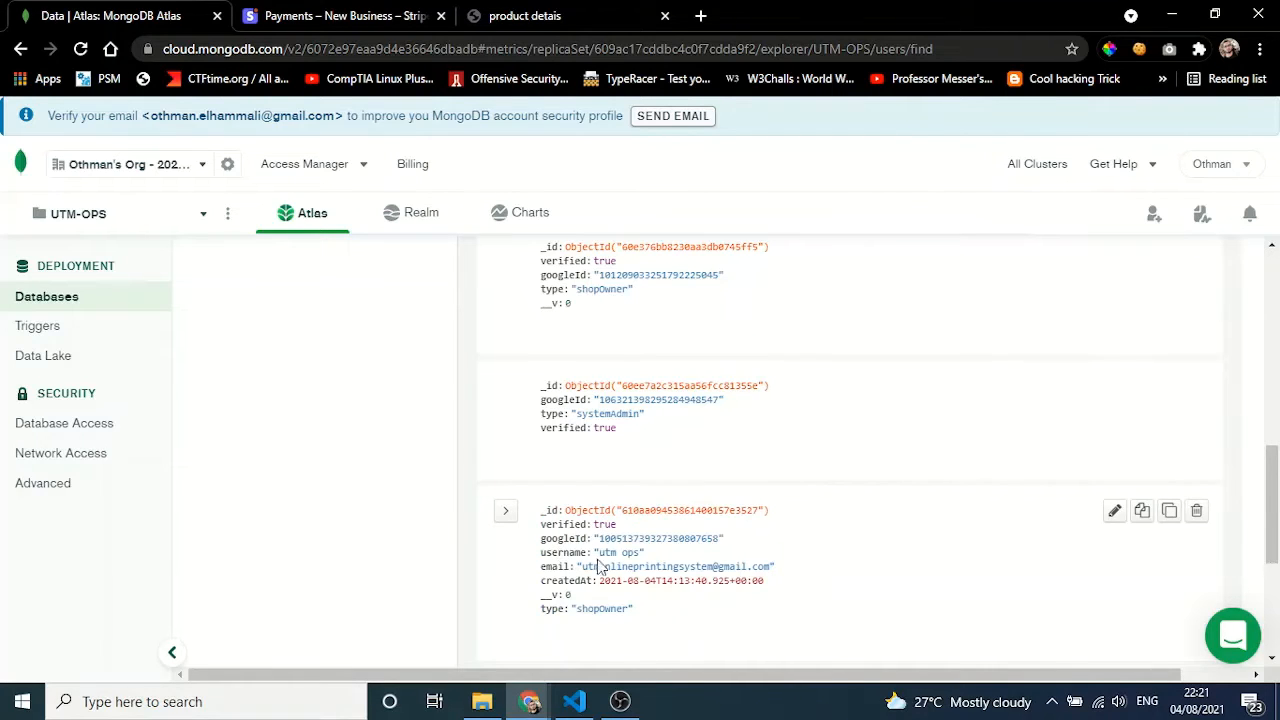
drag(645, 551, 582, 540)
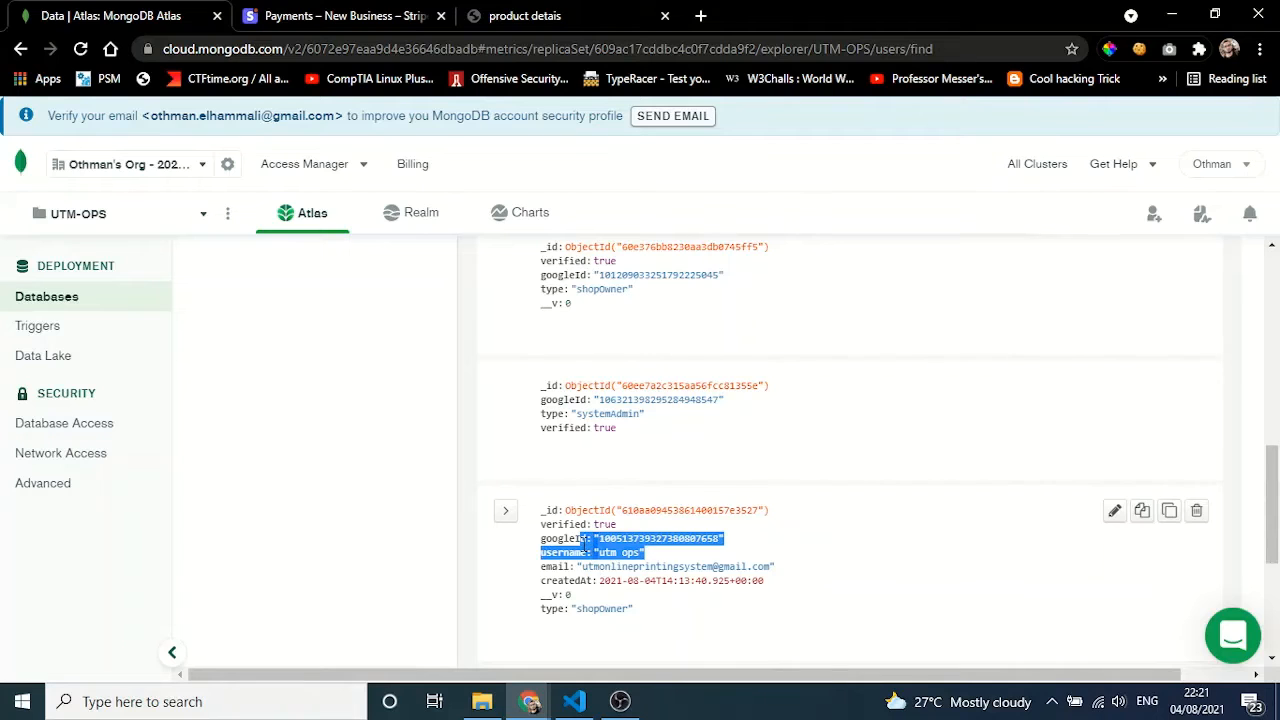
double_click(604, 608)
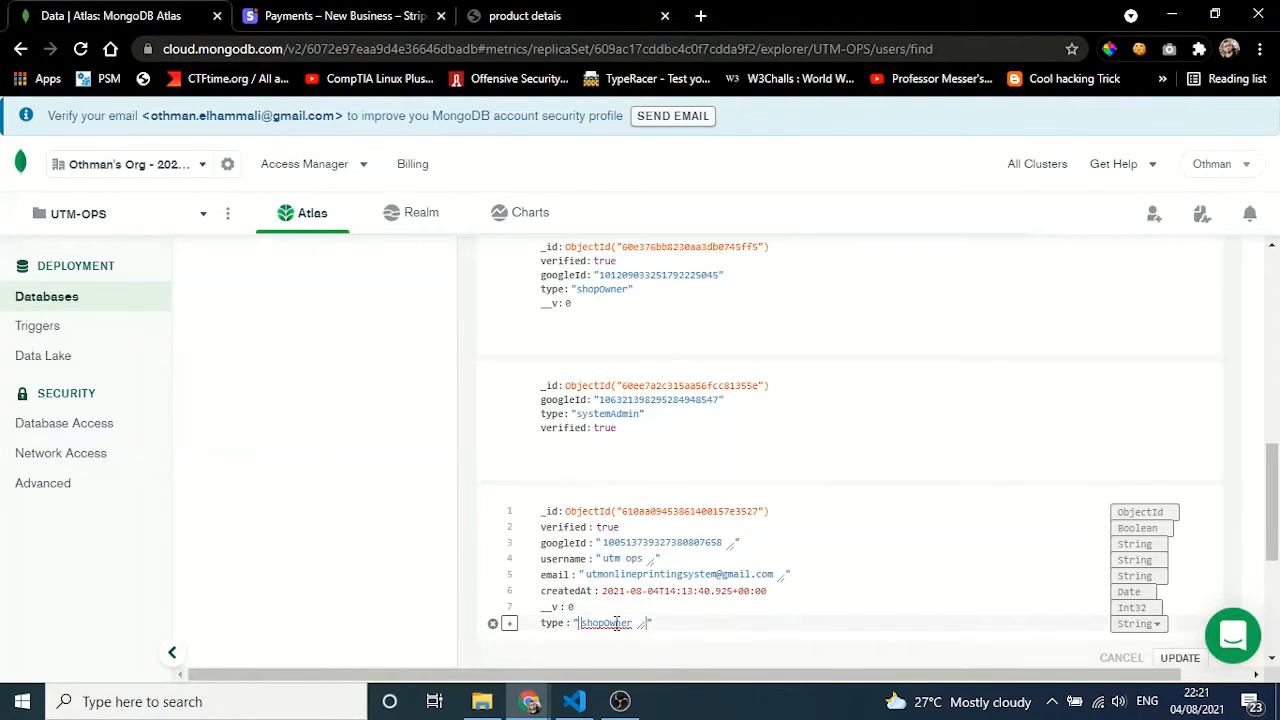
click(306, 517)
scroll(1276, 497, up, 5)
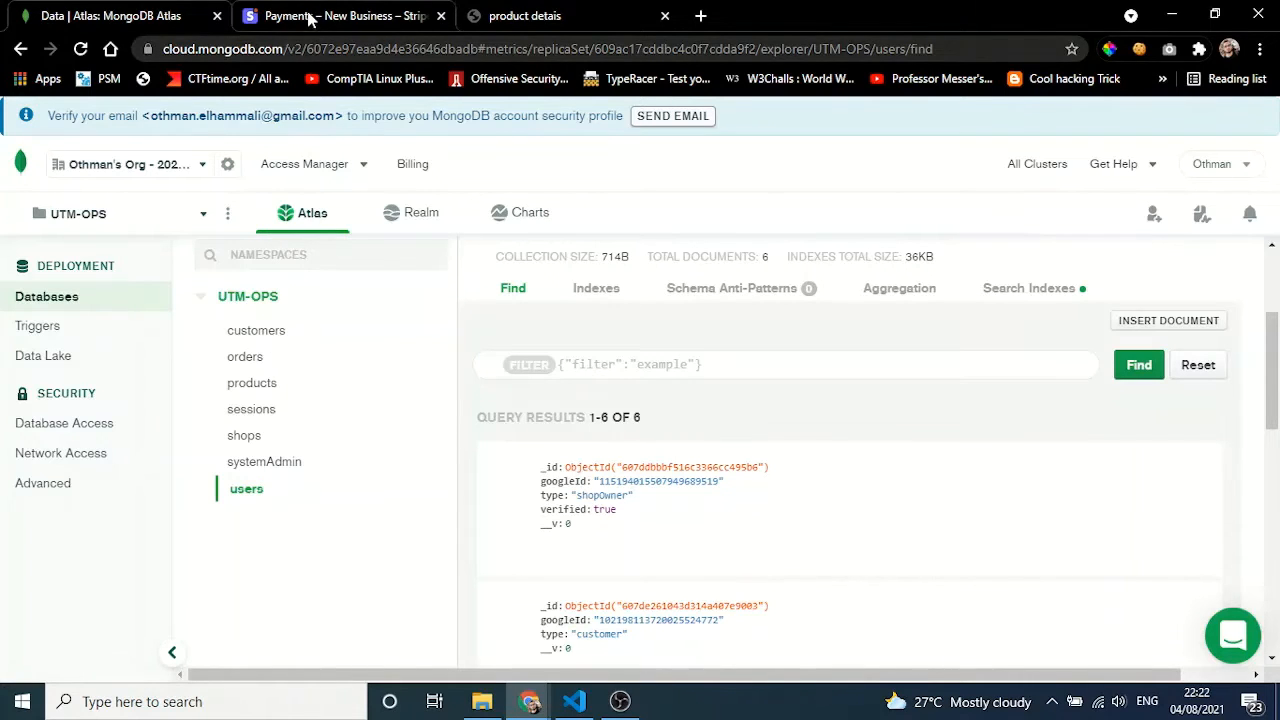
Return to the UTM-OPS user type selection and choose Customer for the new account
click(555, 14)
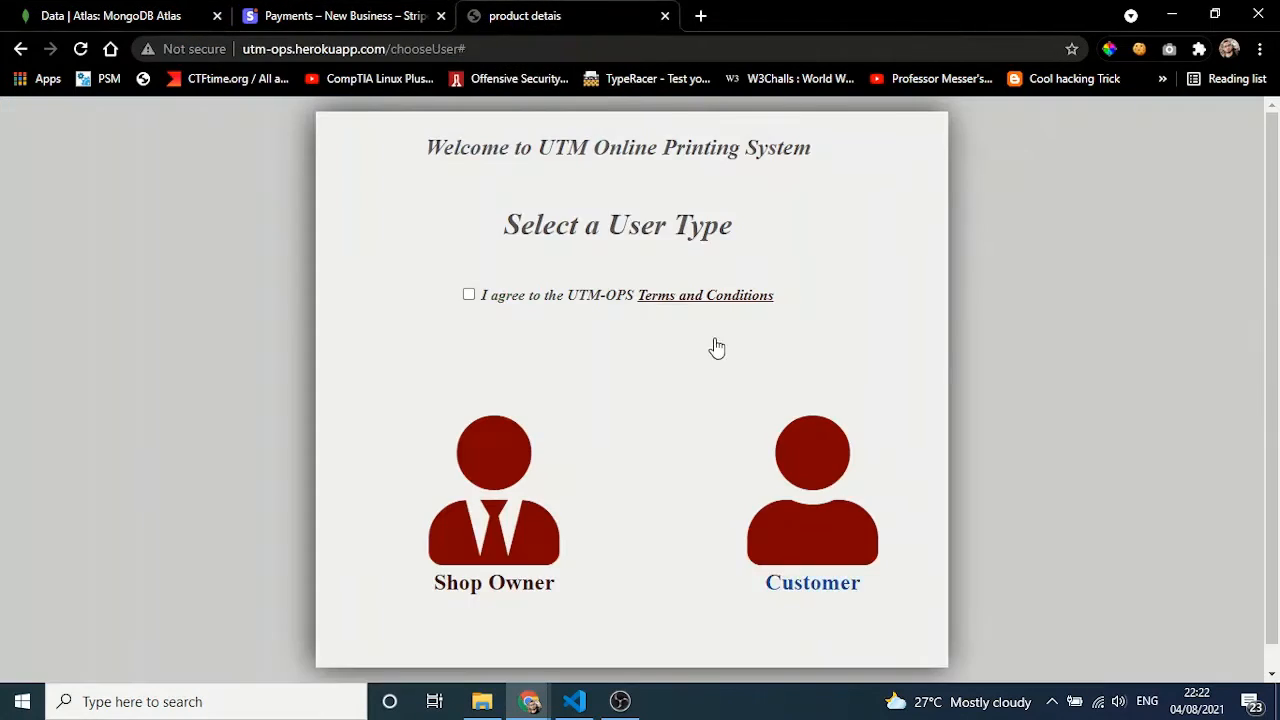
click(811, 531)
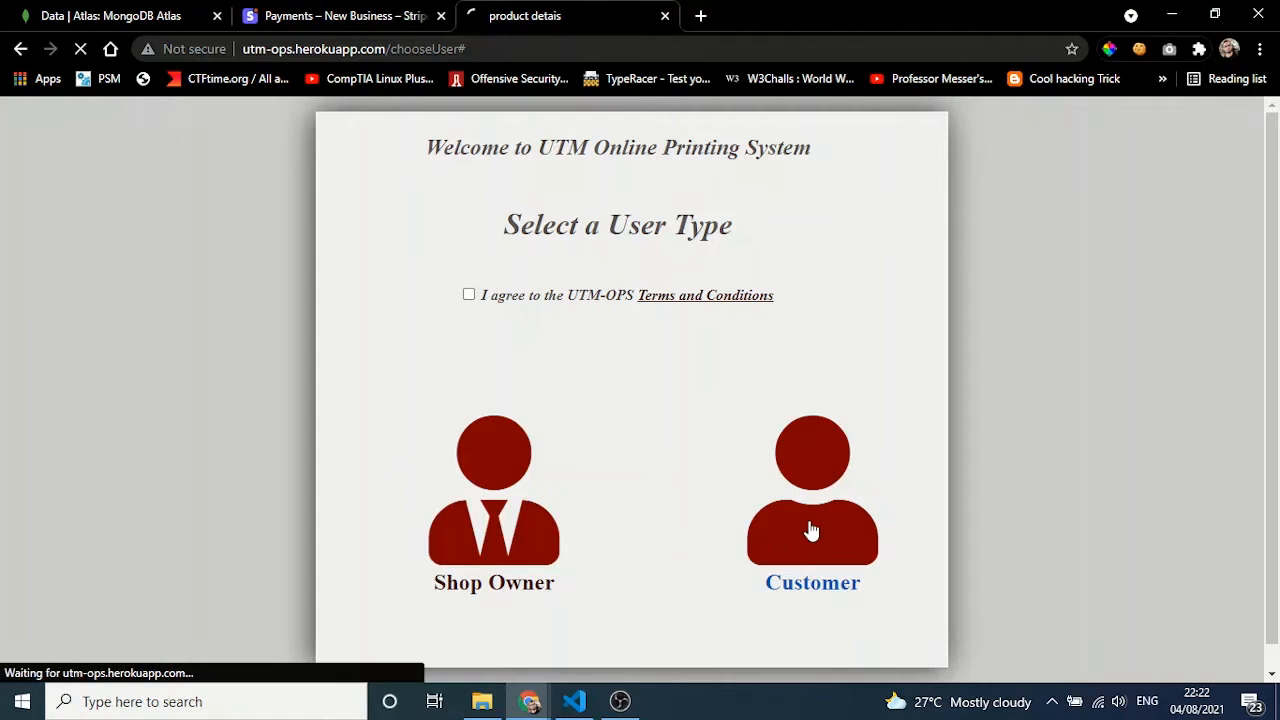
Switch to Visual Studio Code and look through the dependencies and devDependencies listed in package.json
click(567, 707)
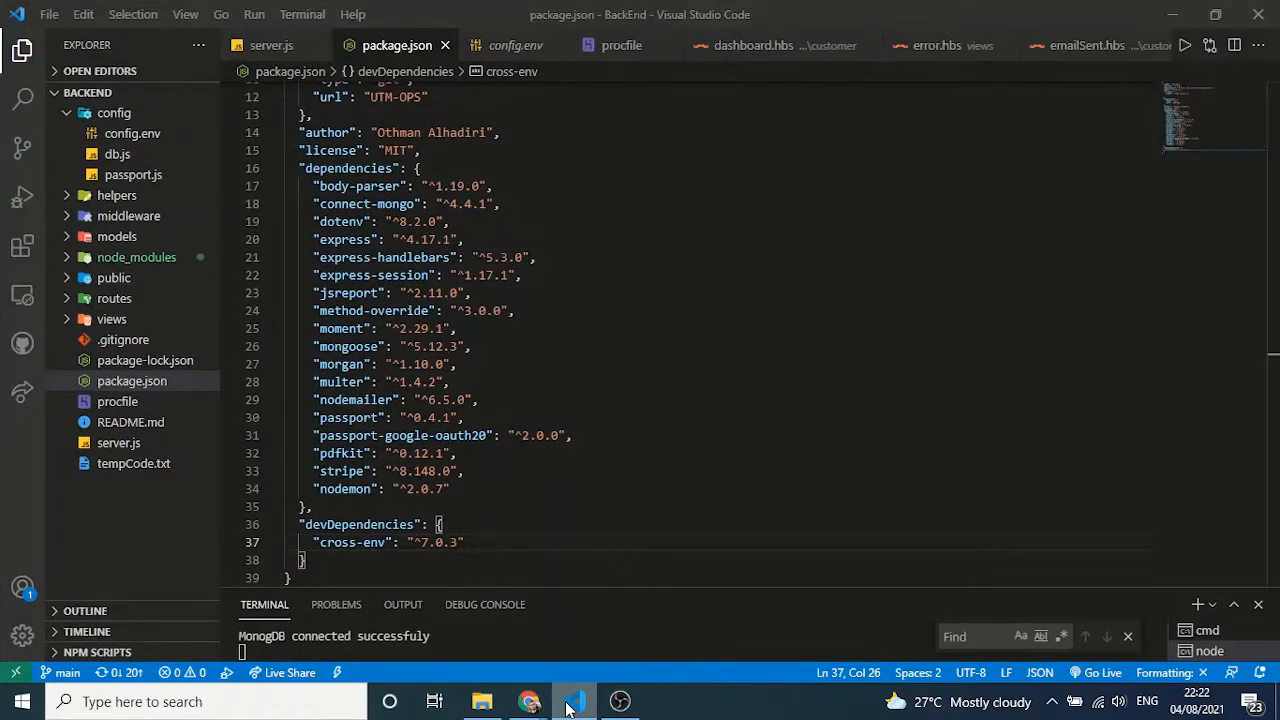
drag(1276, 292, 1279, 180)
scroll(1279, 212, down, 3)
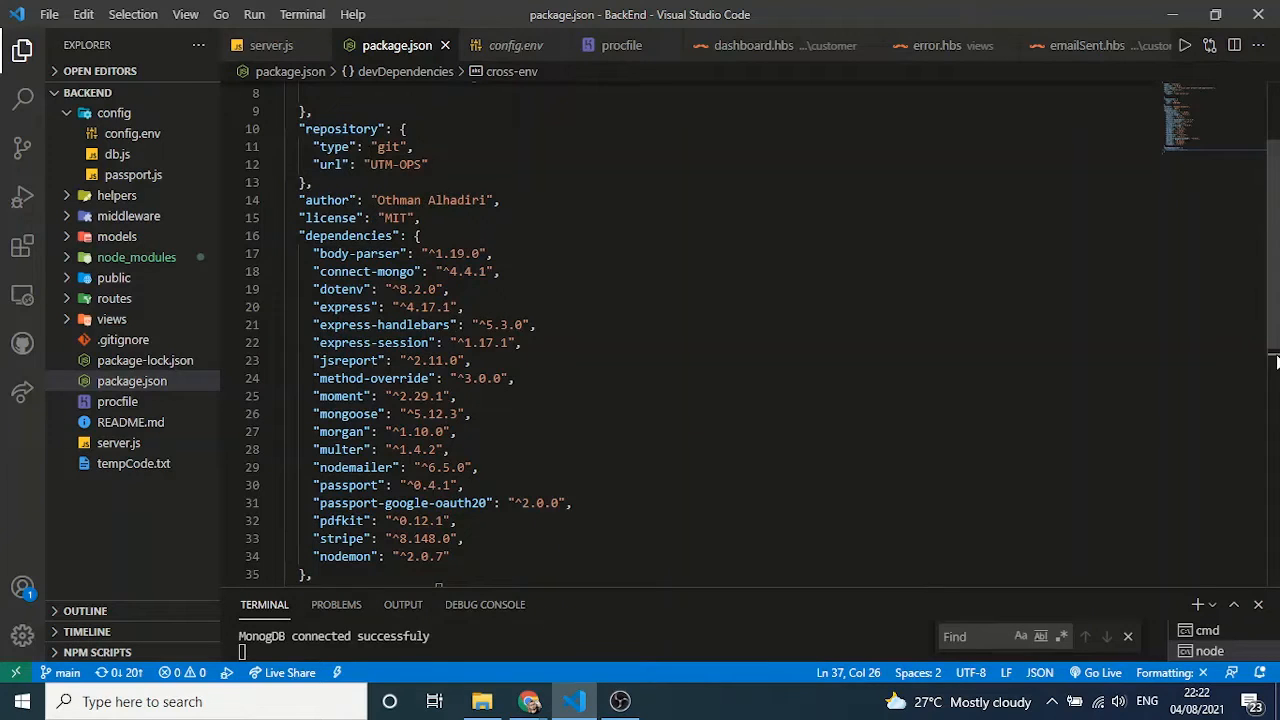
scroll(1276, 362, down, 2)
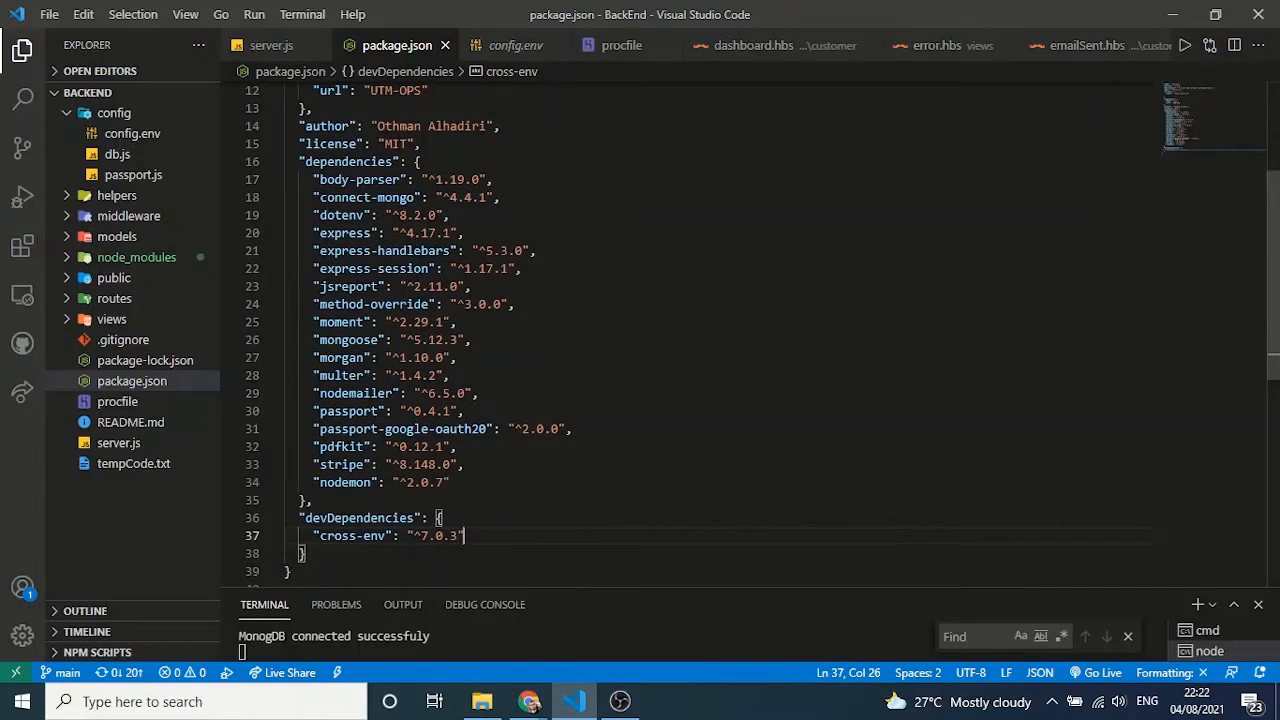
Examine the connect-mongo, dotenv, express, express-handlebars, mongoose, multer and nodemailer entries in the package.json dependencies
drag(320, 197, 441, 197)
click(330, 215)
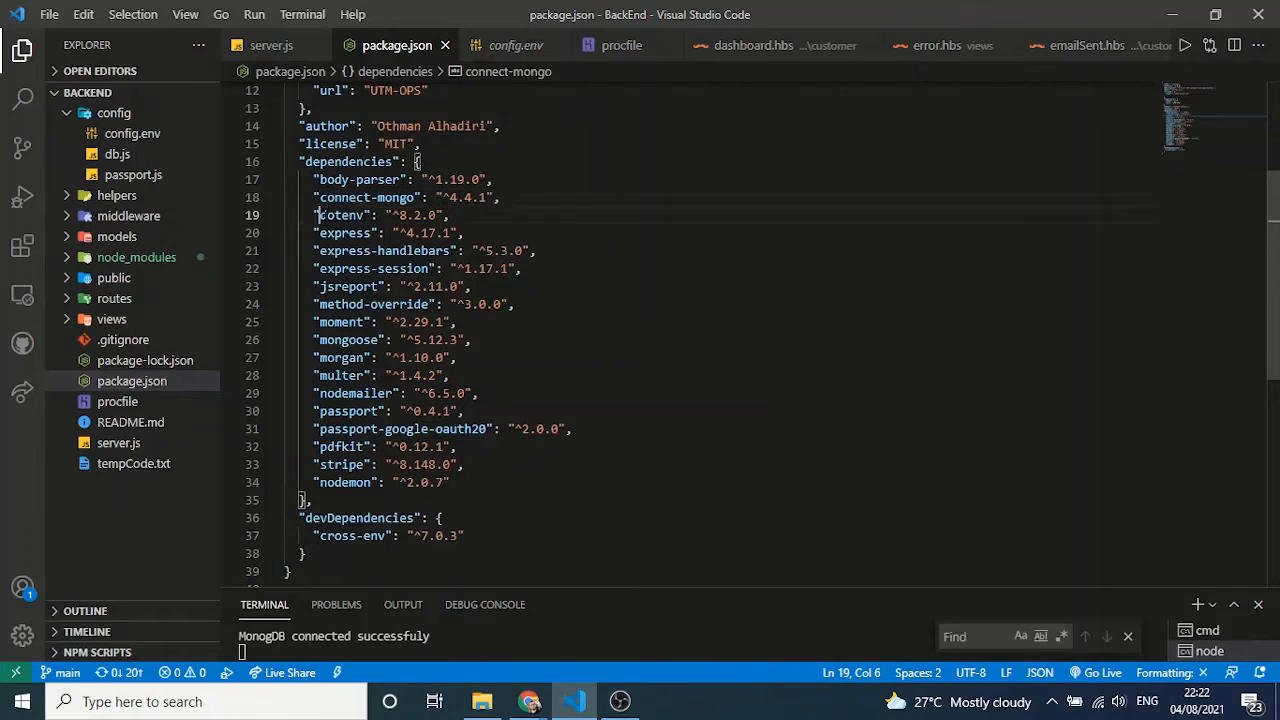
click(349, 251)
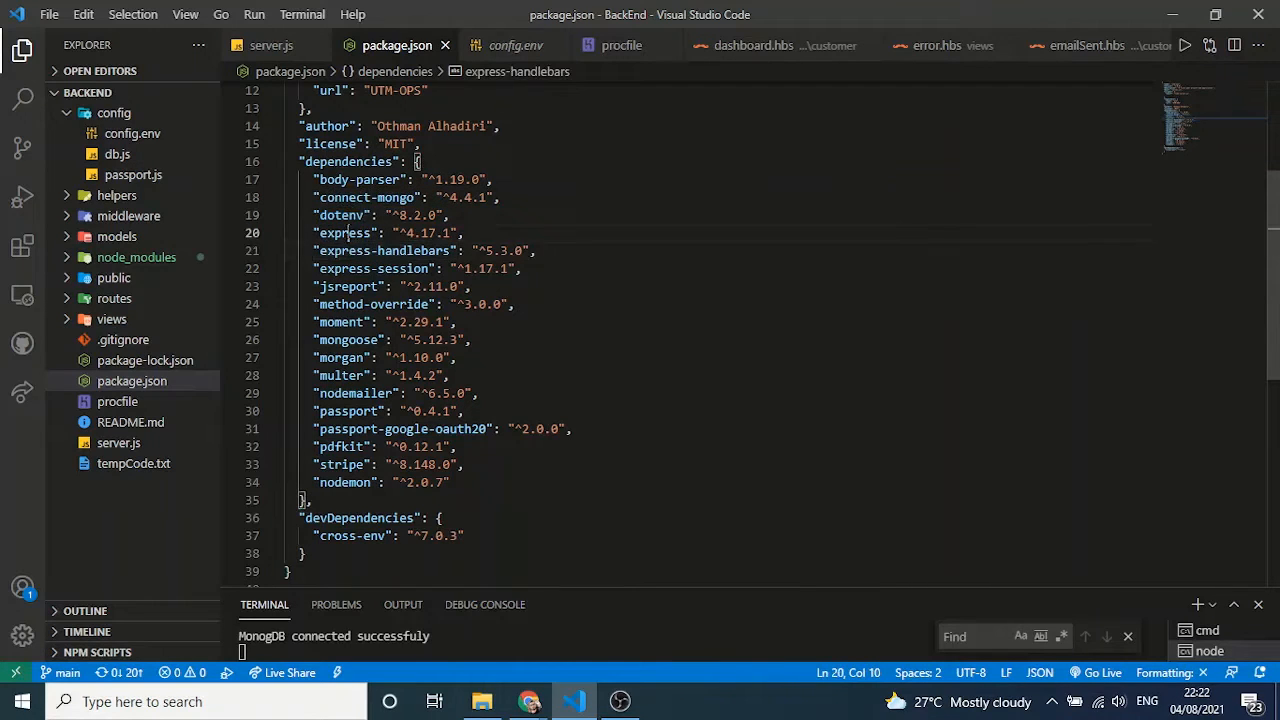
double_click(343, 233)
click(363, 251)
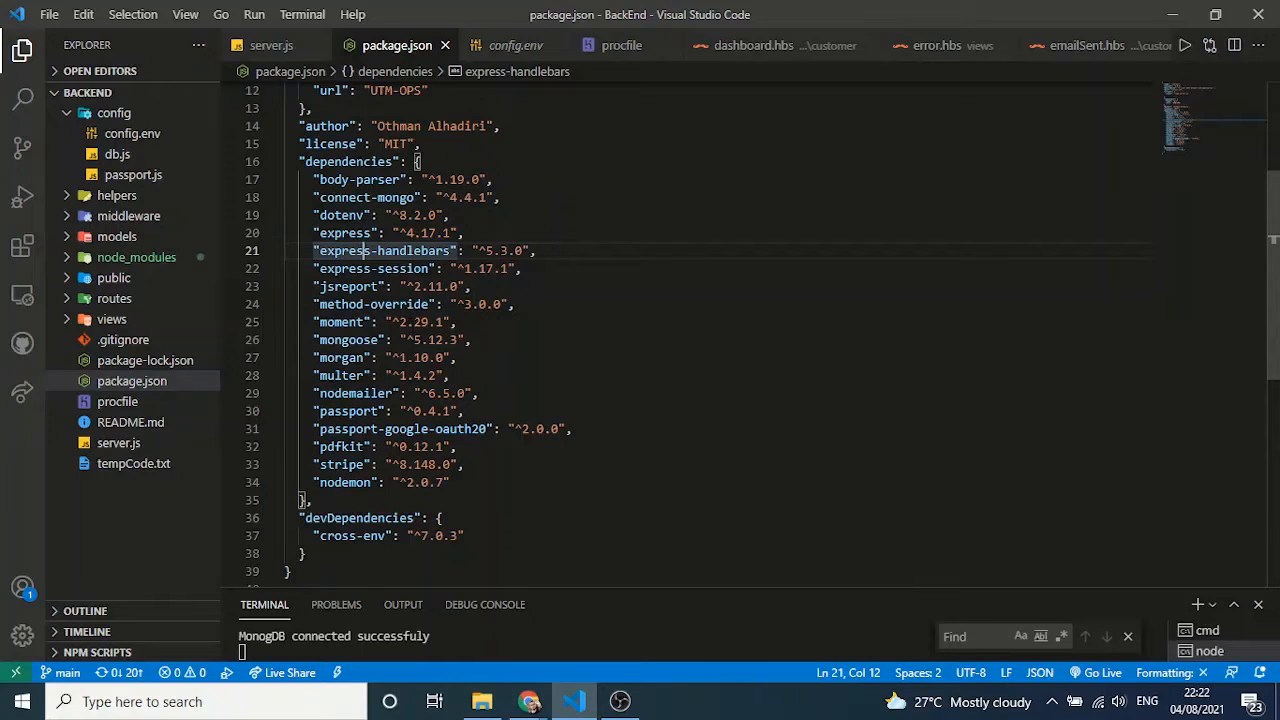
double_click(358, 340)
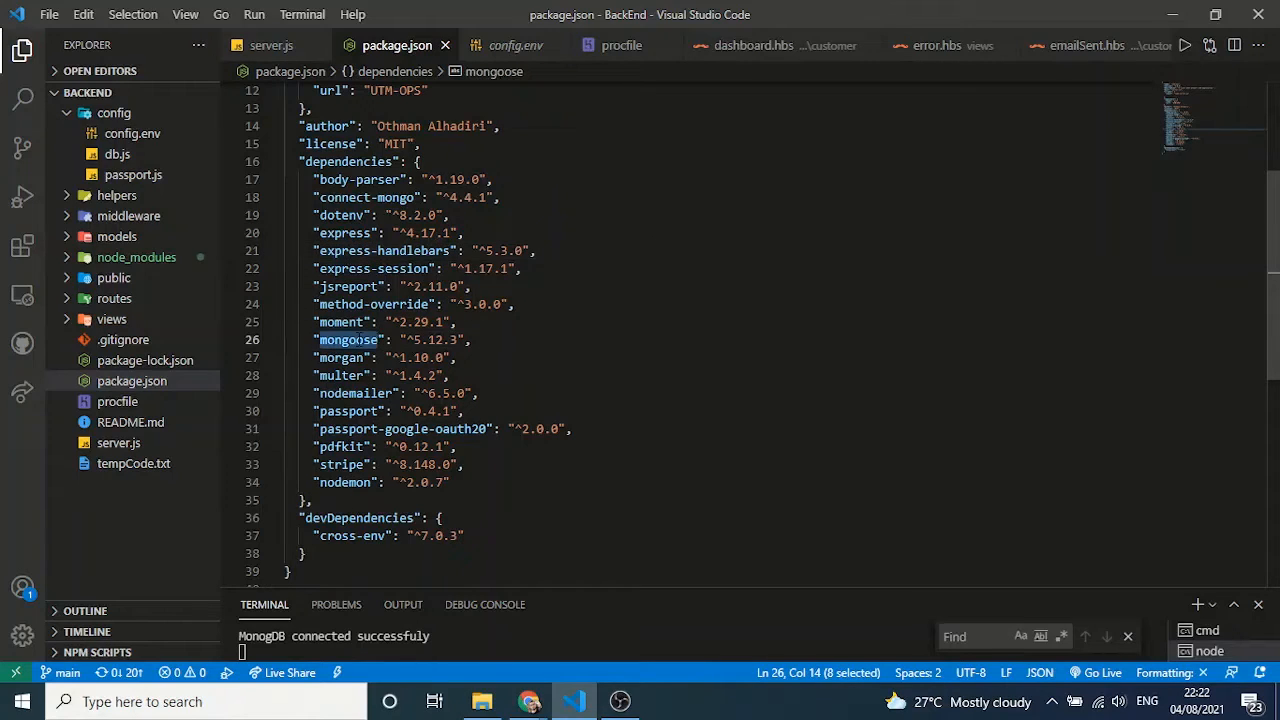
double_click(345, 375)
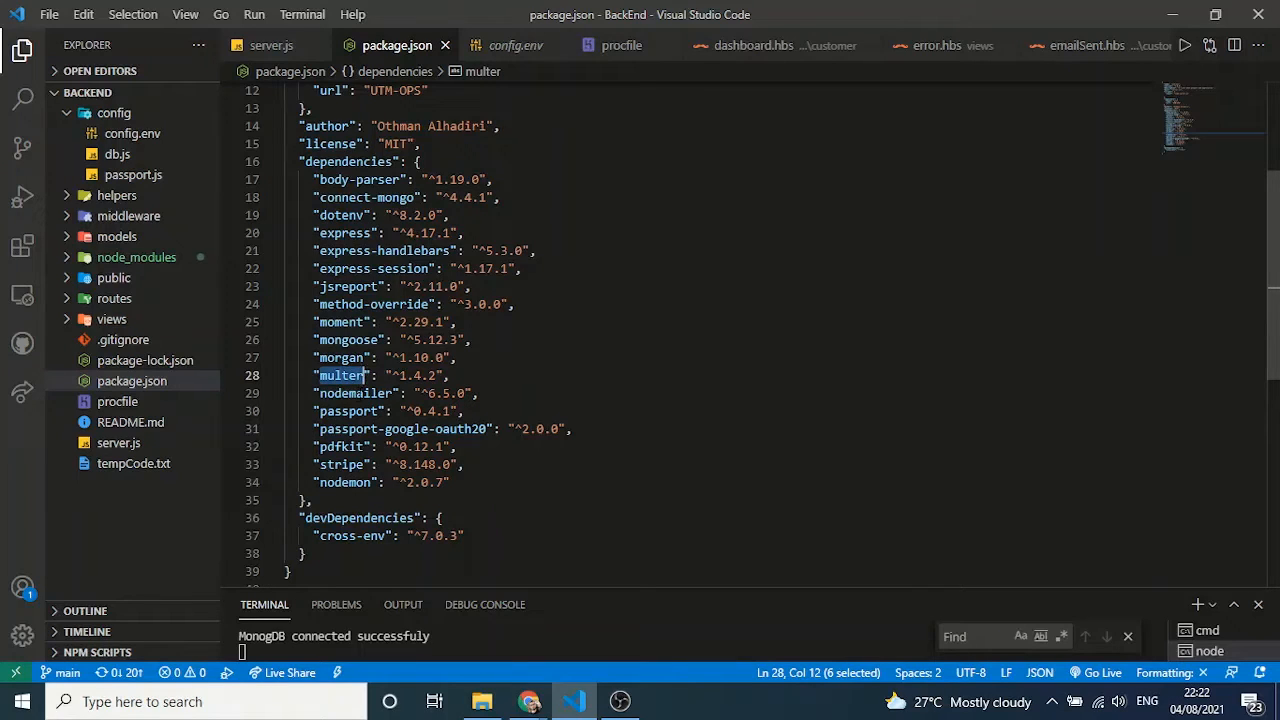
double_click(356, 393)
double_click(432, 393)
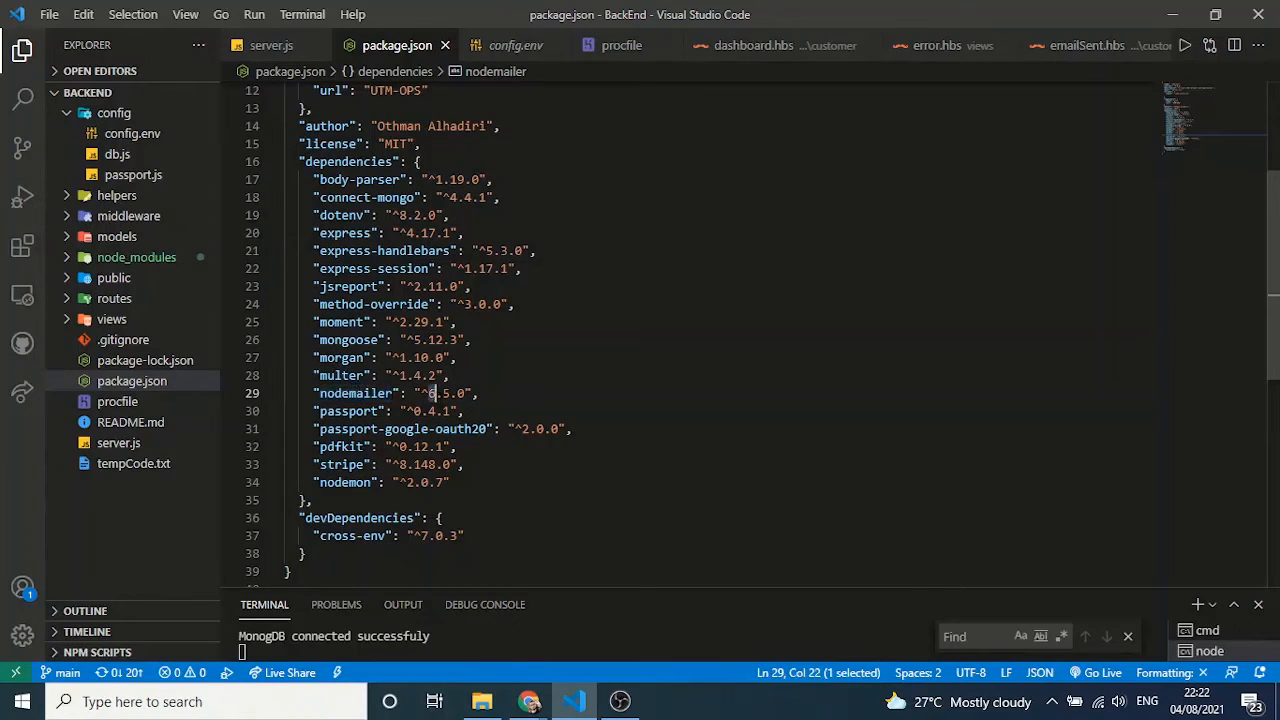
Examine the passport, passport-google-oauth20, nodemon, pdfkit and stripe entries in the package.json dependencies
double_click(348, 411)
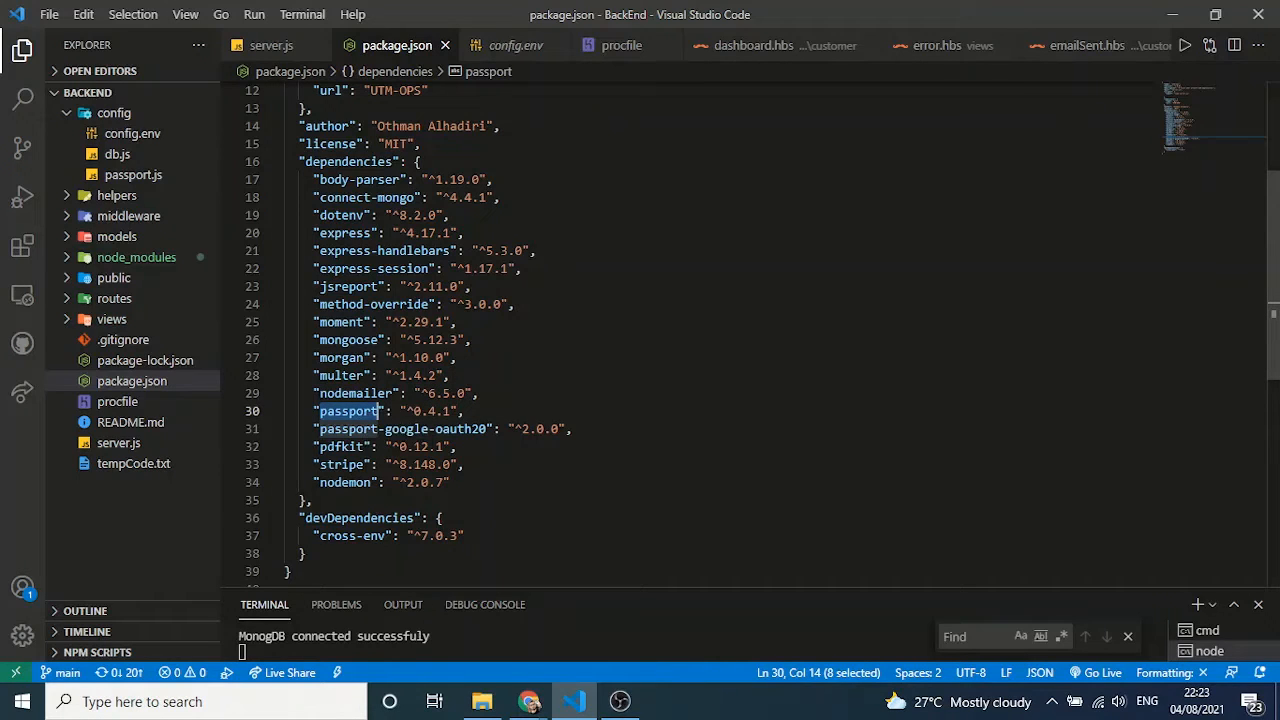
double_click(407, 429)
double_click(460, 429)
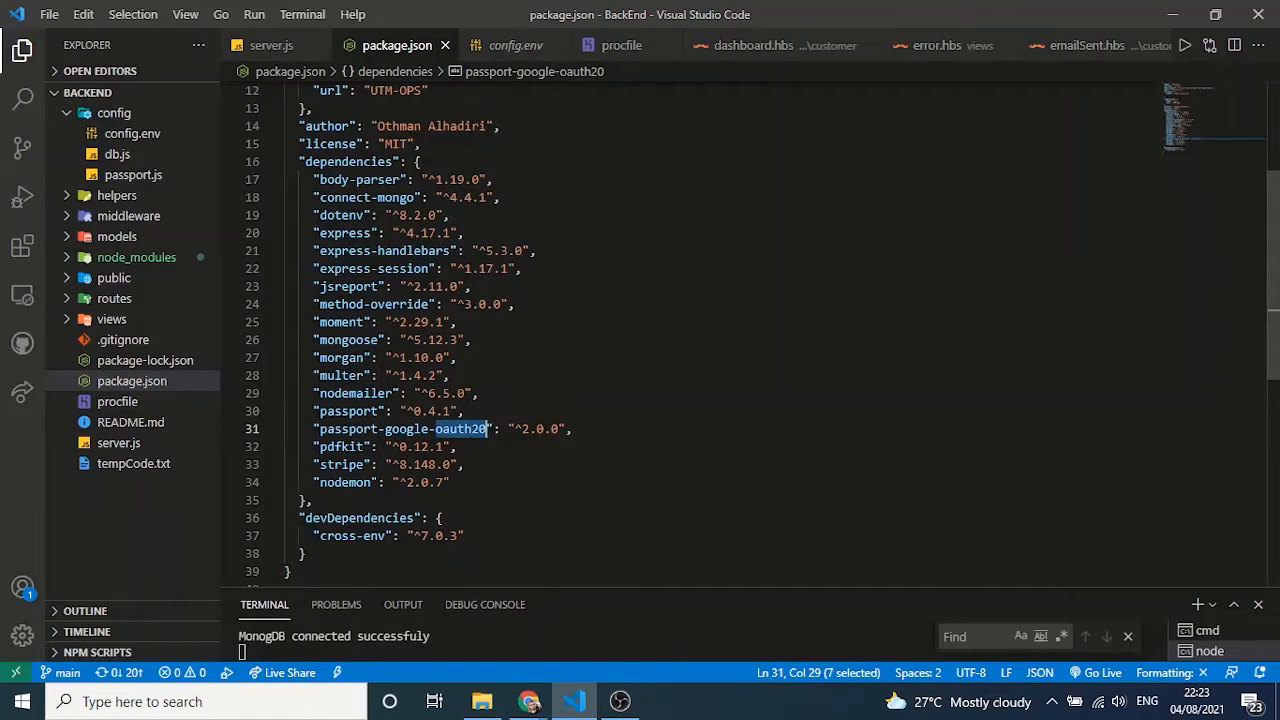
double_click(345, 482)
double_click(340, 446)
double_click(343, 464)
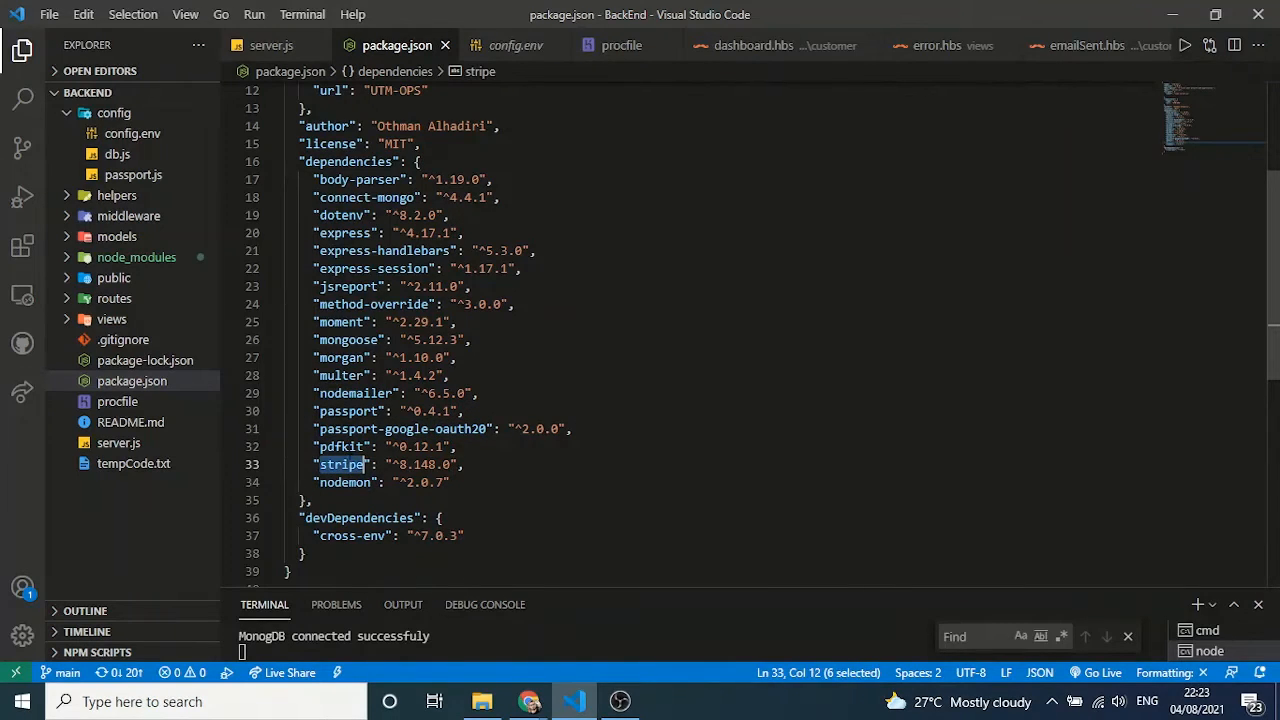
double_click(340, 446)
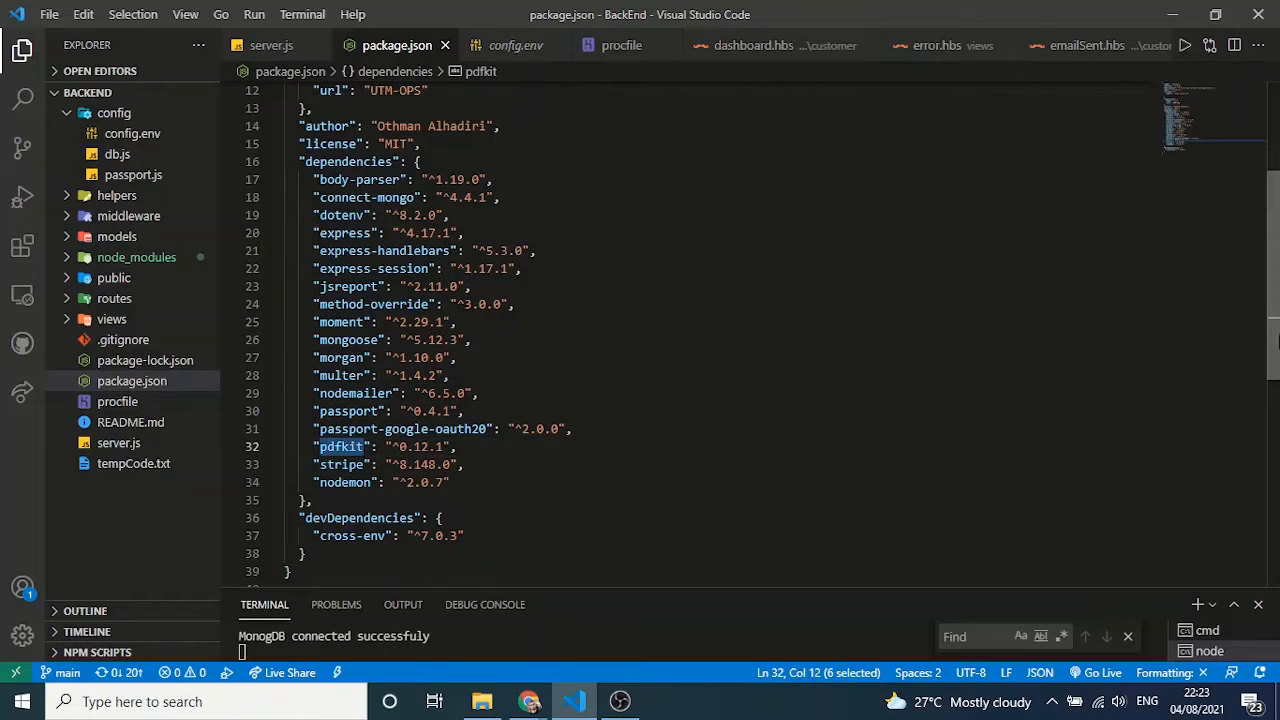
scroll(360, 400, down, 3)
scroll(340, 250, up, 5)
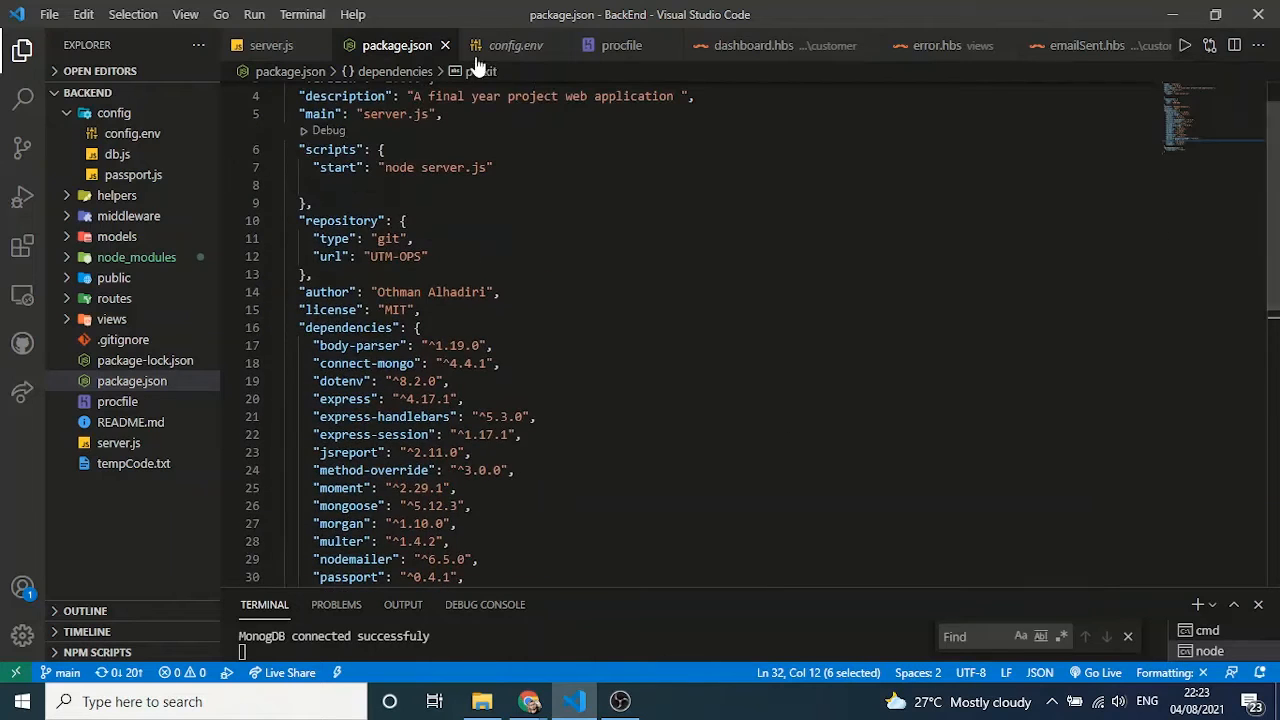
Open server.js, switch to Chrome and look over the printing shops on the UTM-OPS customer dashboard
click(268, 45)
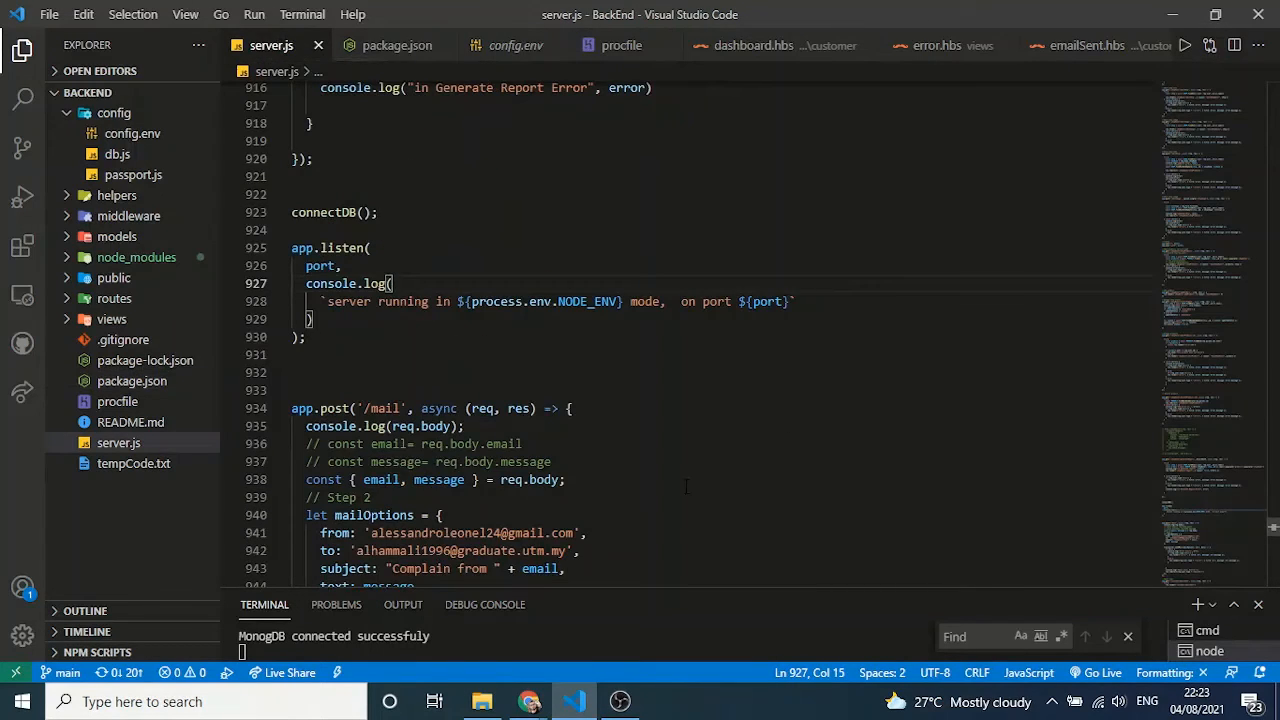
click(587, 705)
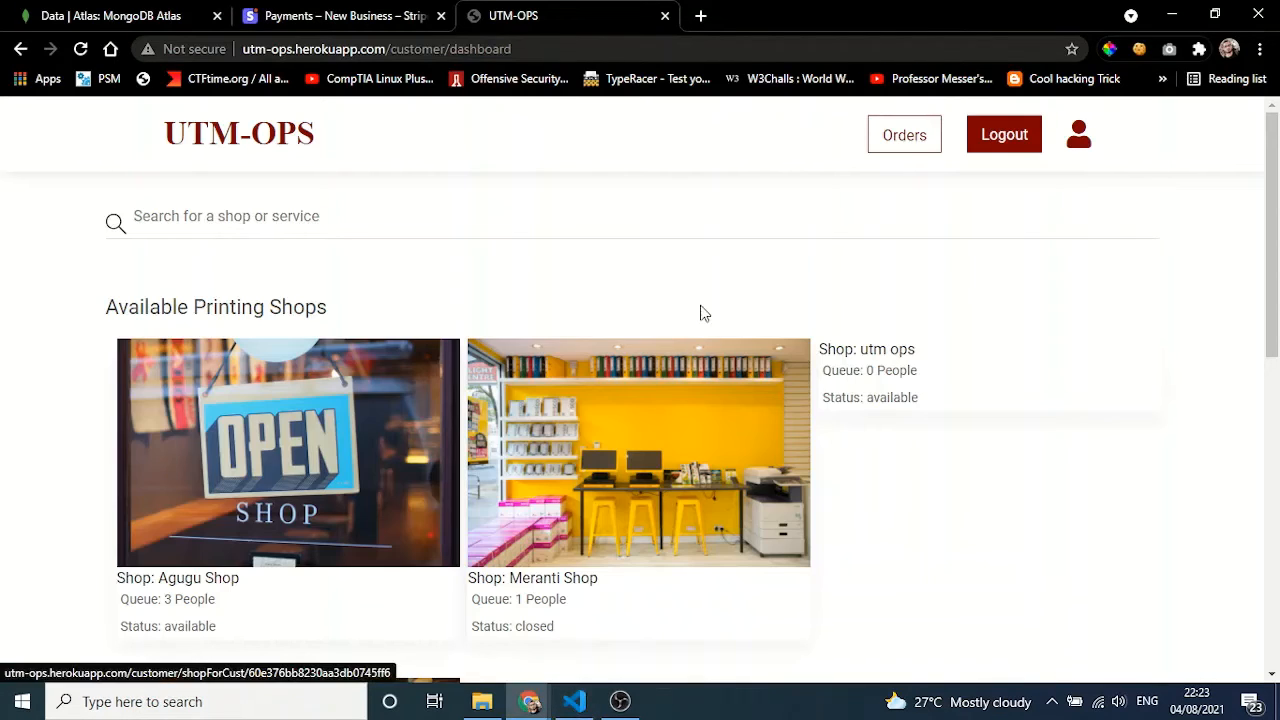
drag(1278, 204, 1276, 252)
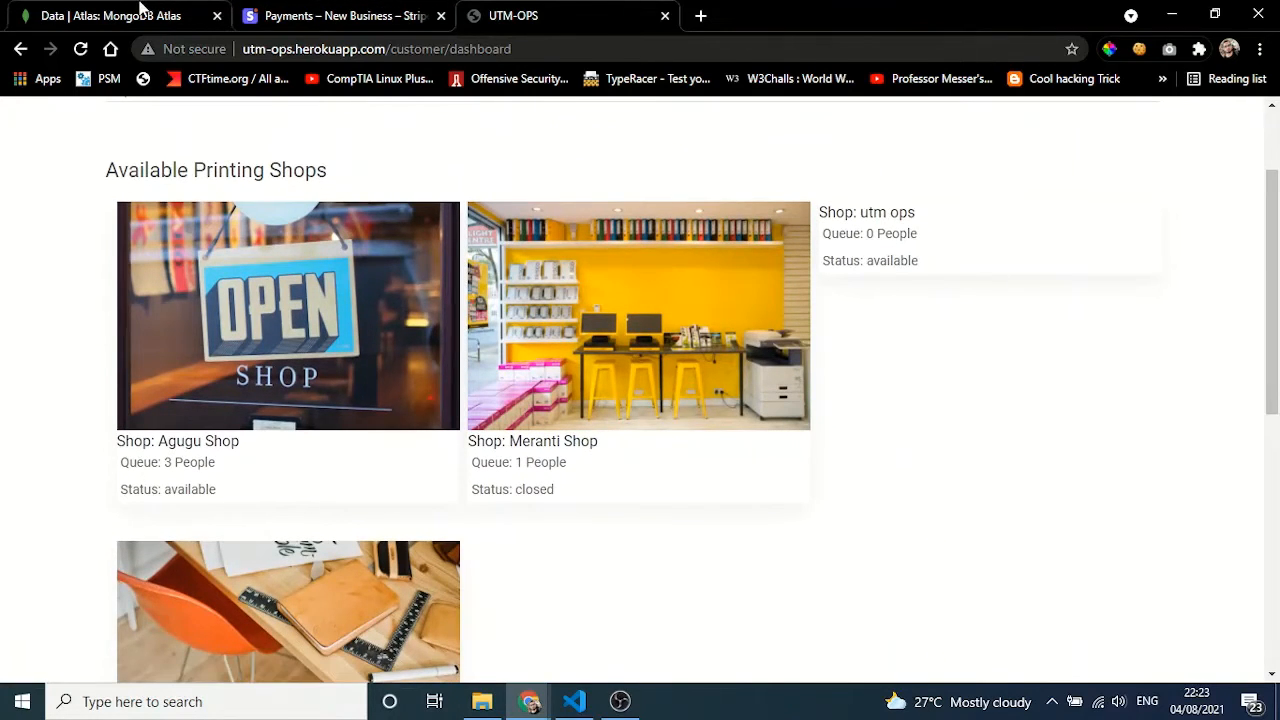
Look through the users collection in MongoDB Atlas and delete its first document, of type shopOwner
click(140, 12)
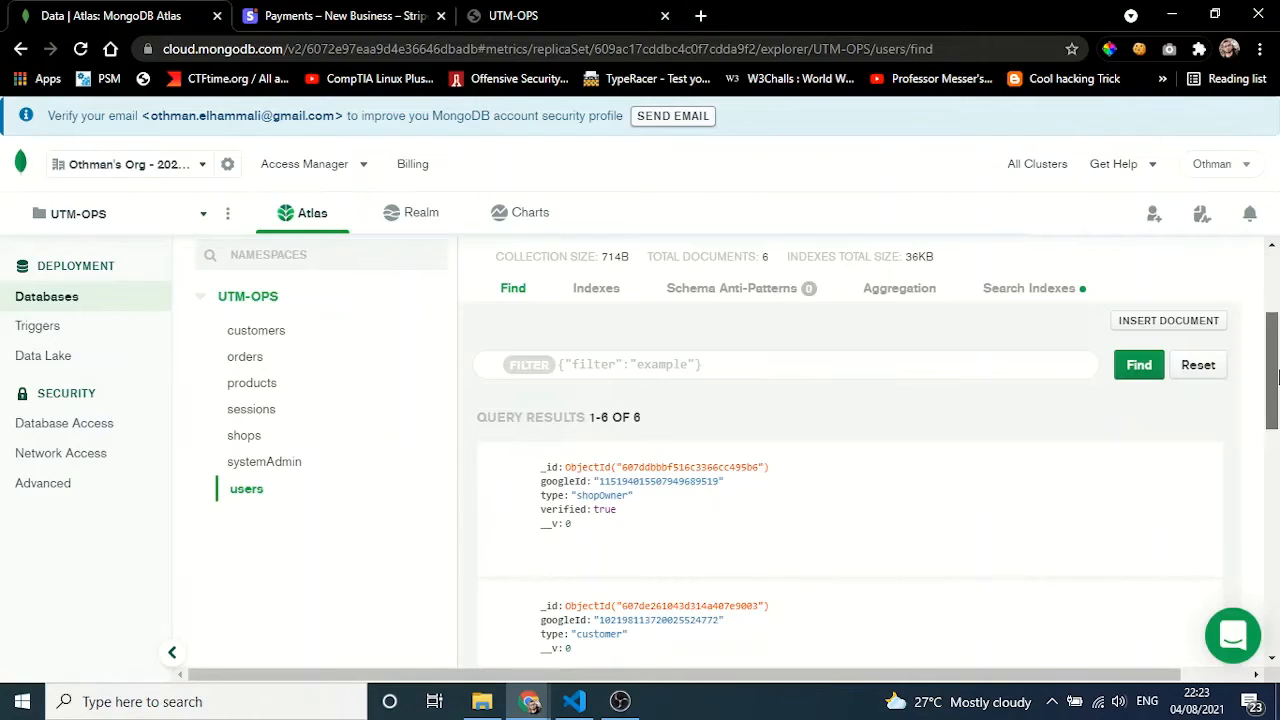
drag(1276, 379, 1276, 582)
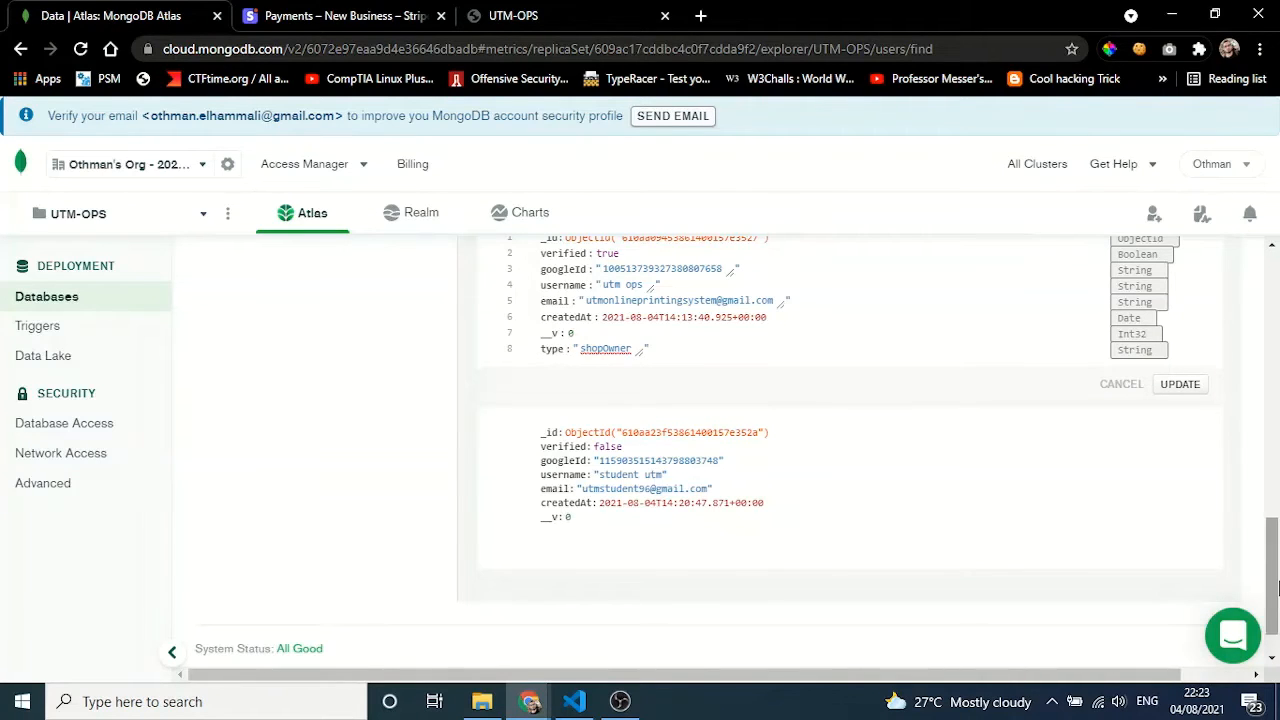
scroll(1276, 575, up, 2)
drag(1276, 575, 1277, 390)
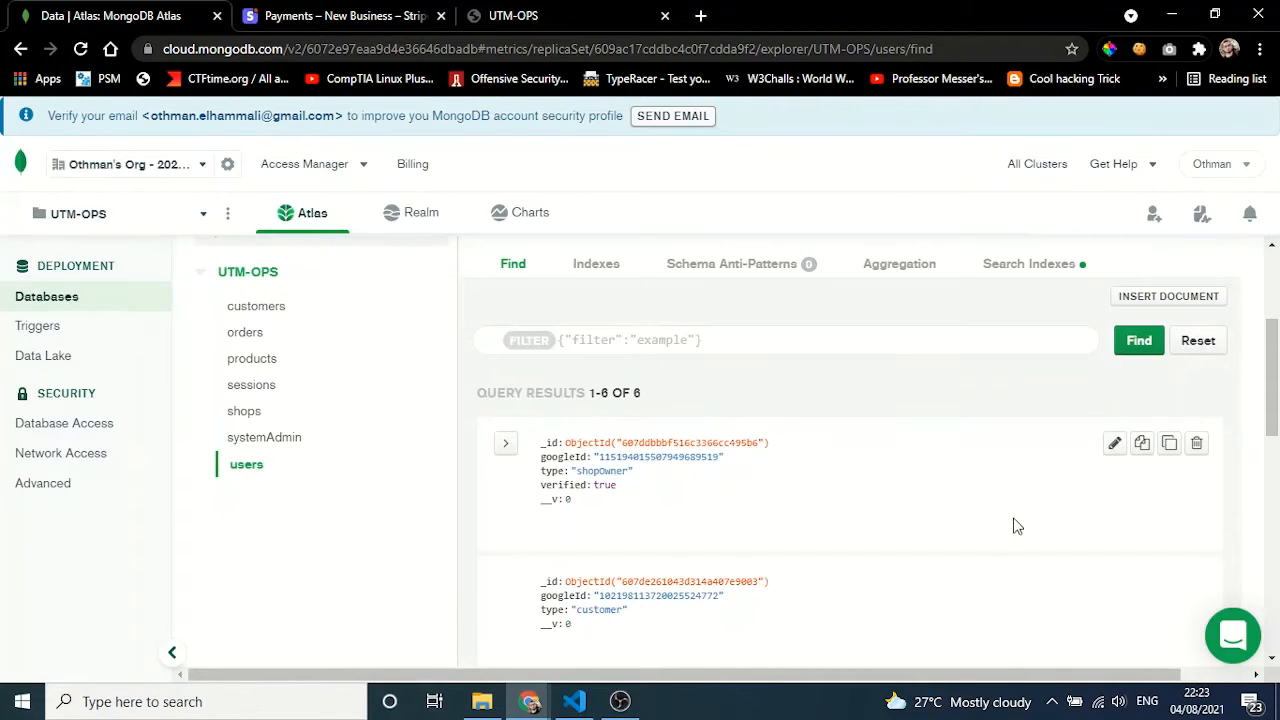
click(1196, 443)
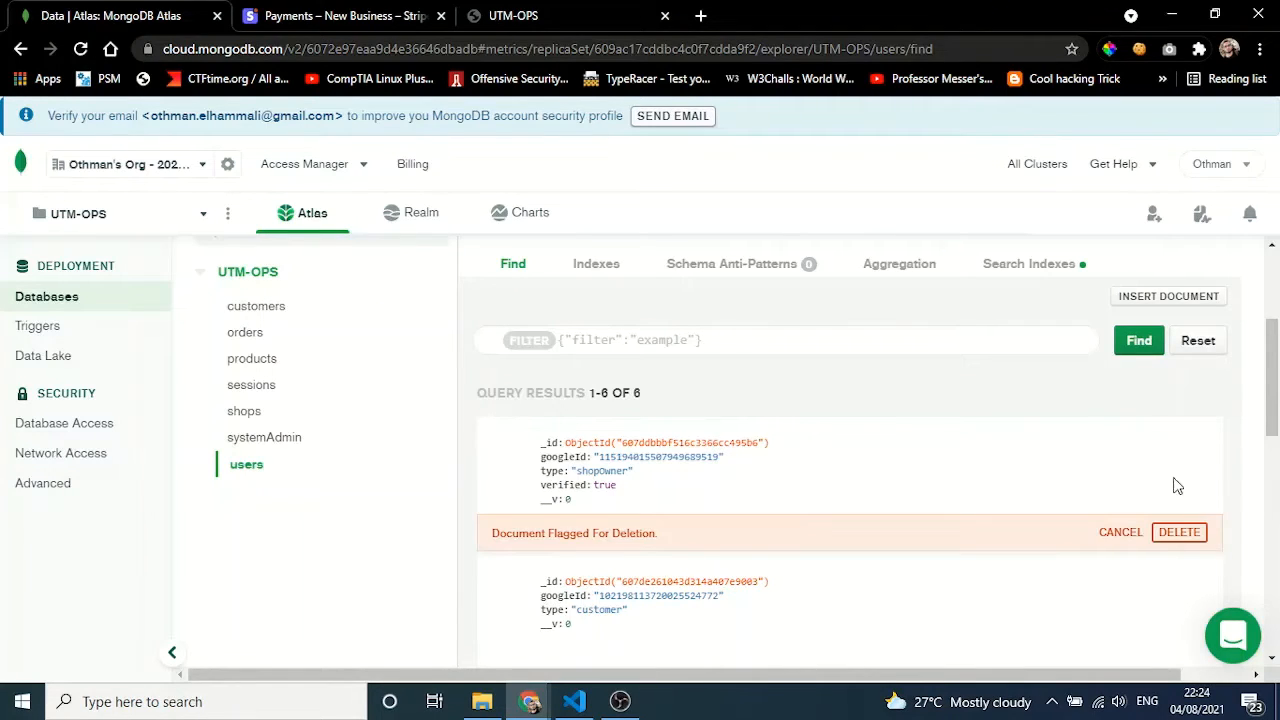
click(1179, 532)
Reload the UTM-OPS customer dashboard and review the queue and status of each available printing shop
click(520, 15)
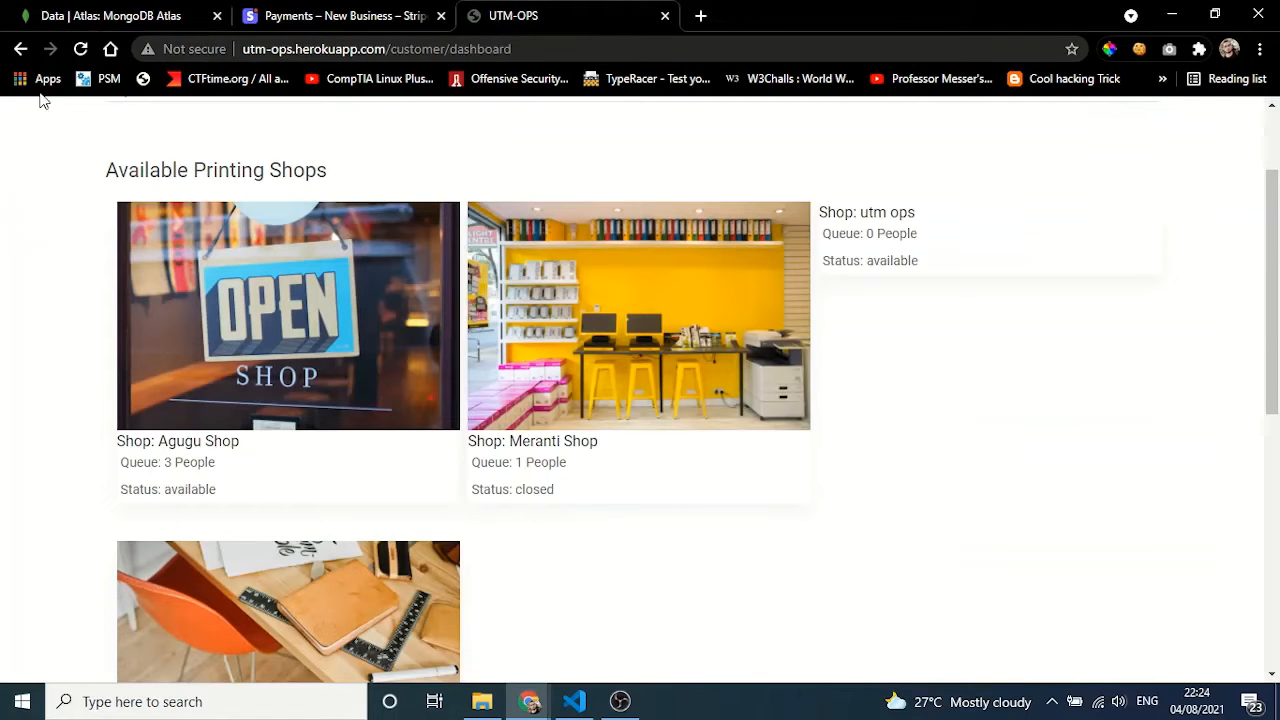
click(80, 49)
drag(1278, 280, 1278, 232)
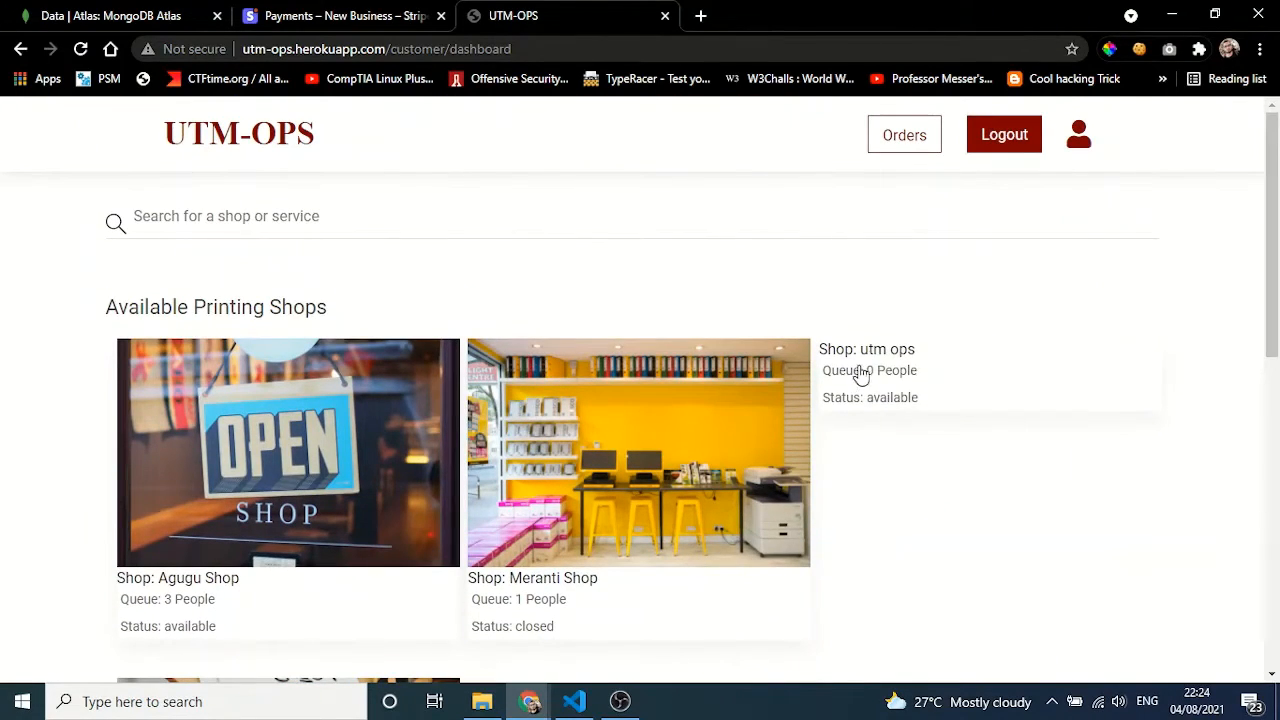
drag(1276, 207, 1276, 420)
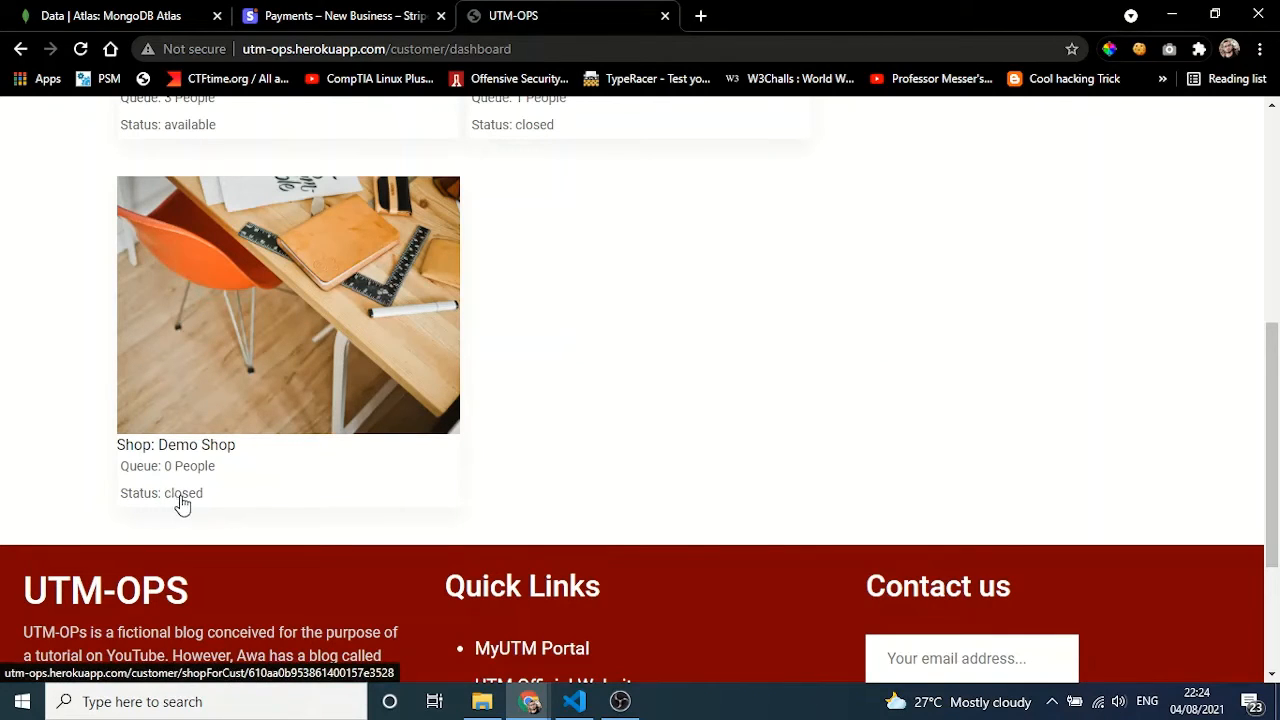
drag(1272, 428, 1275, 234)
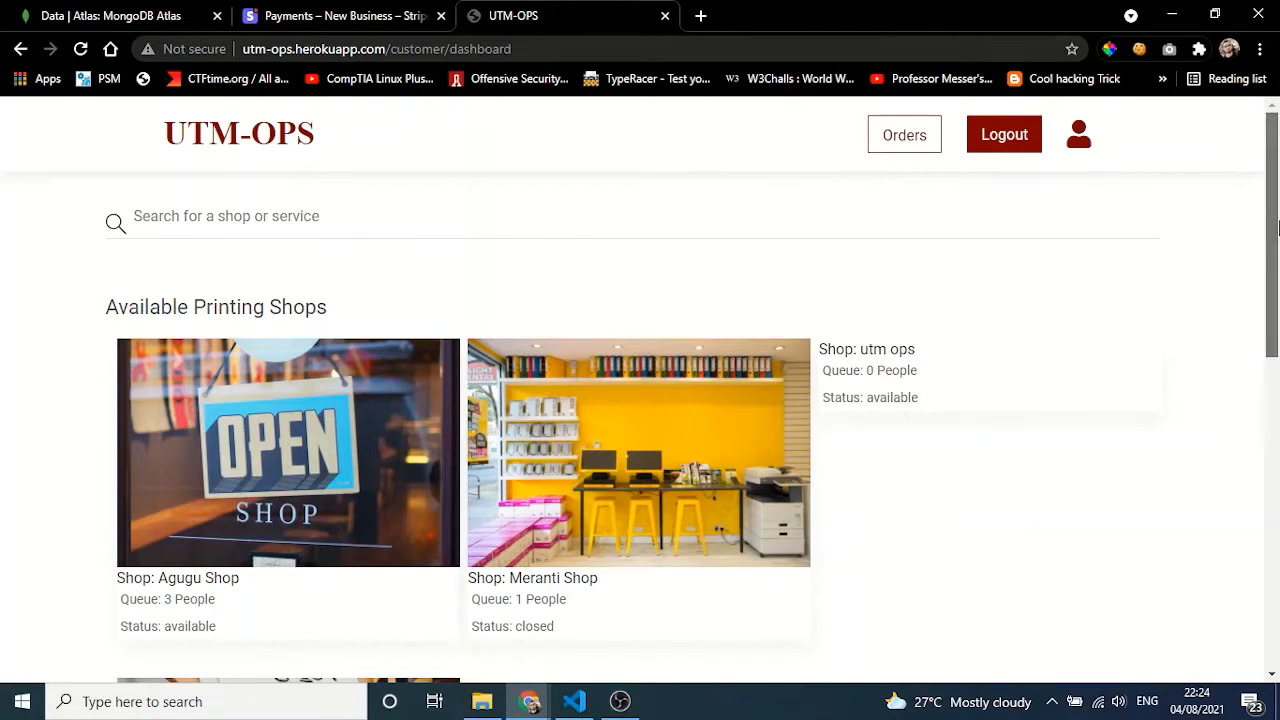
View the Demo Shop's page and go back to the list of printing shops
drag(1279, 228, 1279, 197)
scroll(1277, 185, down, 4)
click(270, 423)
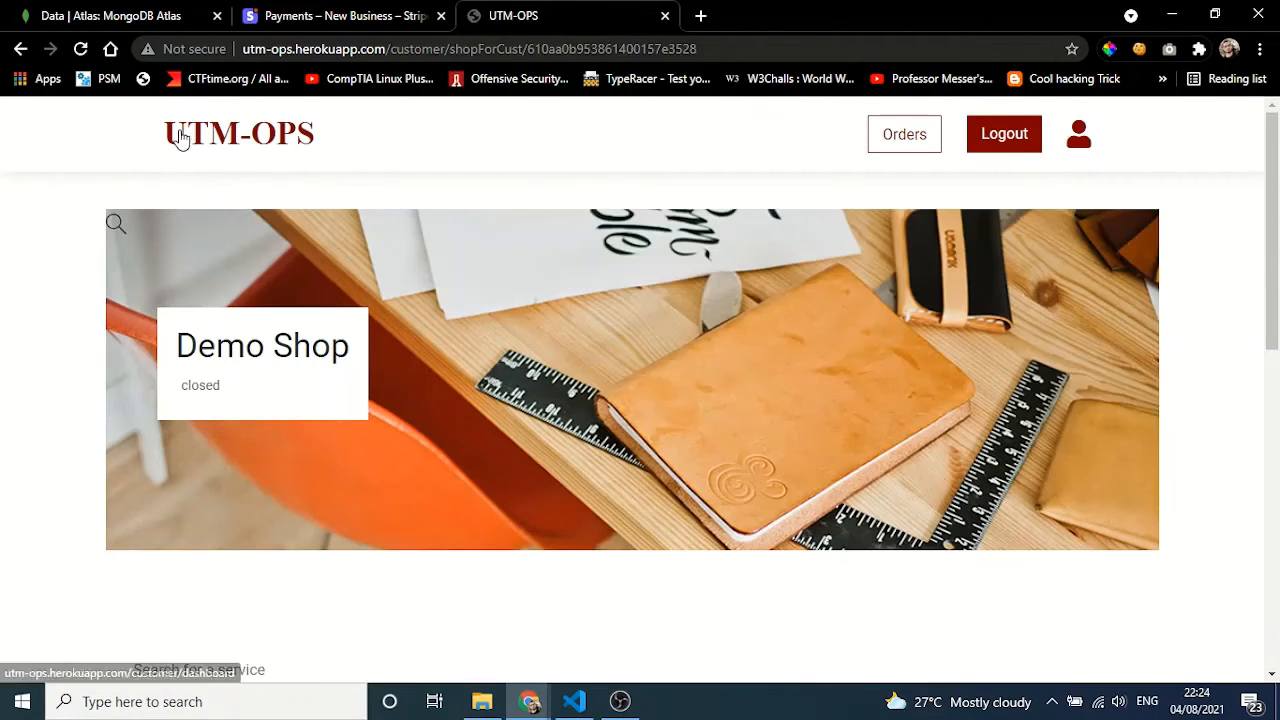
click(20, 49)
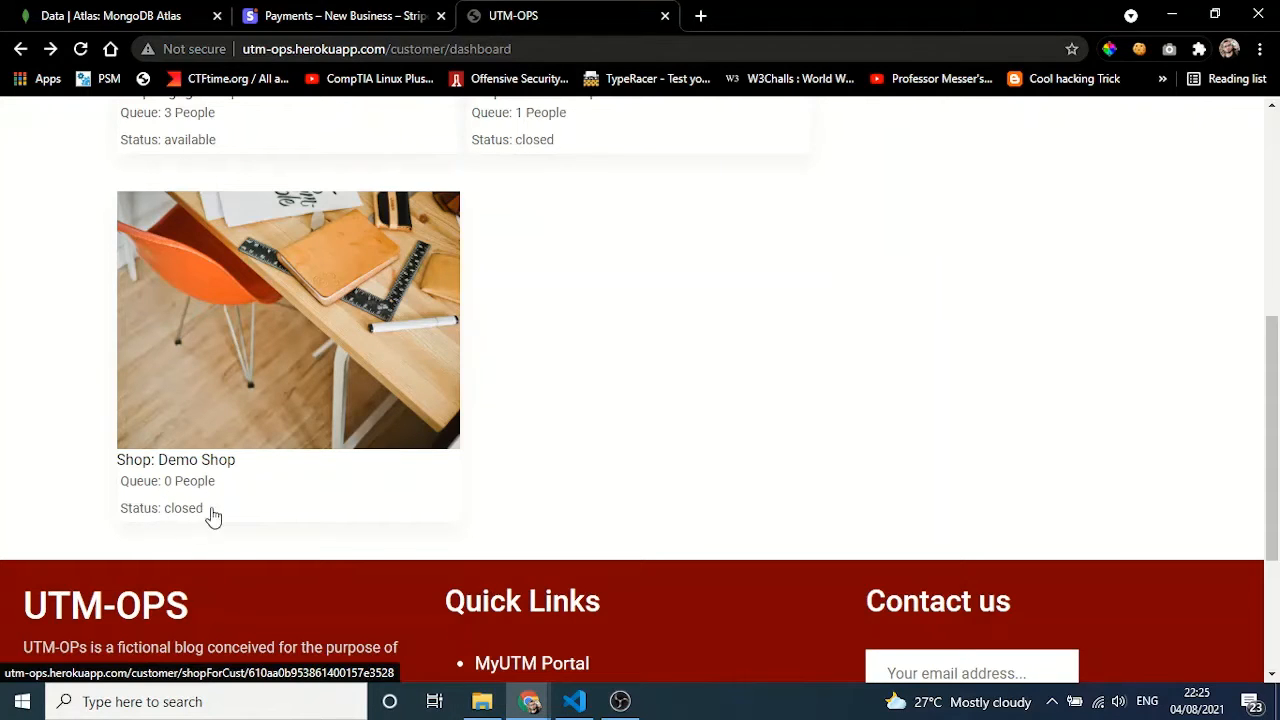
Open the Demo Shop's page and select its Black & white printing service to order
click(336, 383)
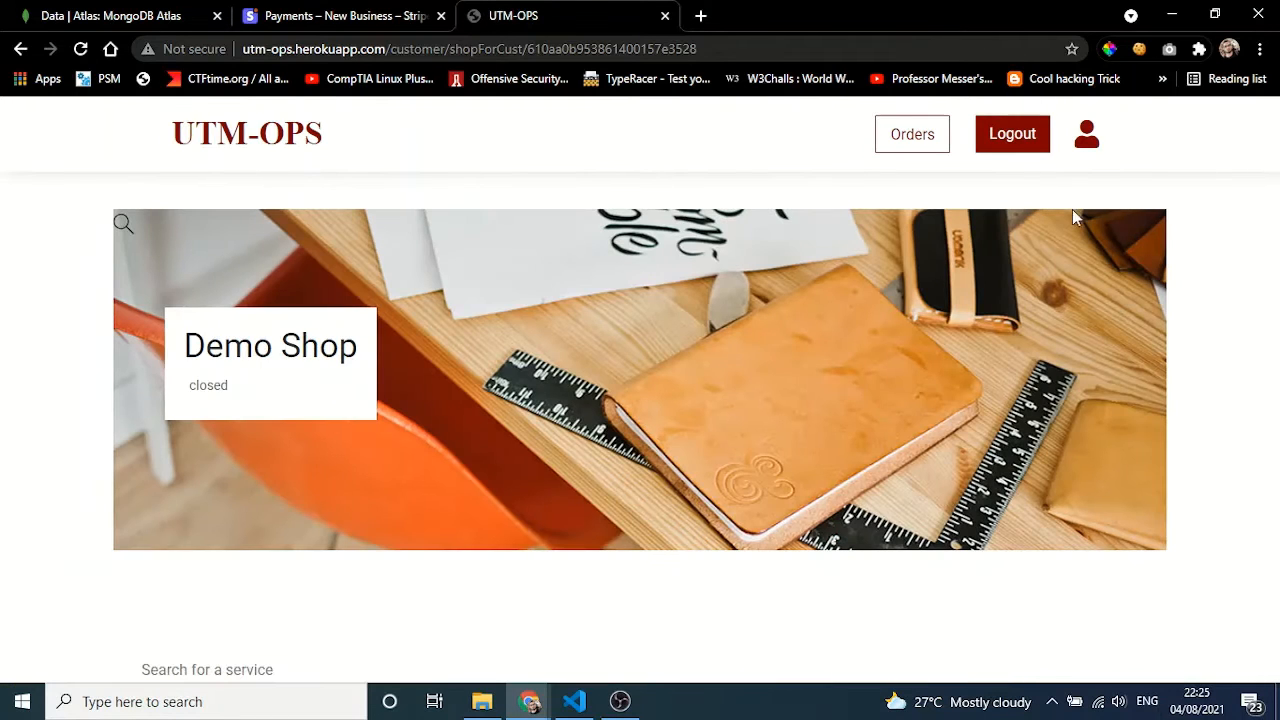
scroll(997, 330, down, 10)
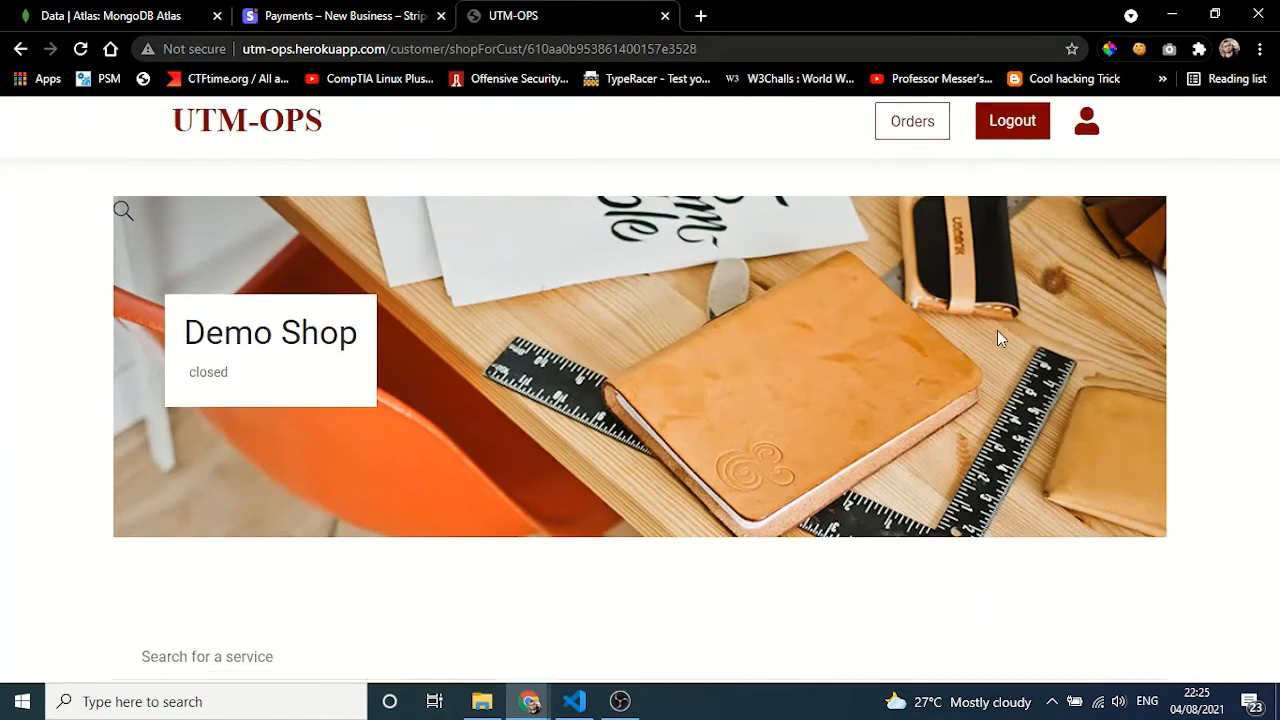
scroll(997, 331, up, 3)
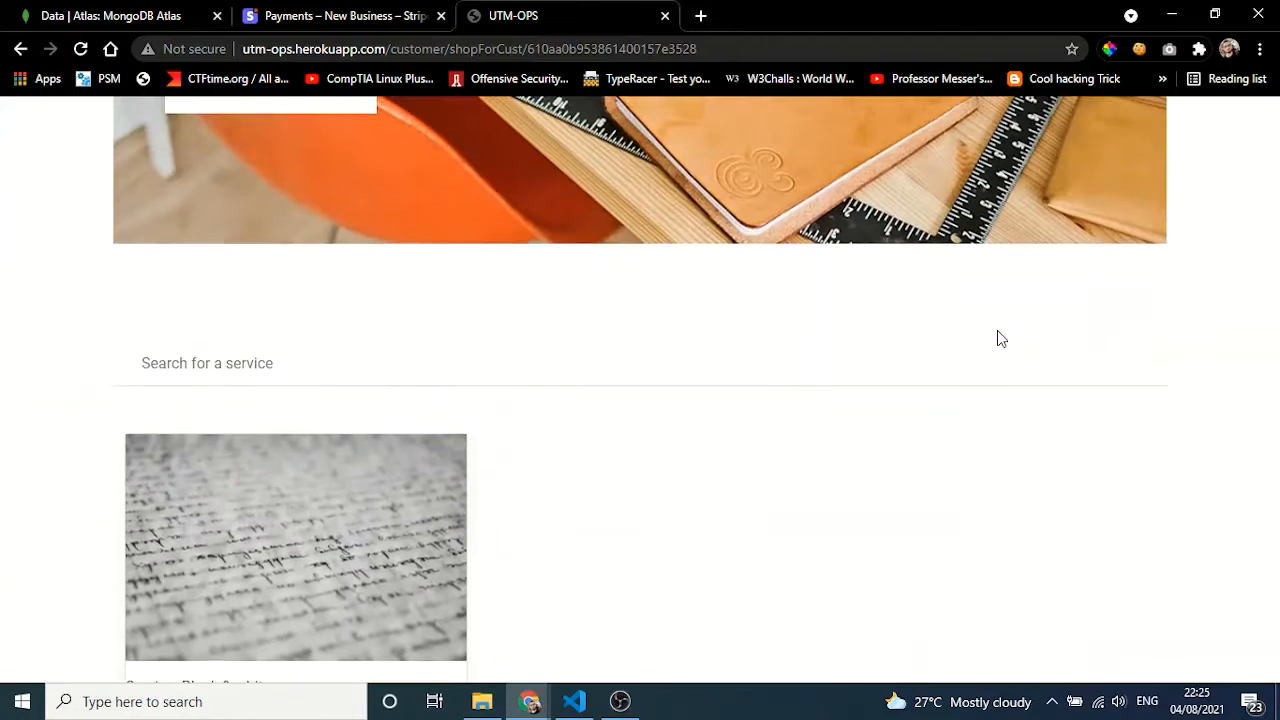
scroll(998, 331, down, 2)
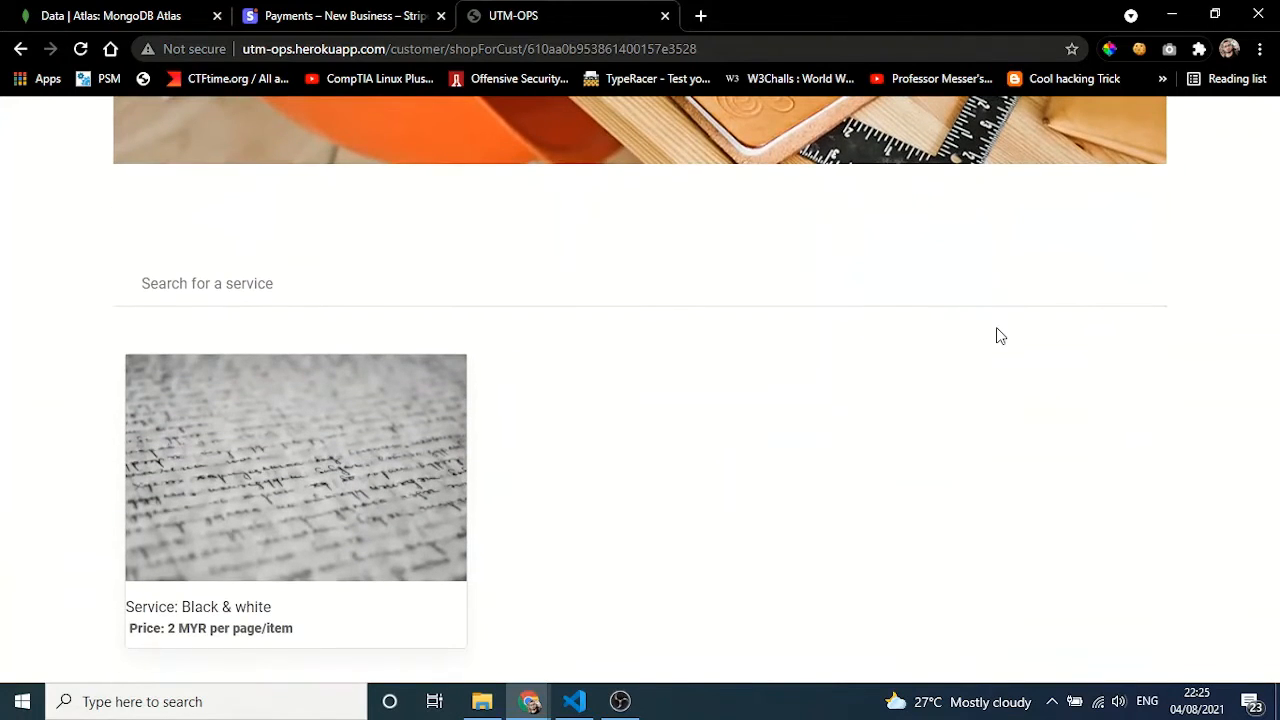
click(347, 465)
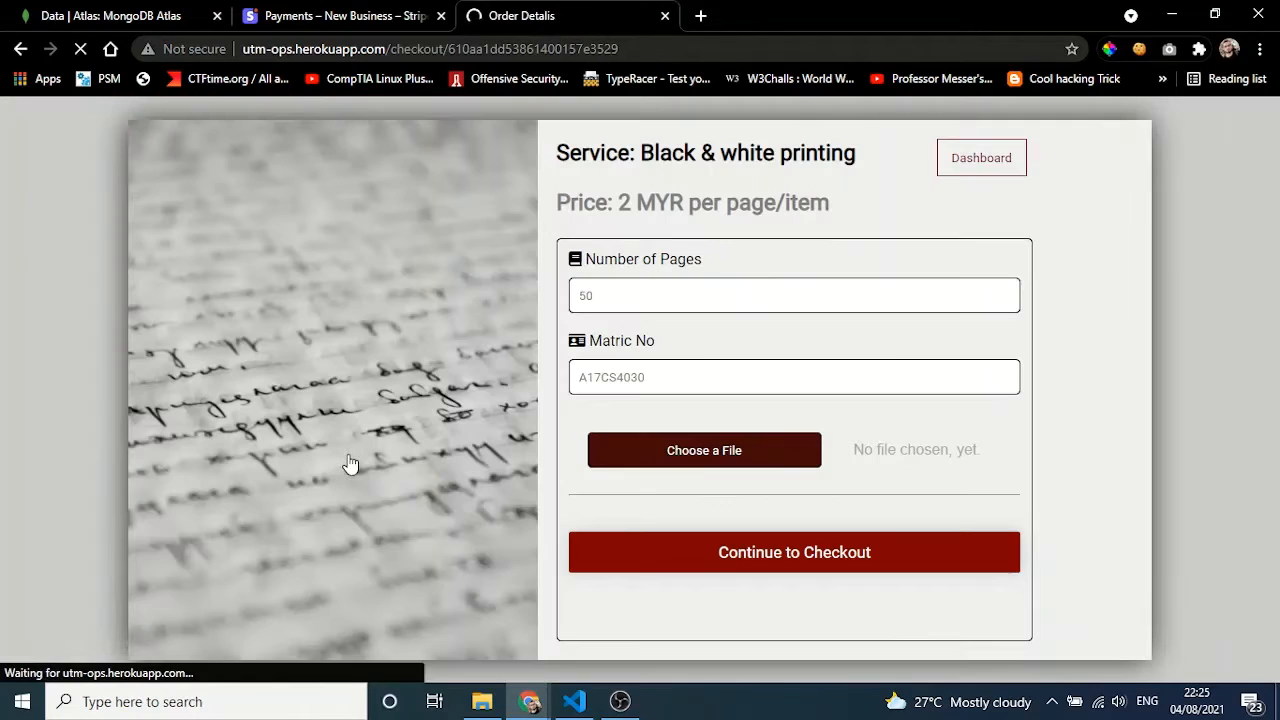
Set the number of pages to 5 and fill in the student's matric number in the order details
click(758, 297)
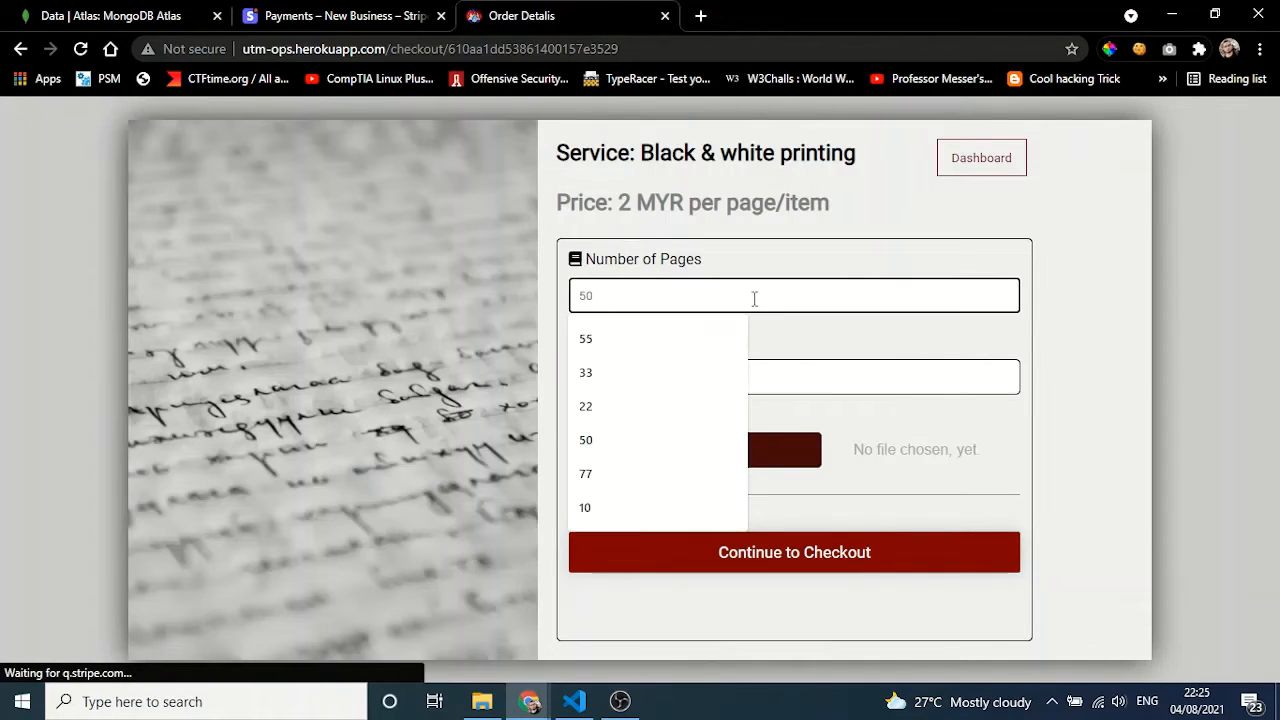
text(10)
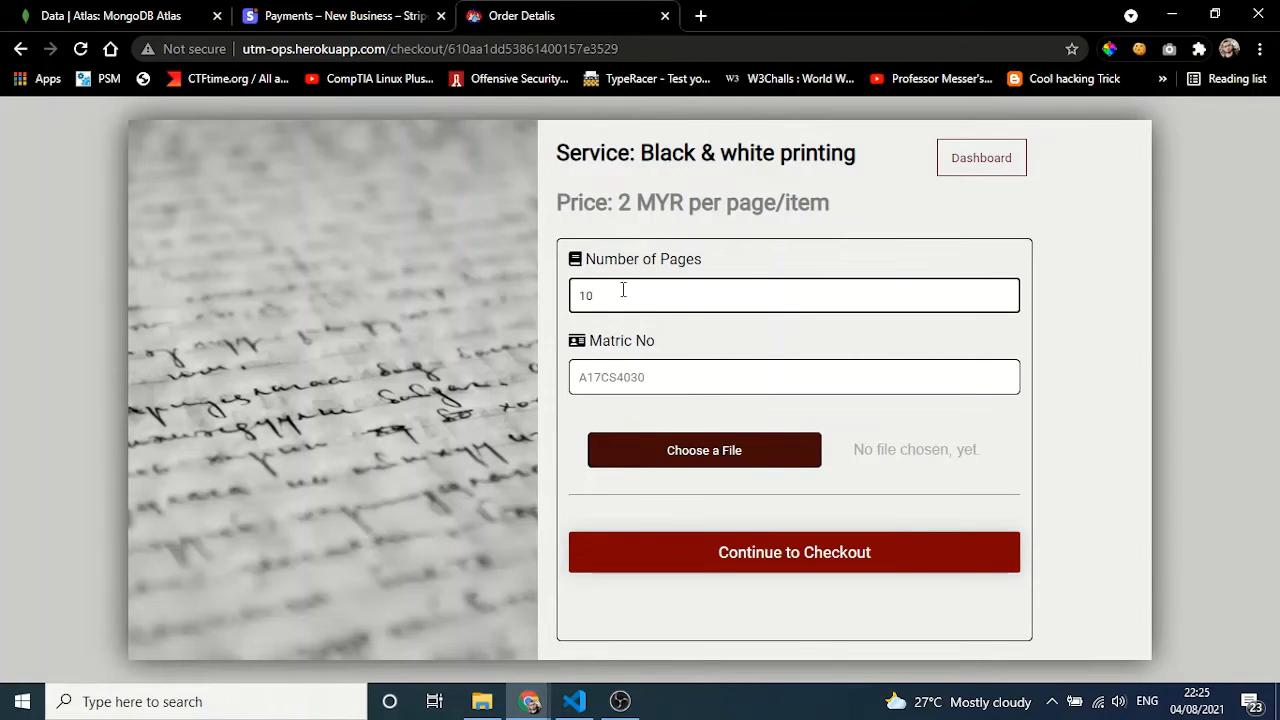
key(BackSpace)
key(BackSpace)
text(5)
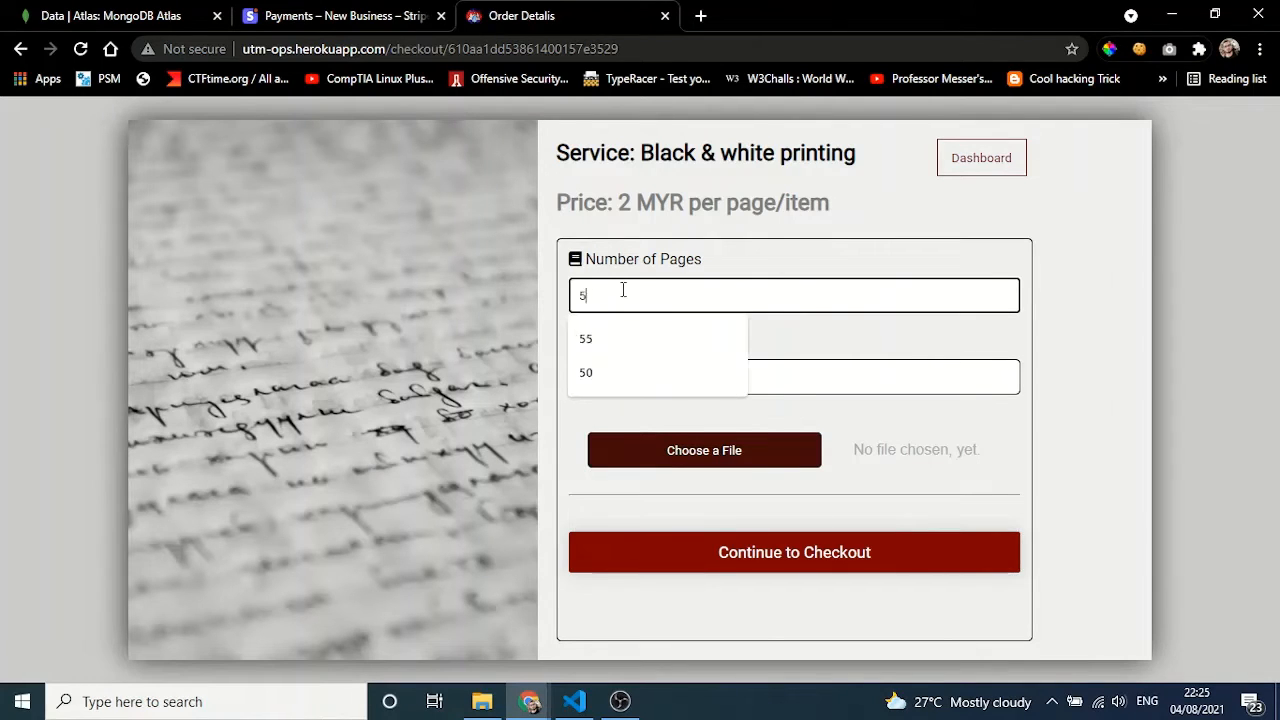
click(763, 379)
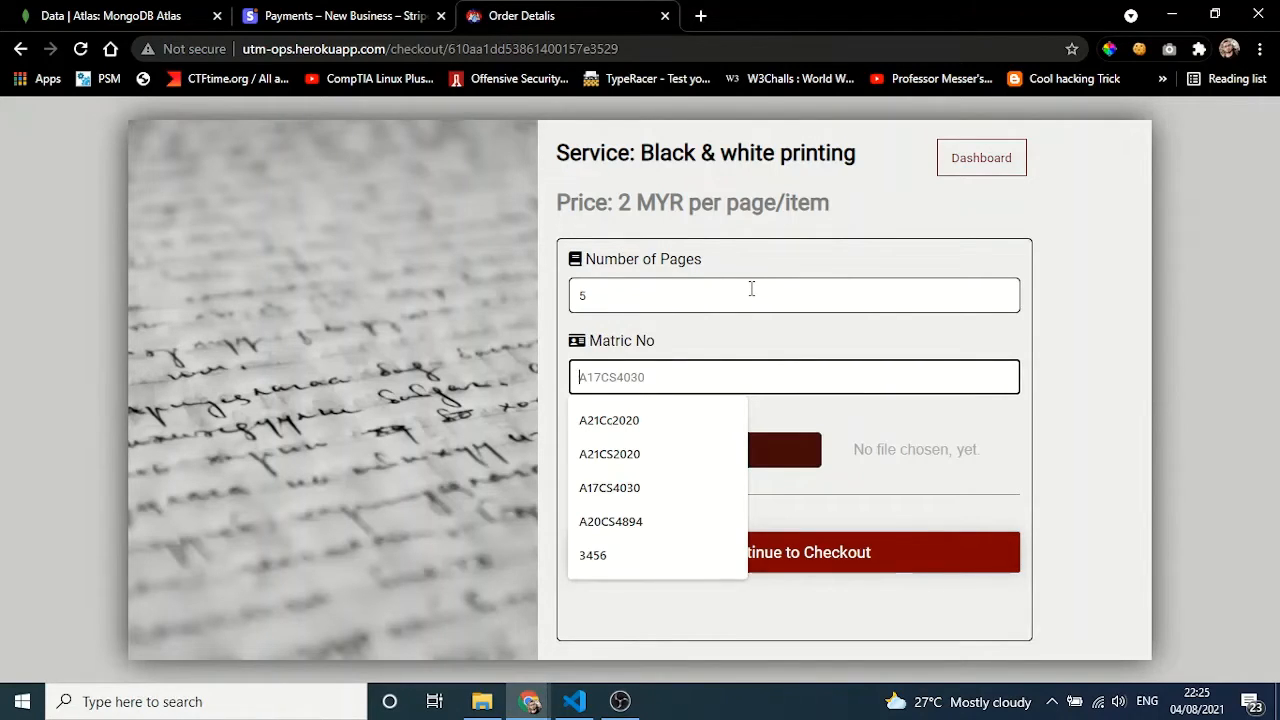
click(634, 455)
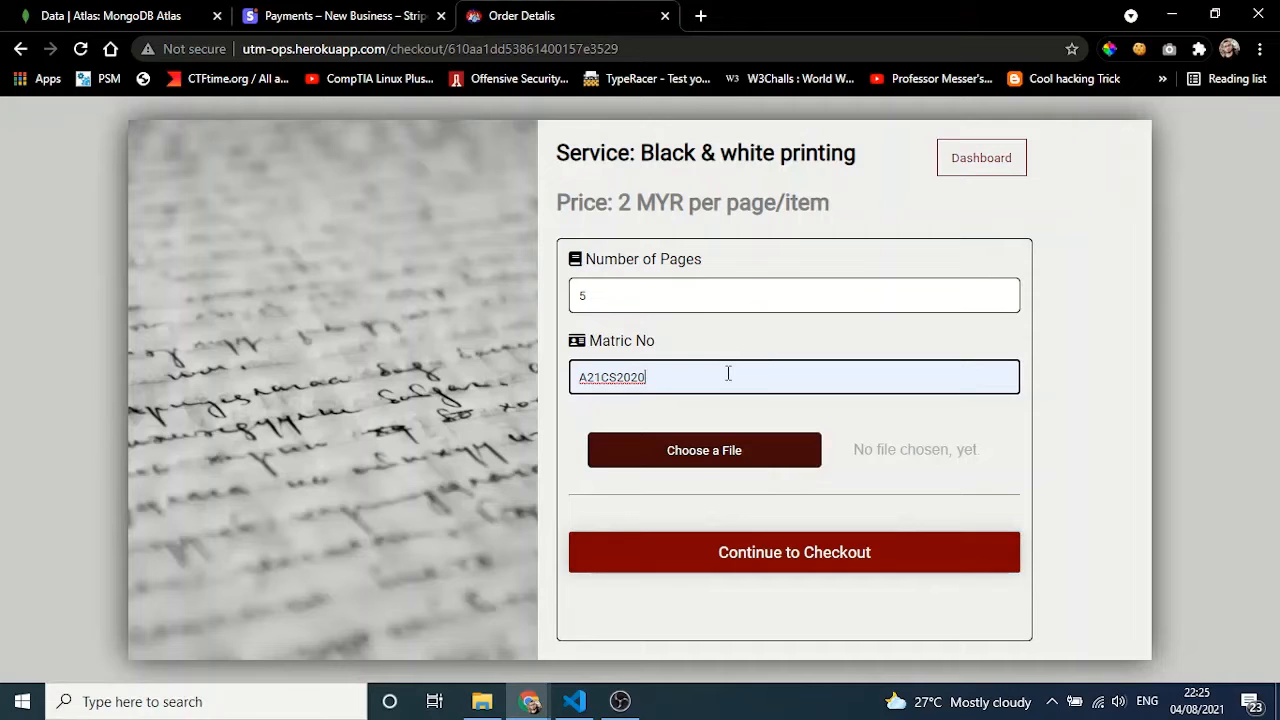
Attach the H_10-PSM-2-No-Plagiarism-Endorsement-PSM.CII_.11.docx file to the Black & white printing order
click(703, 451)
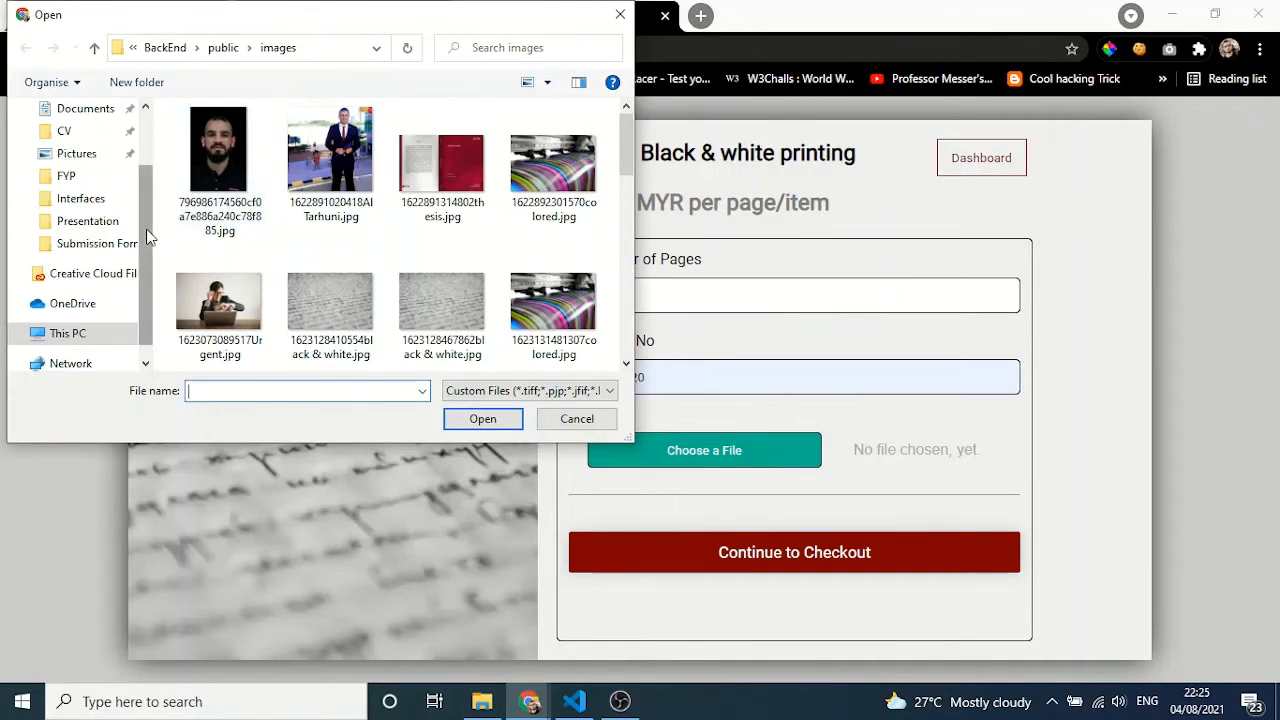
drag(147, 237, 143, 201)
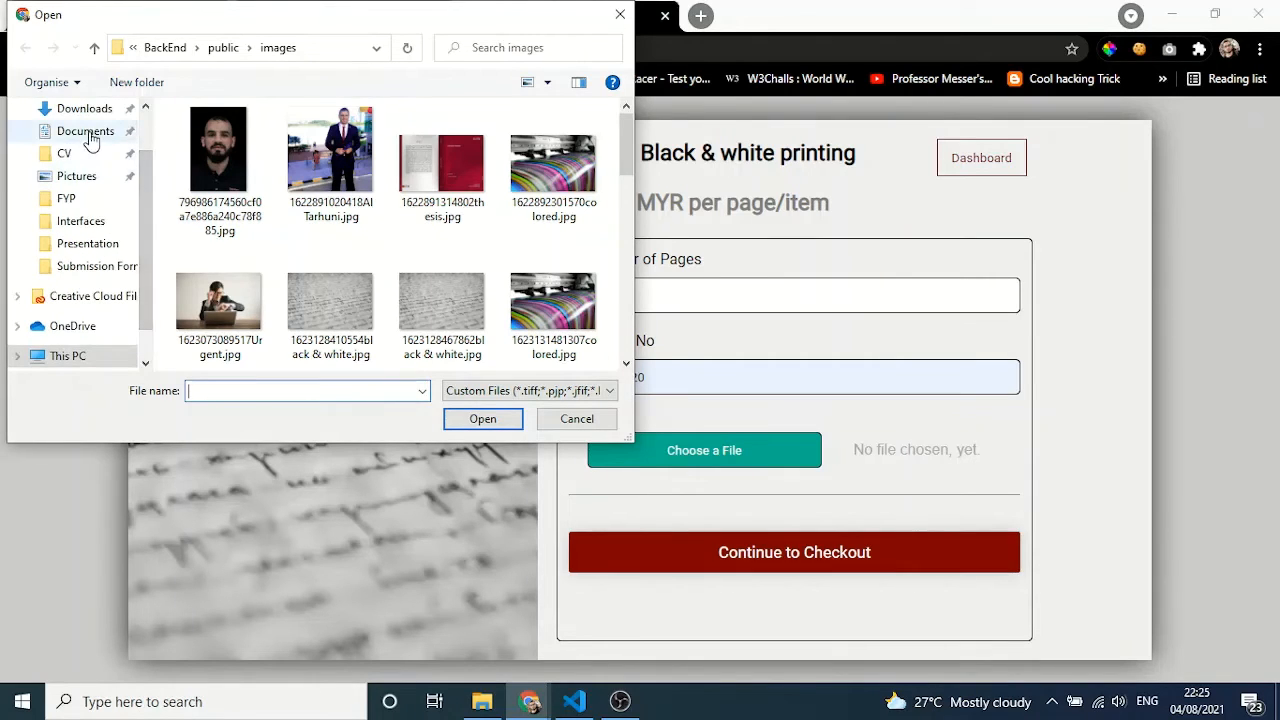
scroll(146, 173, up, 2)
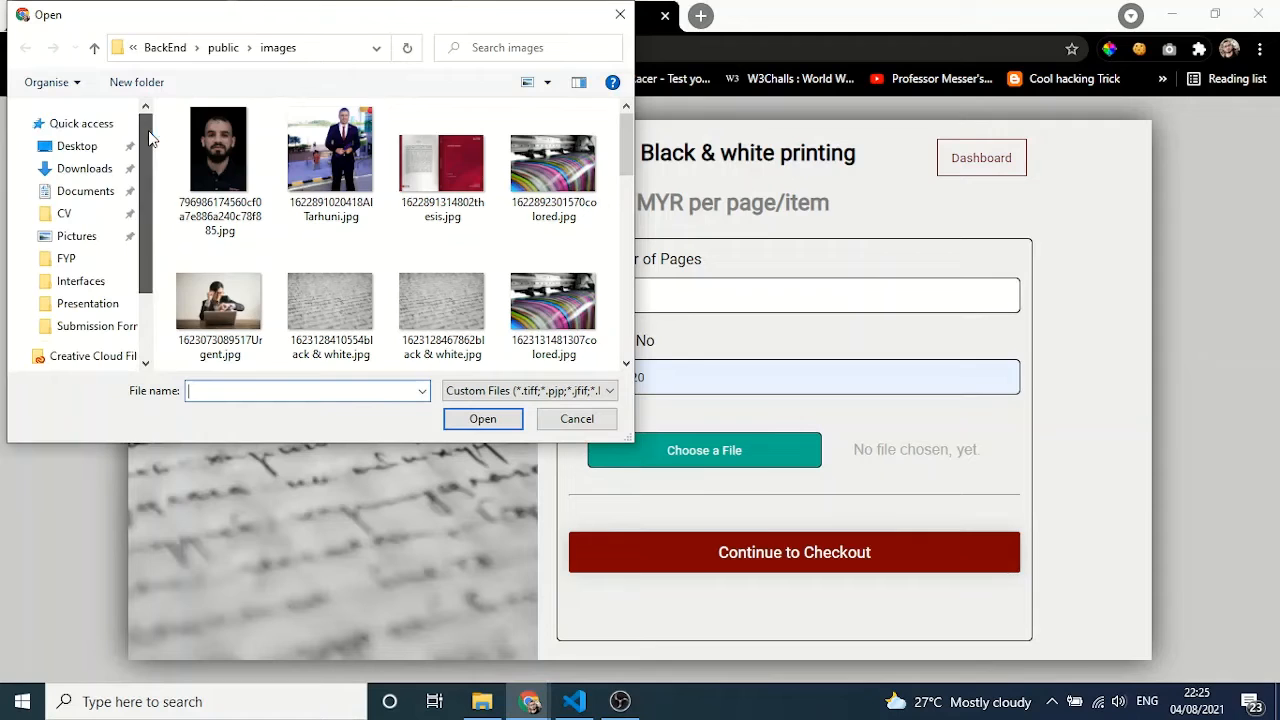
click(88, 148)
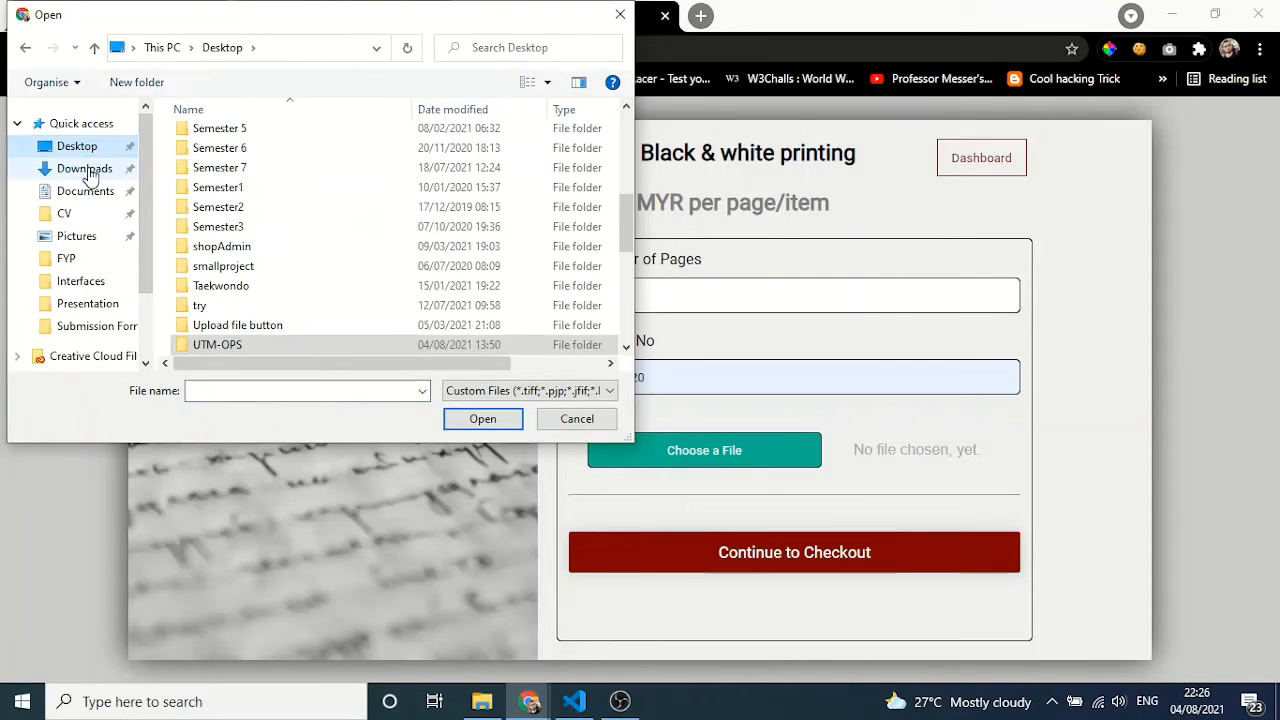
double_click(225, 344)
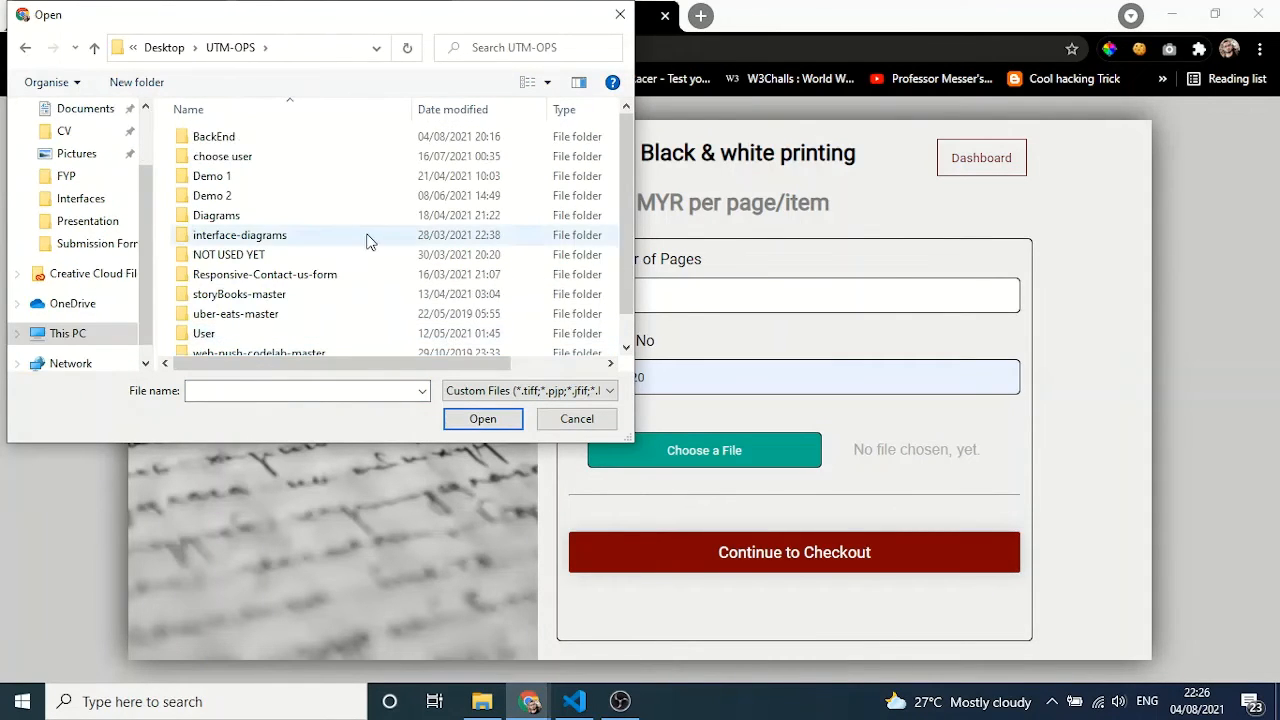
double_click(234, 143)
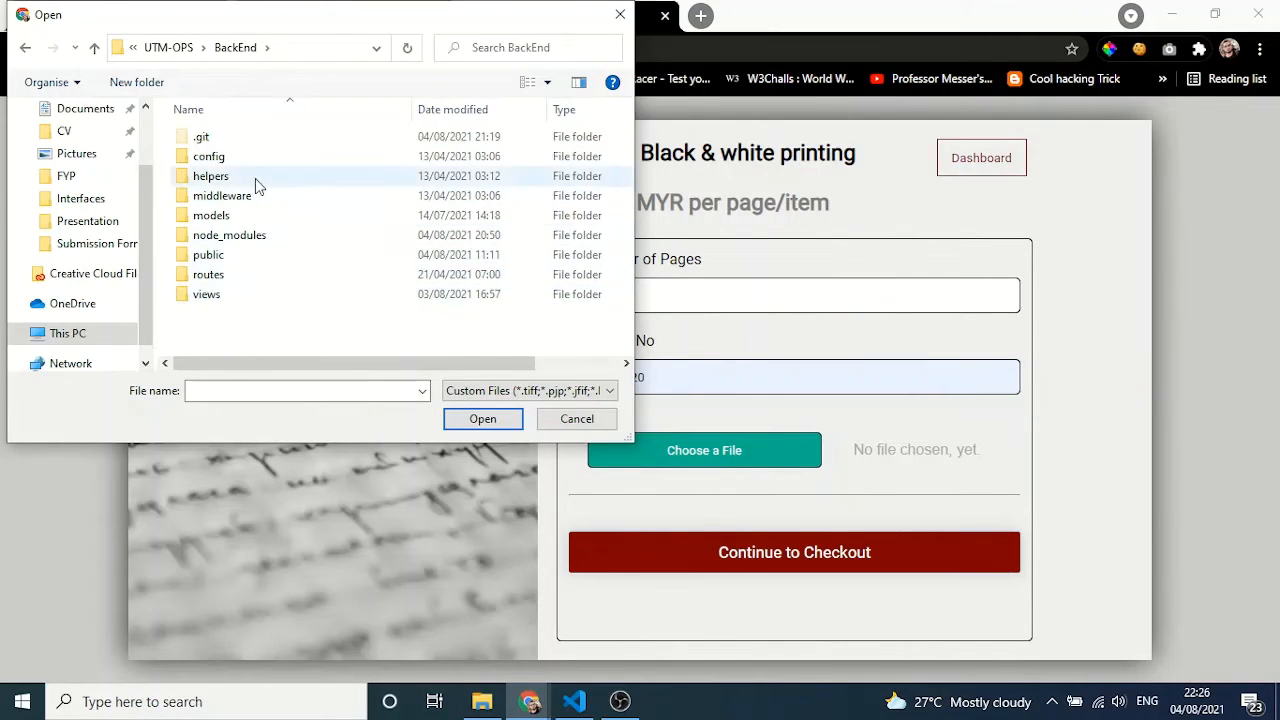
click(90, 246)
double_click(205, 216)
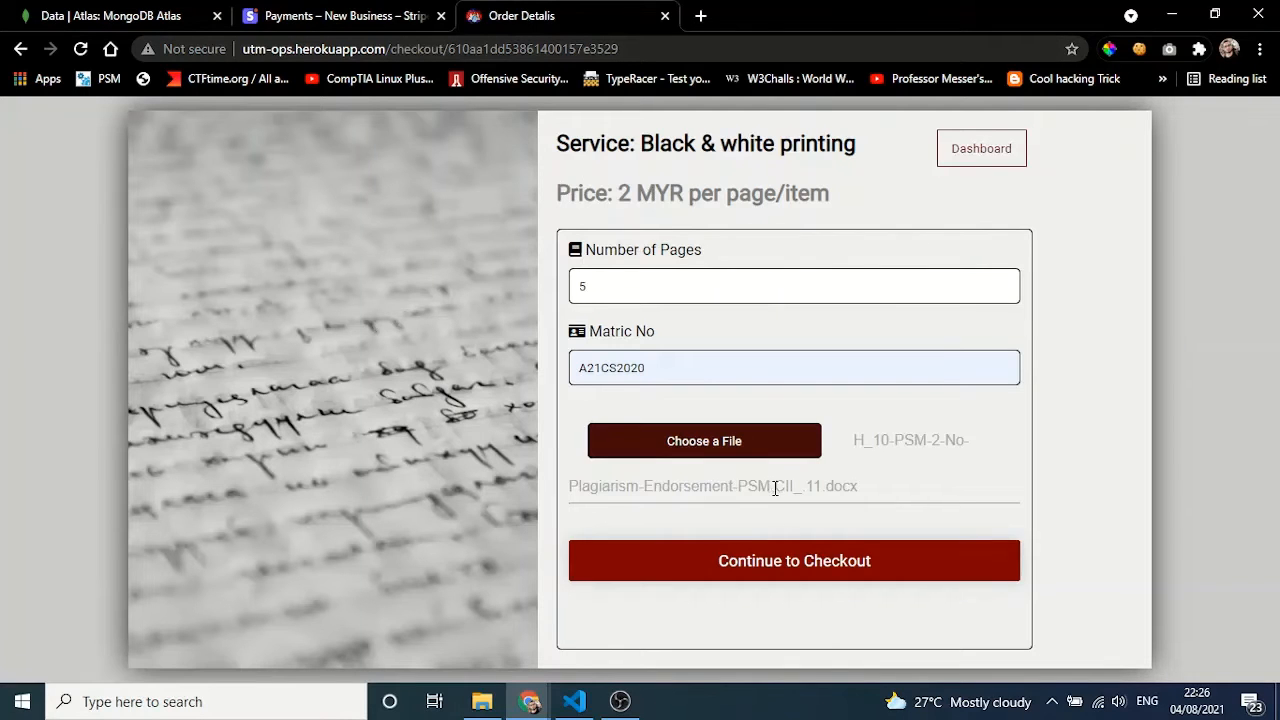
Continue to checkout and pay for the printing order with the customer's e-mail, card number, expiry date and CVC
click(780, 566)
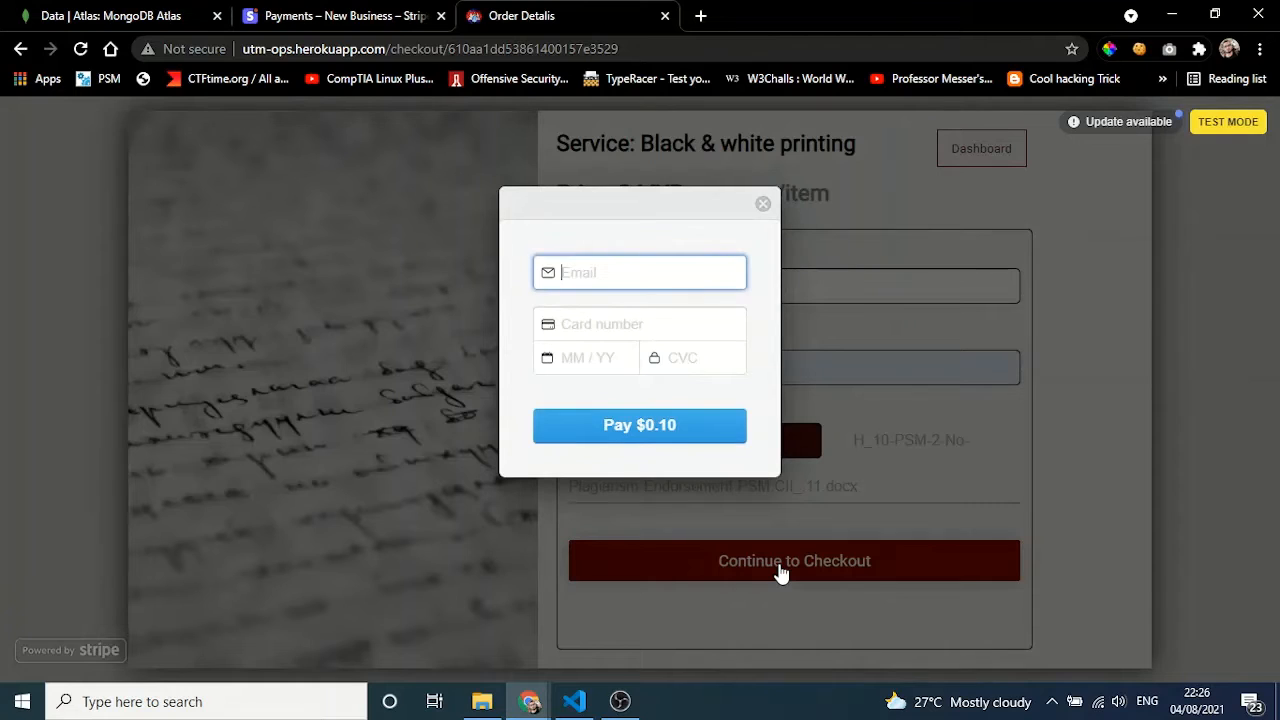
click(601, 279)
click(603, 316)
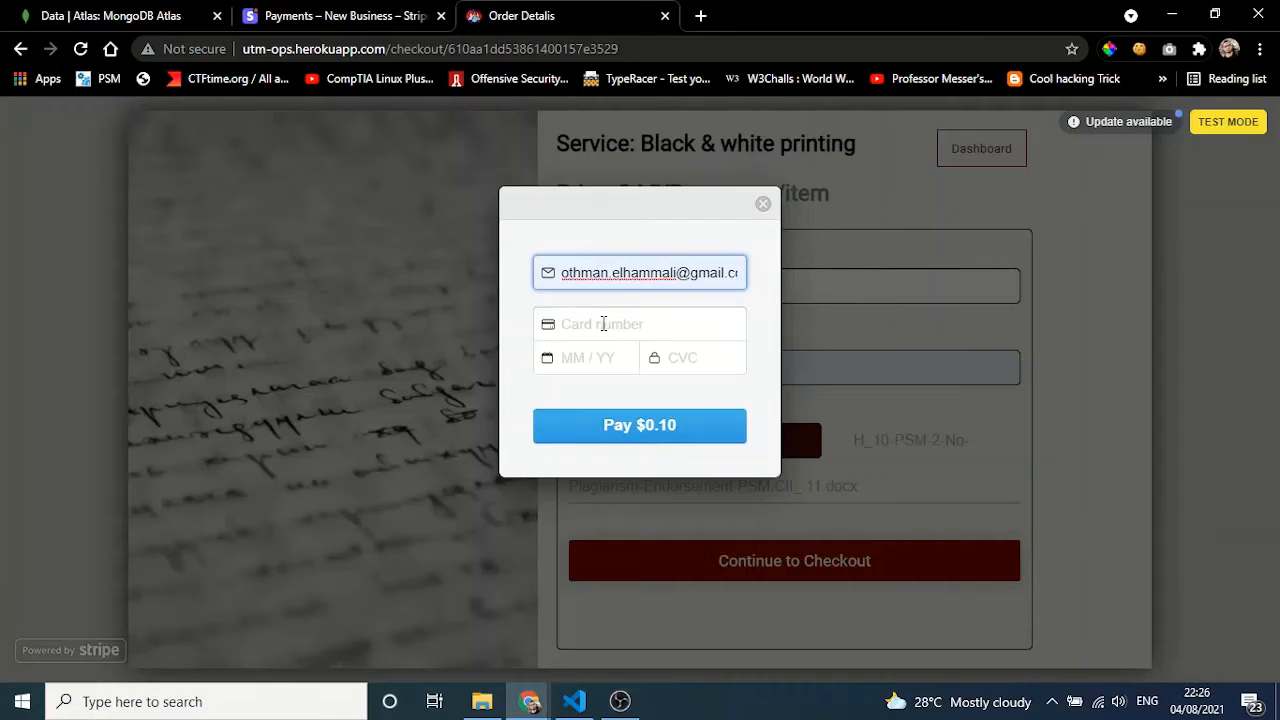
click(603, 323)
text(4242424242424242)
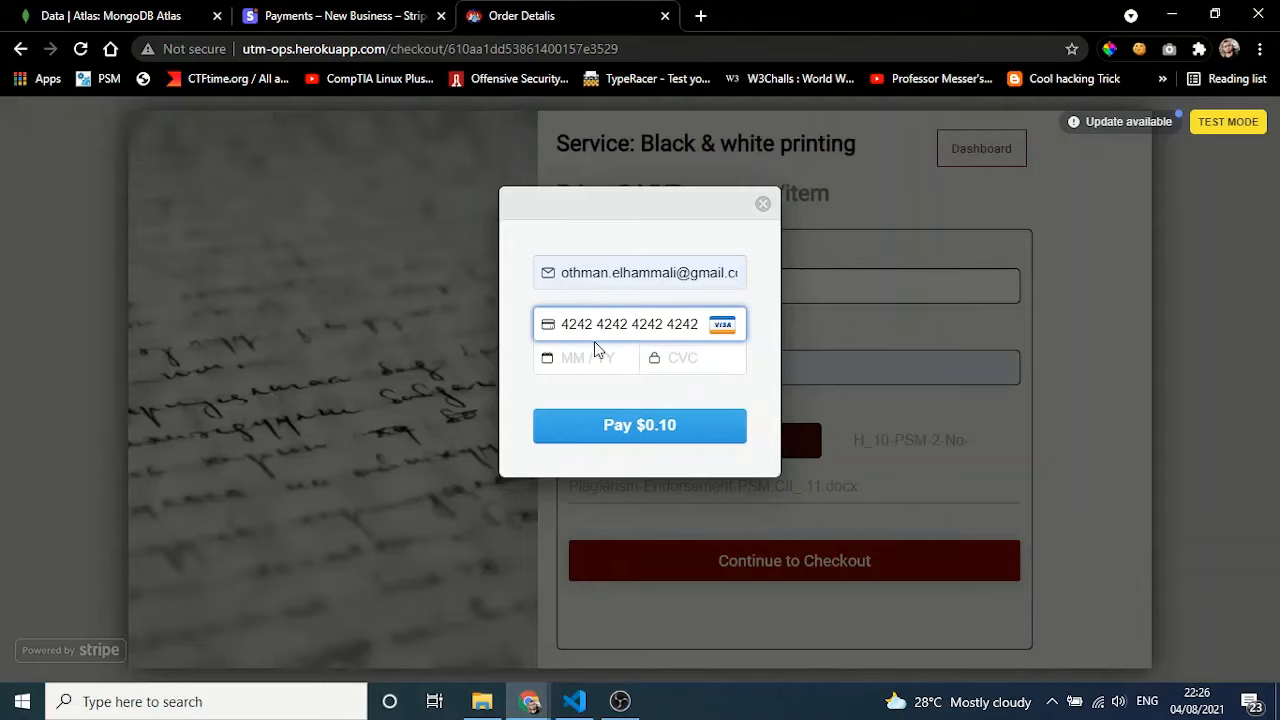
click(588, 358)
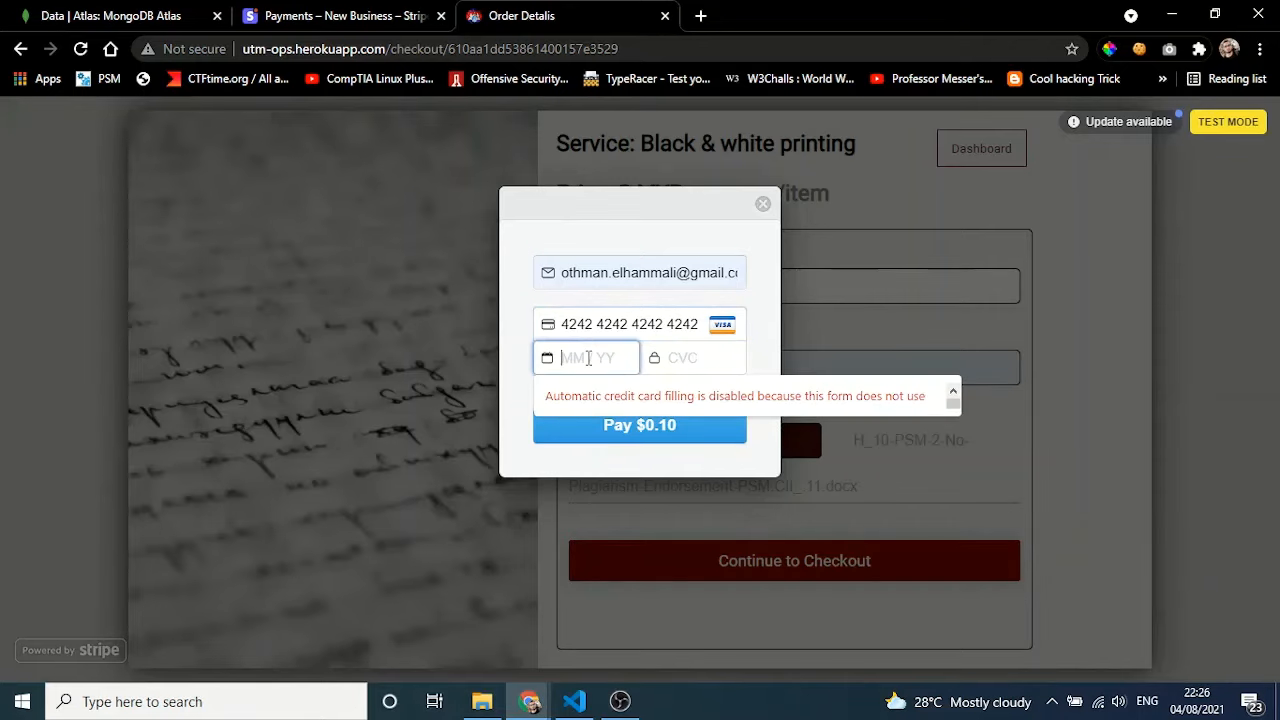
text(0222)
click(685, 357)
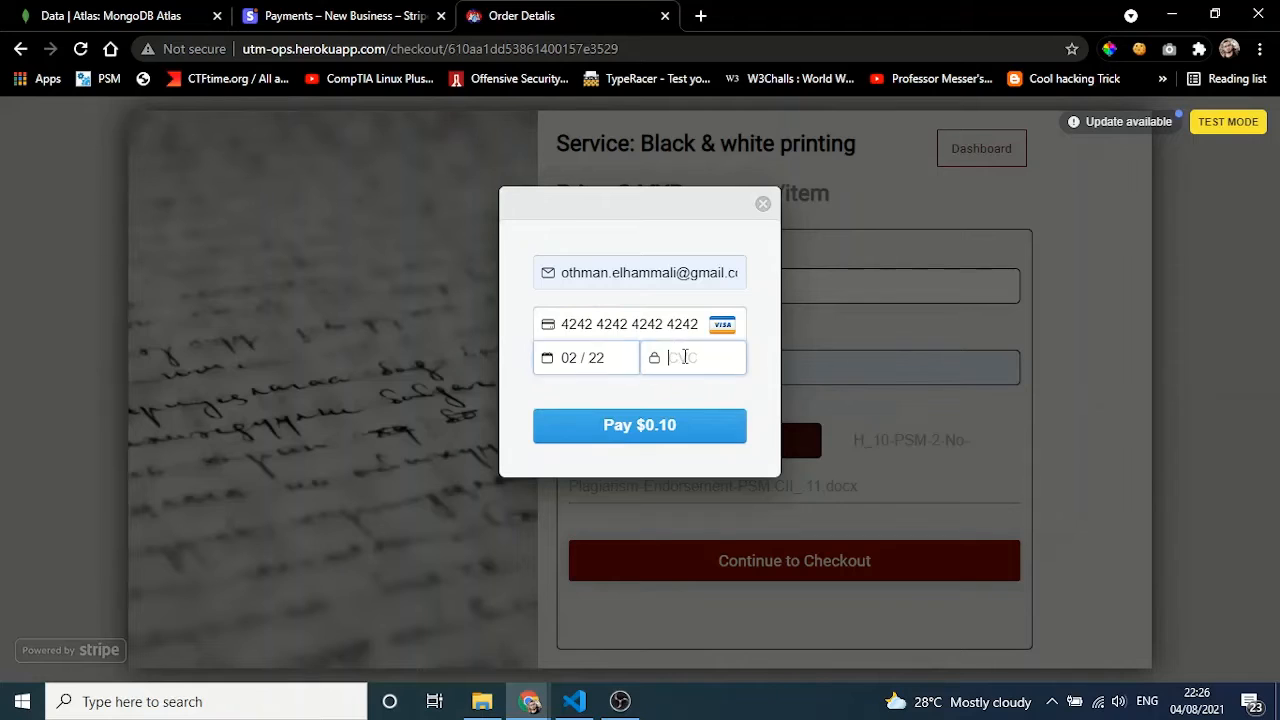
text(222)
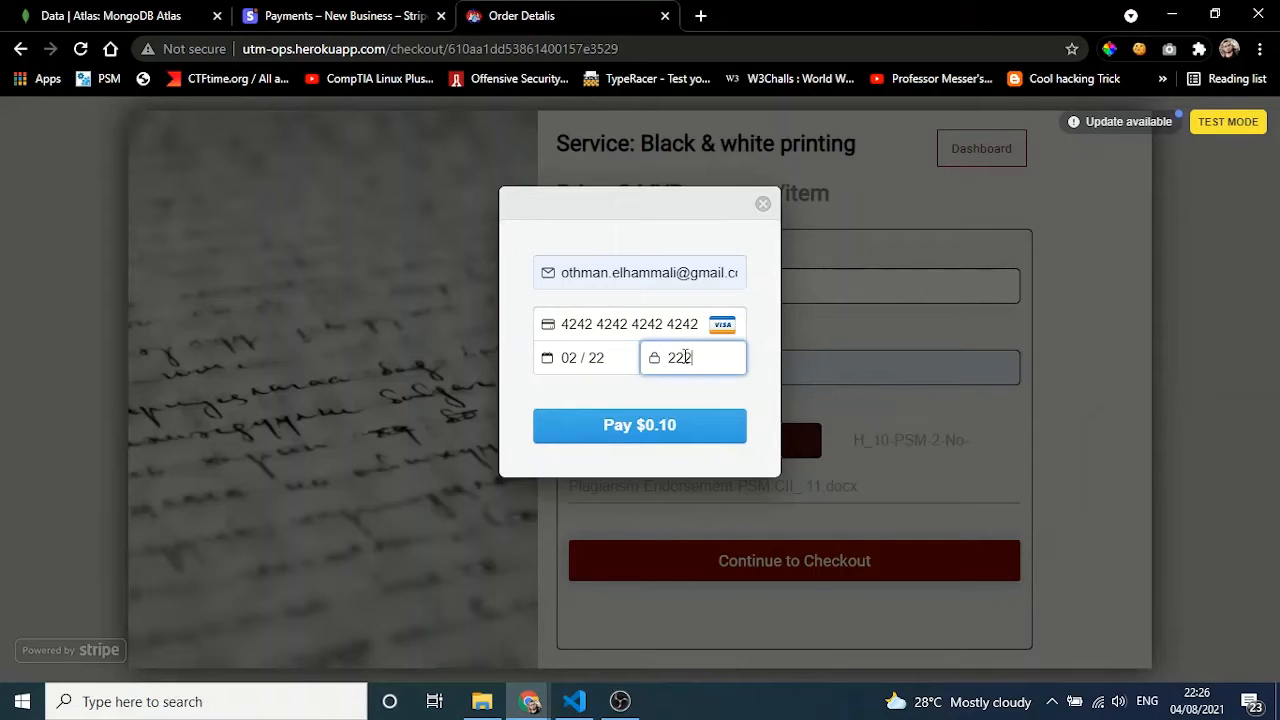
click(652, 428)
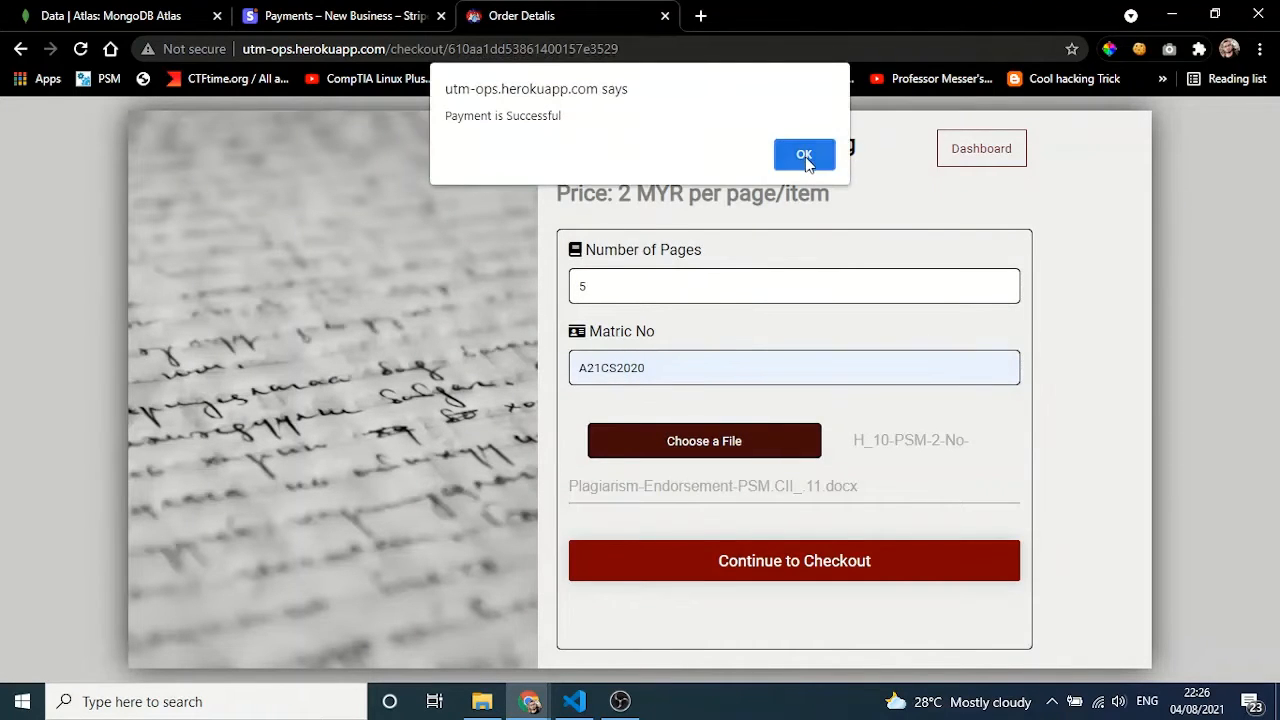
click(807, 156)
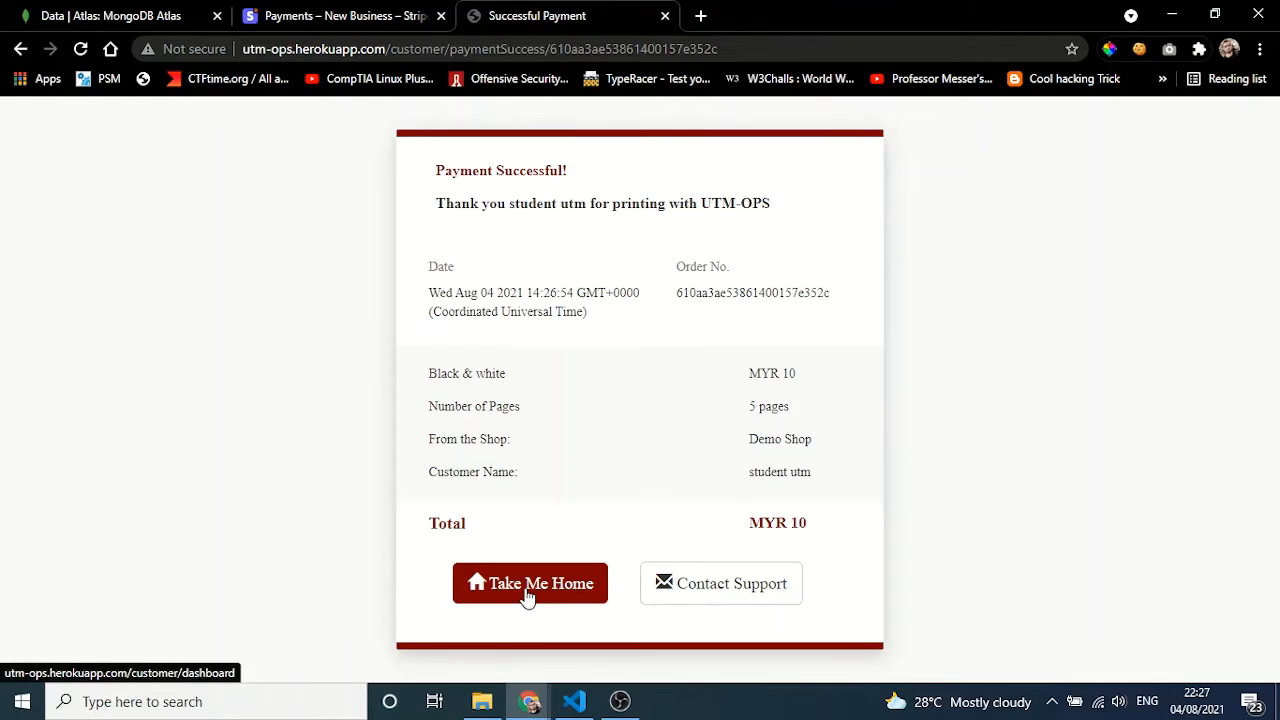
View the technical support contact on the payment receipt, and check the new order in the reloaded Stripe payments list
click(731, 589)
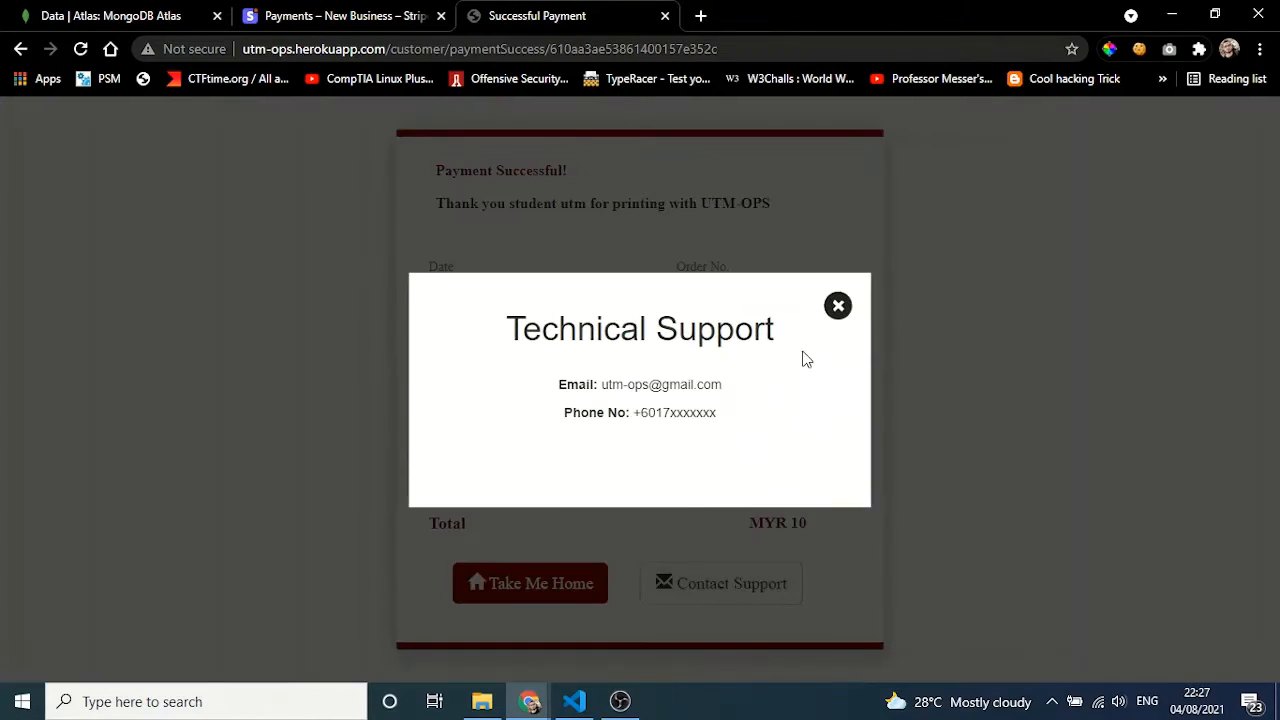
click(848, 312)
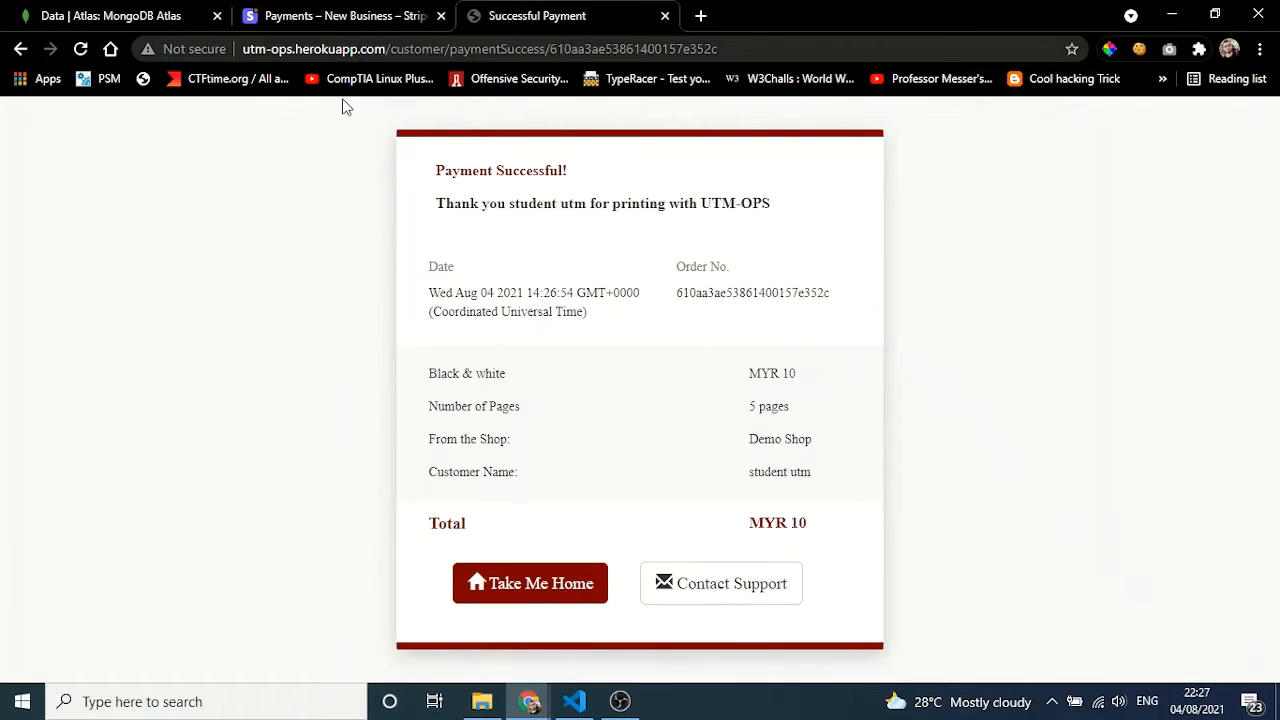
click(331, 18)
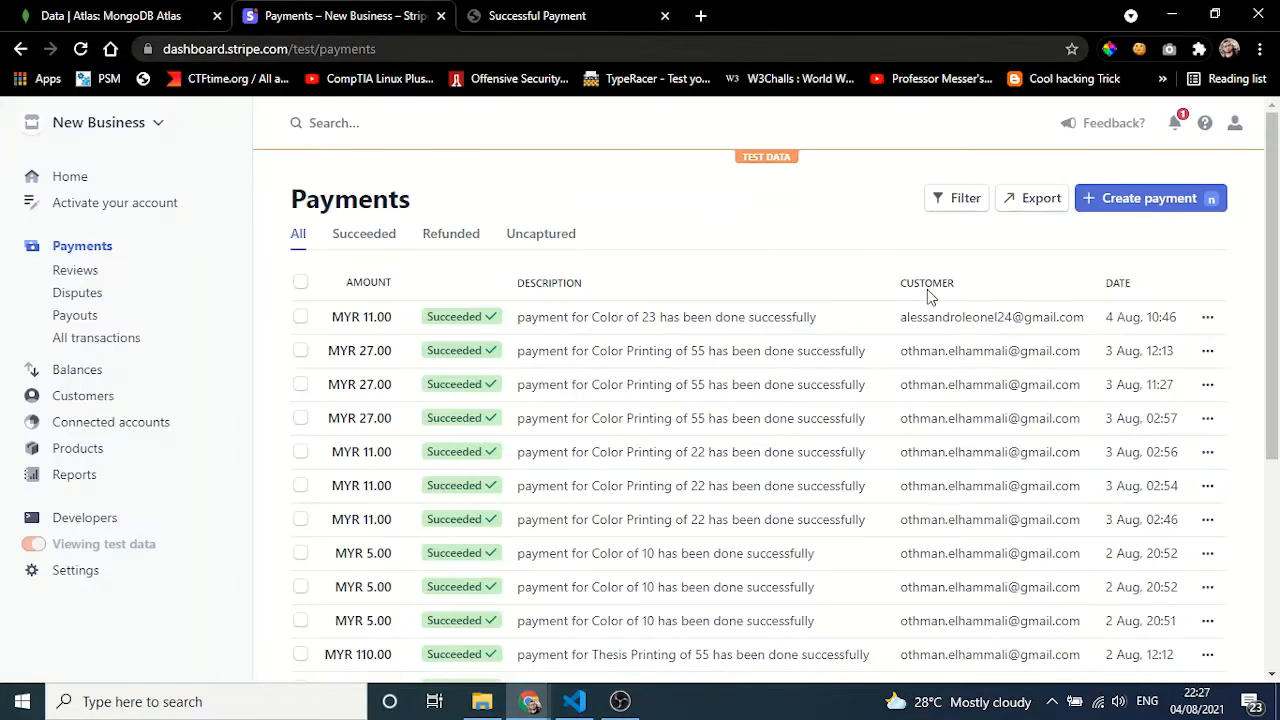
click(83, 50)
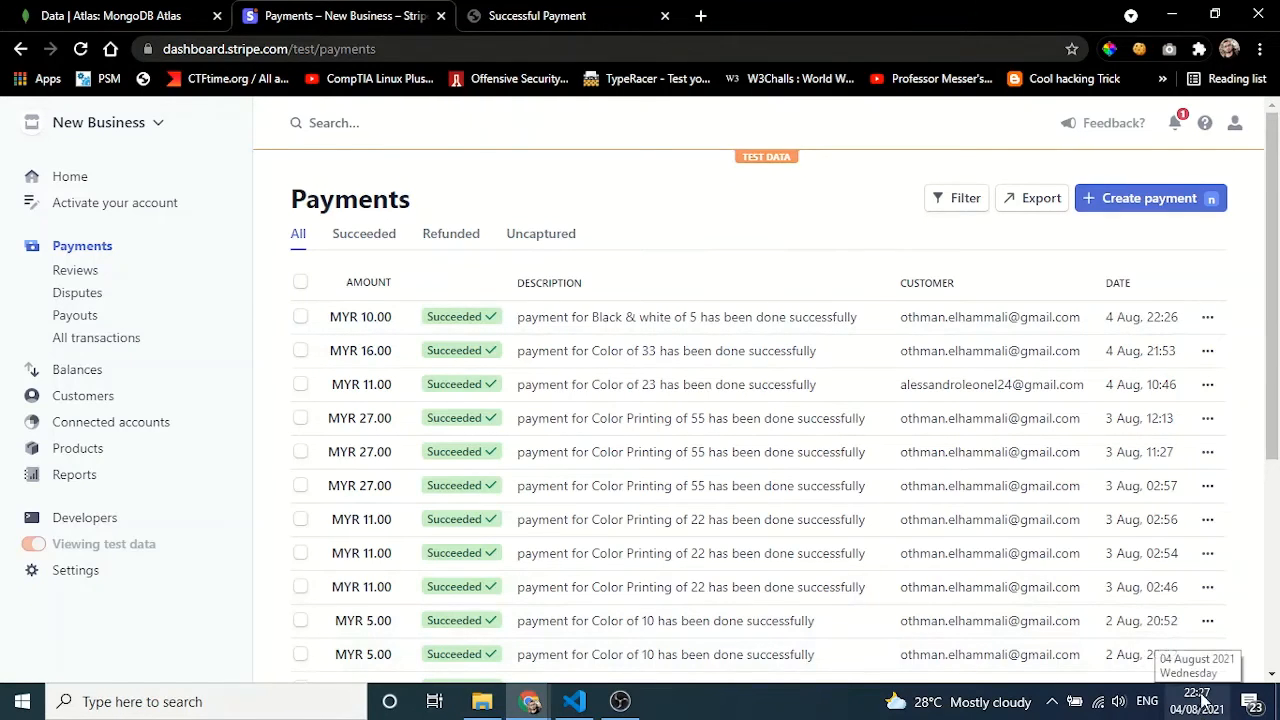
click(78, 12)
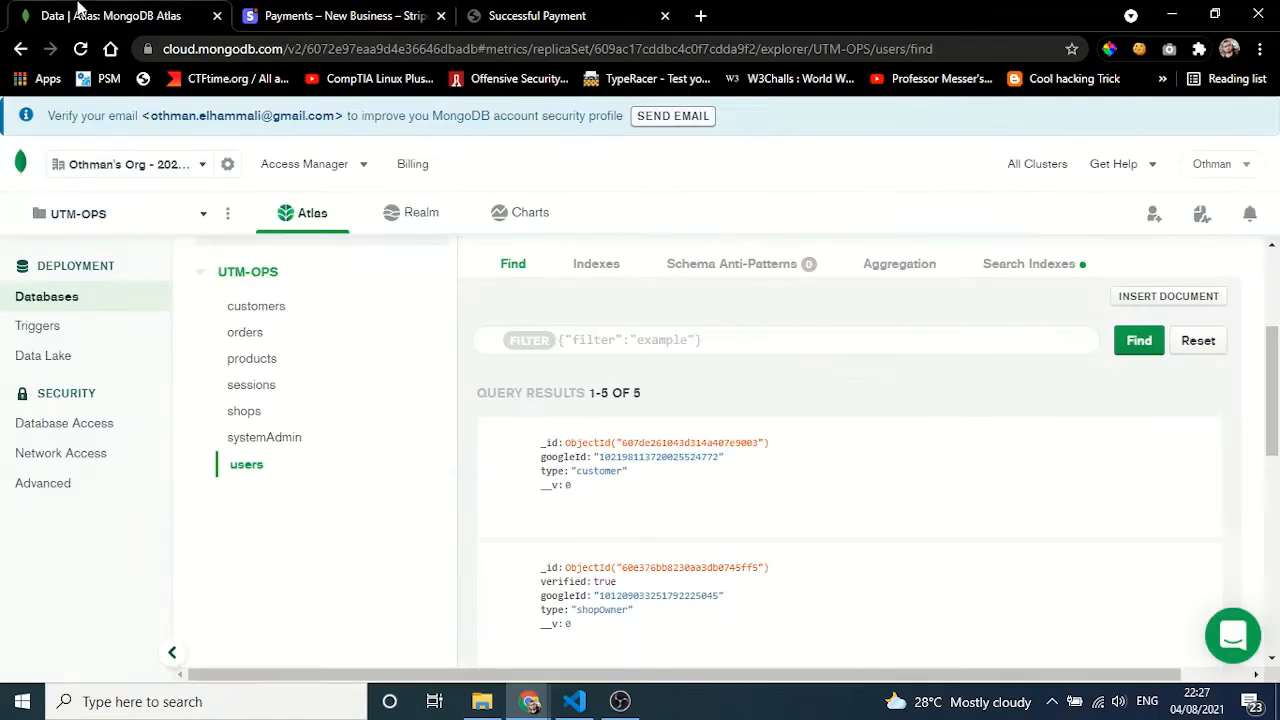
click(540, 14)
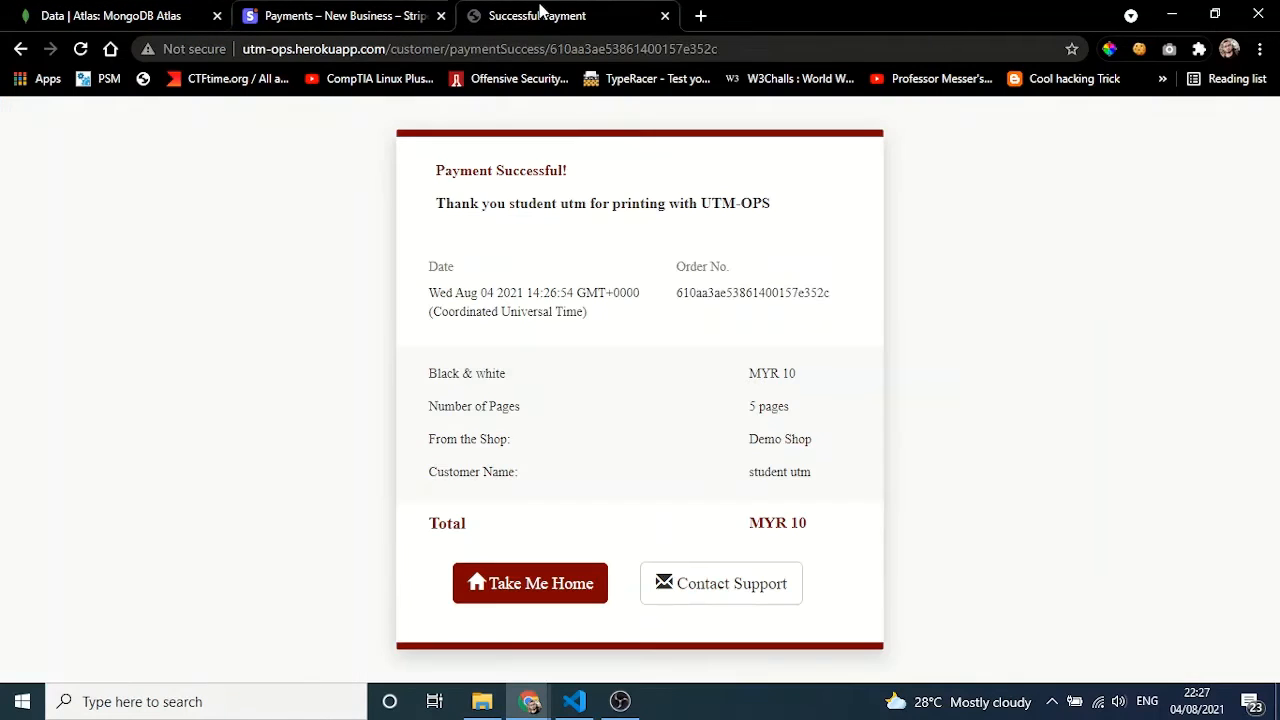
Return to the customer dashboard and search the available printing shops for "the" and "agug", clearing the search each time
click(518, 591)
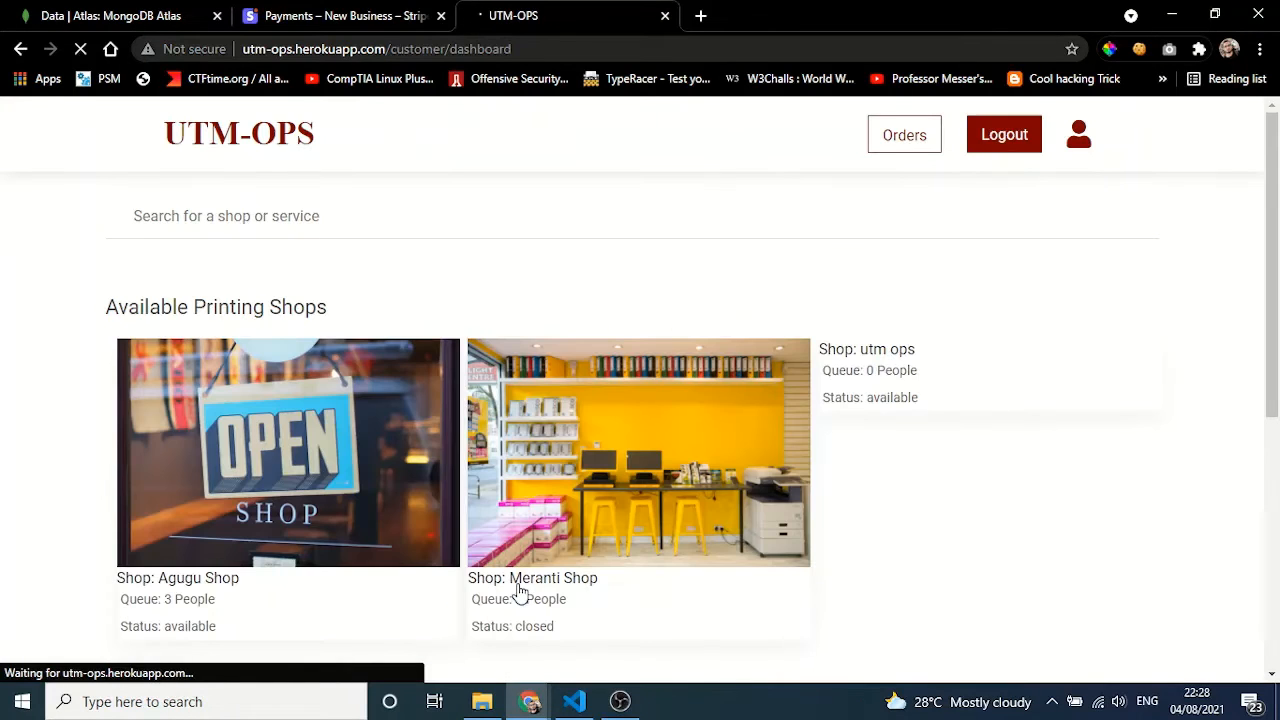
click(314, 216)
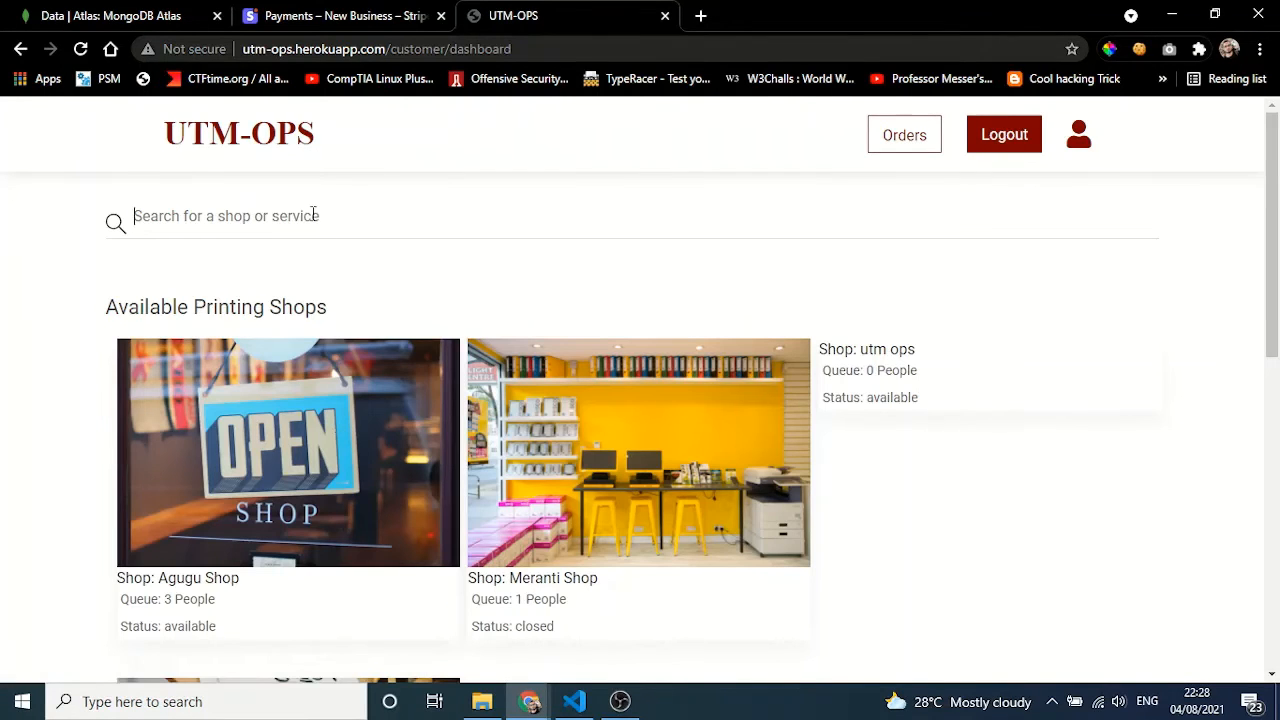
text(the)
key(BackSpace)
key(BackSpace)
key(BackSpace)
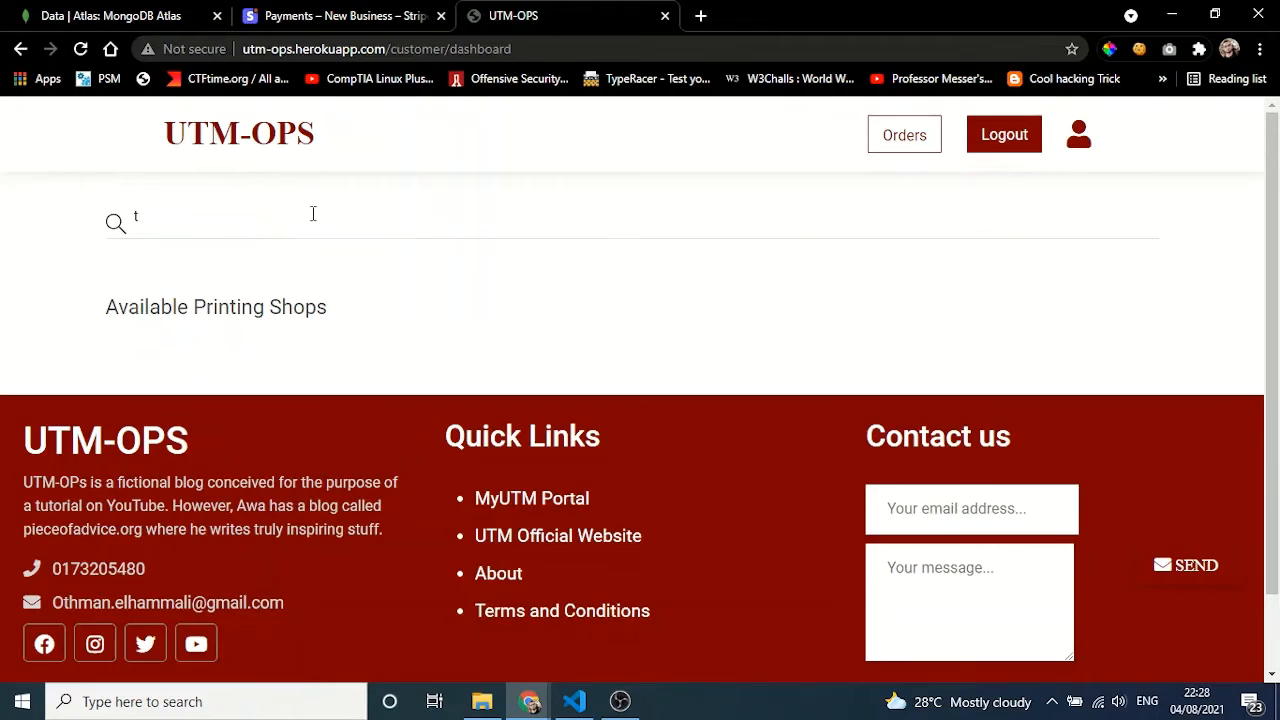
text(the)
key(BackSpace)
key(BackSpace)
text(agug)
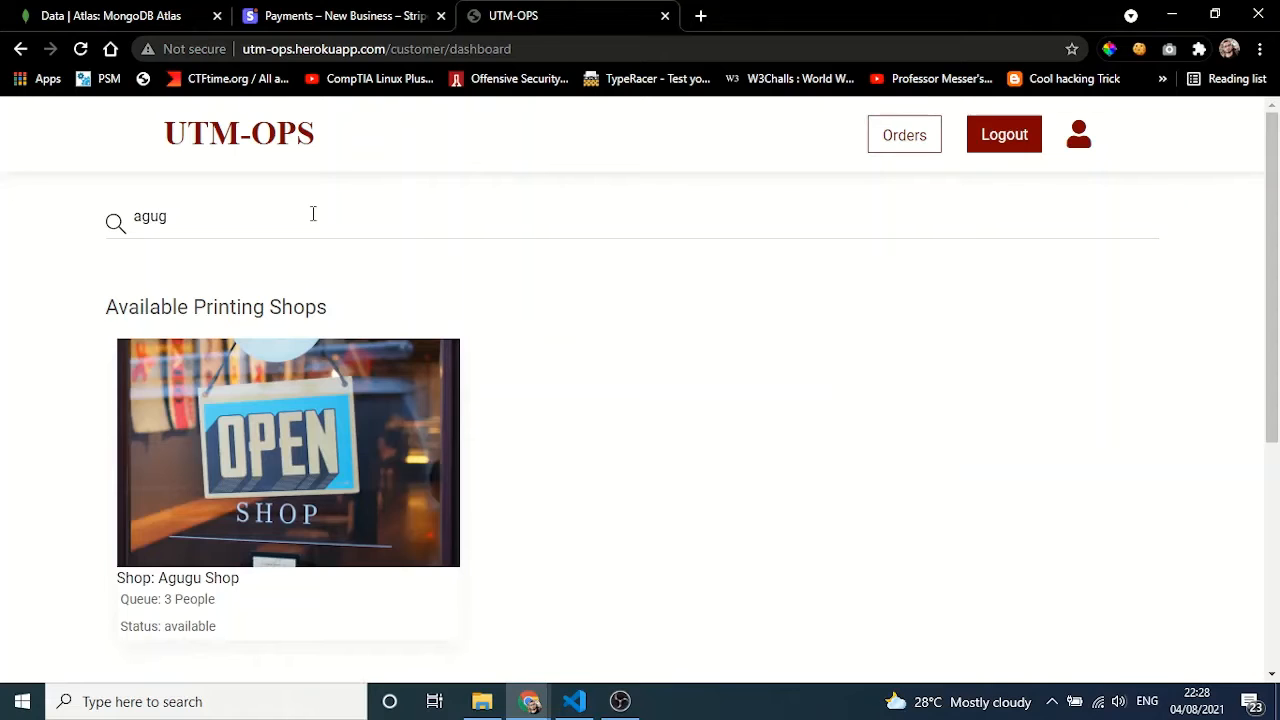
key(BackSpace)
key(BackSpace)
key(BackSpace)
key(BackSpace)
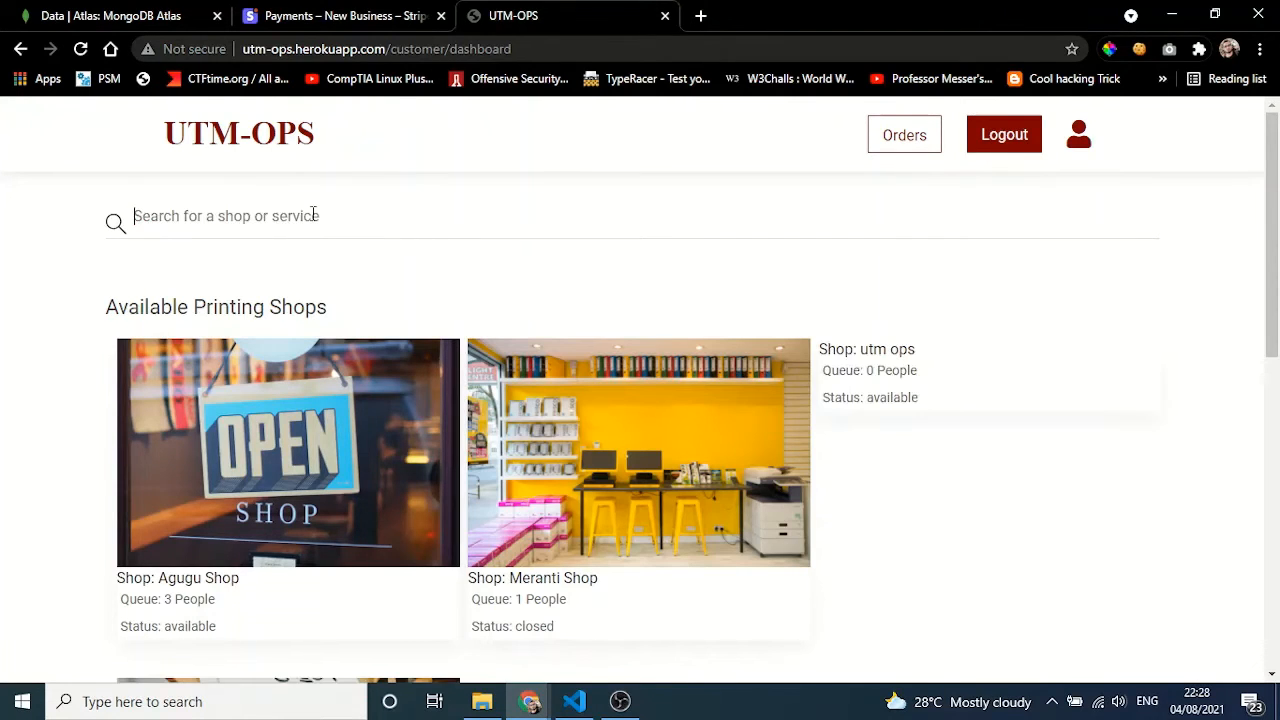
Open the Agugu Shop's page and search its services for "sh" and "the", clearing the search each time
click(318, 518)
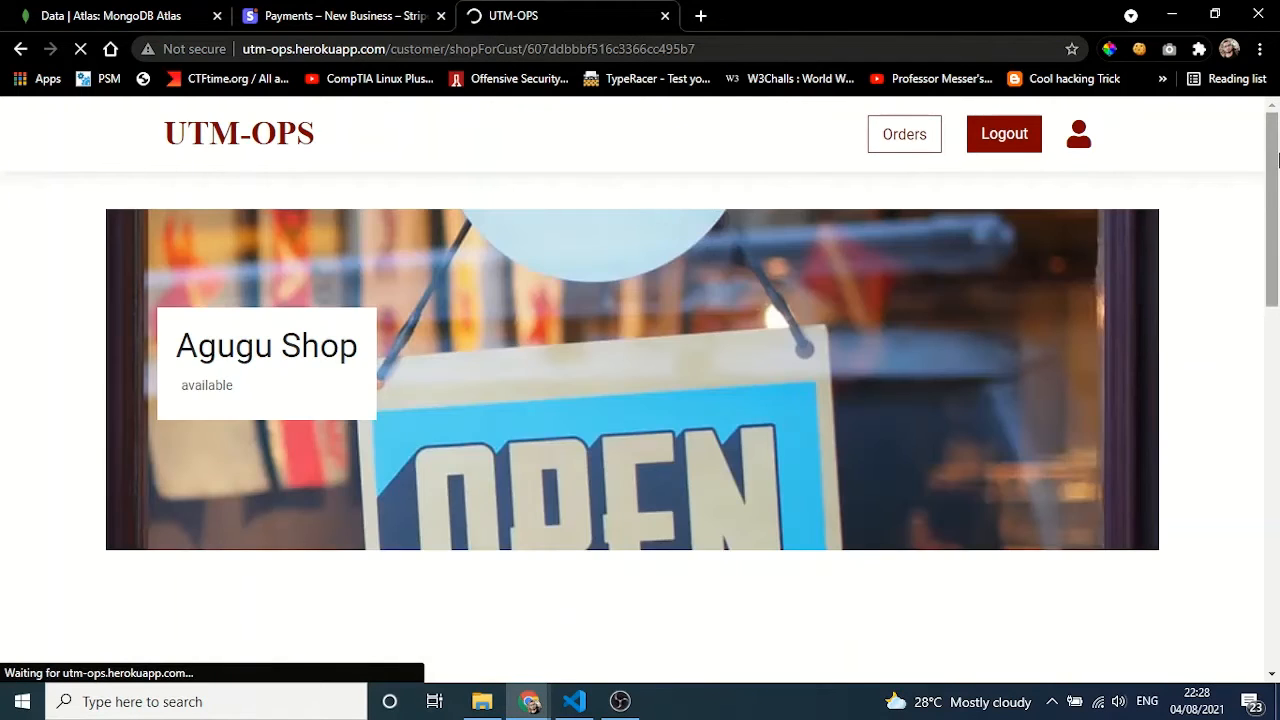
drag(1266, 206, 1249, 113)
drag(1274, 253, 1274, 288)
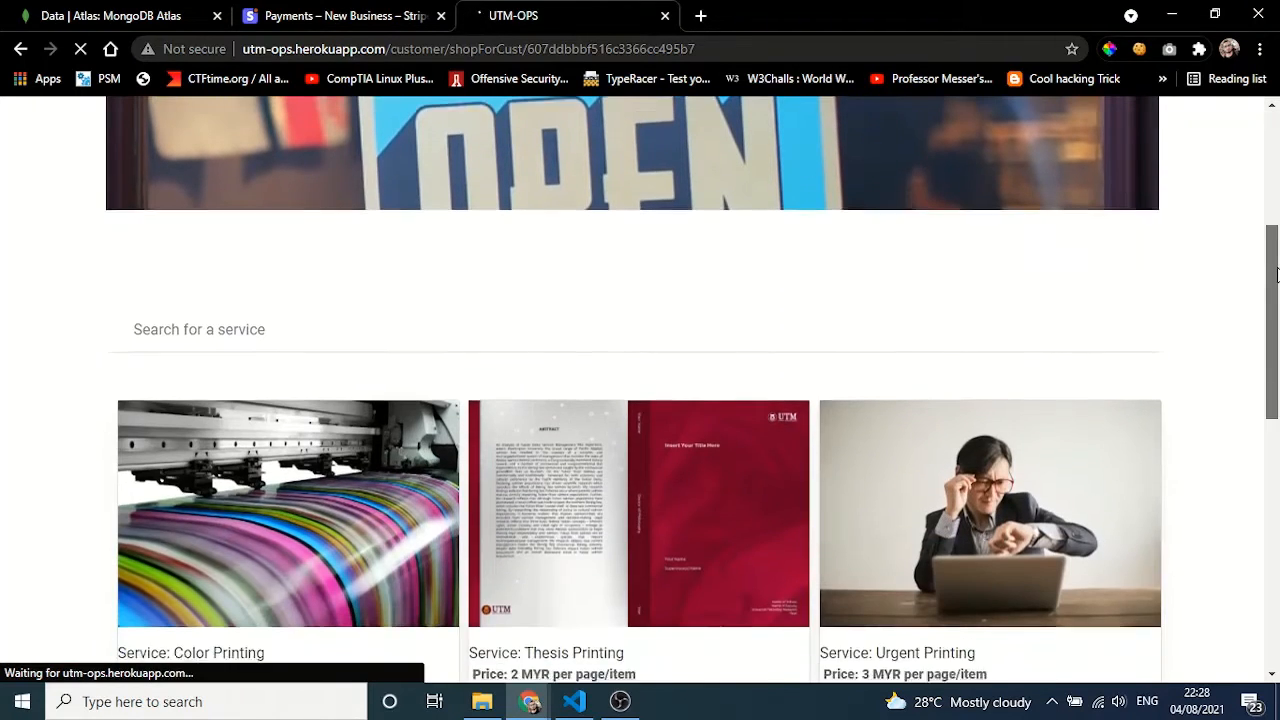
click(368, 318)
text(sh)
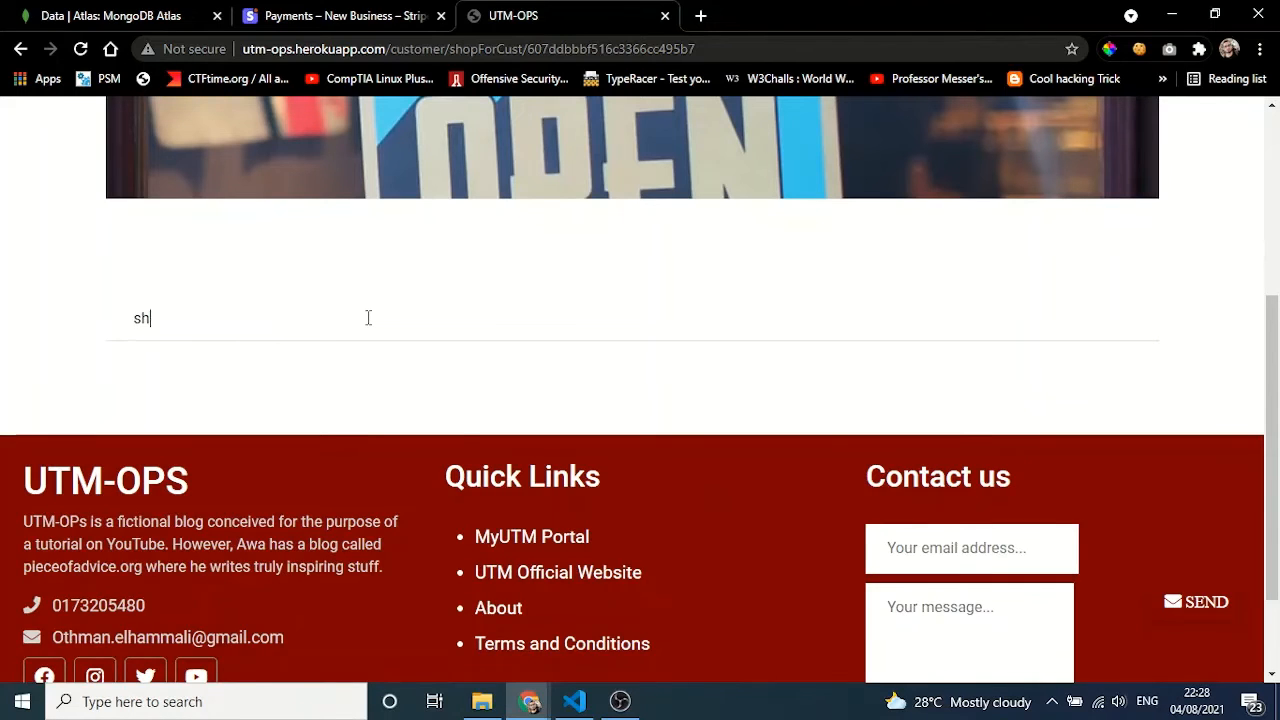
key(BackSpace)
key(BackSpace)
text(thei)
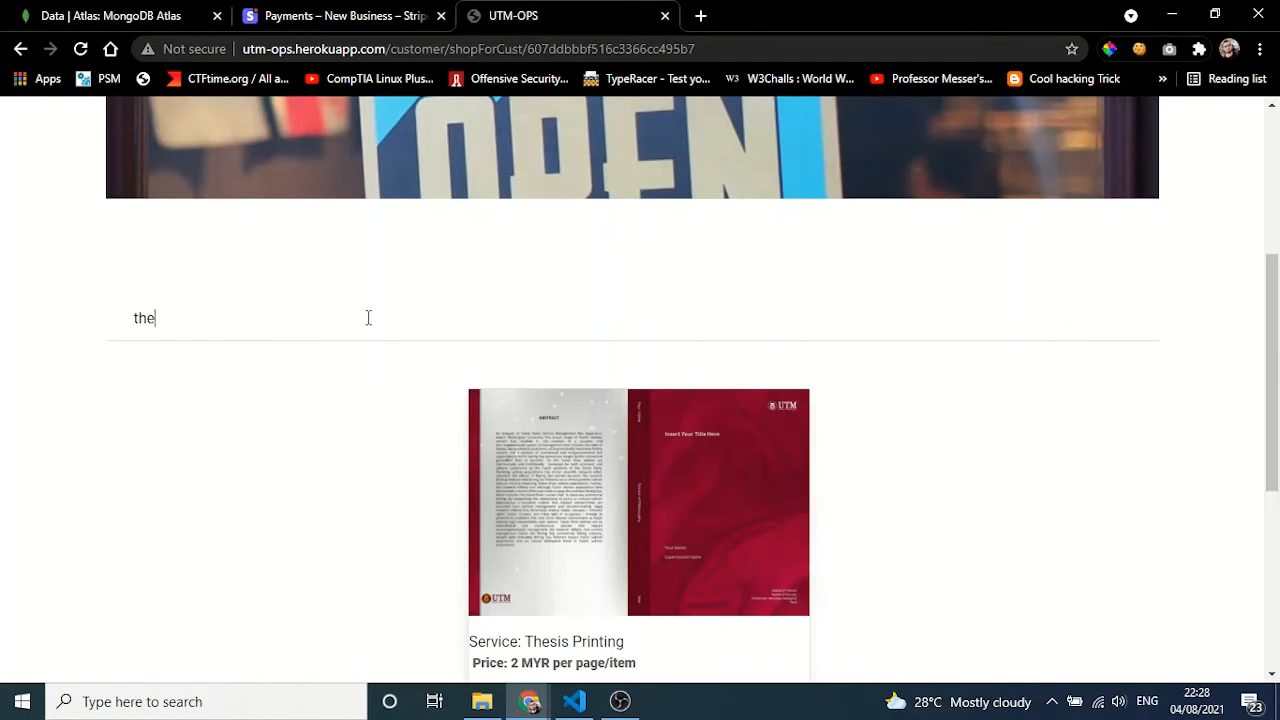
key(BackSpace)
key(BackSpace)
key(BackSpace)
key(BackSpace)
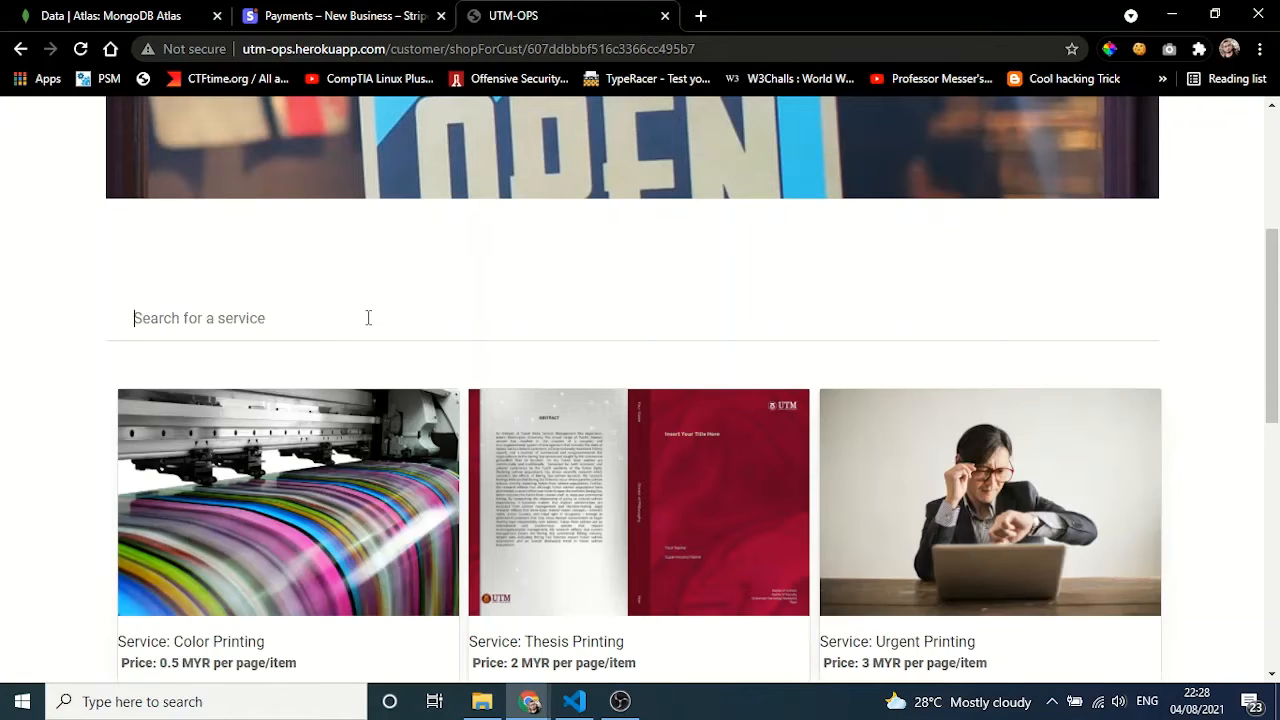
Search the Agugu Shop's services for "ur" and clear the search
text(ur)
key(BackSpace)
drag(1272, 281, 1273, 138)
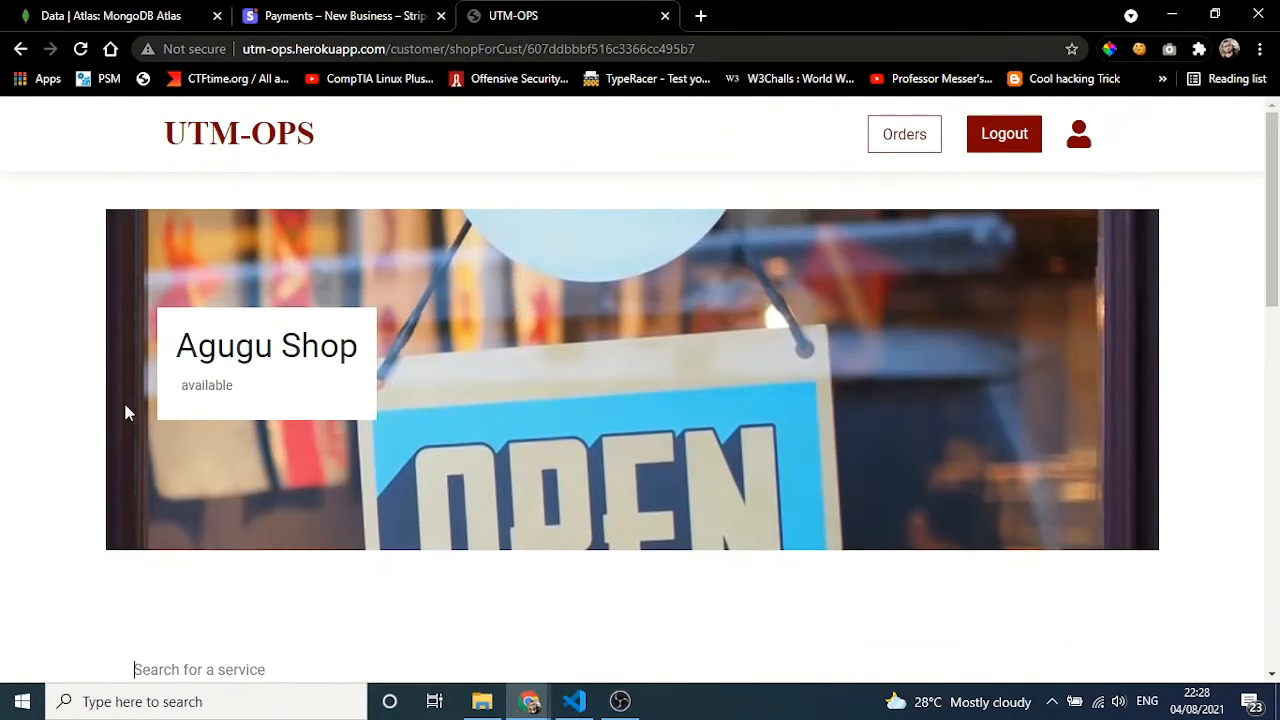
drag(1273, 165, 1262, 88)
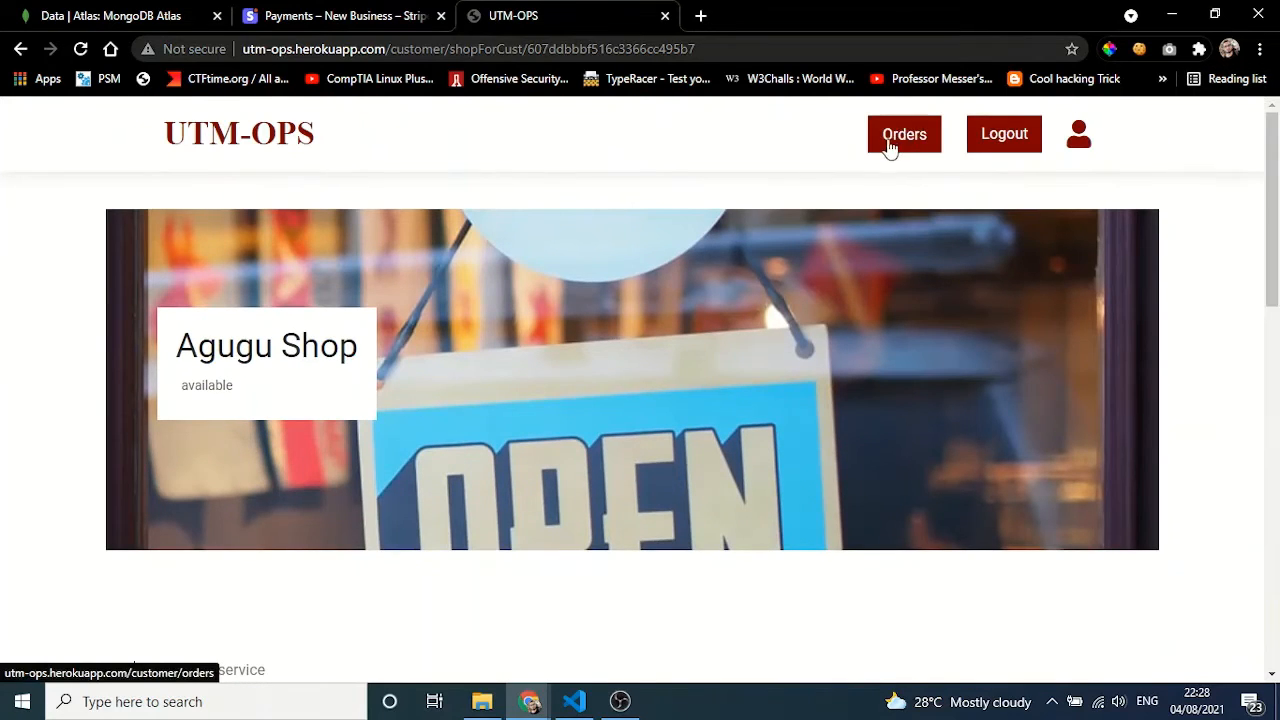
Edit the customer profile, filling in the matric number, IC number and phone number, and submit the changes
click(1079, 141)
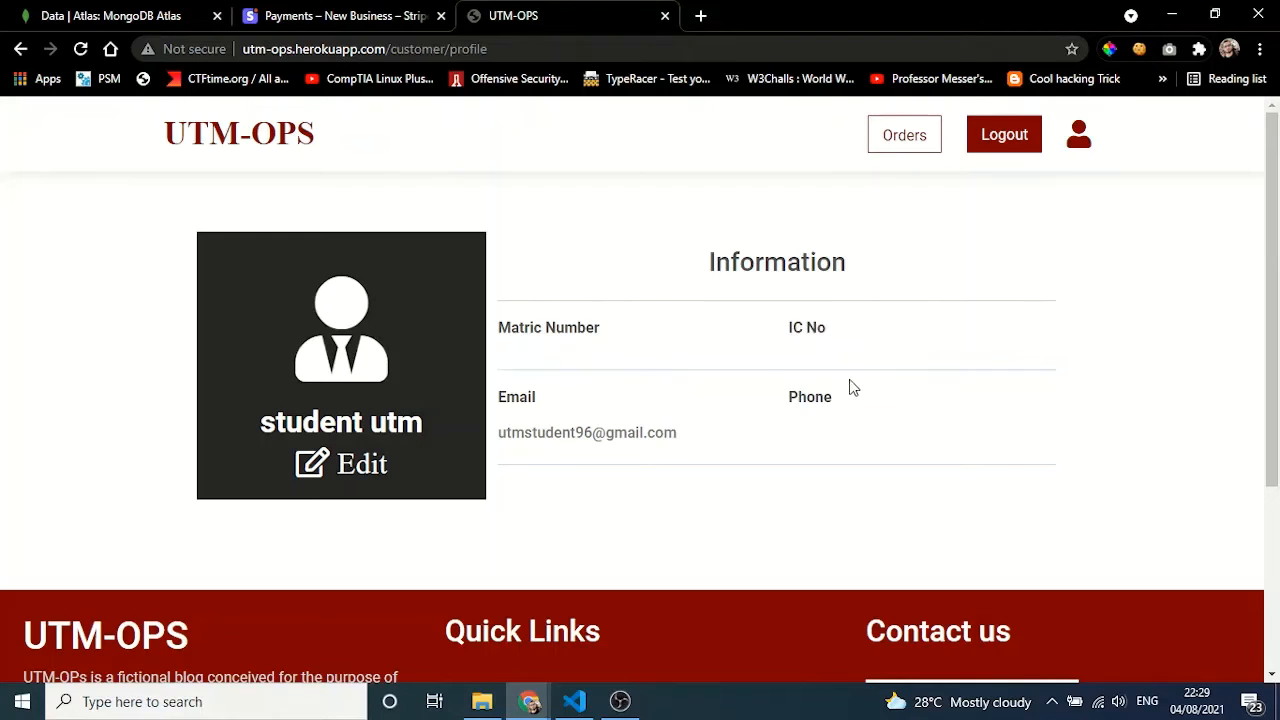
click(365, 466)
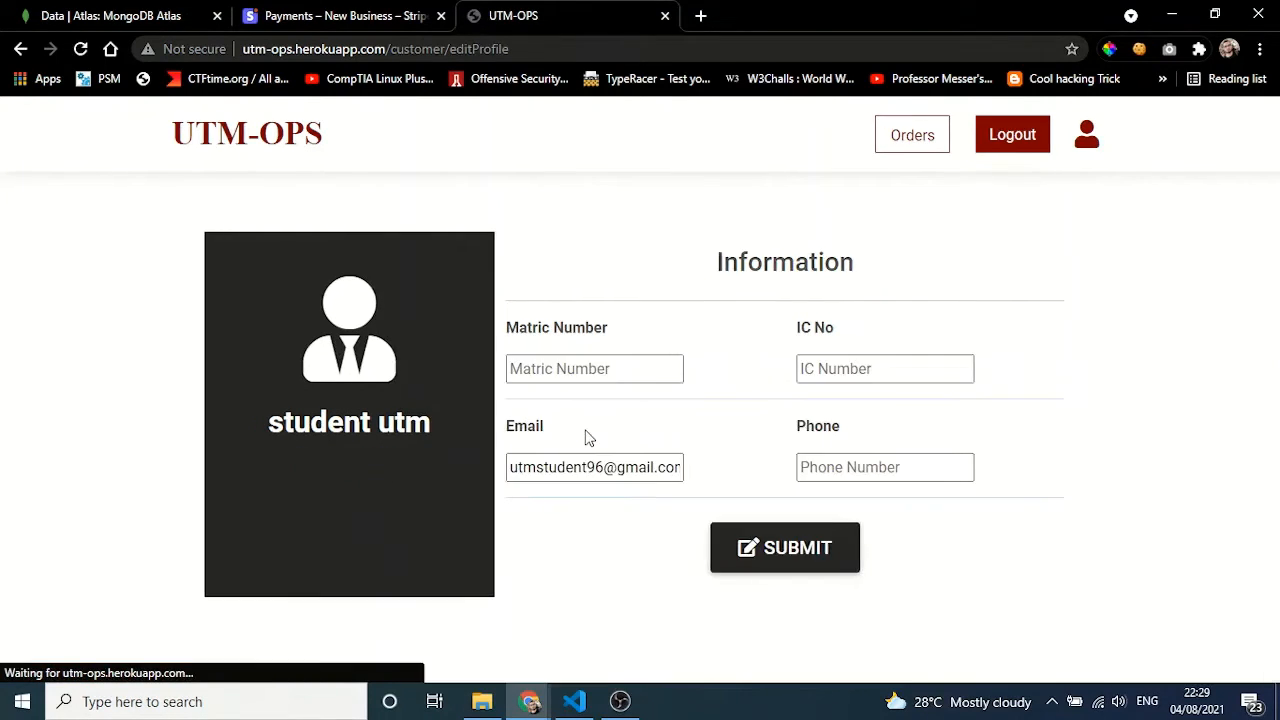
click(633, 369)
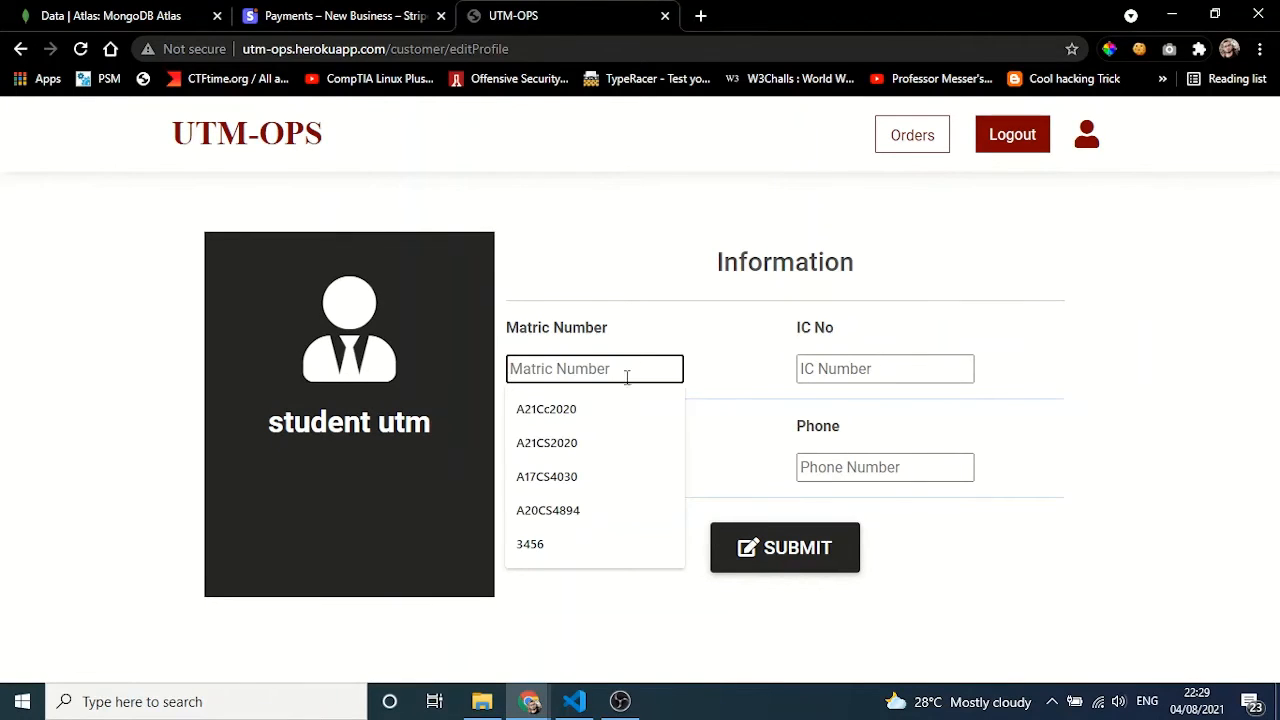
click(570, 480)
click(824, 375)
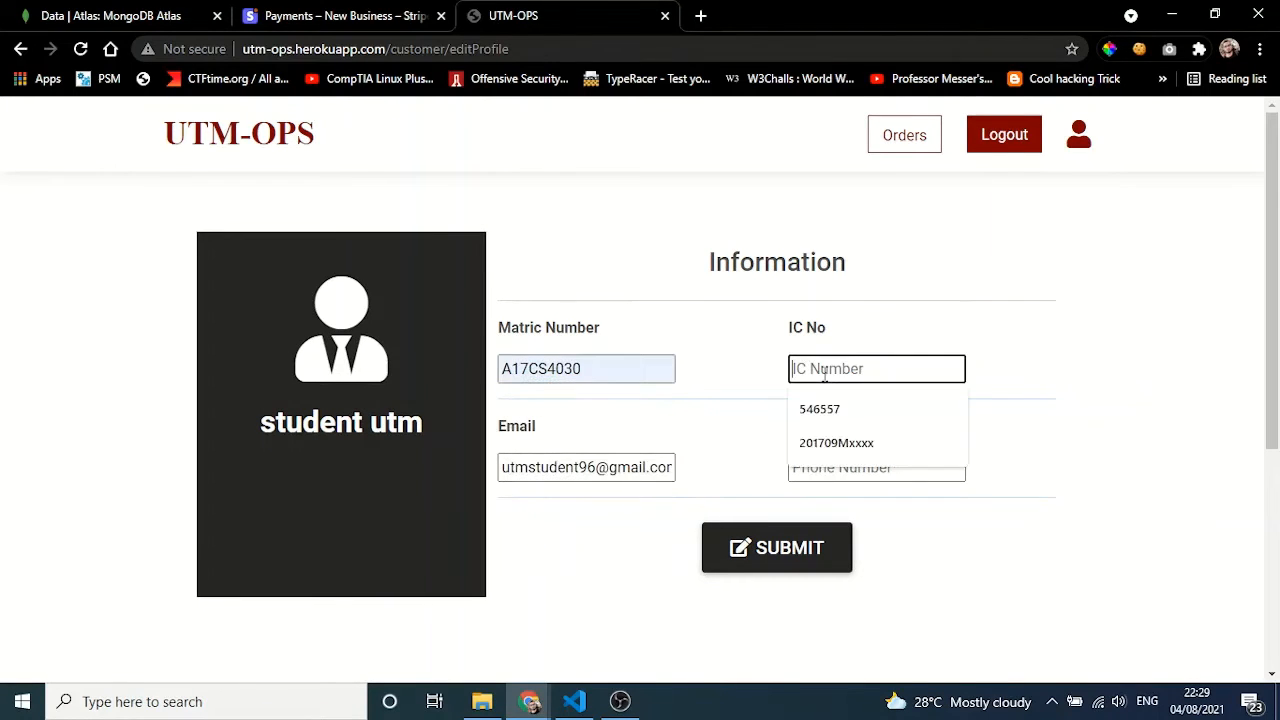
click(837, 442)
click(841, 468)
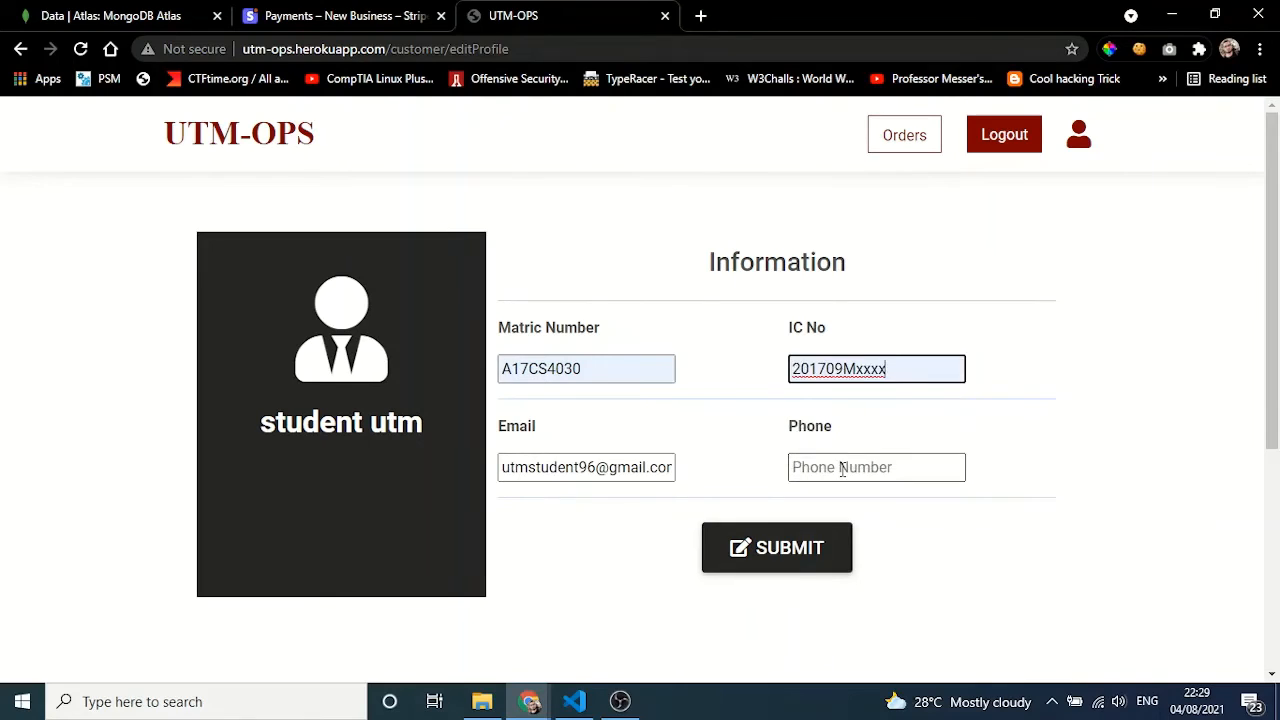
click(840, 561)
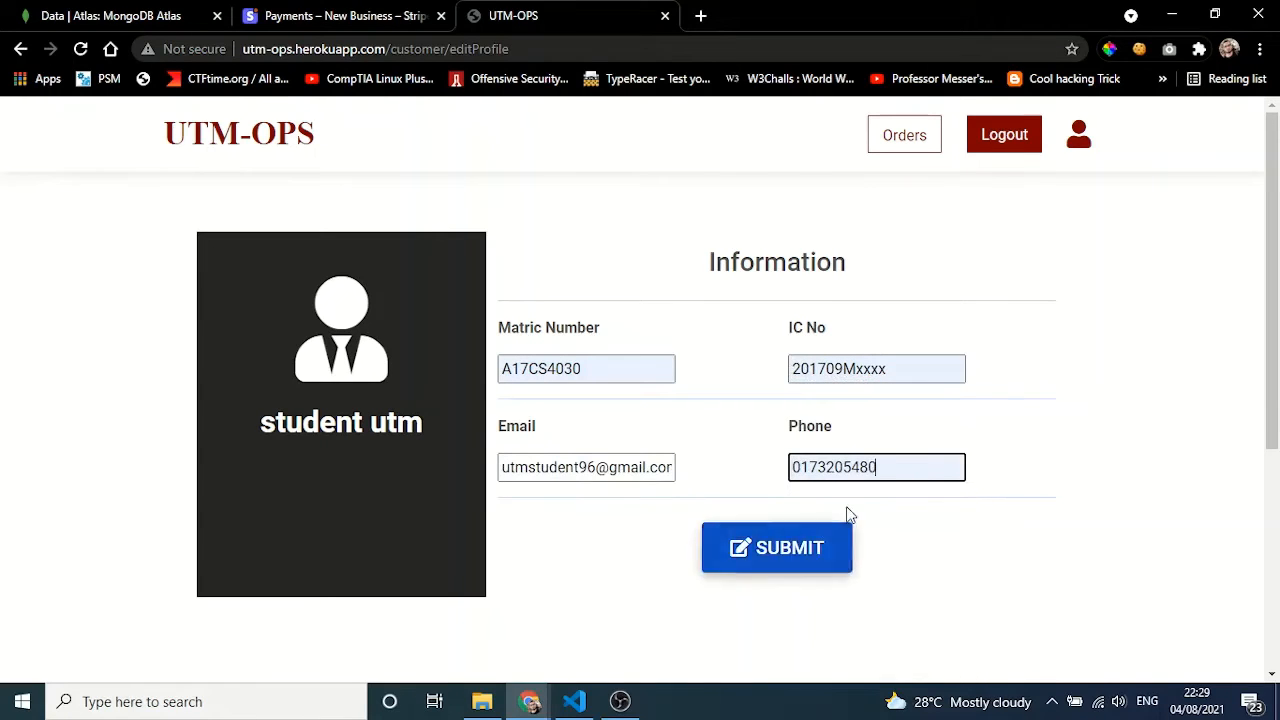
click(763, 553)
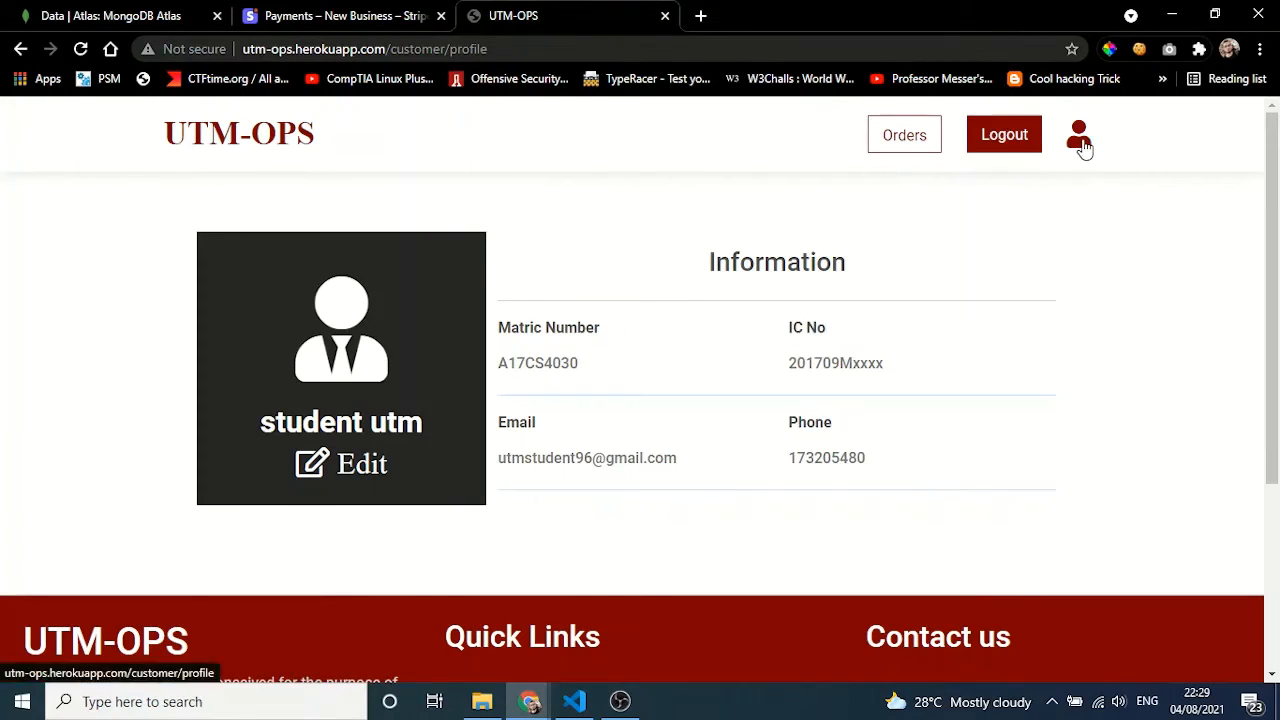
Return to the customer dashboard and fill in the sender's e-mail address in the footer's Contact us form
click(255, 145)
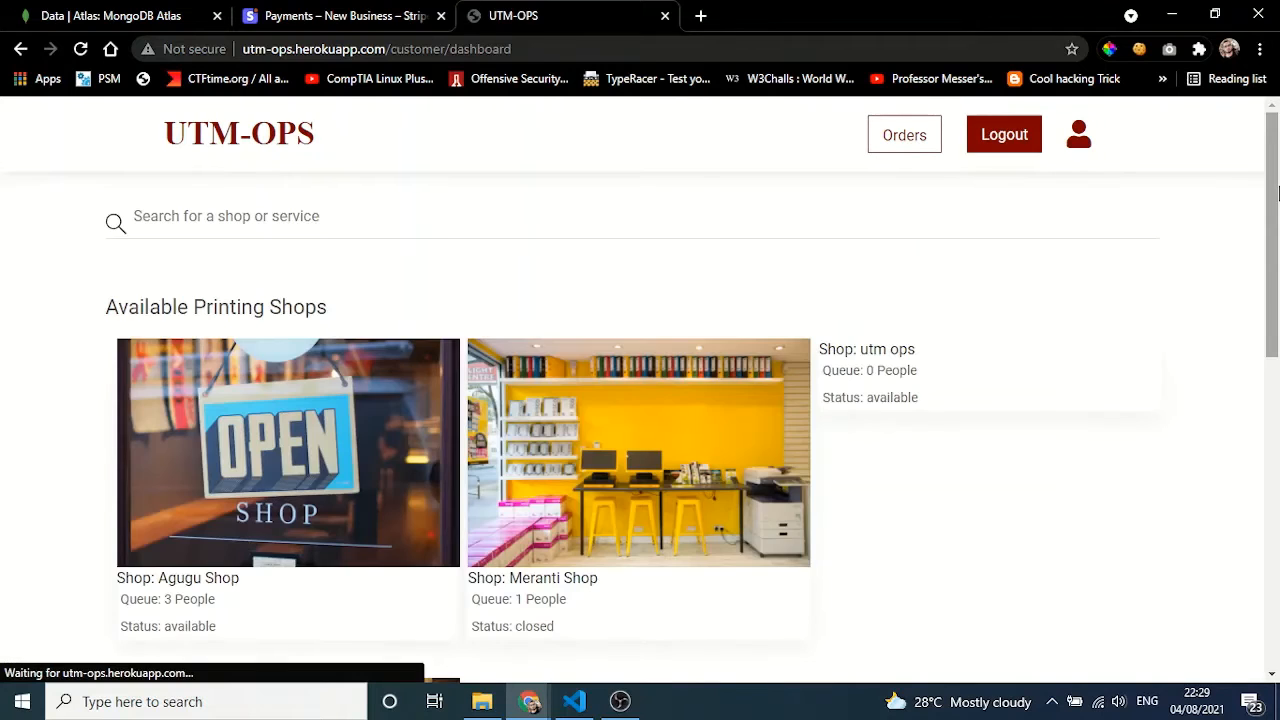
drag(1278, 193, 1277, 503)
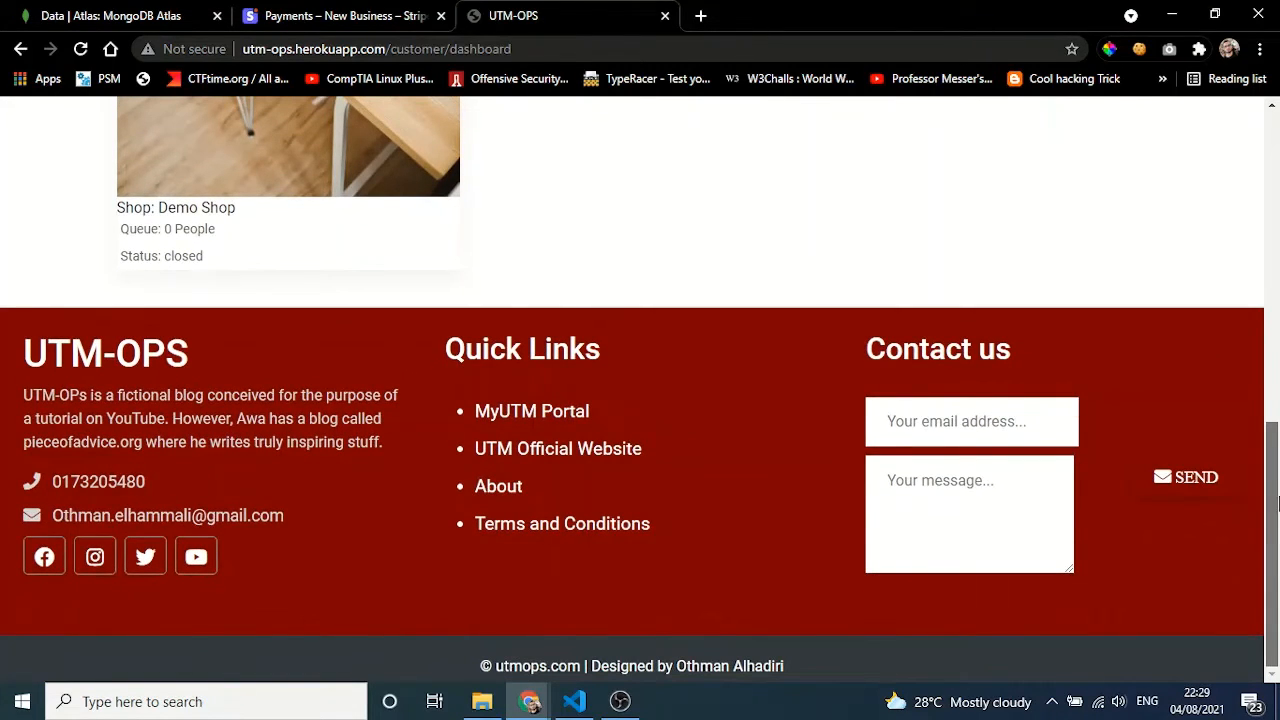
click(956, 419)
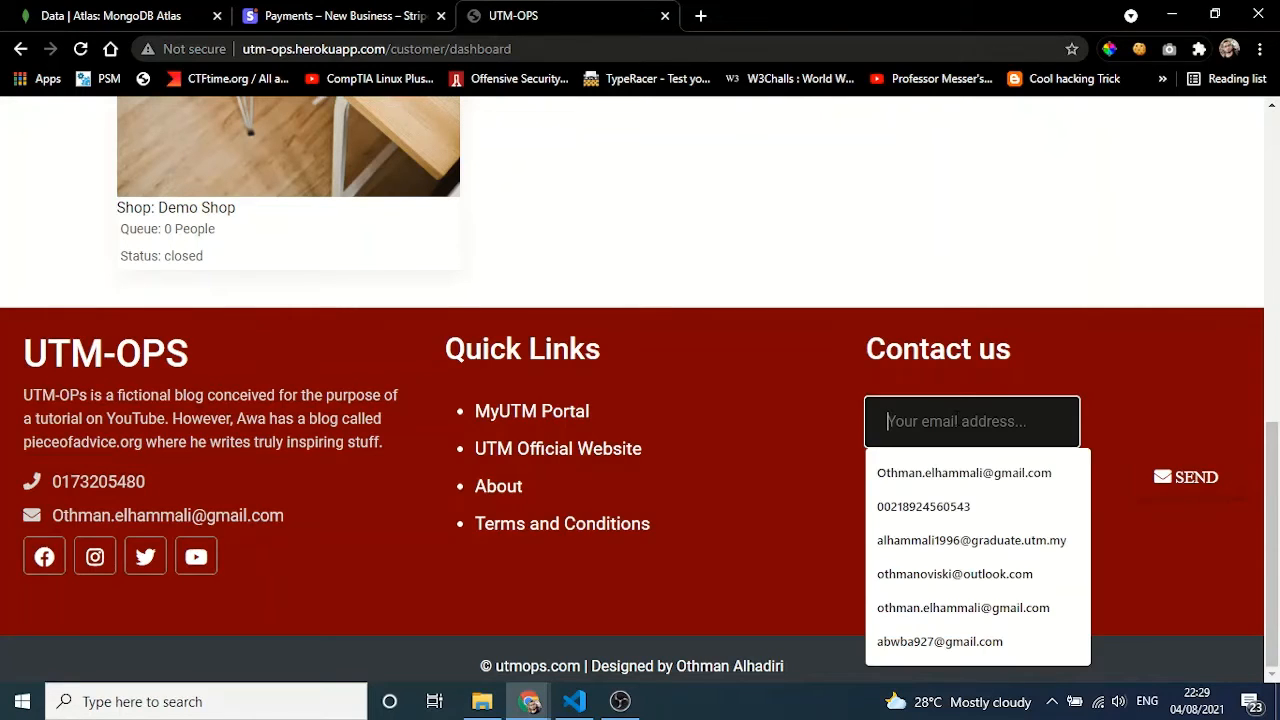
click(952, 466)
double_click(945, 421)
triple_click(945, 421)
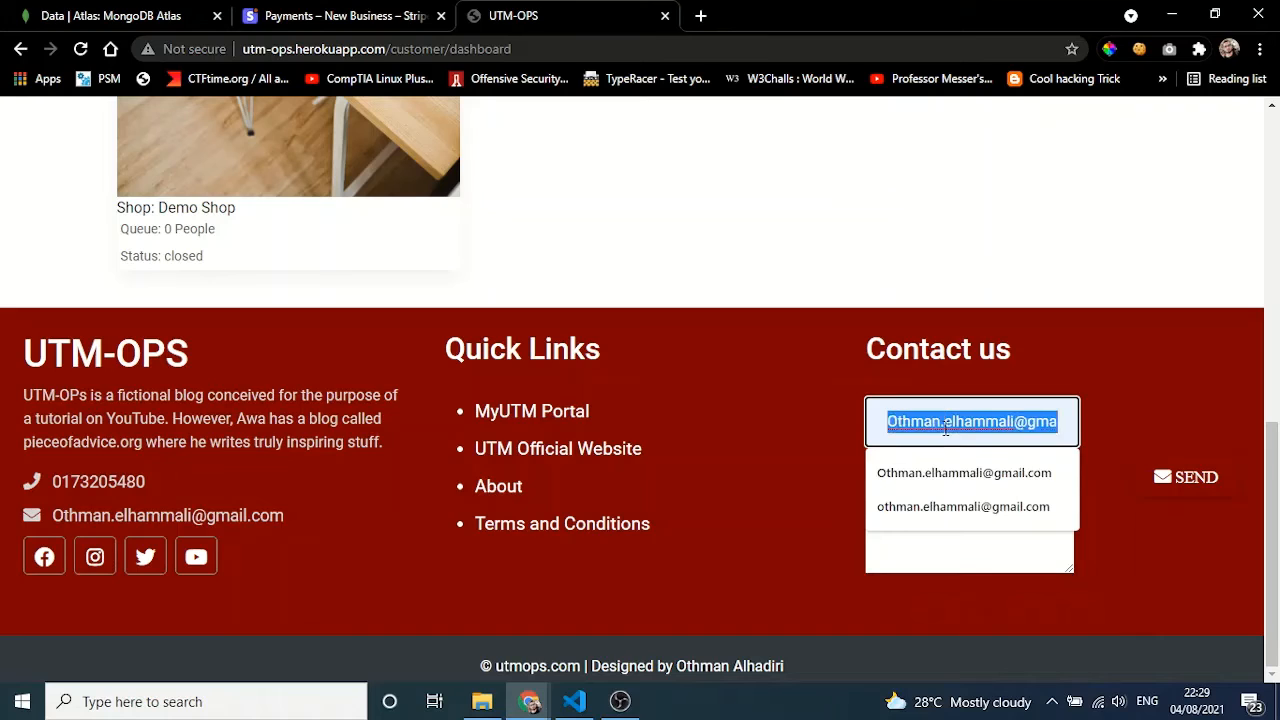
key(BackSpace)
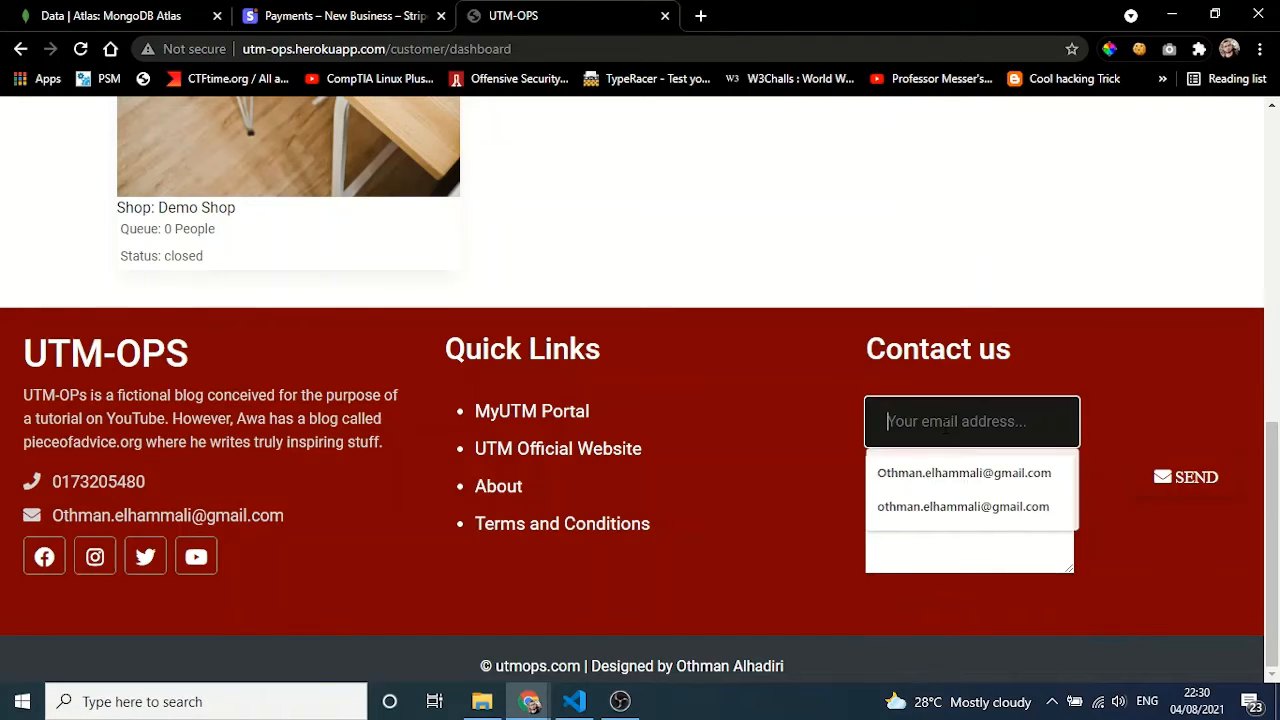
click(930, 470)
Try to send the message "complain" through the Contact us form, and return to the customer dashboard
click(938, 495)
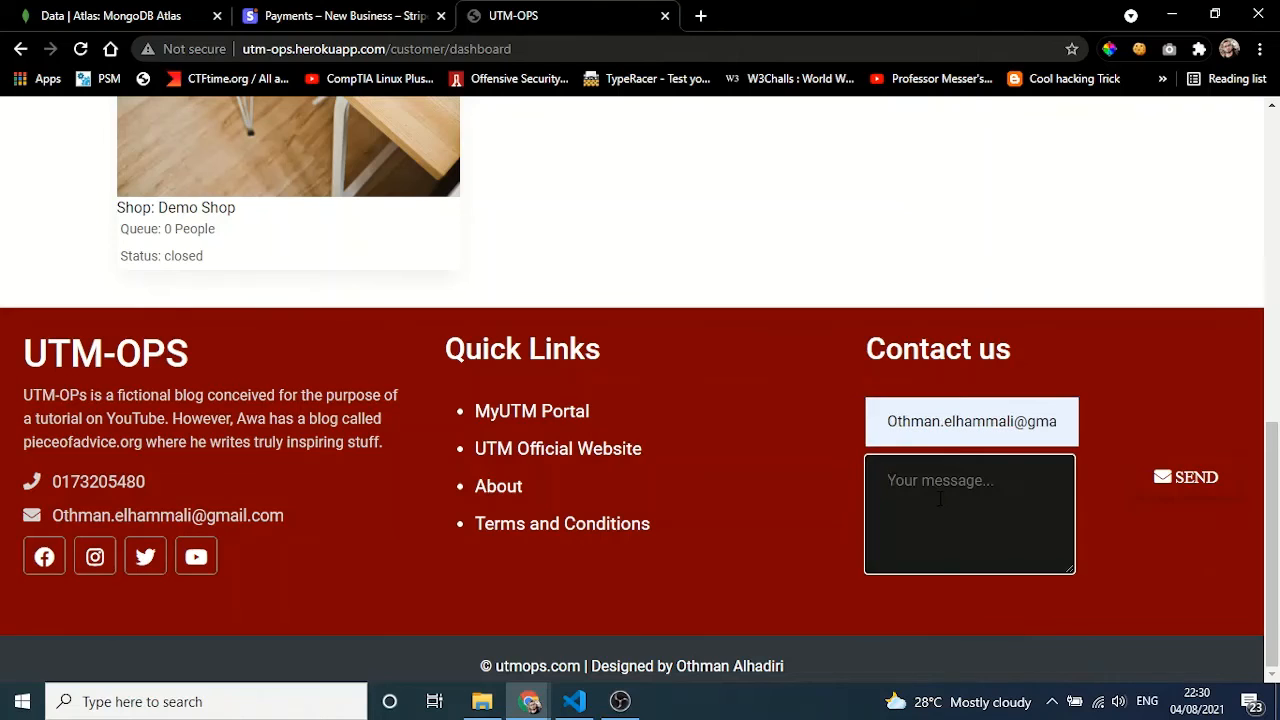
text(sj;kdfsnf)
key(BackSpace)
key(BackSpace)
key(BackSpace)
key(BackSpace)
key(BackSpace)
key(BackSpace)
key(BackSpace)
text(comlain)
key(BackSpace)
key(BackSpace)
text(pl;ain)
key(BackSpace)
key(BackSpace)
text(ain)
click(1168, 483)
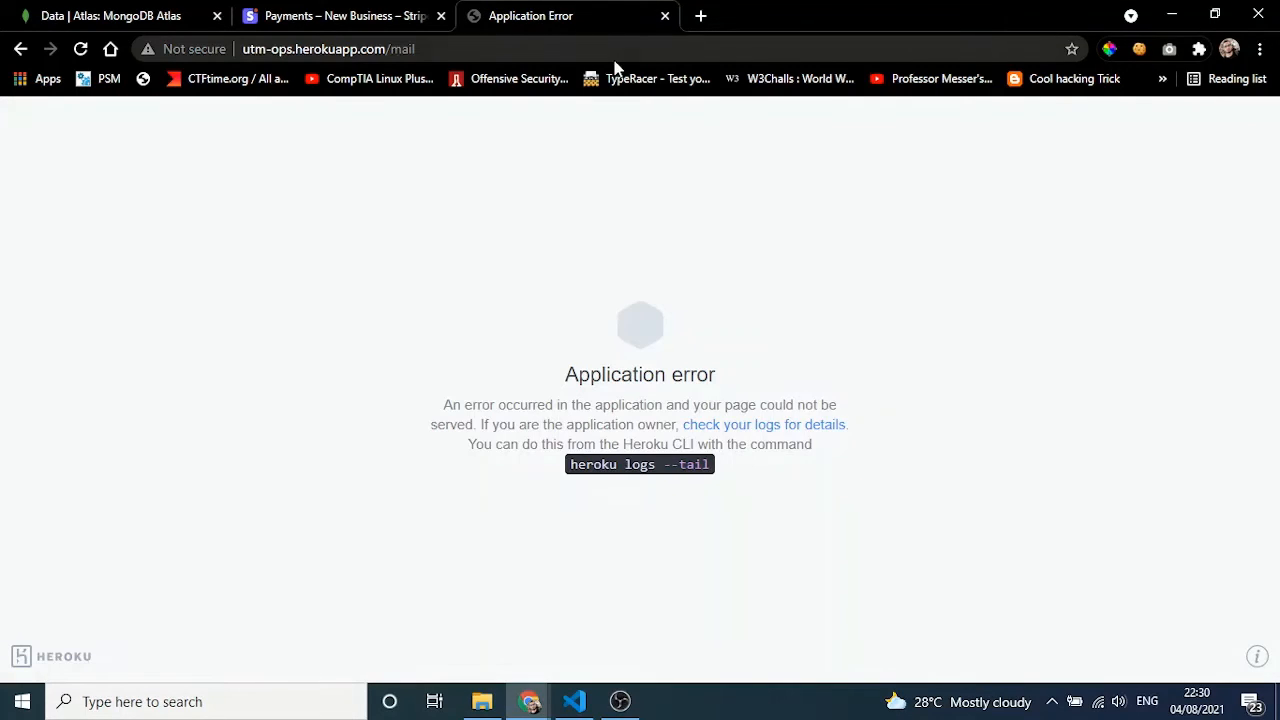
click(17, 52)
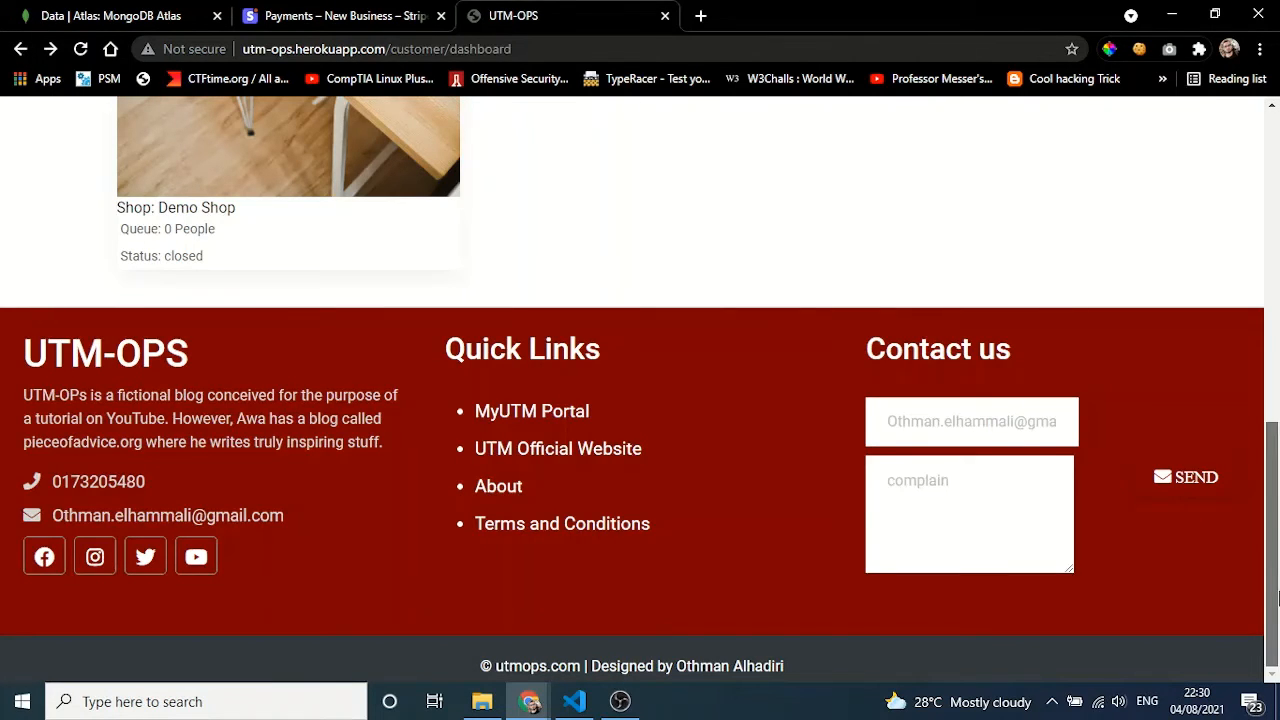
Log out of the customer account and sign in through Google with the Demo Shop owner's account
drag(1275, 597, 1273, 230)
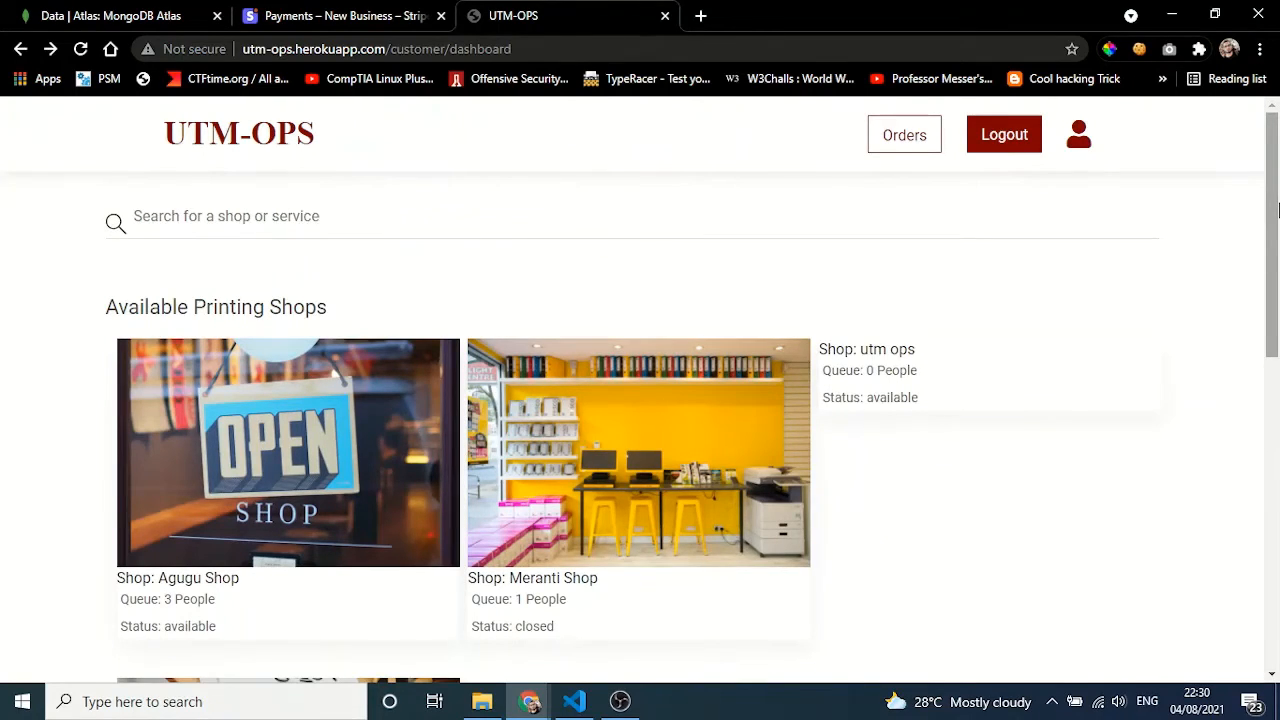
drag(1277, 207, 1276, 175)
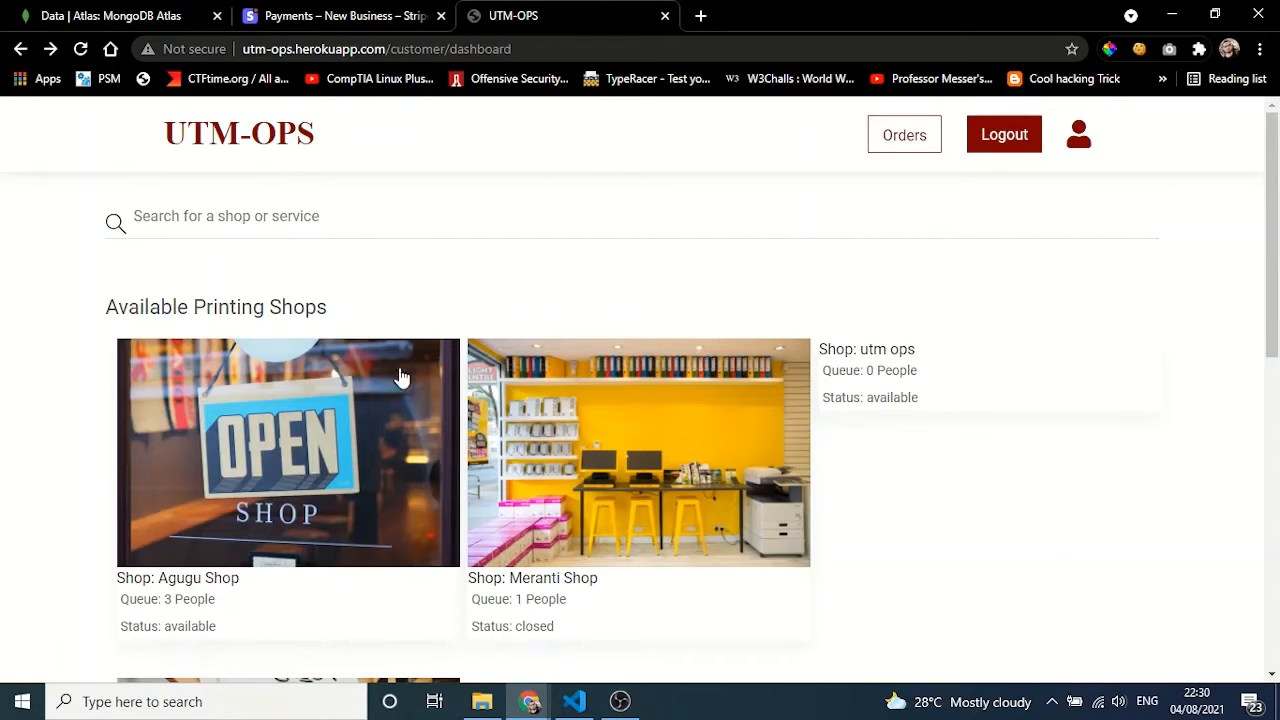
drag(1273, 222, 1274, 150)
click(1005, 147)
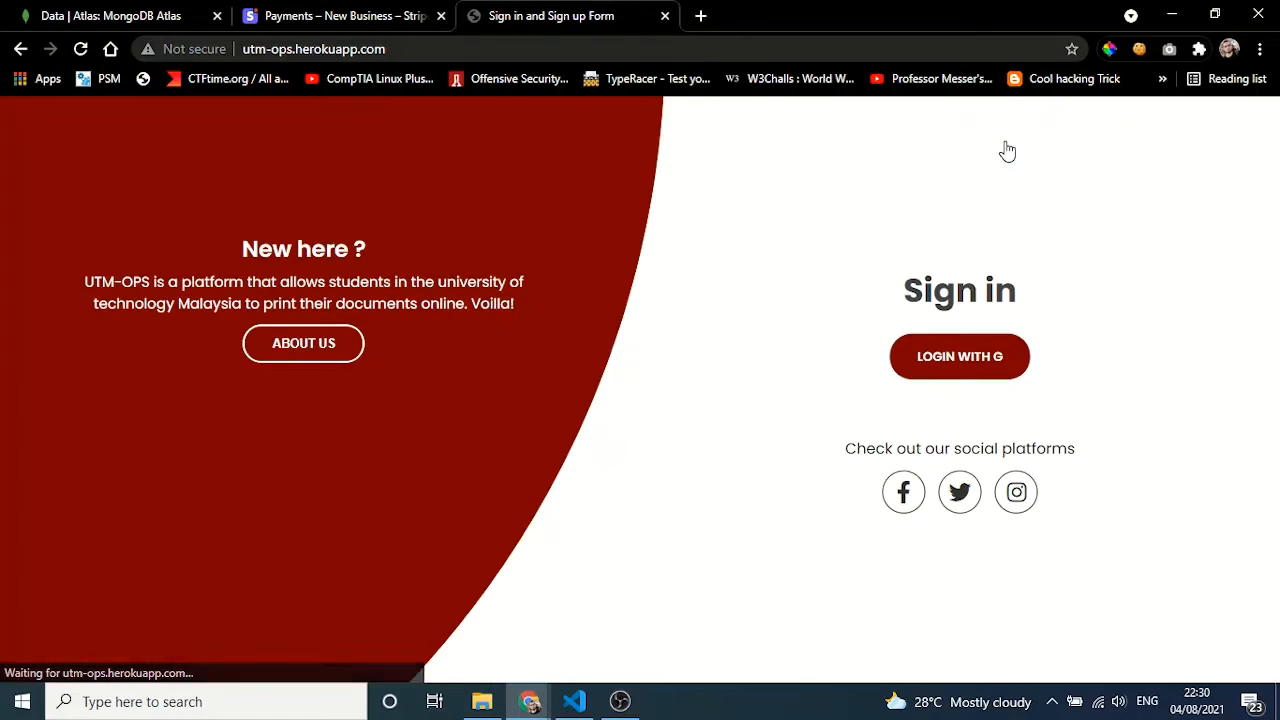
click(961, 370)
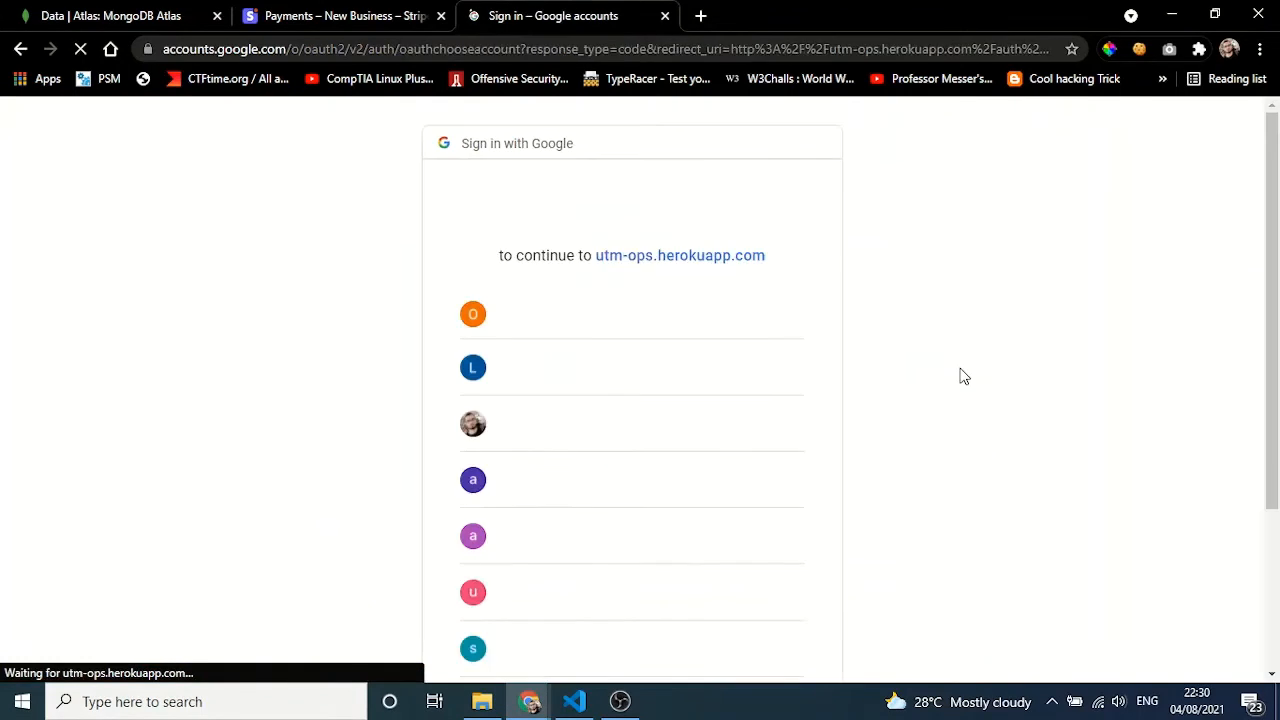
click(569, 600)
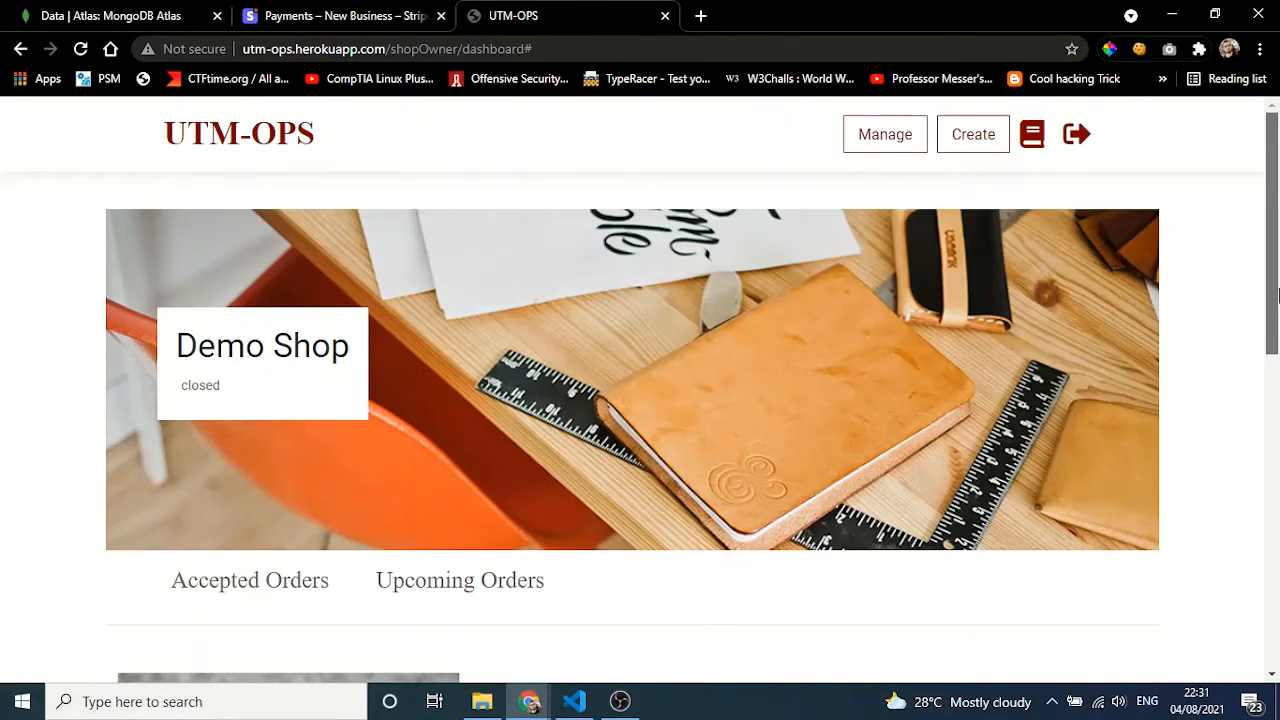
View the Demo Shop's accepted orders, and return to its upcoming orders
drag(1276, 300, 1277, 483)
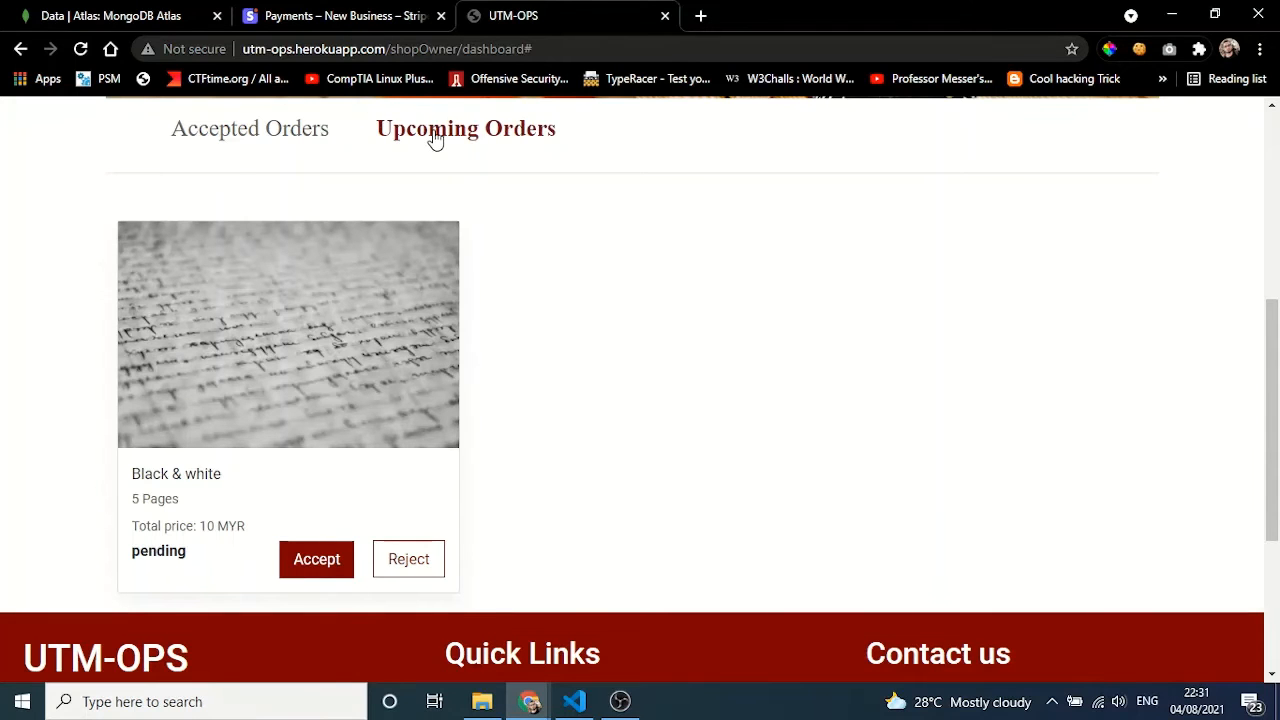
click(310, 127)
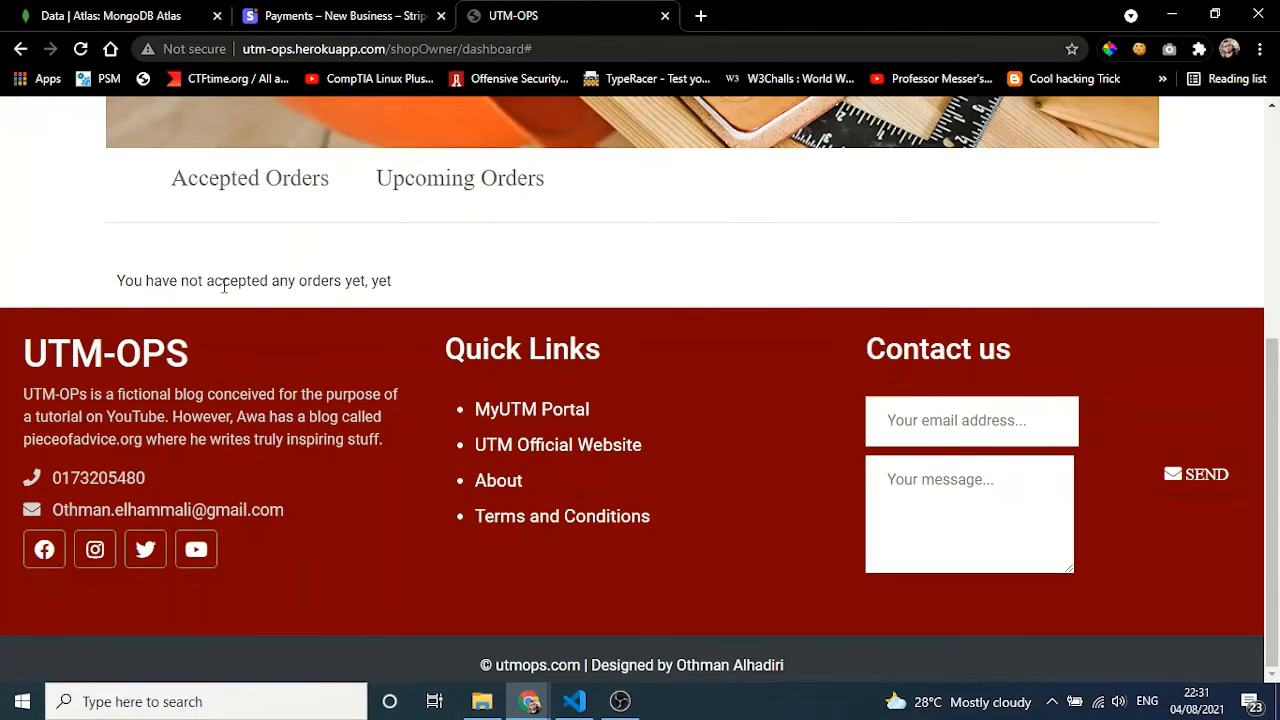
click(433, 184)
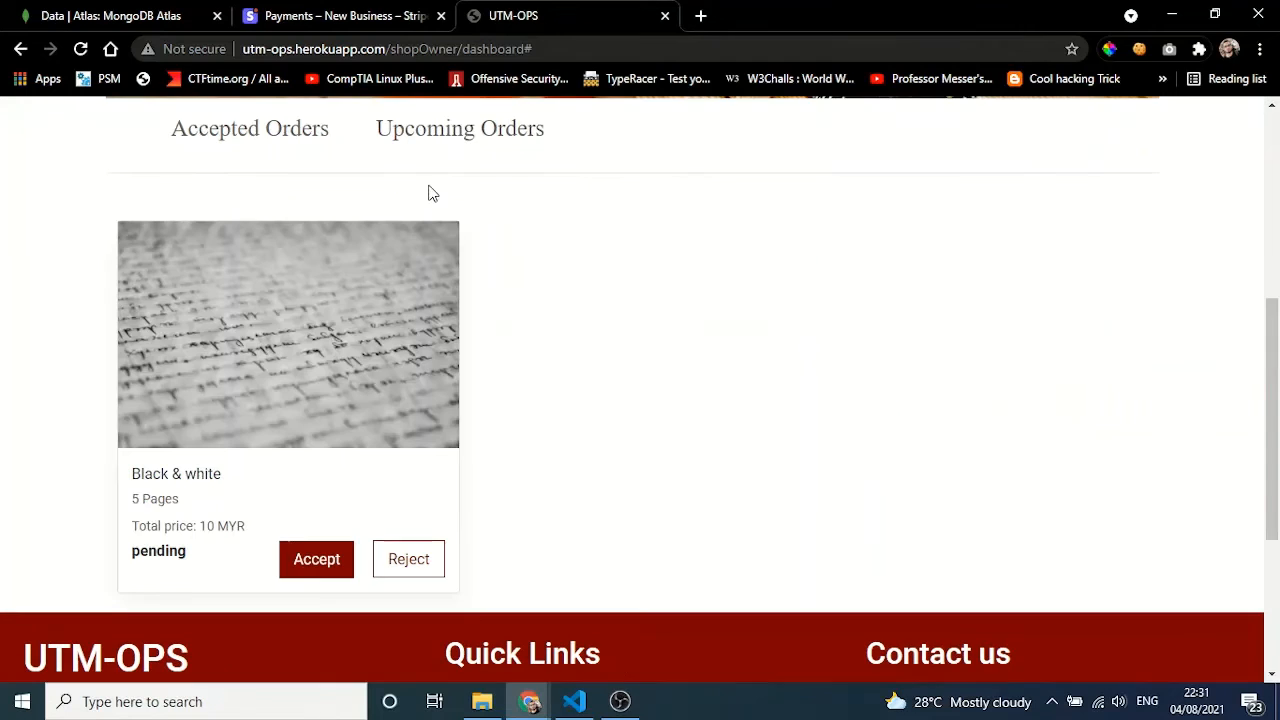
mouse_move(1274, 340)
mouse_down()
mouse_move(1277, 312)
mouse_move(1276, 337)
mouse_up()
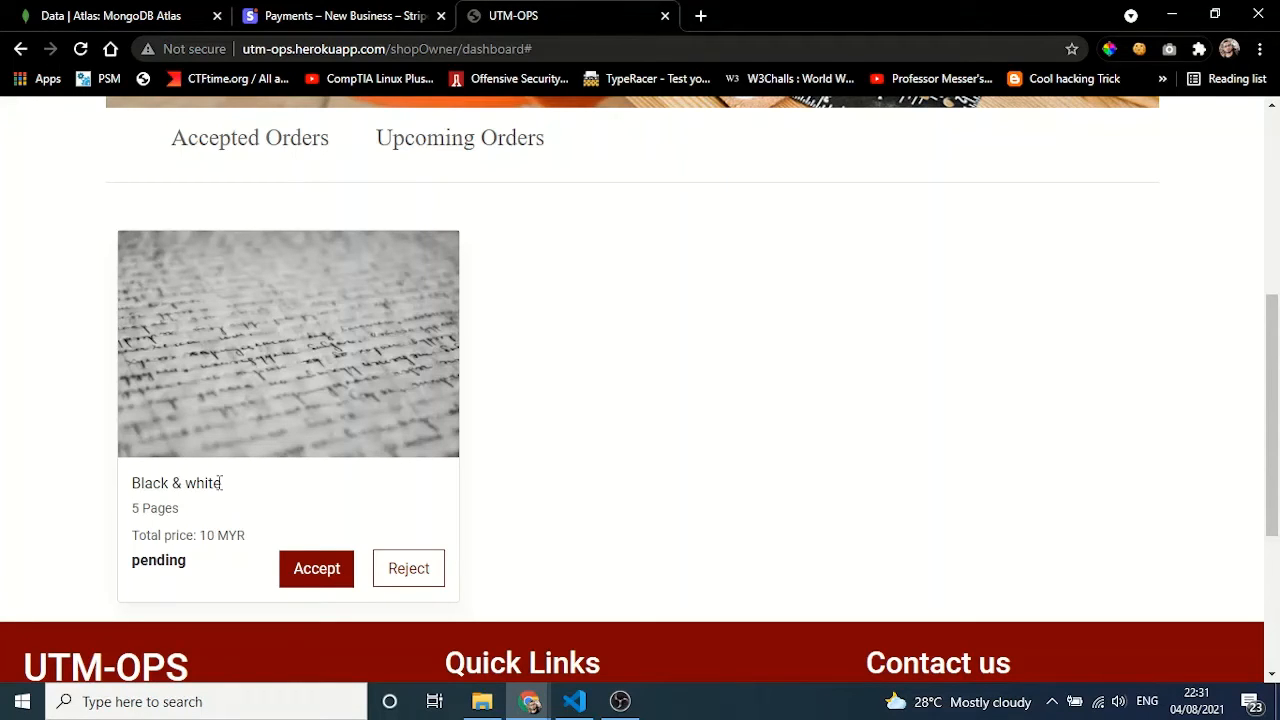
Review the pending Black & white order's service, page count, price and status, try to accept it, and go back
drag(222, 484, 126, 493)
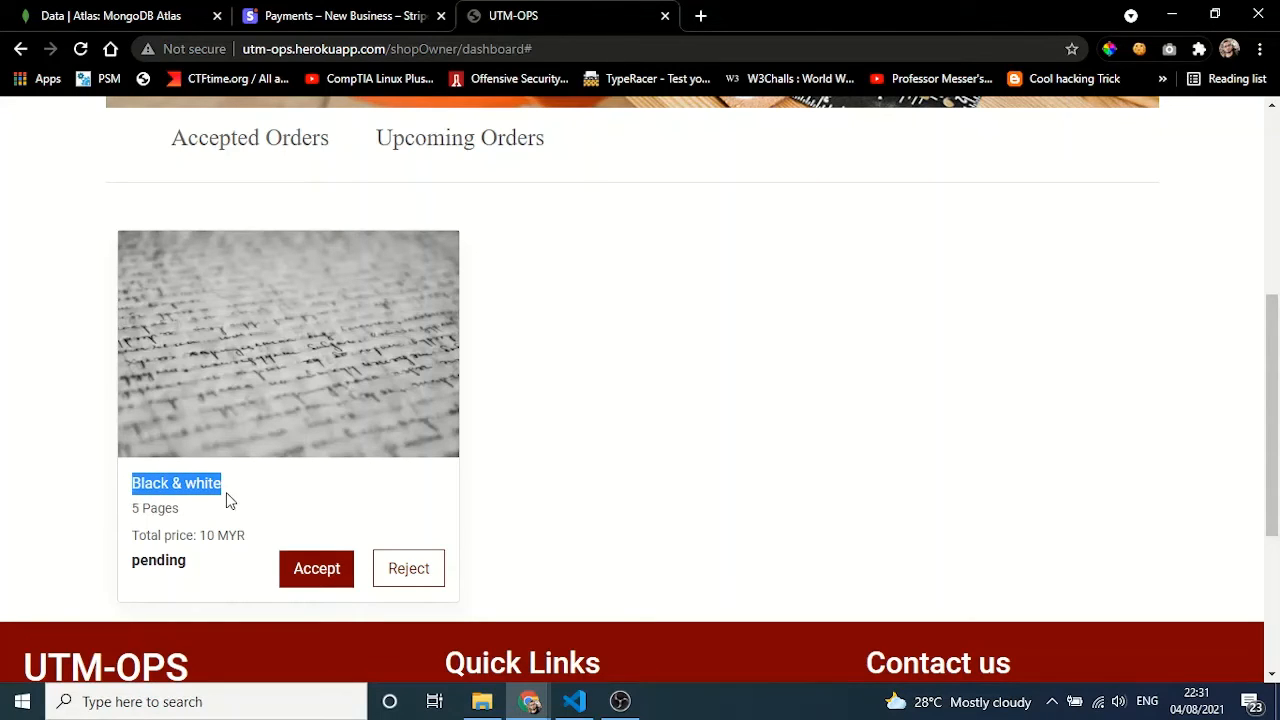
triple_click(167, 510)
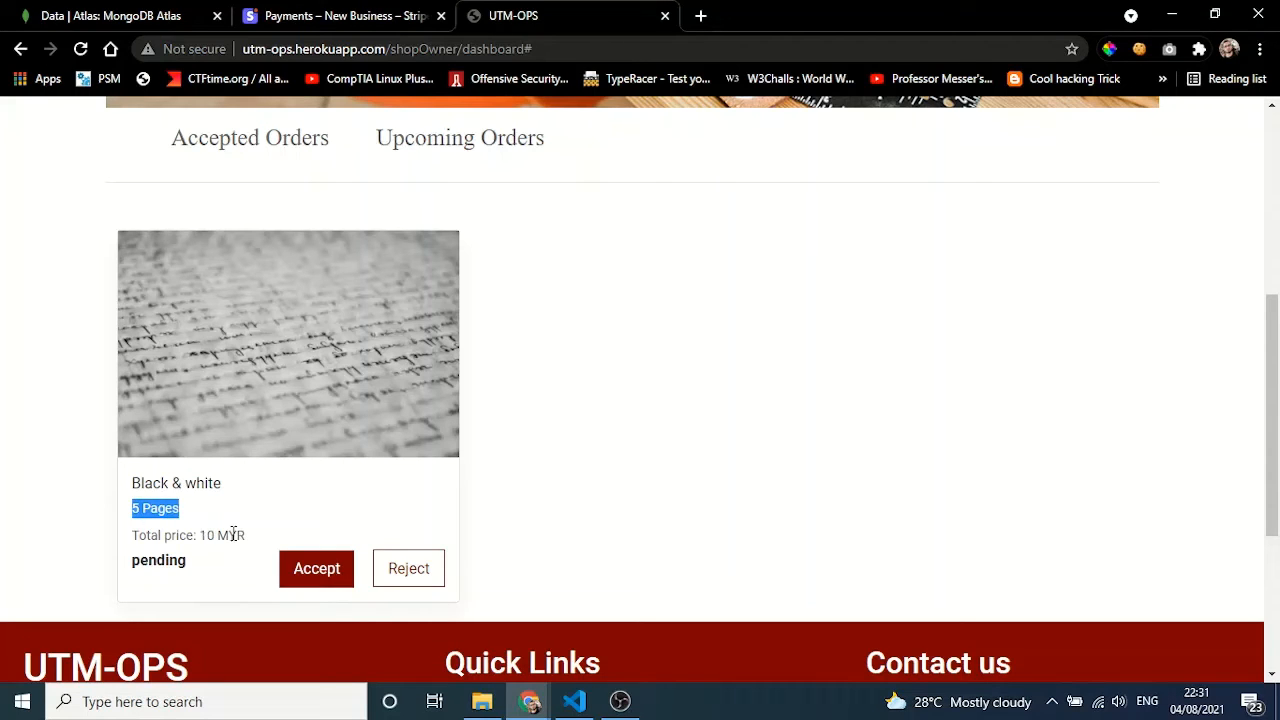
drag(230, 535, 132, 568)
click(169, 562)
click(329, 574)
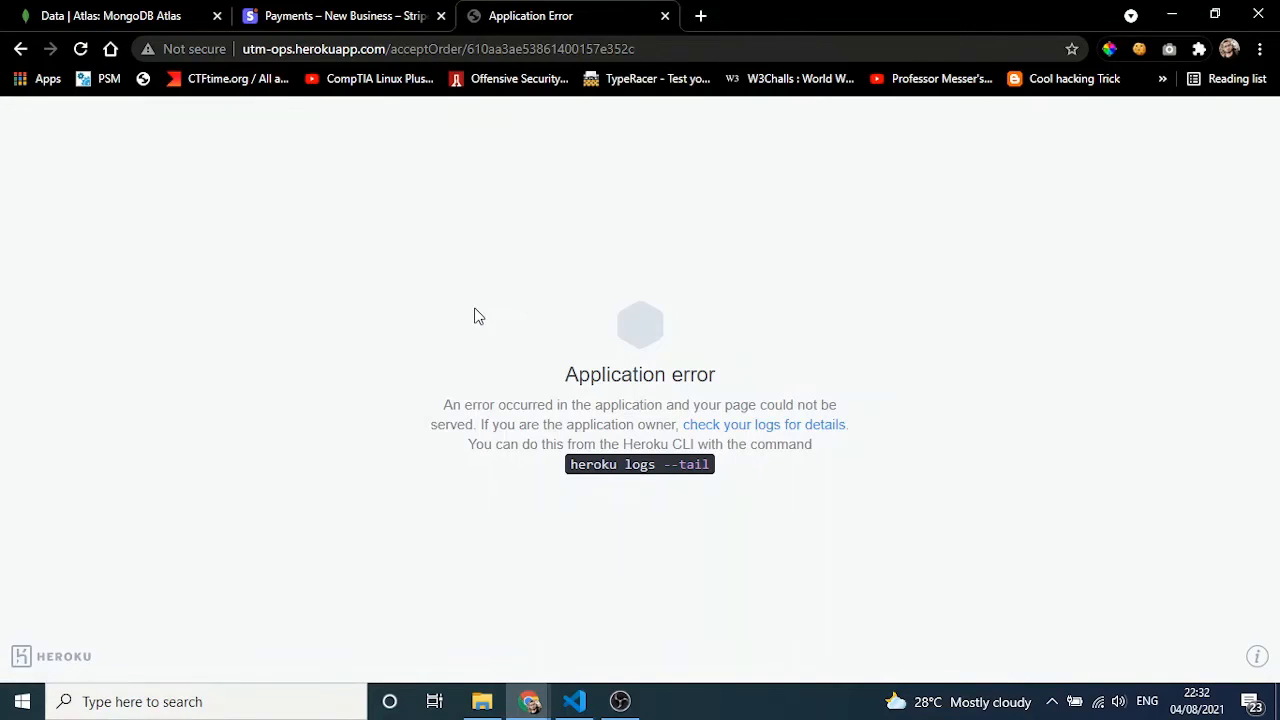
click(20, 49)
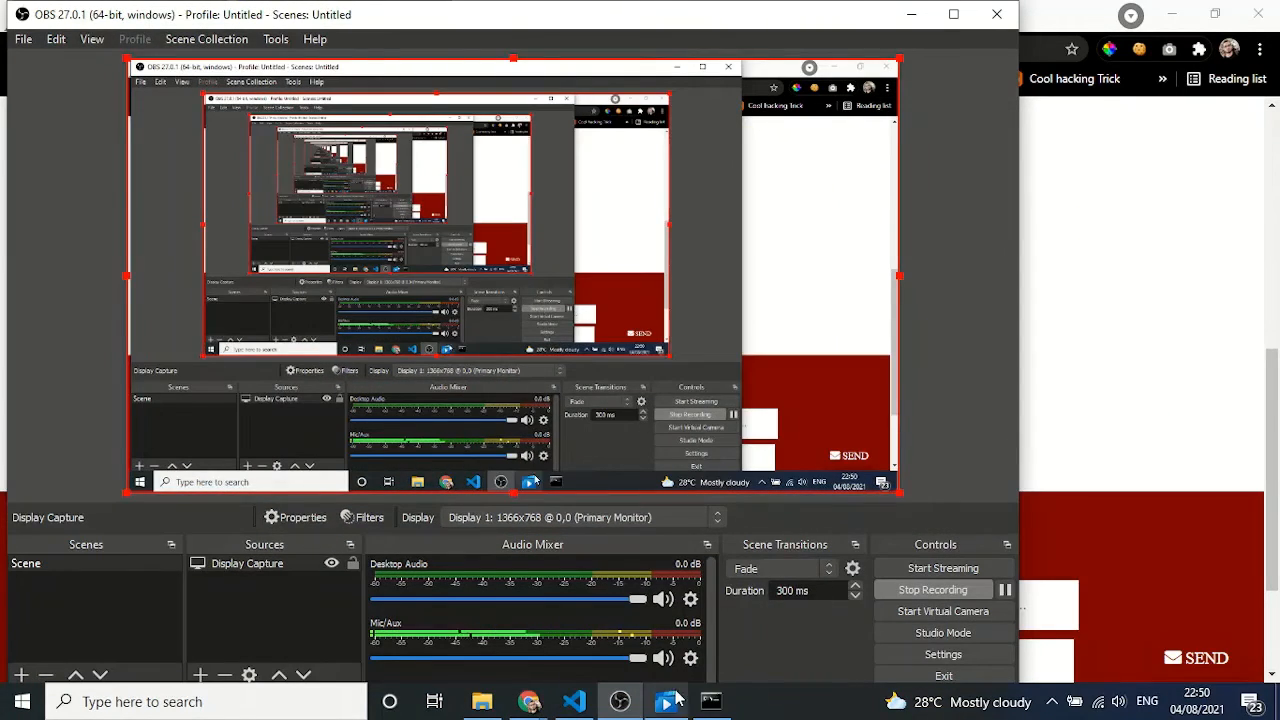
Switch to the locally hosted Demo Shop dashboard and accept the pending Black & white order
click(620, 701)
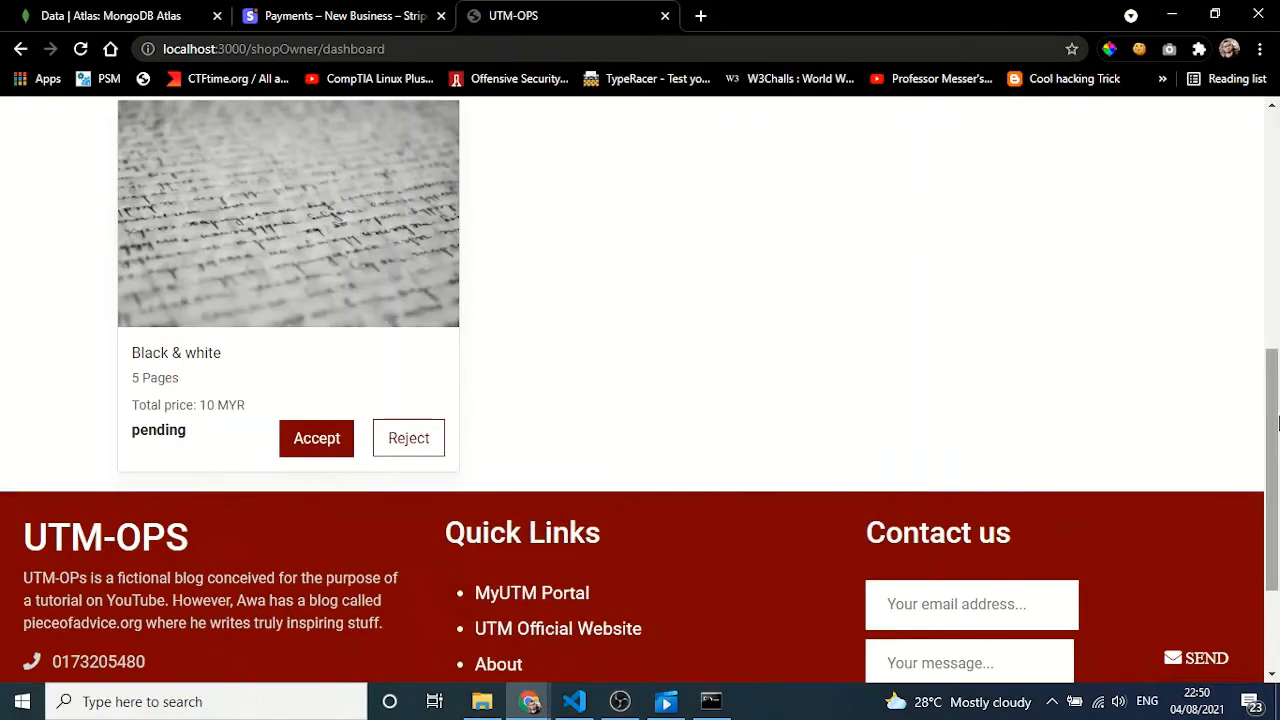
drag(1278, 423, 1278, 175)
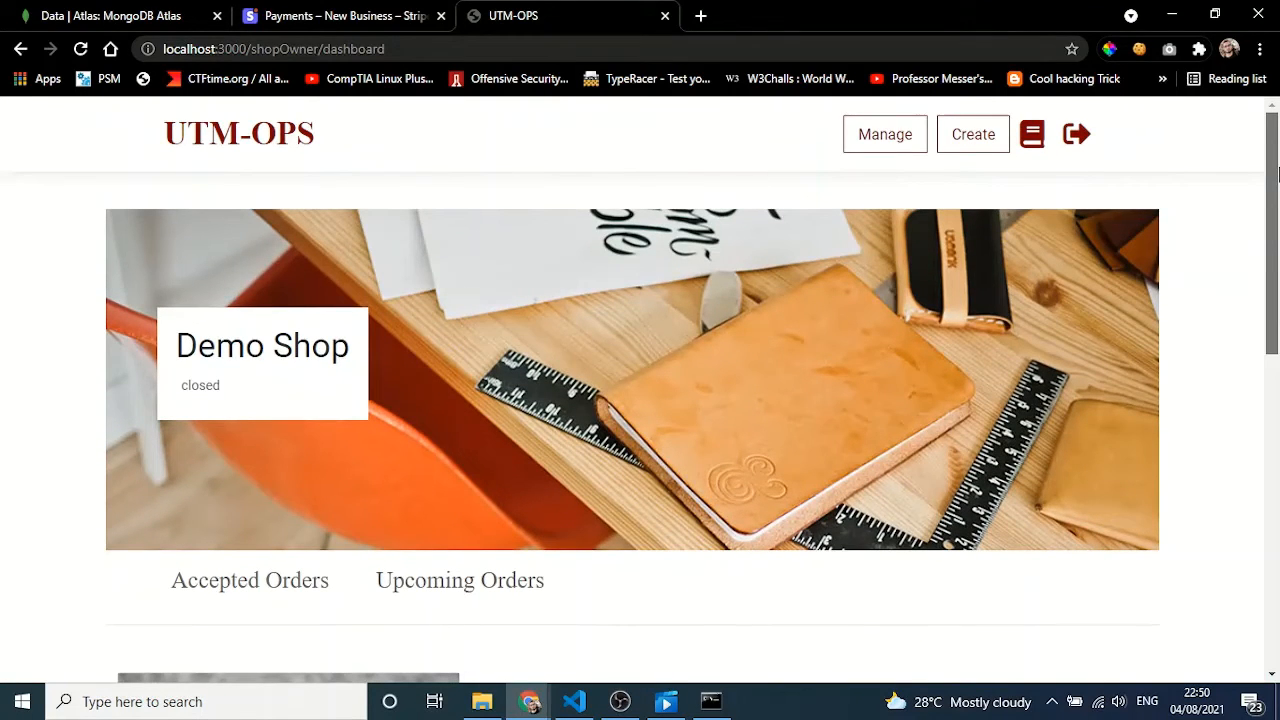
drag(1278, 175, 1278, 385)
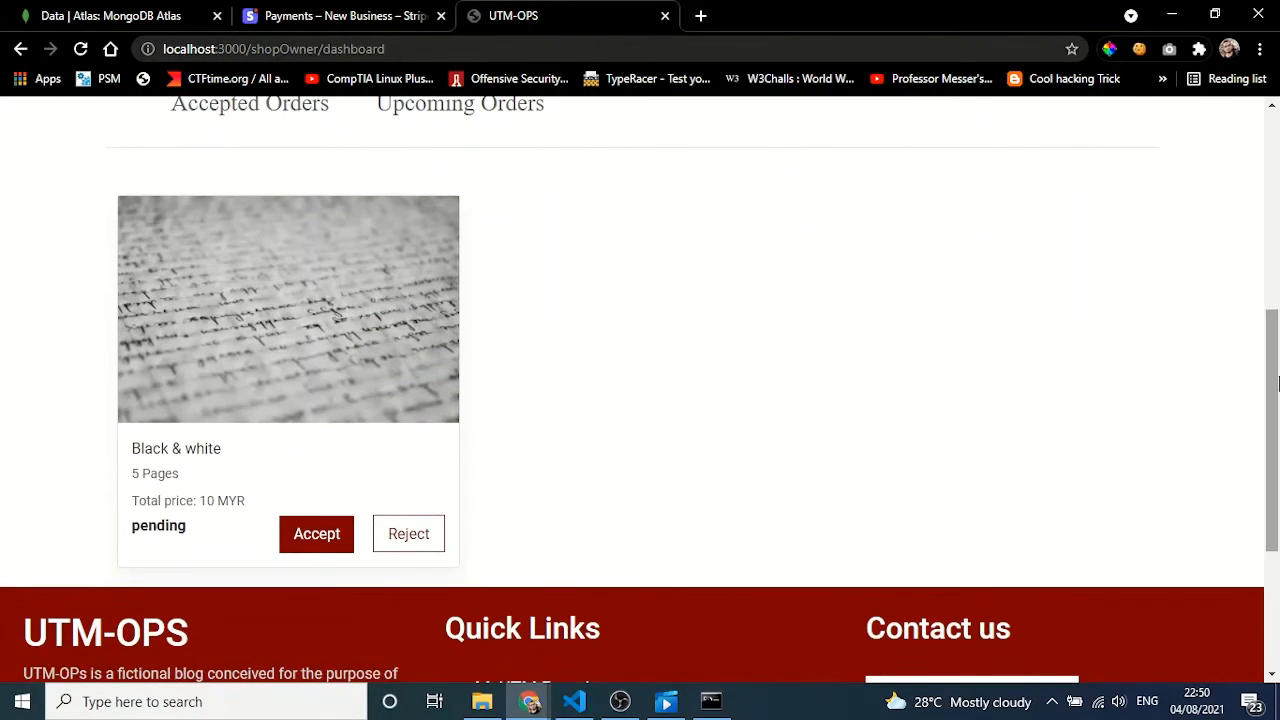
drag(1278, 444, 1278, 416)
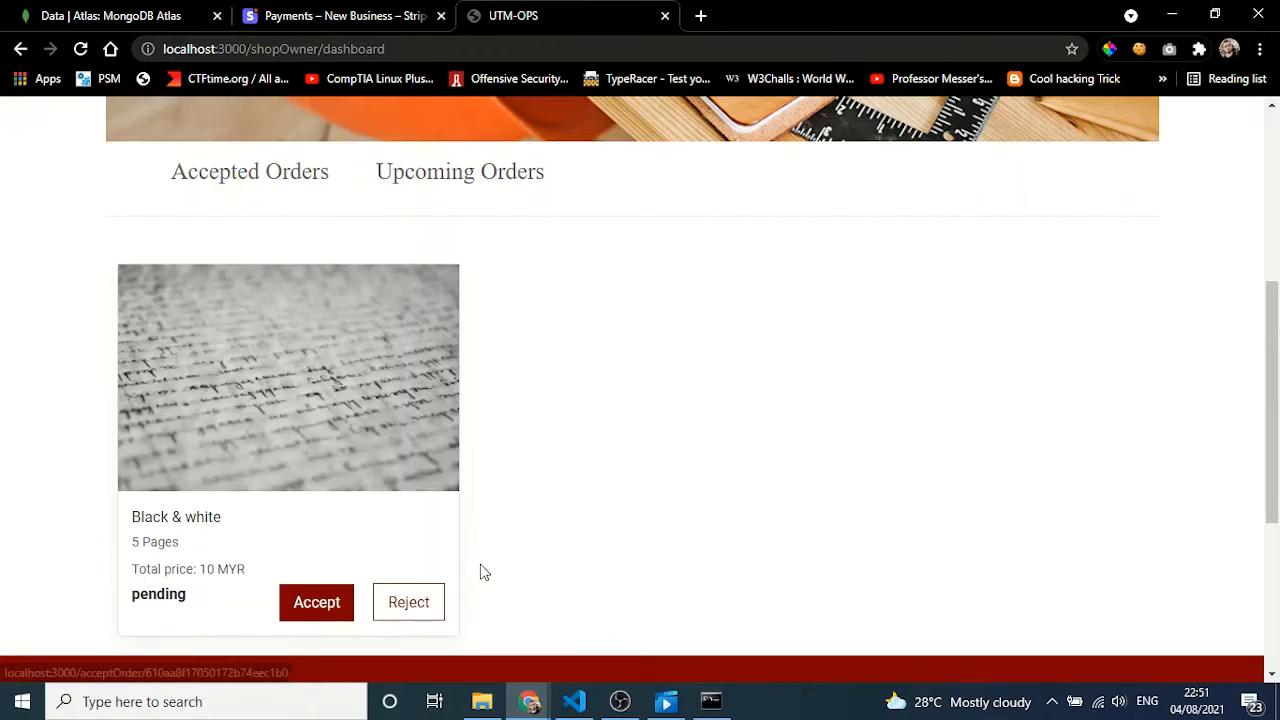
mouse_move(1273, 428)
mouse_down()
mouse_move(1275, 261)
mouse_move(1274, 453)
mouse_up()
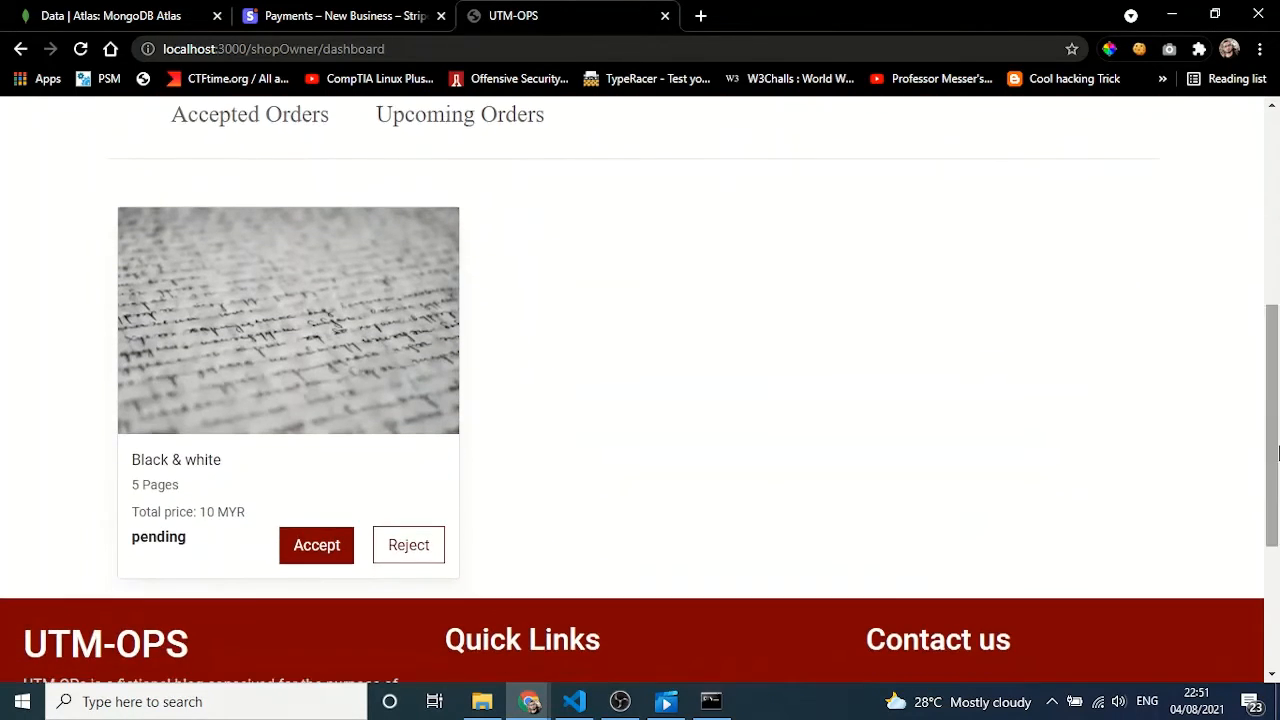
click(298, 556)
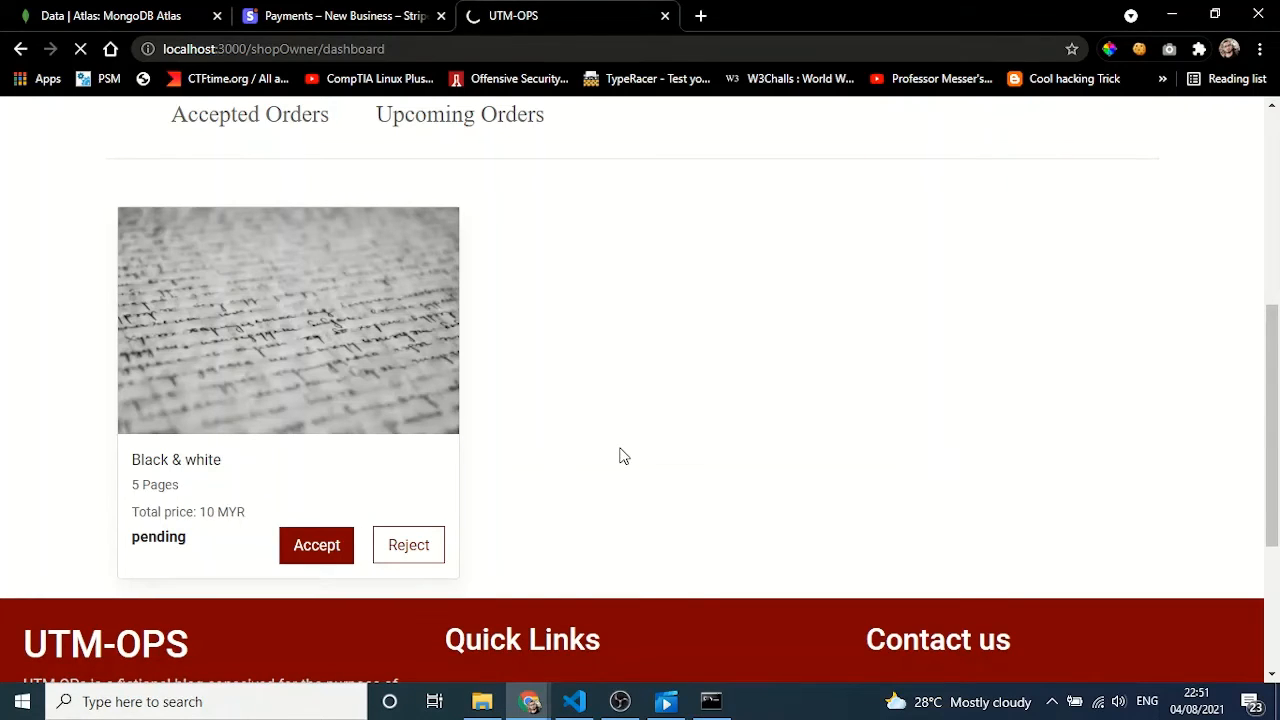
Check the Demo Shop's upcoming orders on the refreshed dashboard, and list its accepted orders
click(701, 15)
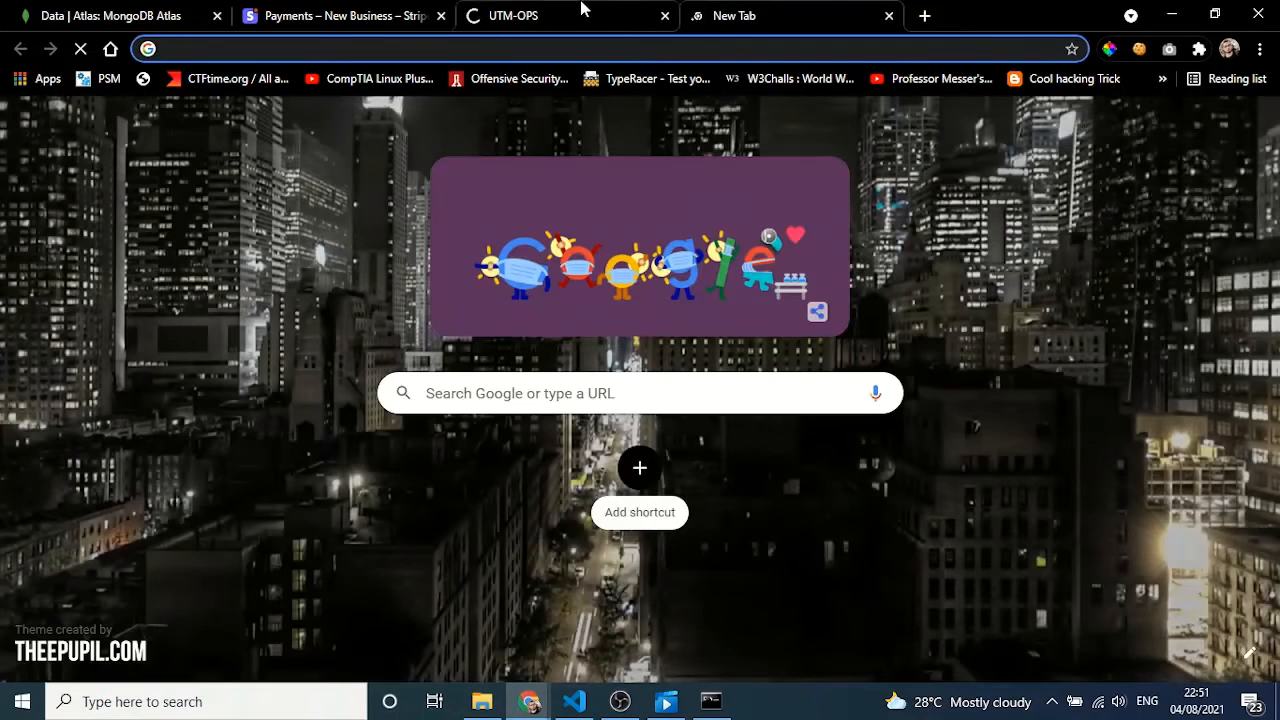
click(582, 12)
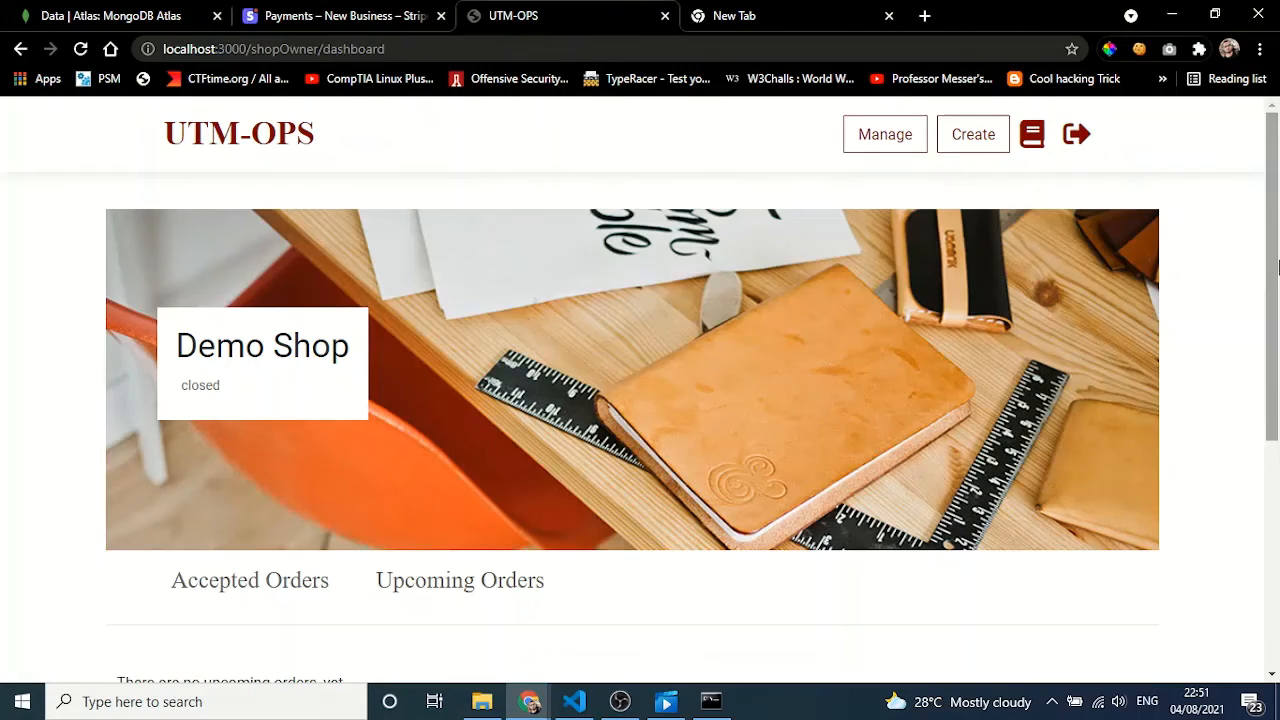
scroll(485, 282, down, 2)
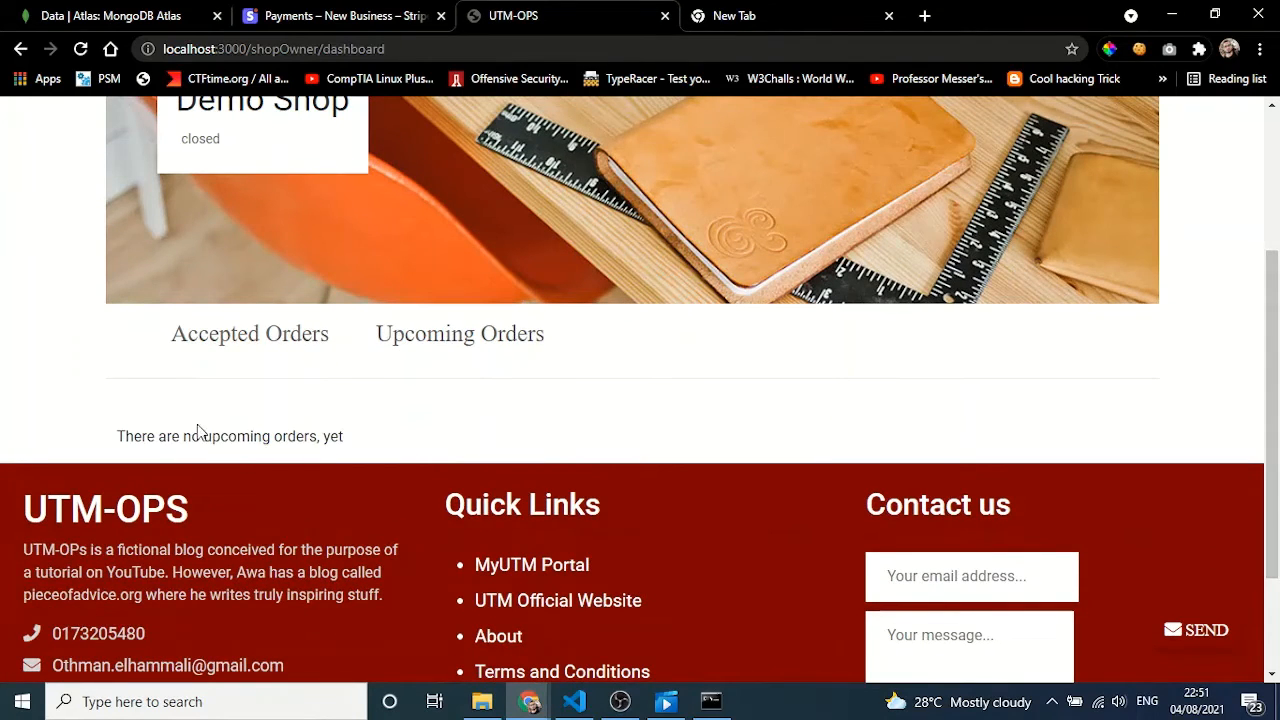
click(271, 342)
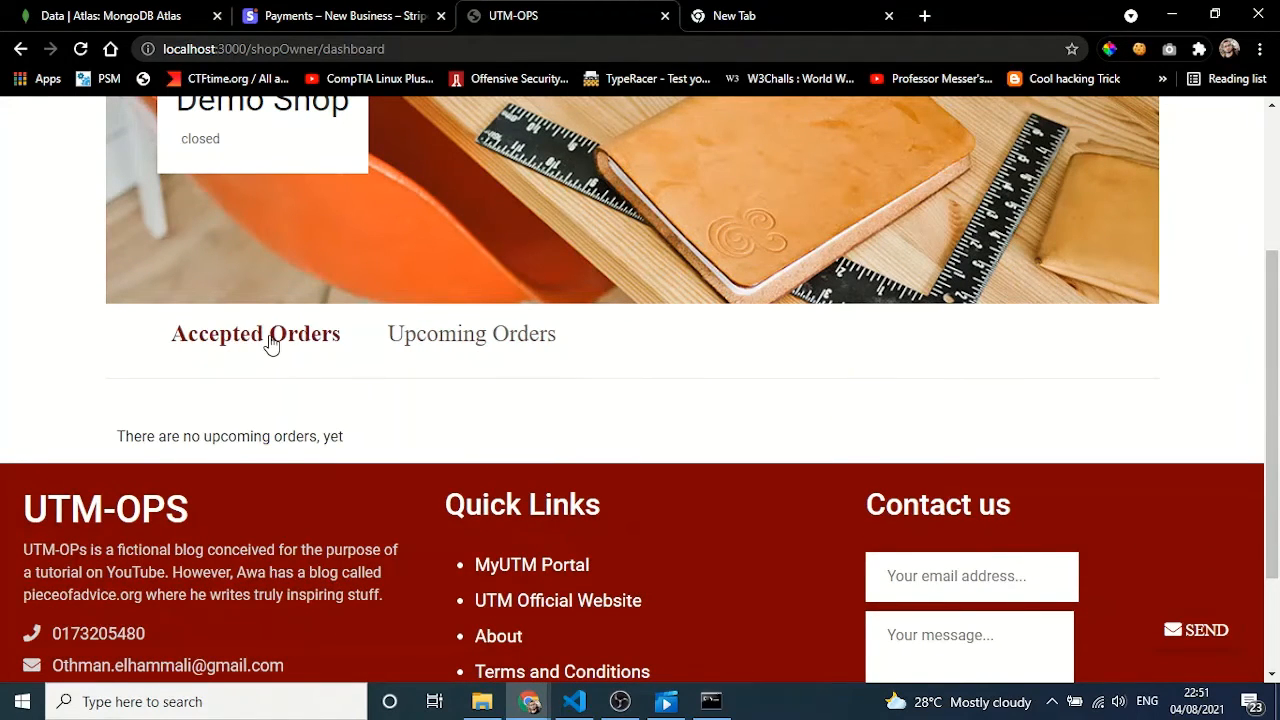
Switch Google to the student customer's account in a separate tab and open its Gmail inbox
click(739, 12)
click(690, 51)
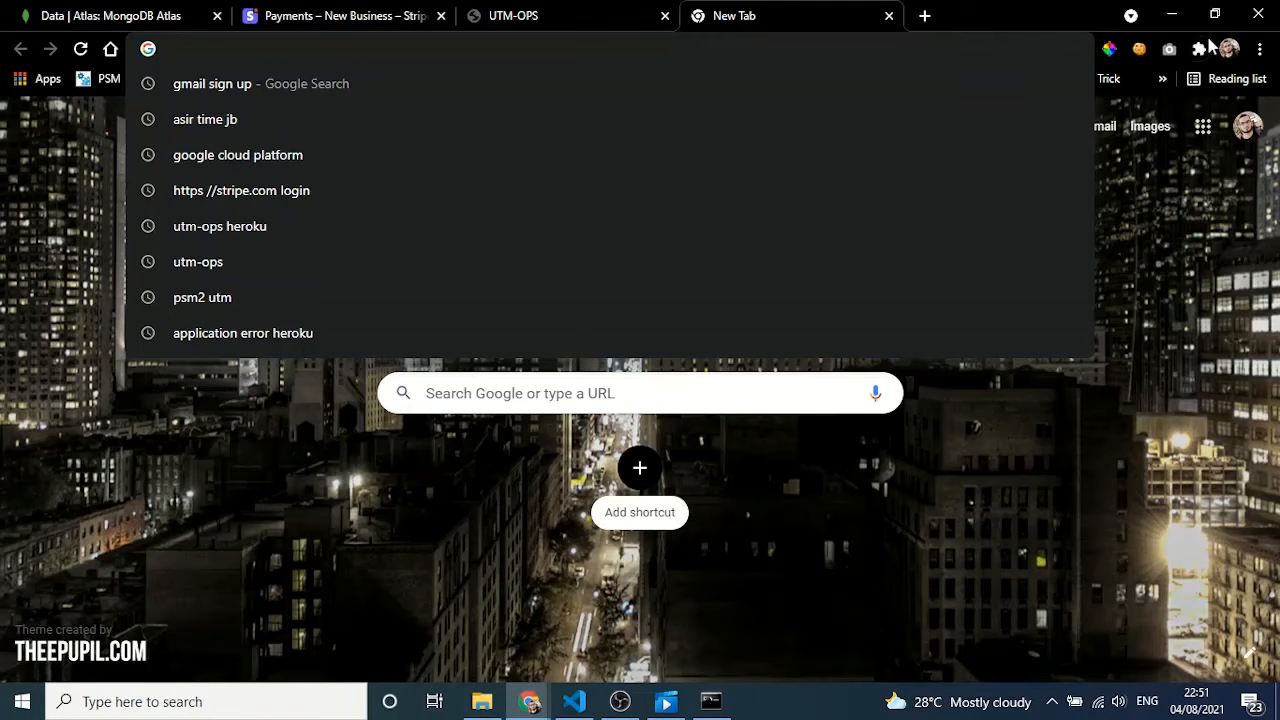
click(1246, 126)
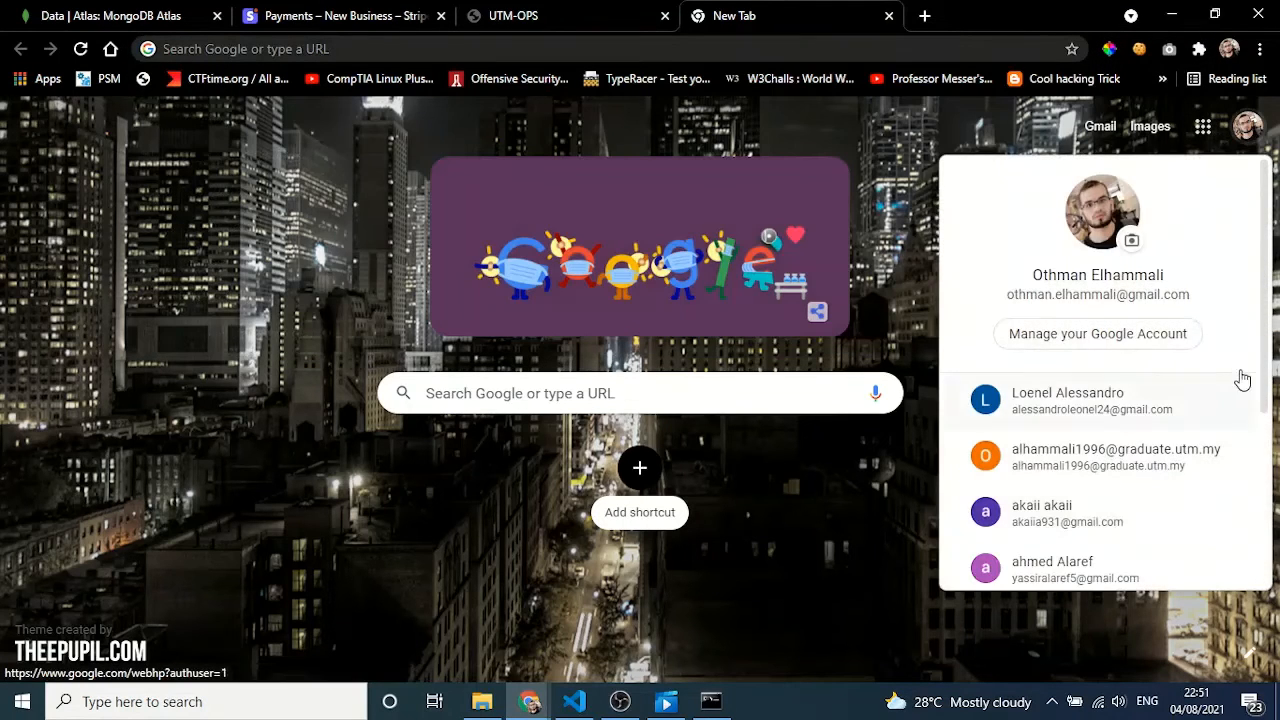
drag(1263, 335, 1270, 476)
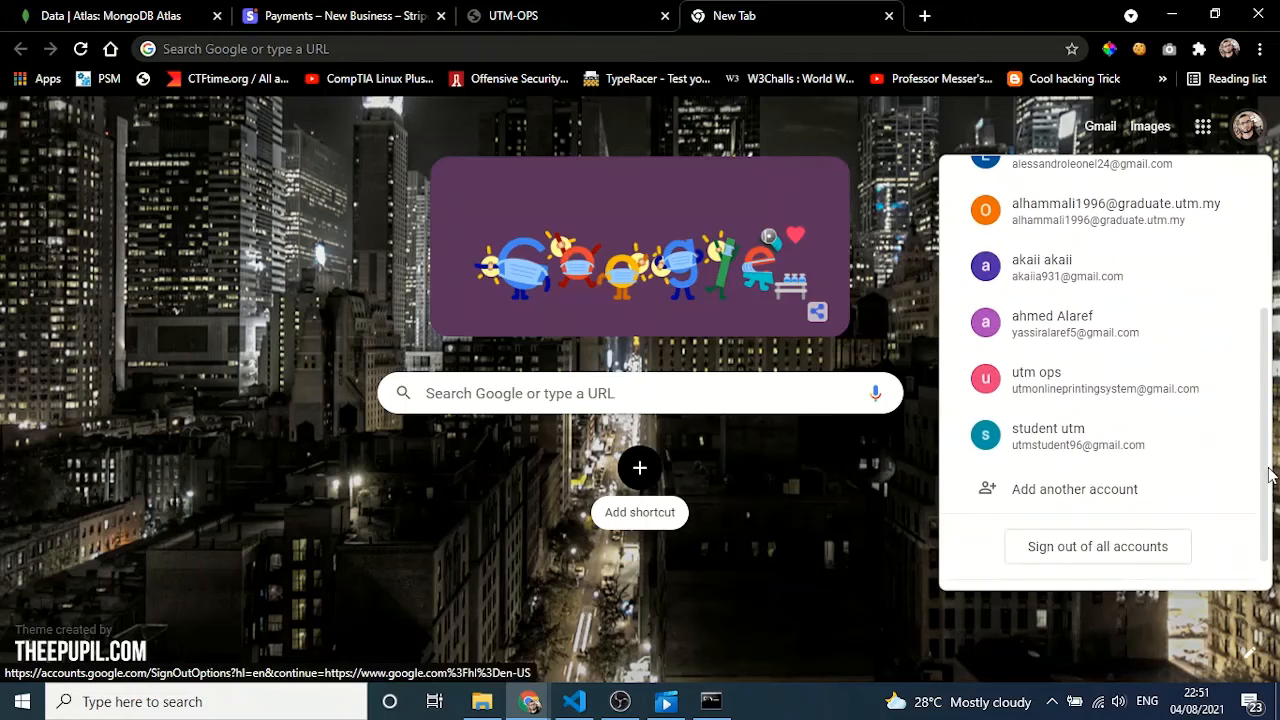
click(1099, 432)
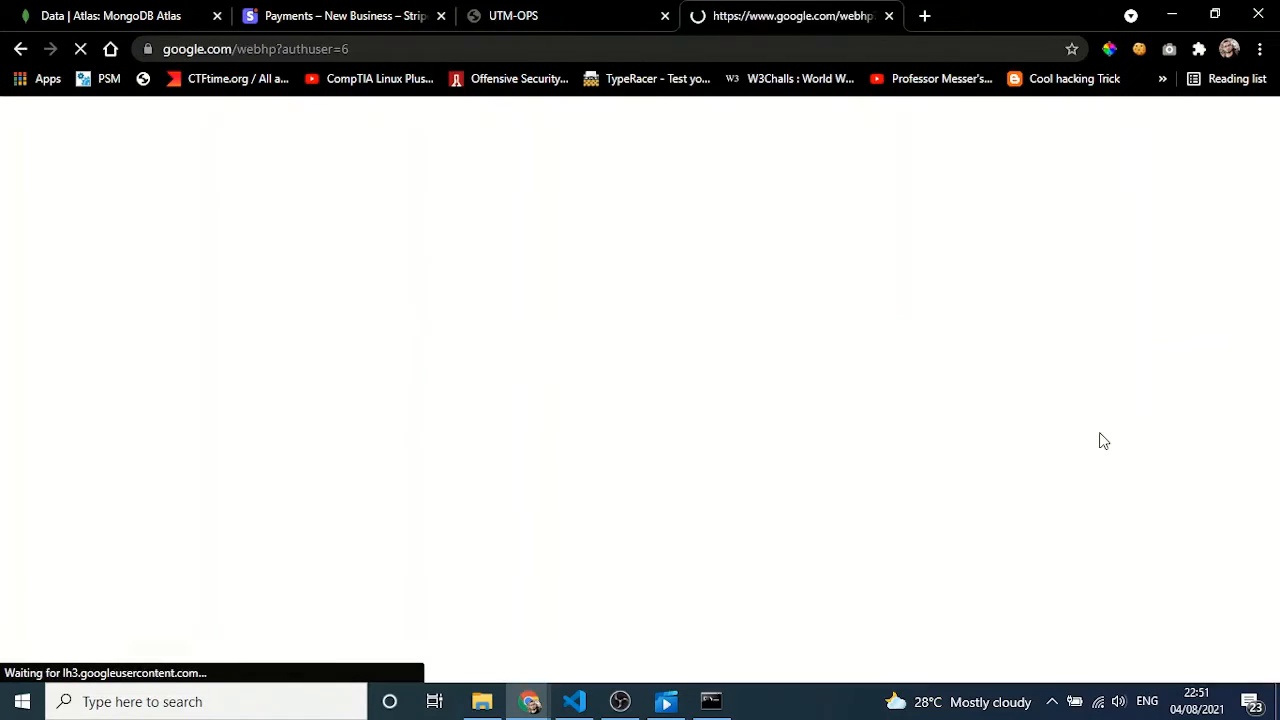
click(1201, 130)
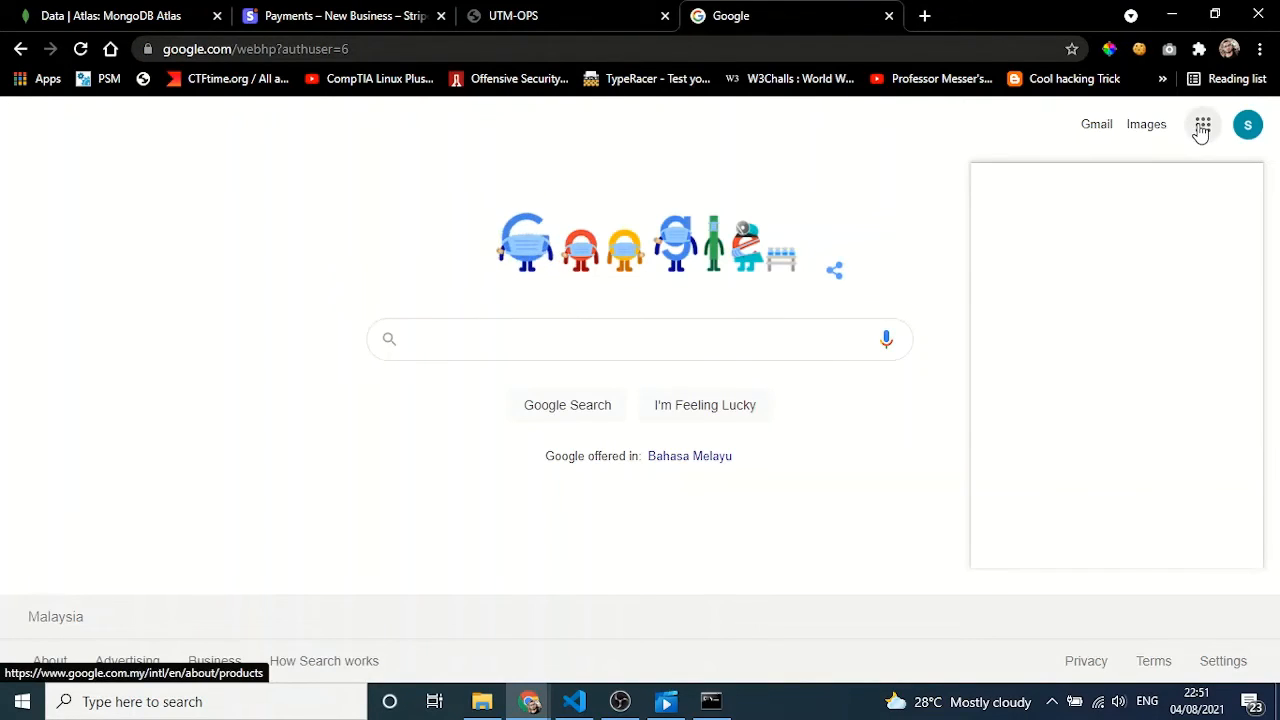
click(1040, 374)
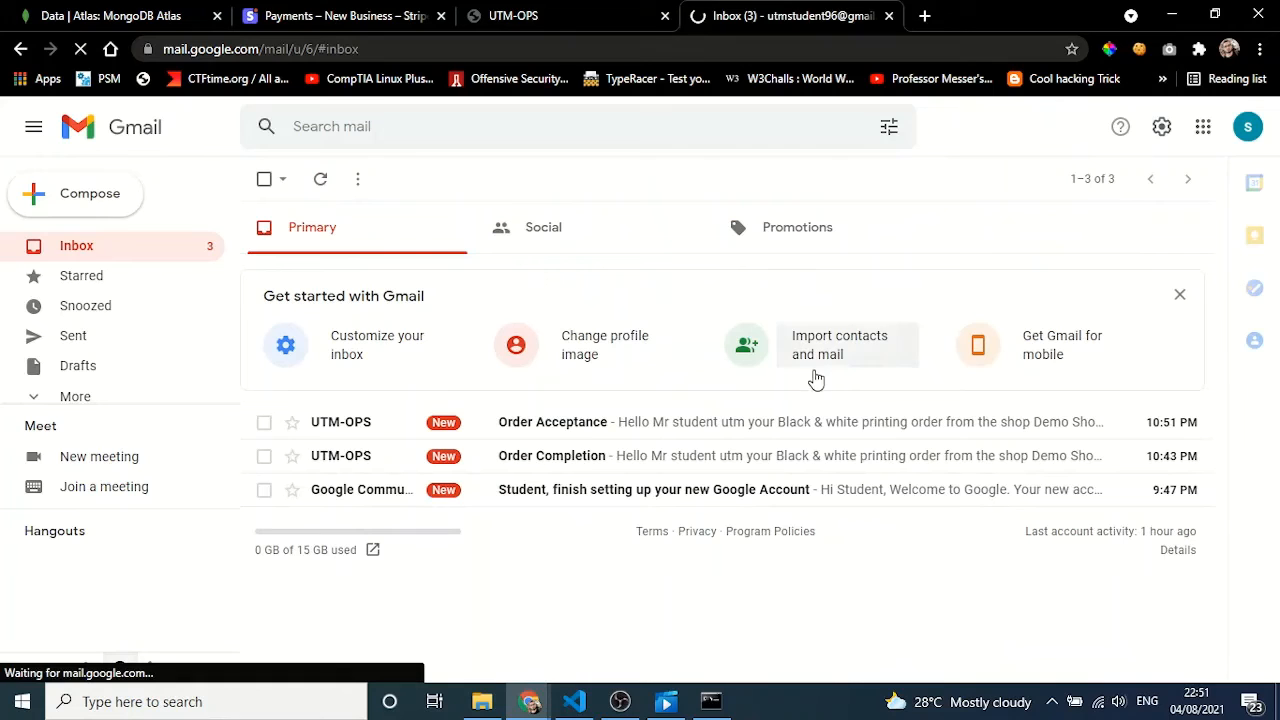
Read the Order Acceptance e-mail from UTM-OPS, and return to the inbox
click(757, 423)
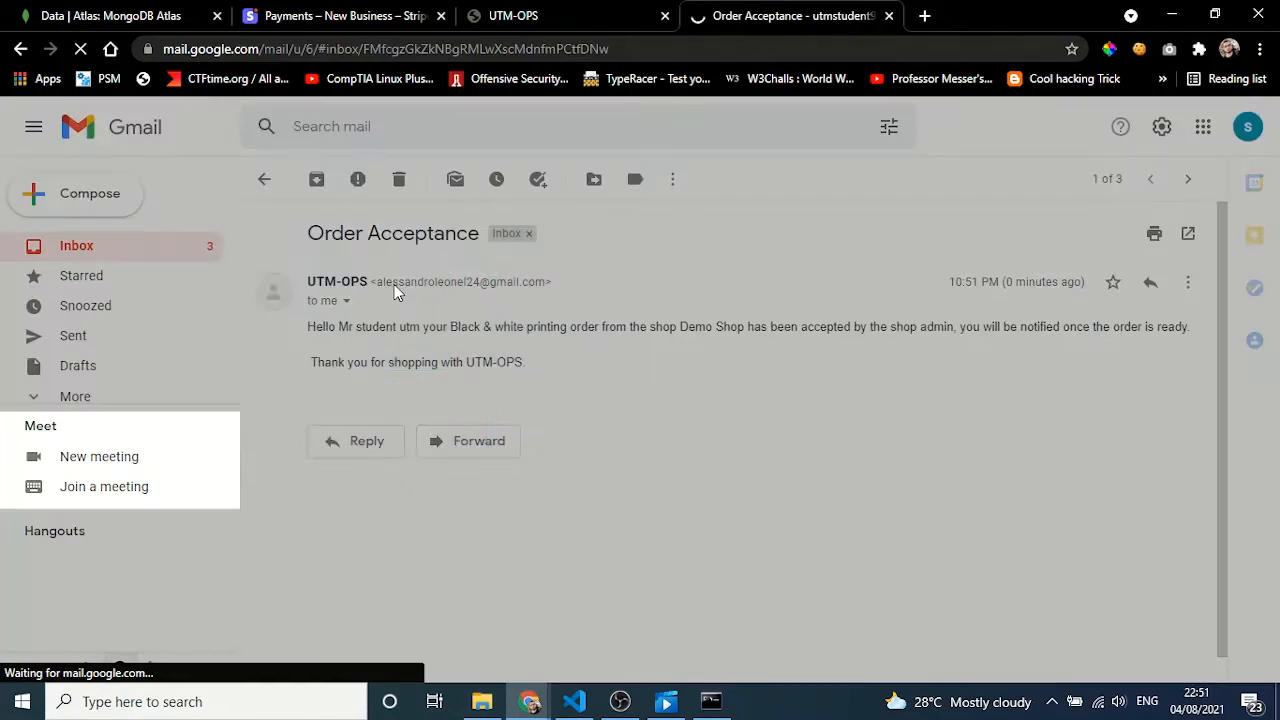
click(500, 556)
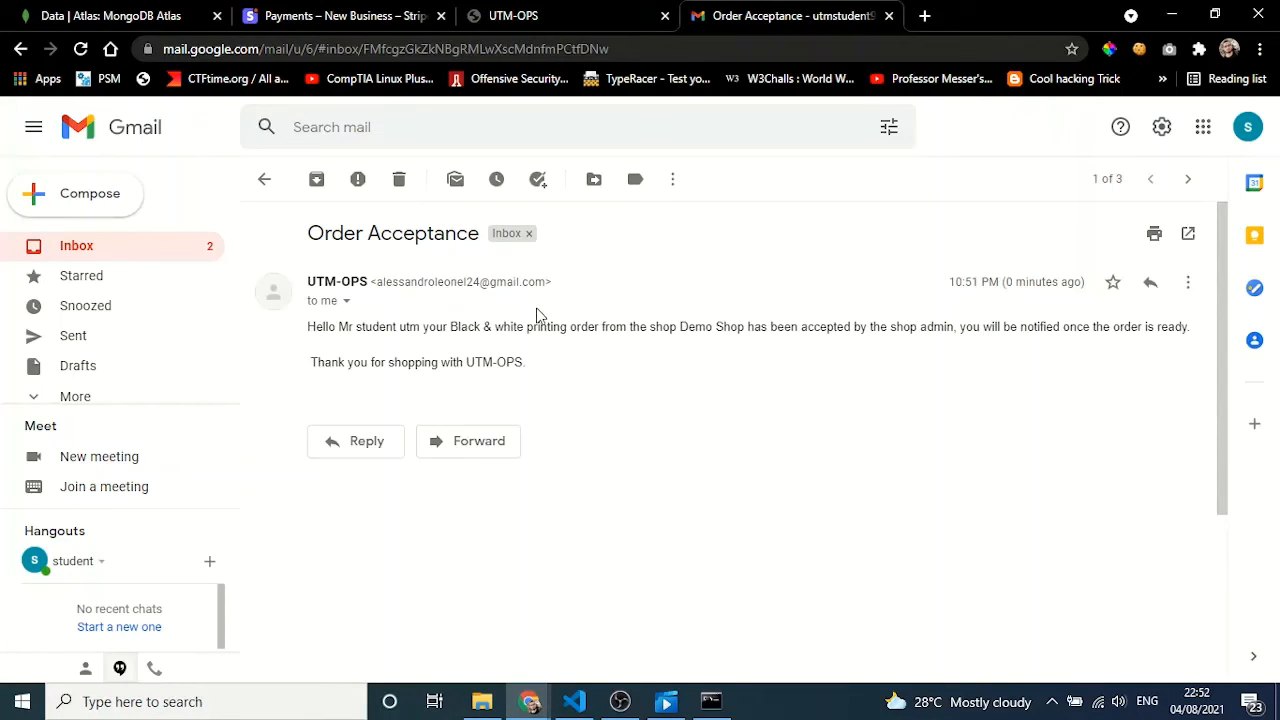
click(90, 245)
Download the documents of both accepted Demo Shop orders, start opening the Black & white order's file in Word, and return to the dashboard
click(545, 12)
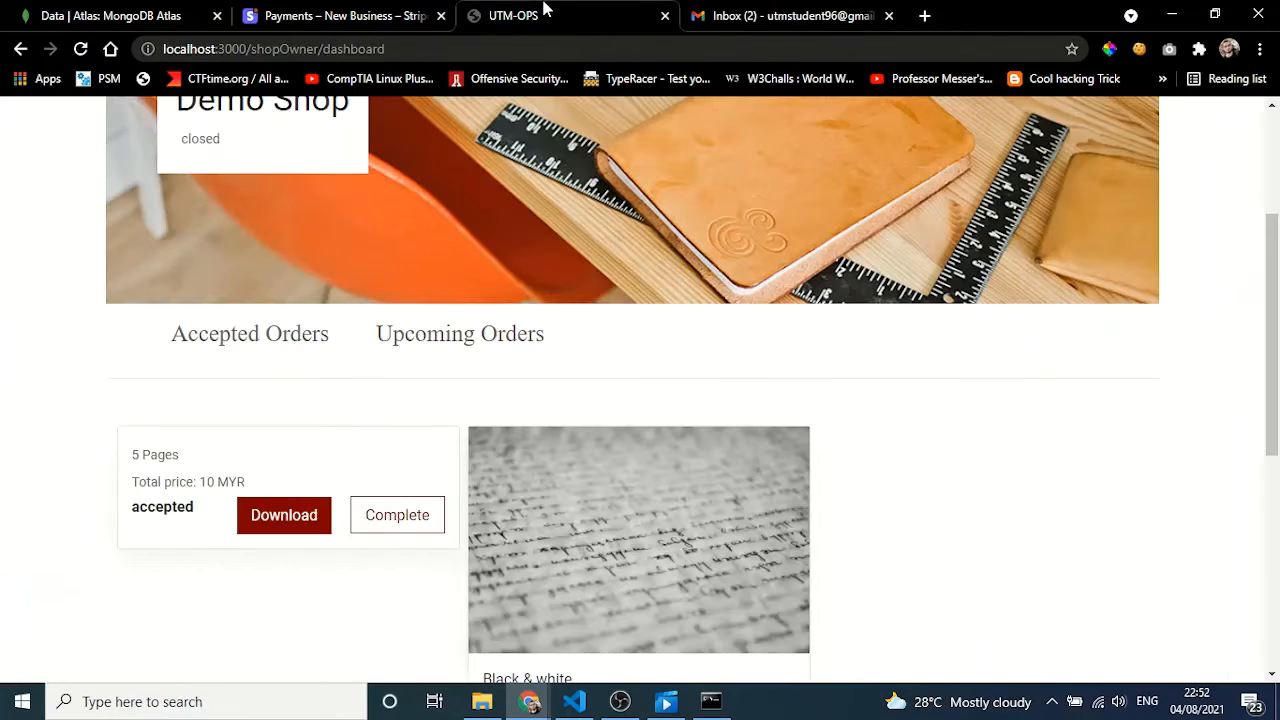
click(284, 516)
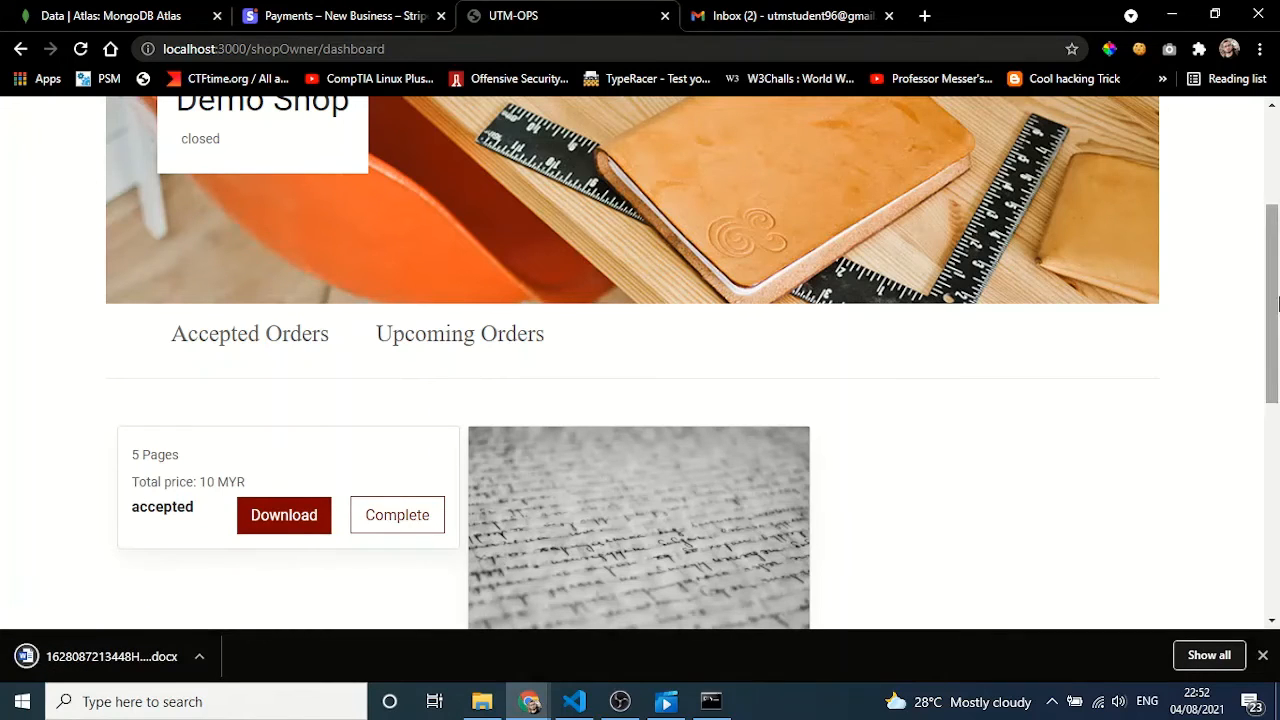
drag(1273, 303, 1277, 428)
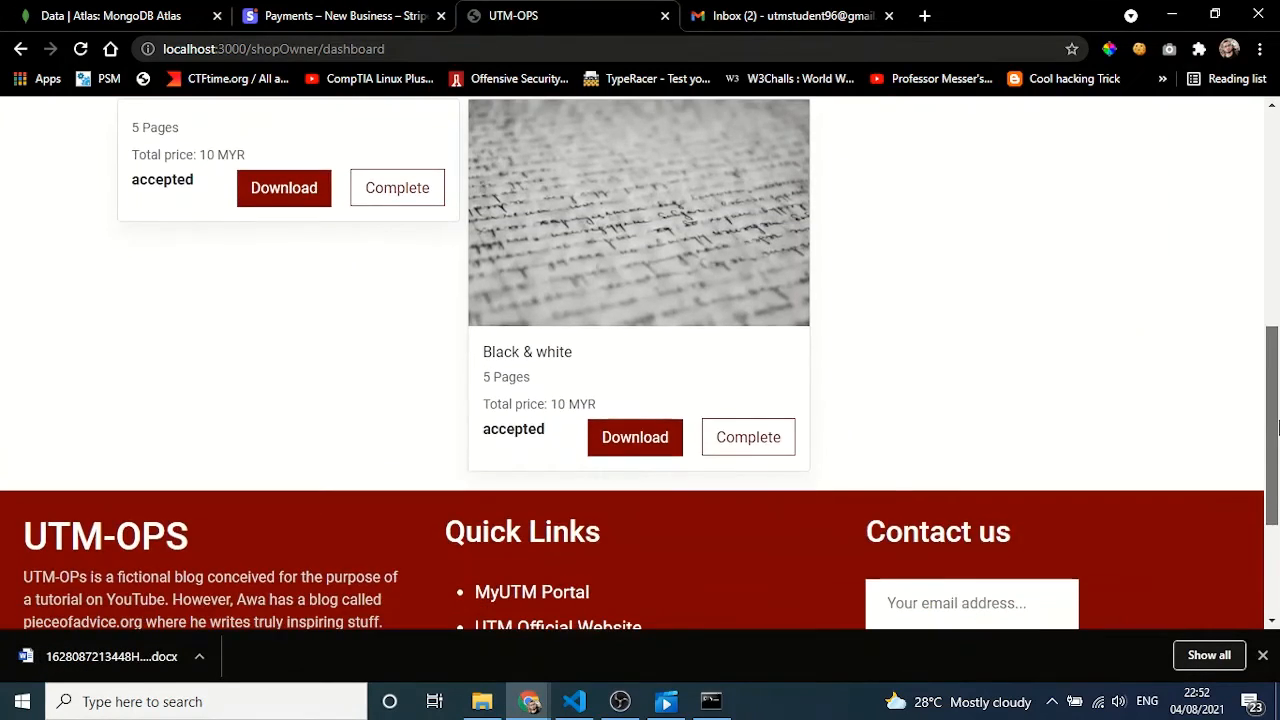
scroll(1222, 362, down, 2)
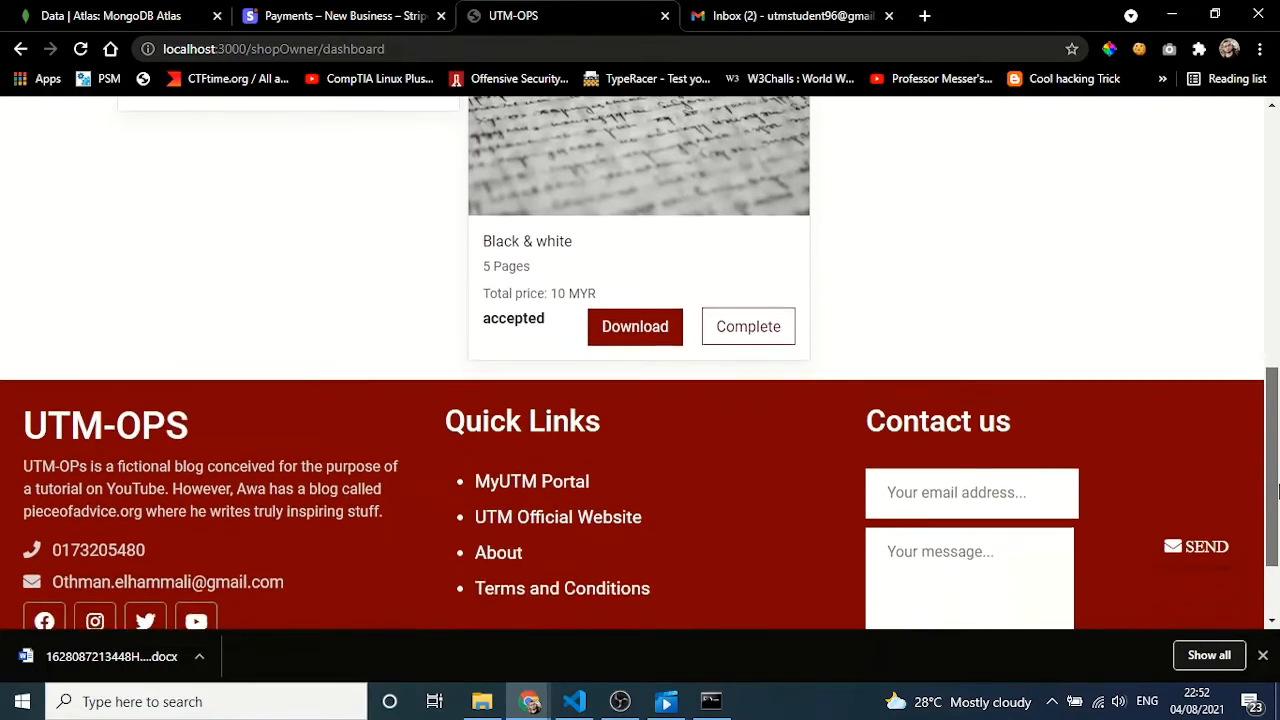
click(650, 308)
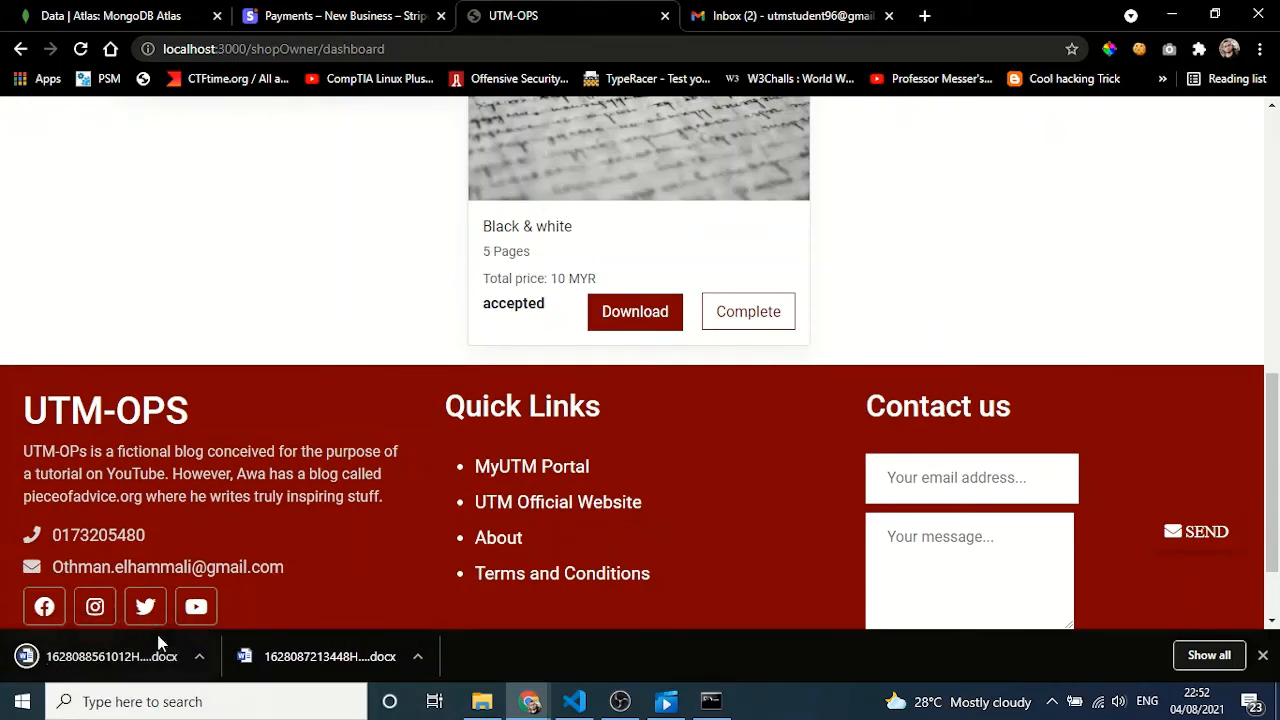
click(110, 656)
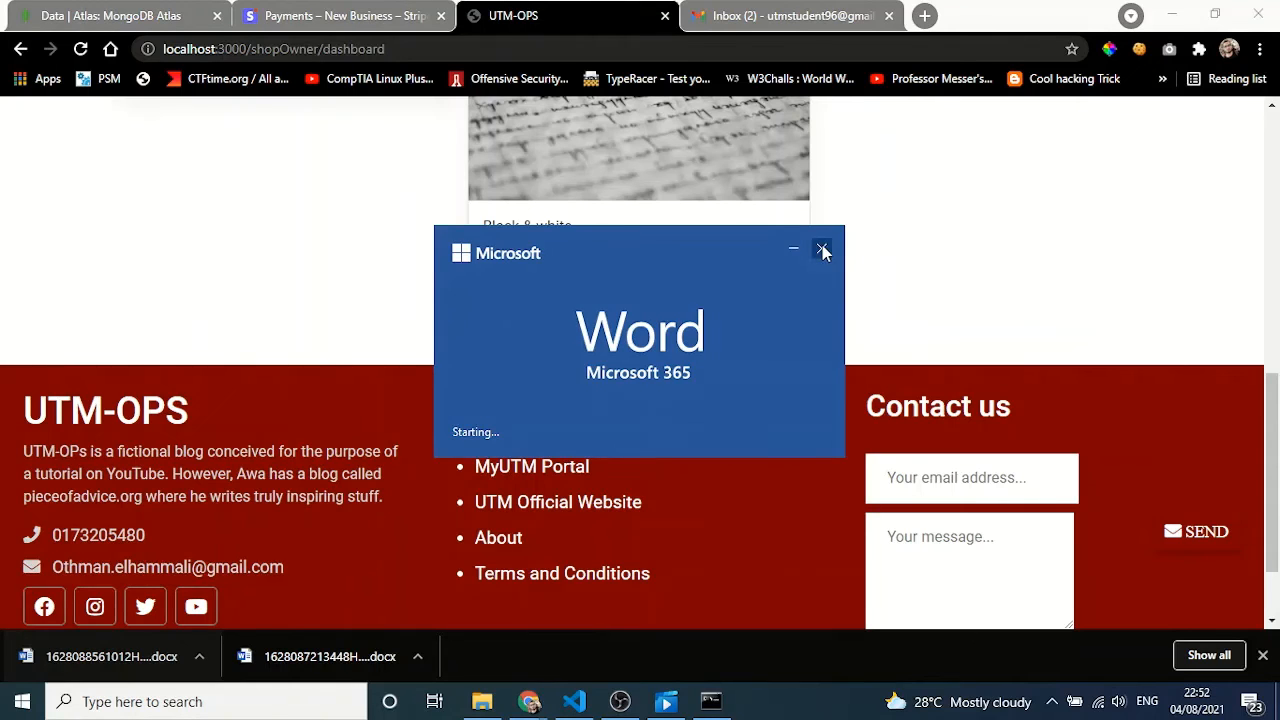
key(alt+Tab)
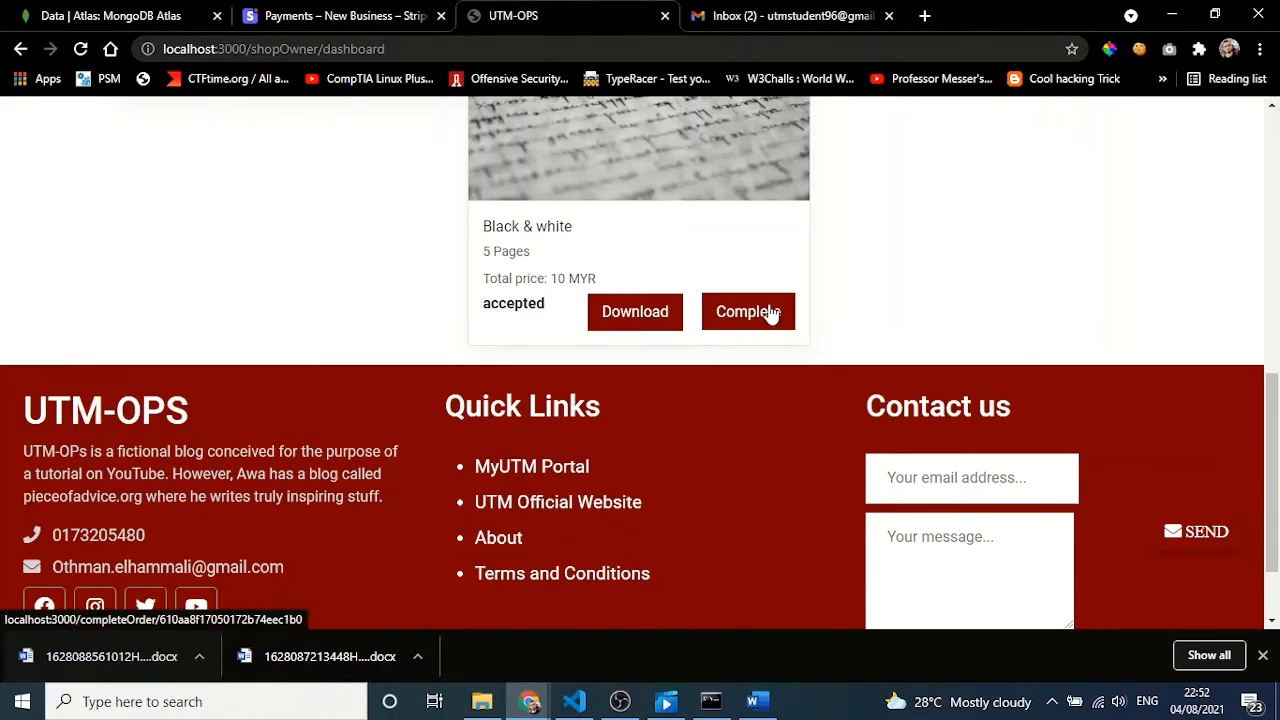
Mark the accepted Black & white order as complete, dismiss the downloads list, and check the upcoming orders
click(760, 322)
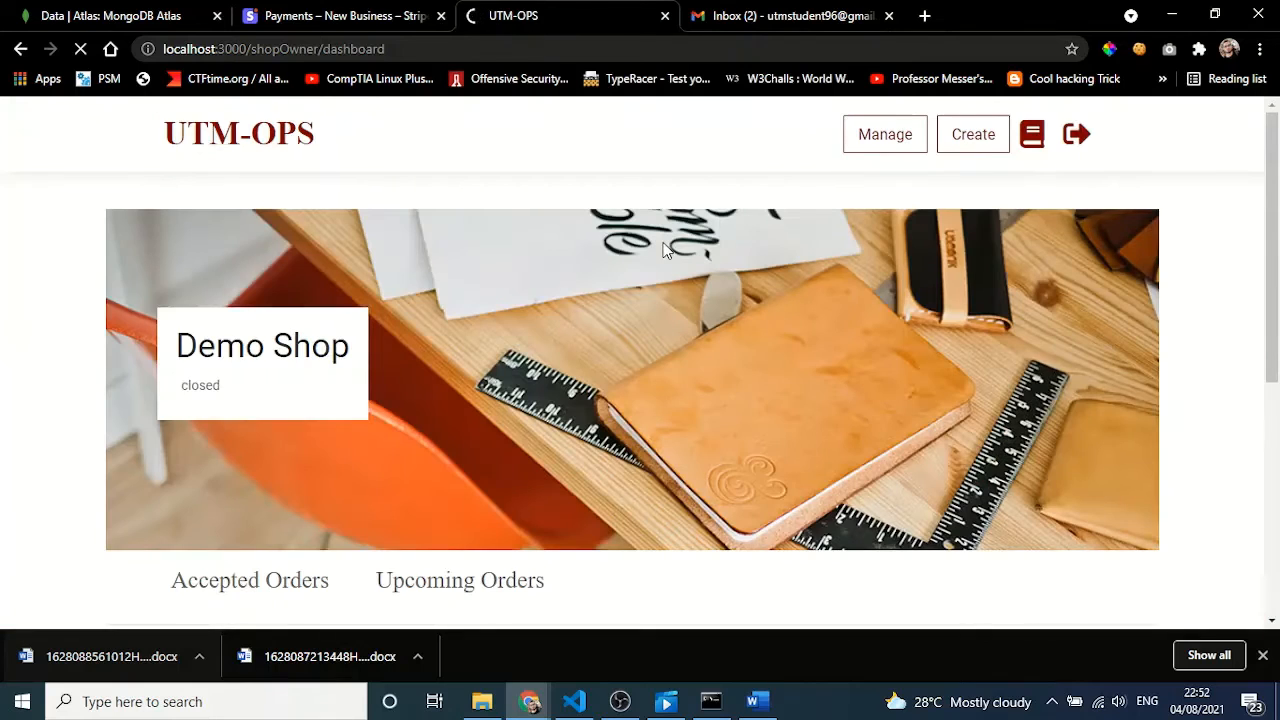
click(1263, 656)
scroll(1278, 345, down, 2)
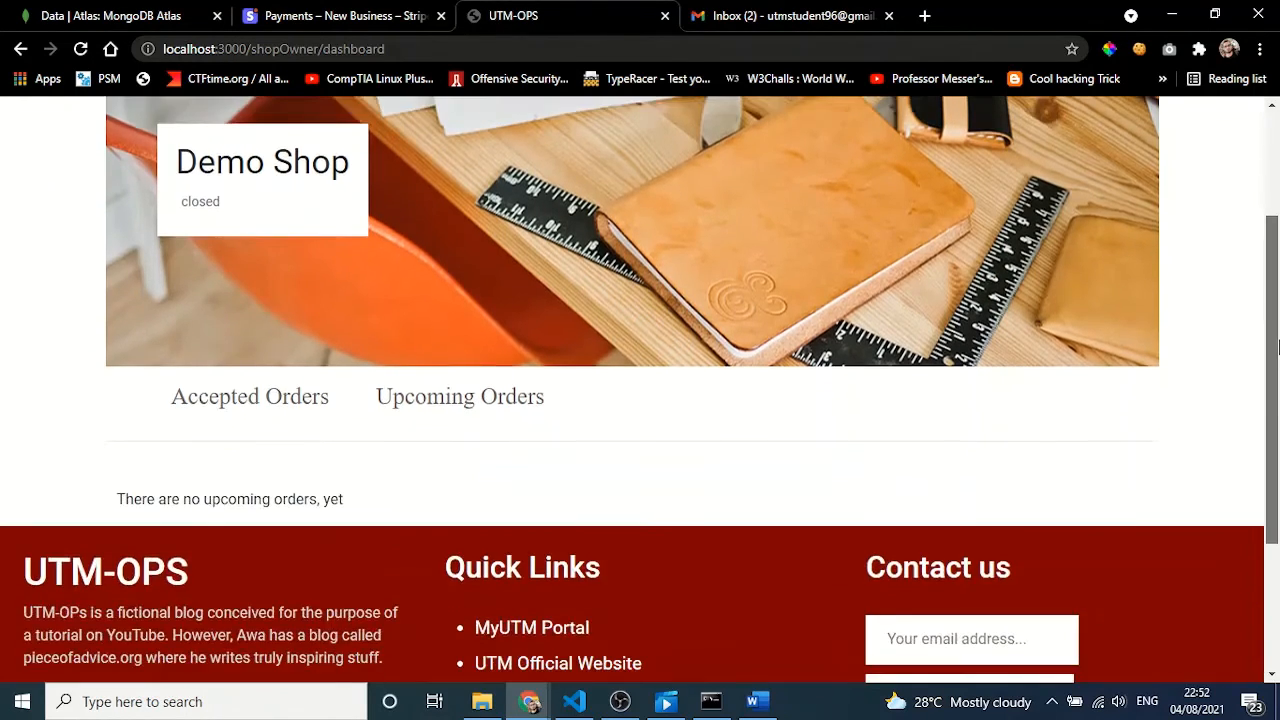
scroll(1278, 345, up, 3)
Reload the student customer's Gmail inbox and read the Order Completion e-mail from UTM-OPS
click(790, 15)
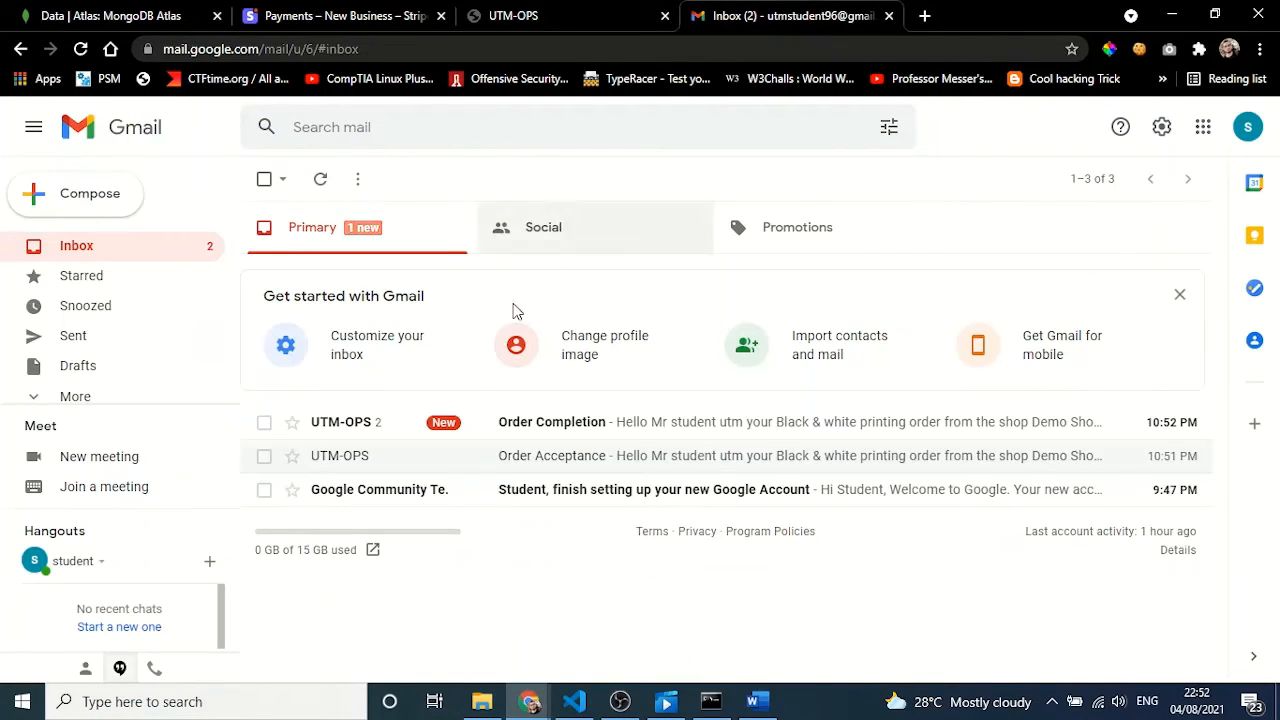
click(81, 49)
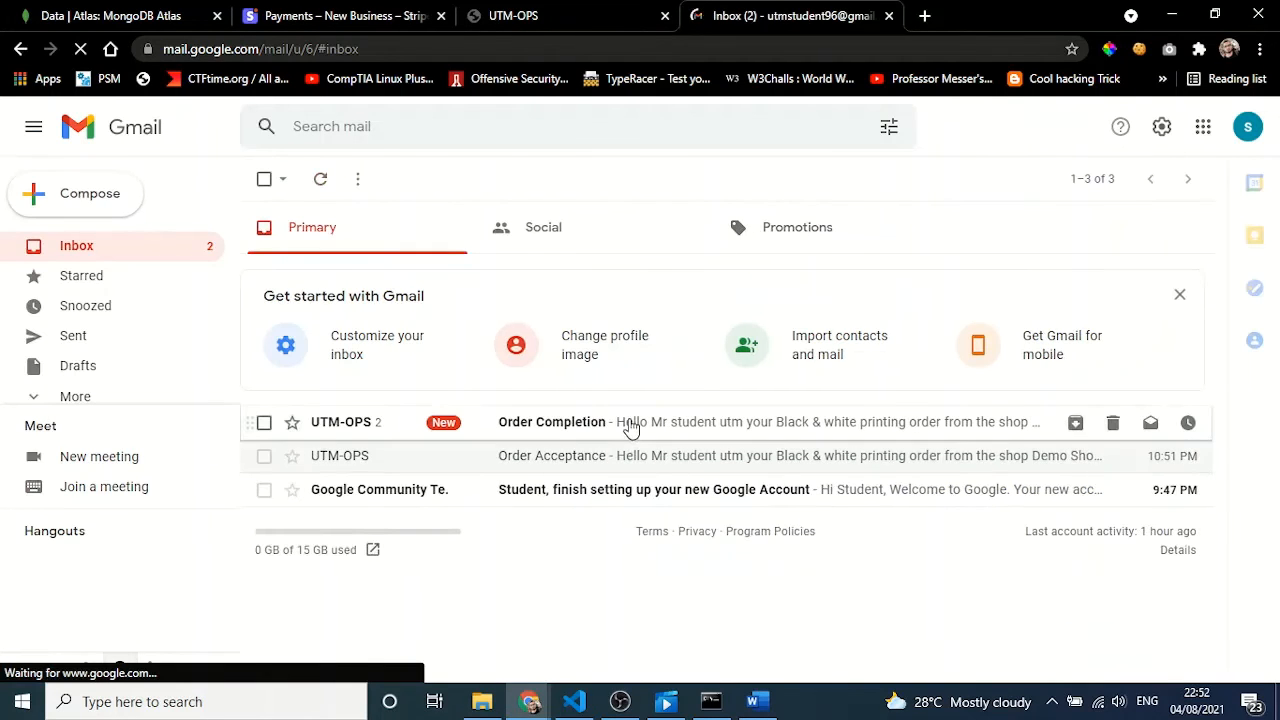
click(630, 427)
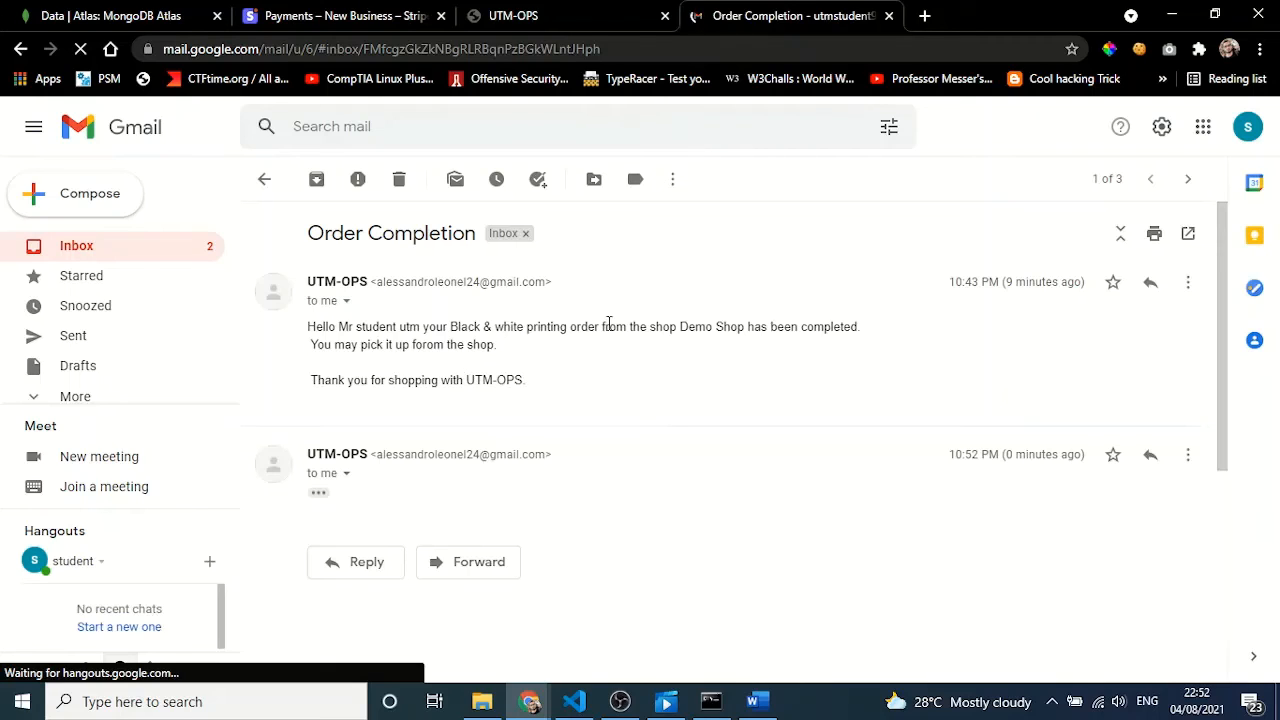
drag(758, 325, 849, 343)
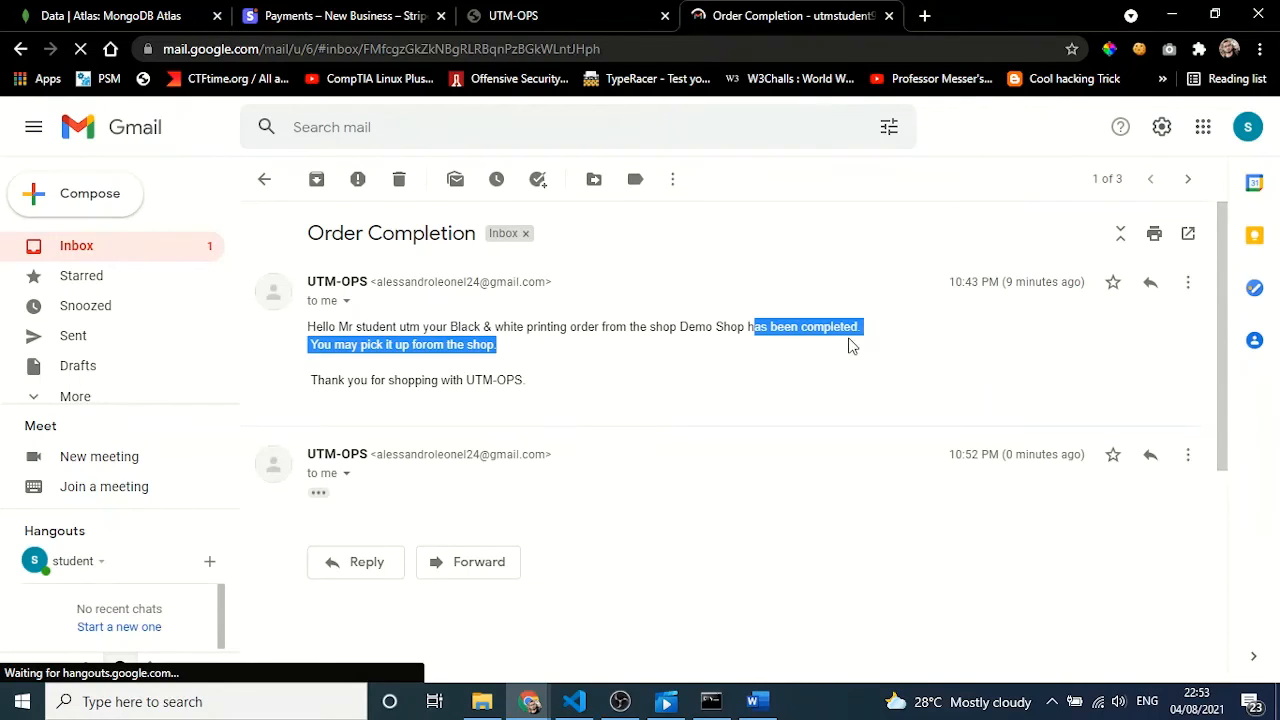
click(446, 362)
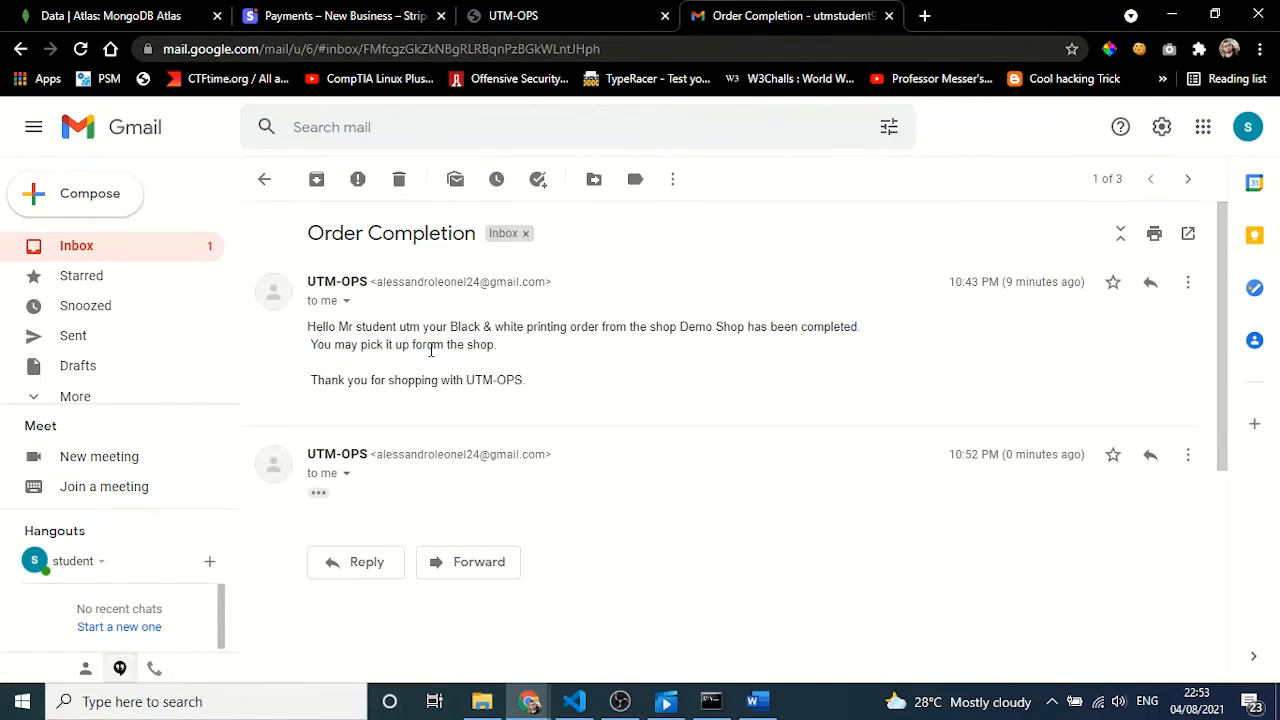
Send a message through the Demo Shop dashboard's contact form, using a saved e-mail address and the text "compalain"
click(386, 12)
click(489, 10)
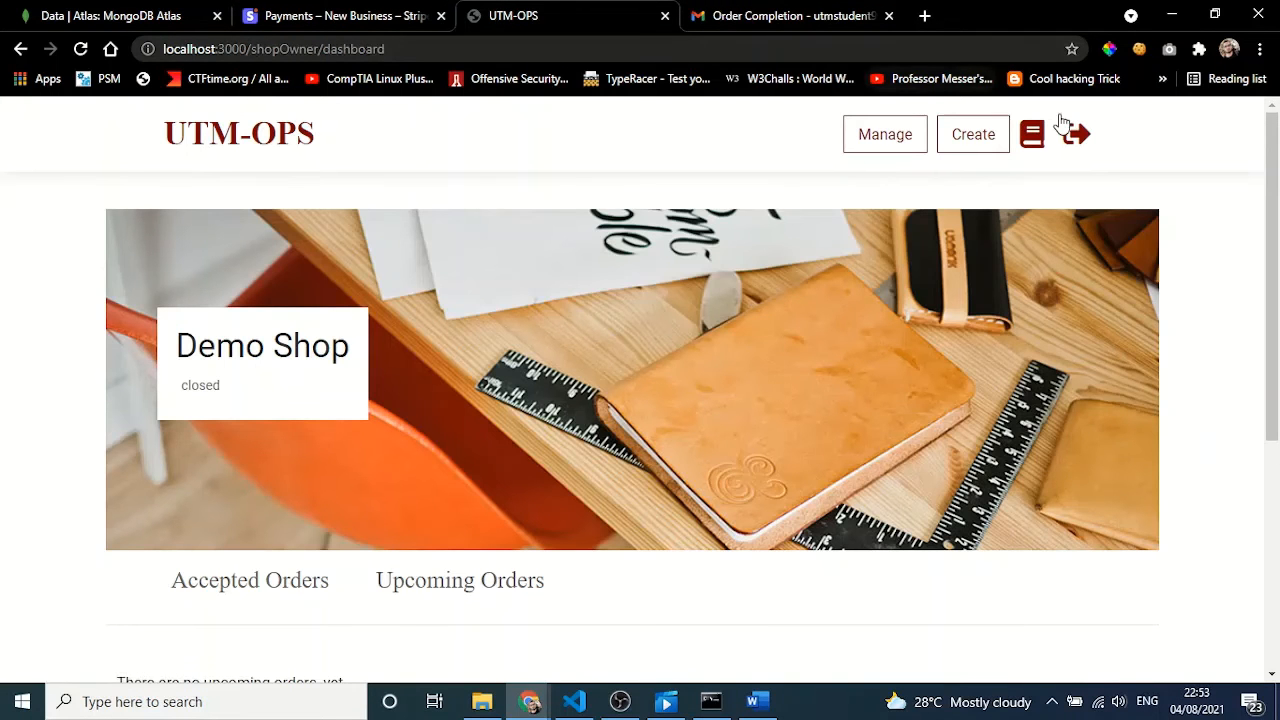
drag(1276, 200, 1276, 426)
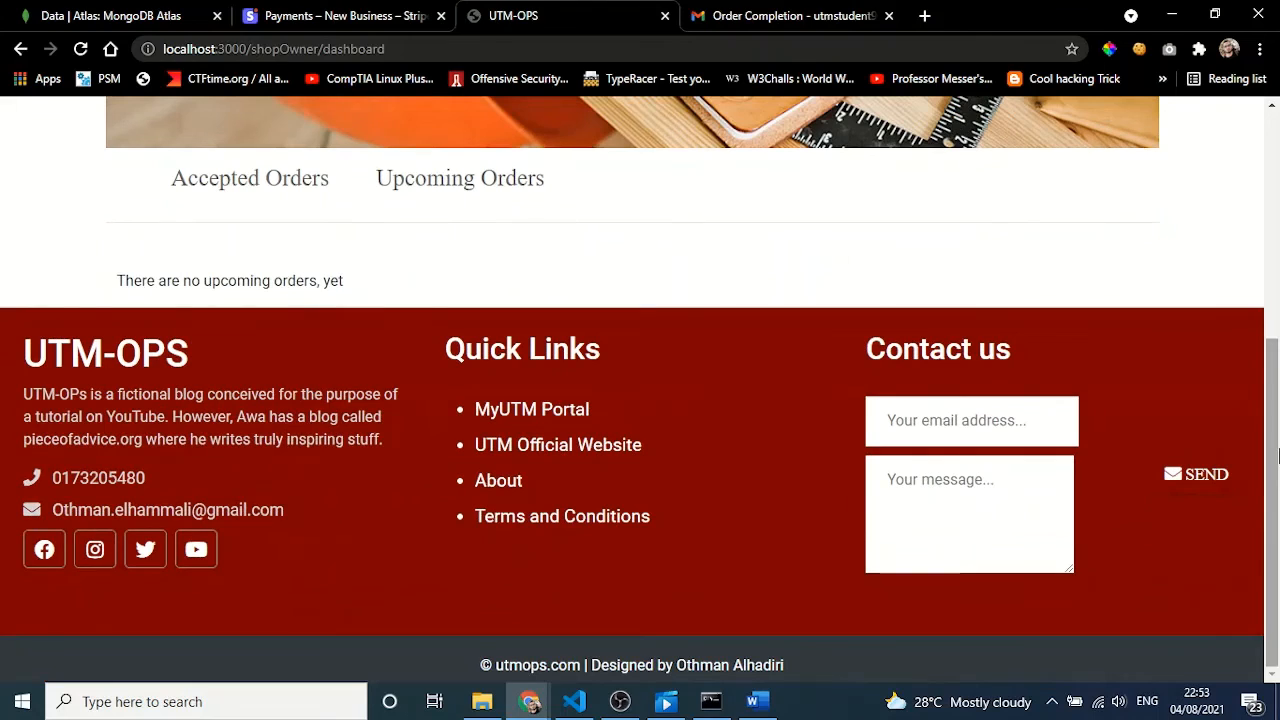
click(948, 410)
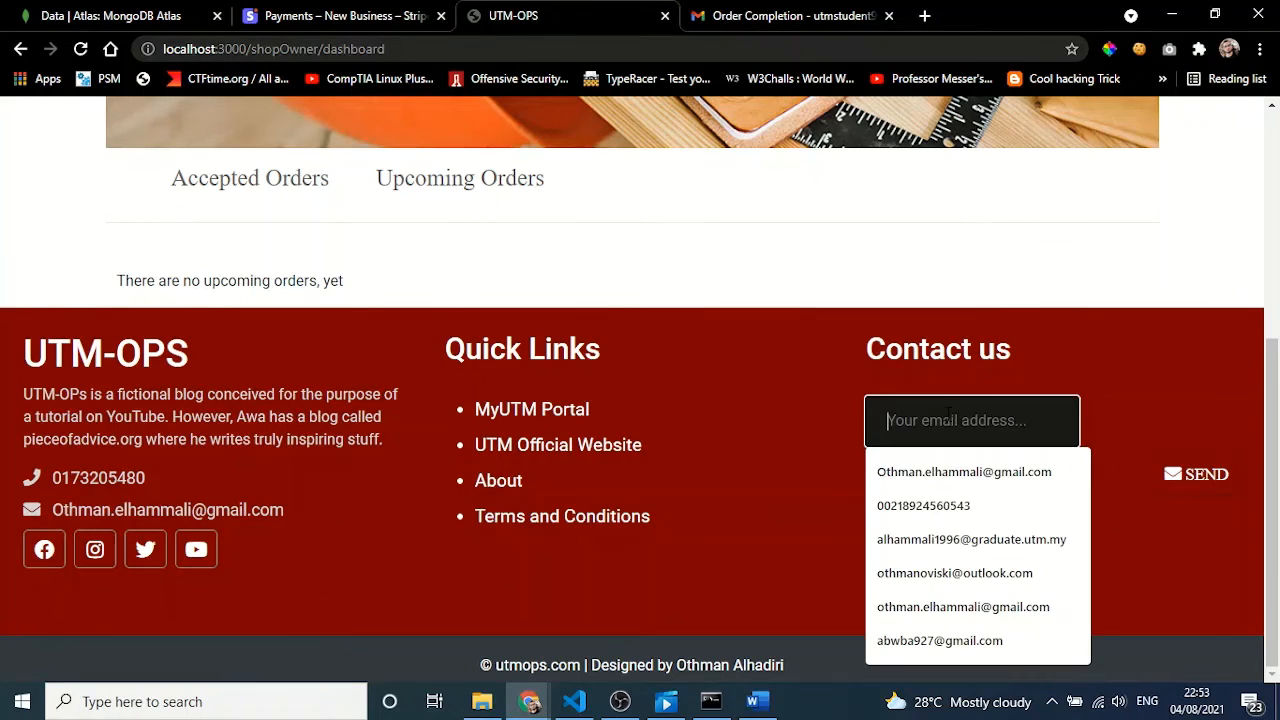
click(951, 470)
click(950, 462)
text(compalain)
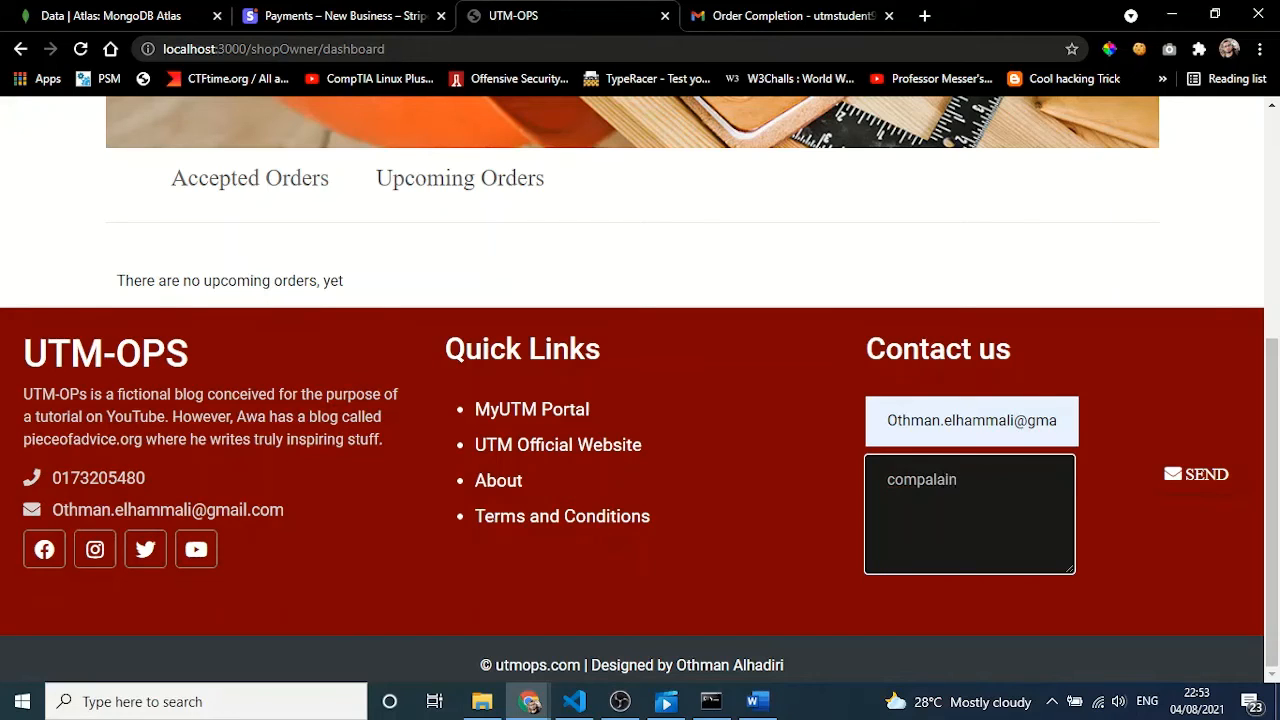
click(1193, 479)
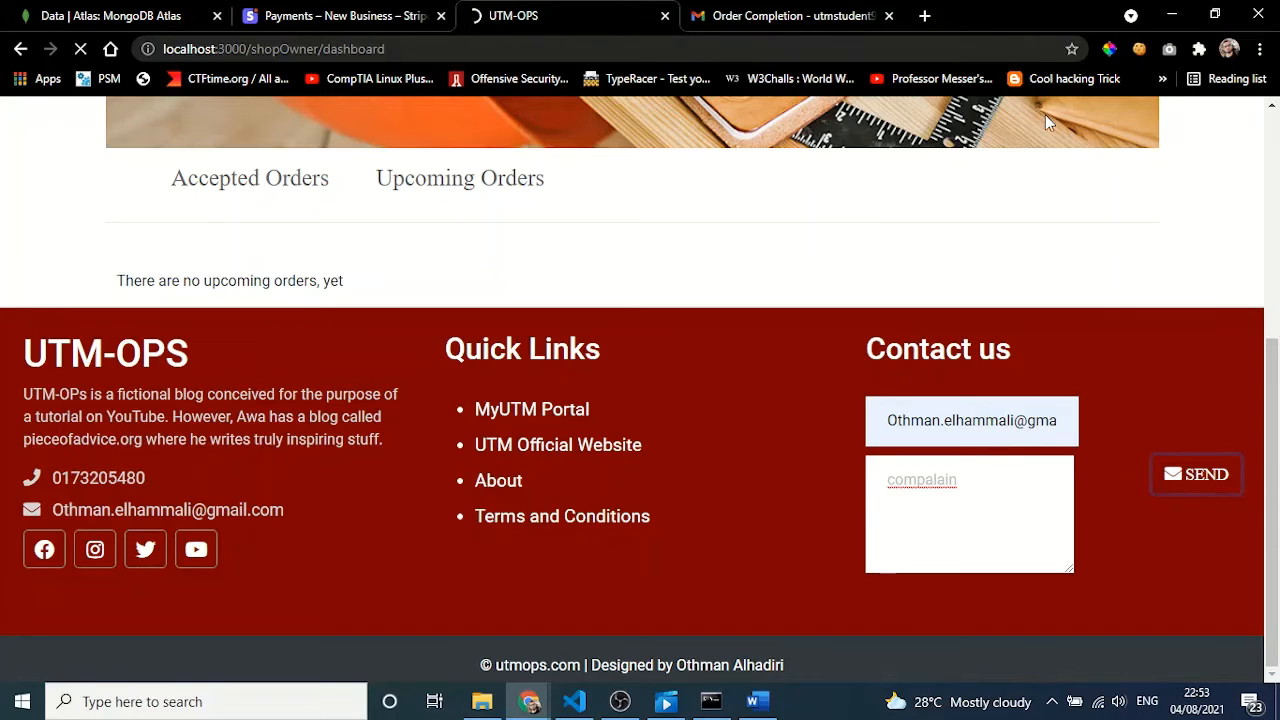
Open the university account's Gmail inbox in a new tab and open the newest complaint e-mail containing "compalain"
click(924, 16)
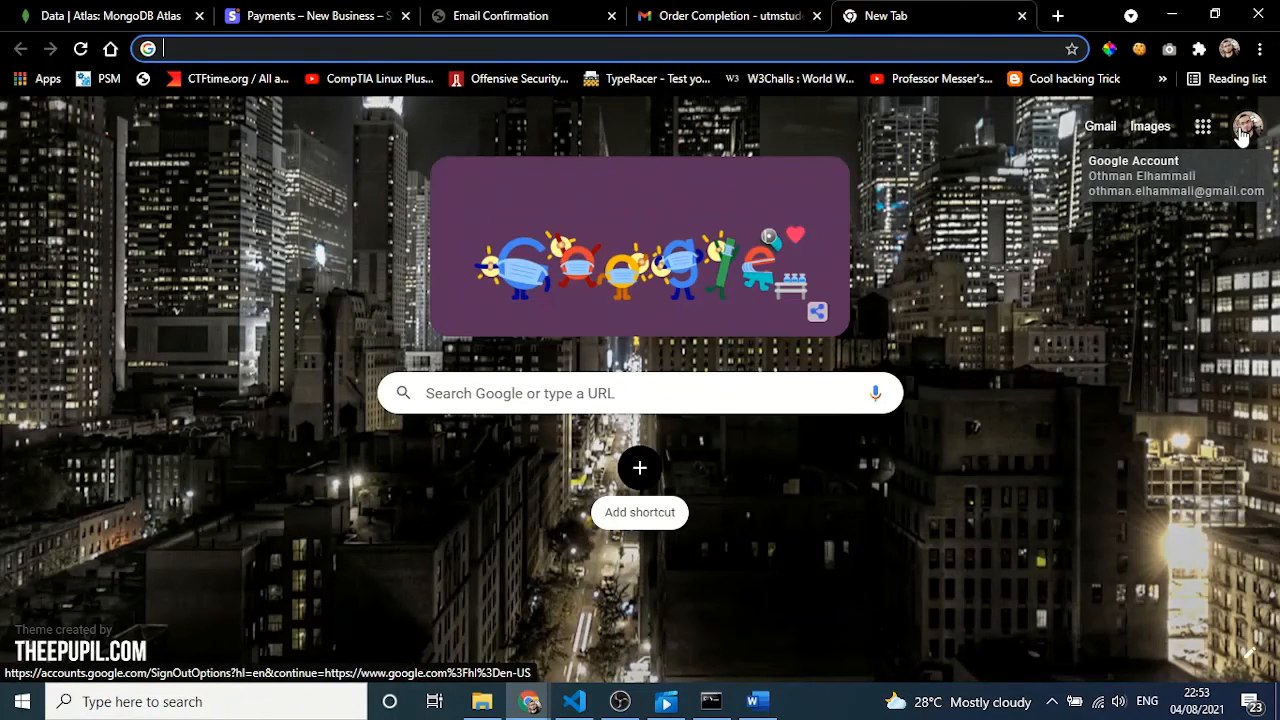
click(1243, 133)
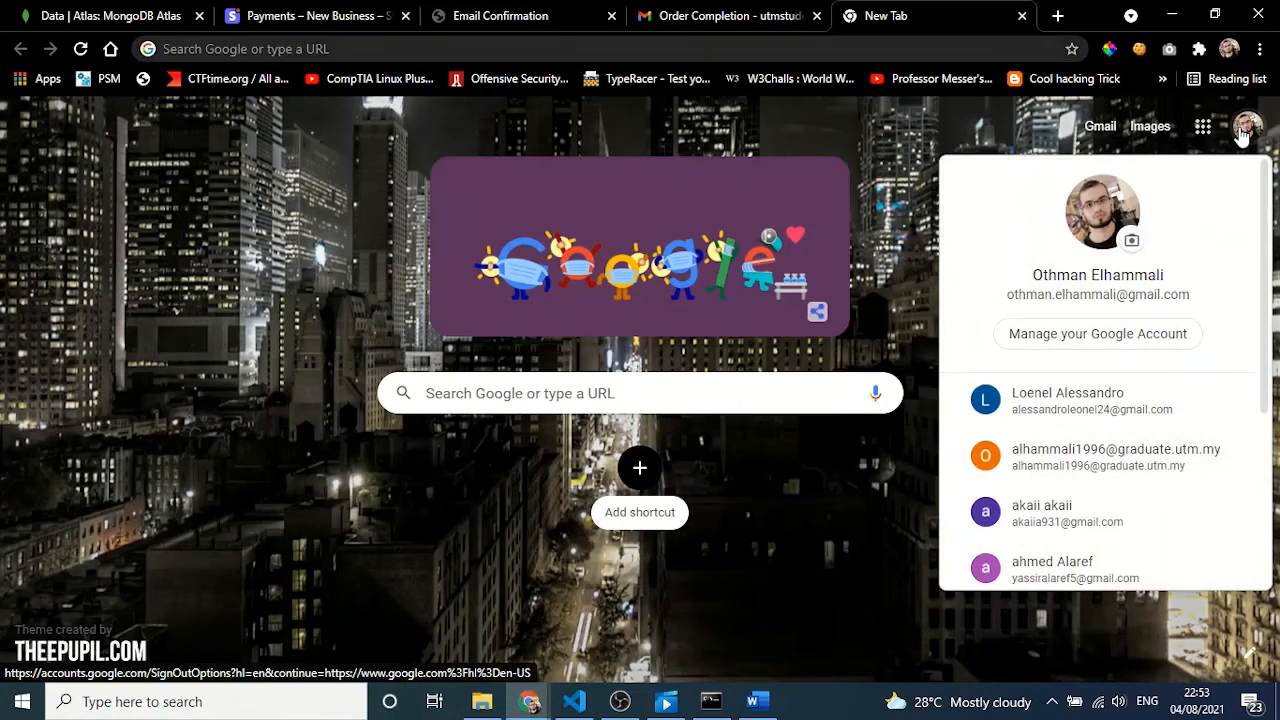
click(1127, 455)
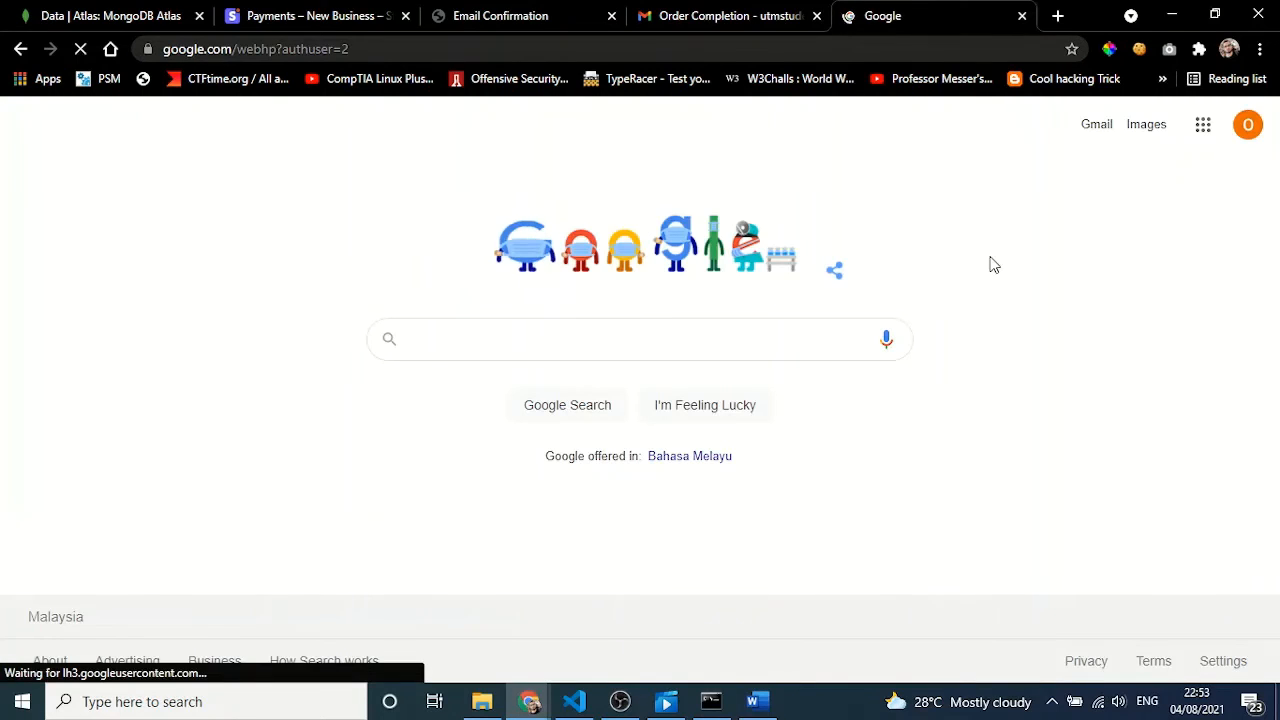
click(1203, 128)
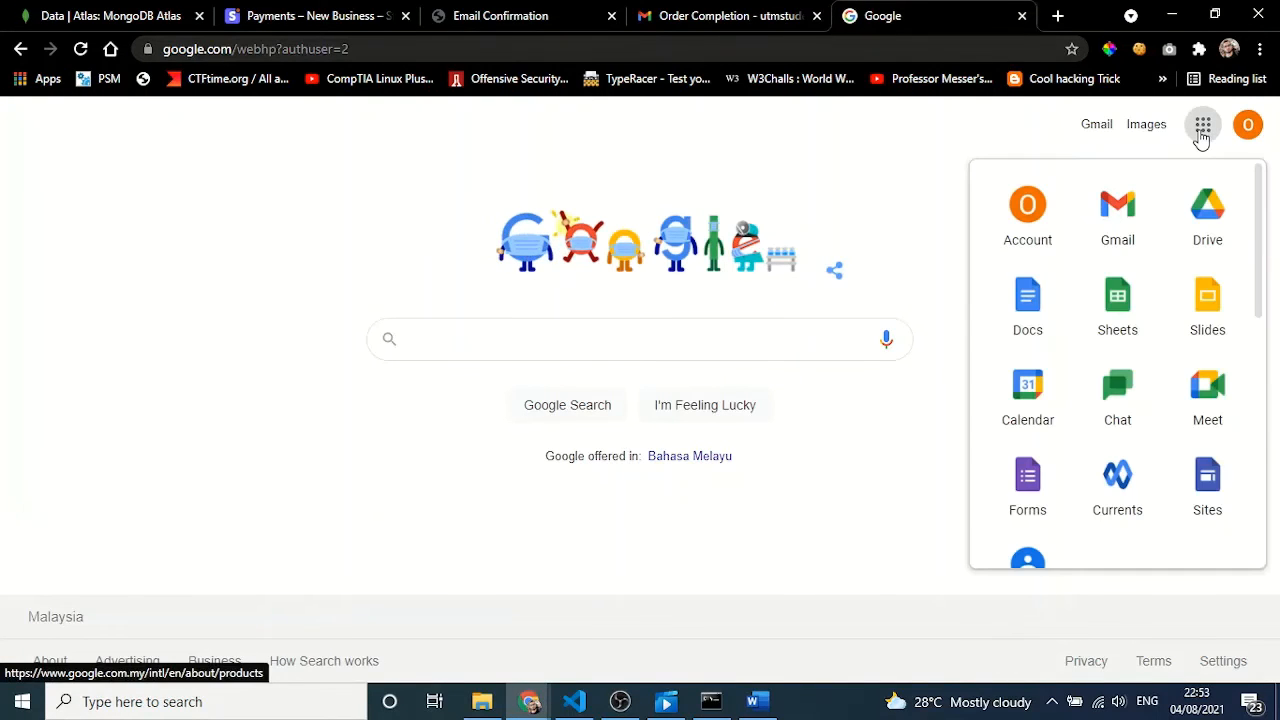
click(1125, 210)
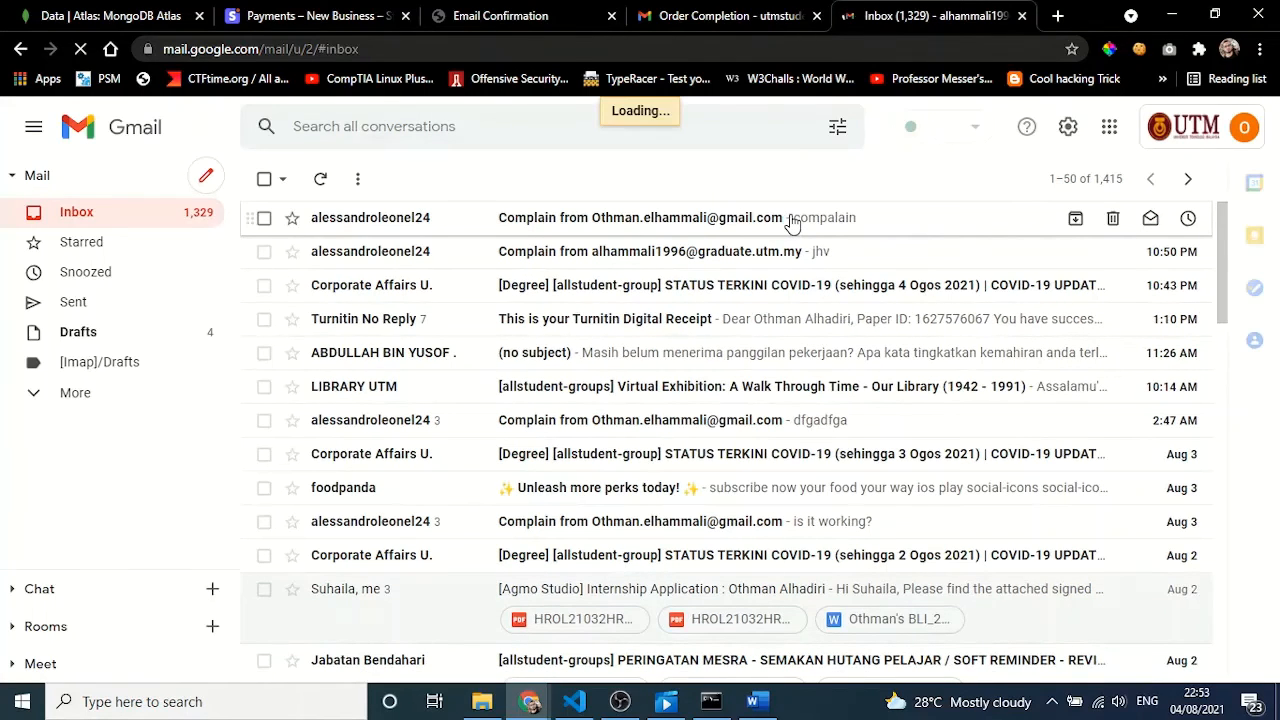
click(754, 218)
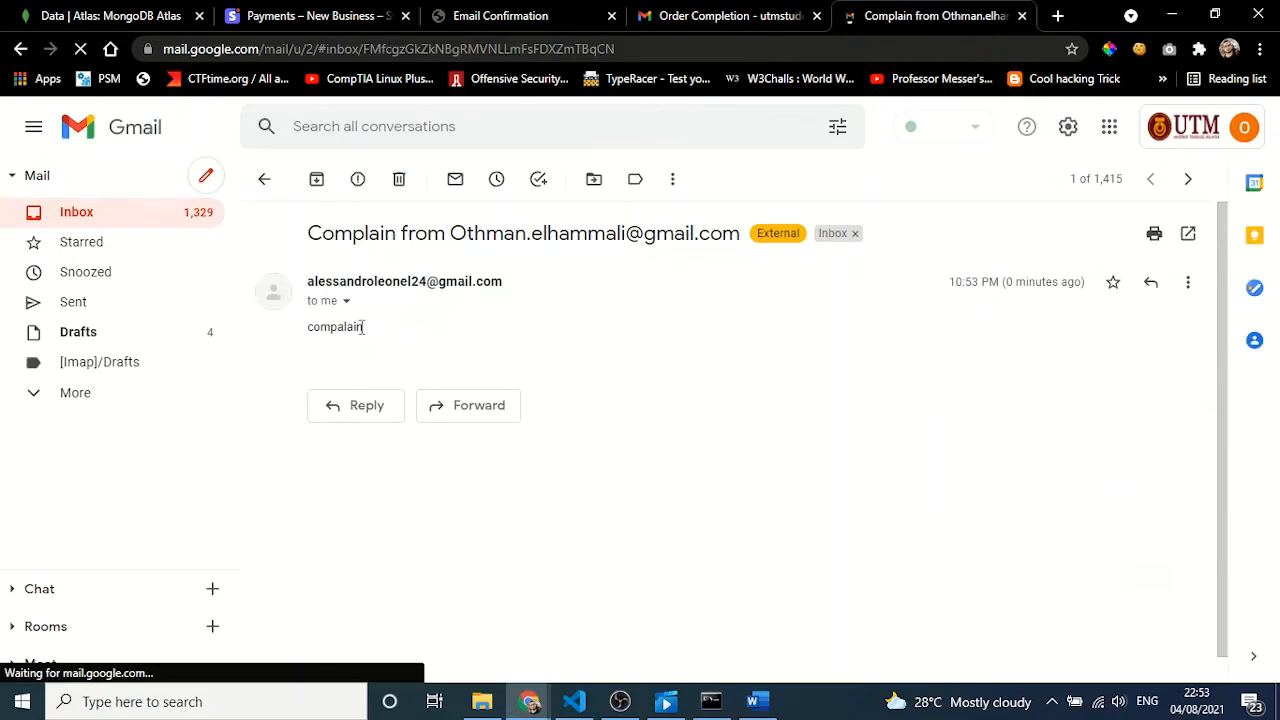
Examine the complaint e-mail's message text, header details, subject line and sender address
drag(368, 329, 310, 322)
click(335, 301)
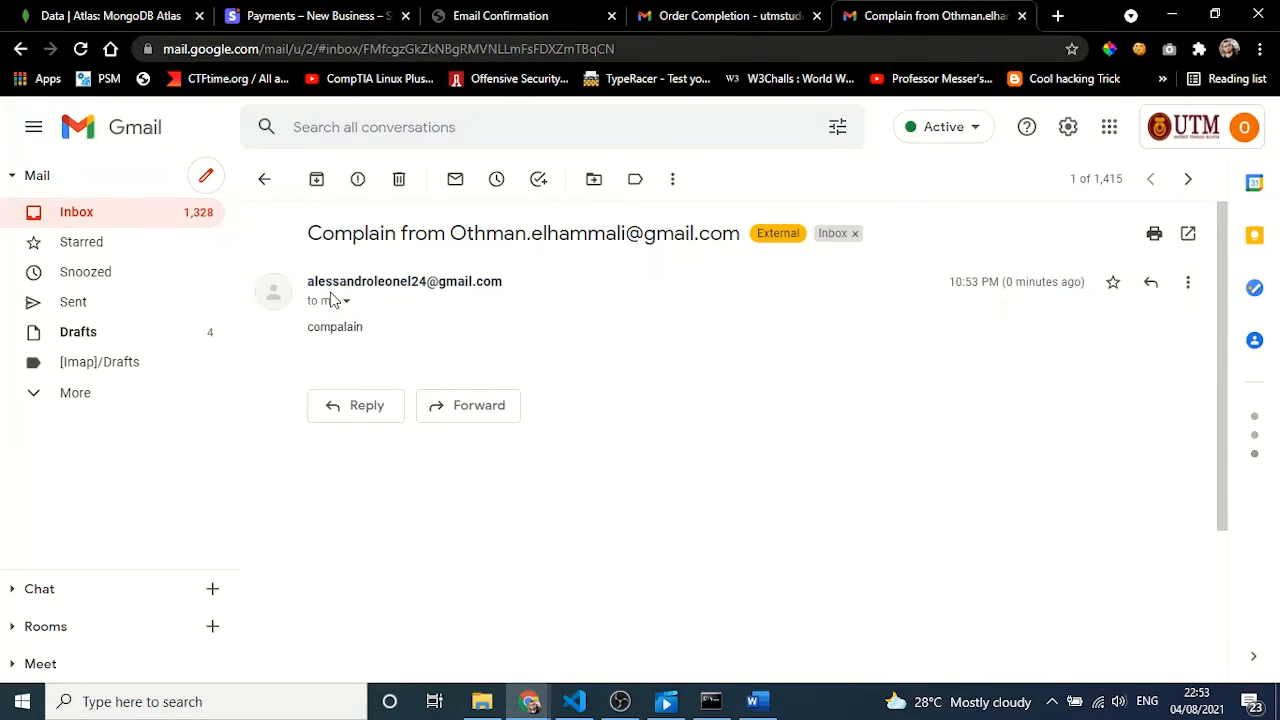
click(347, 303)
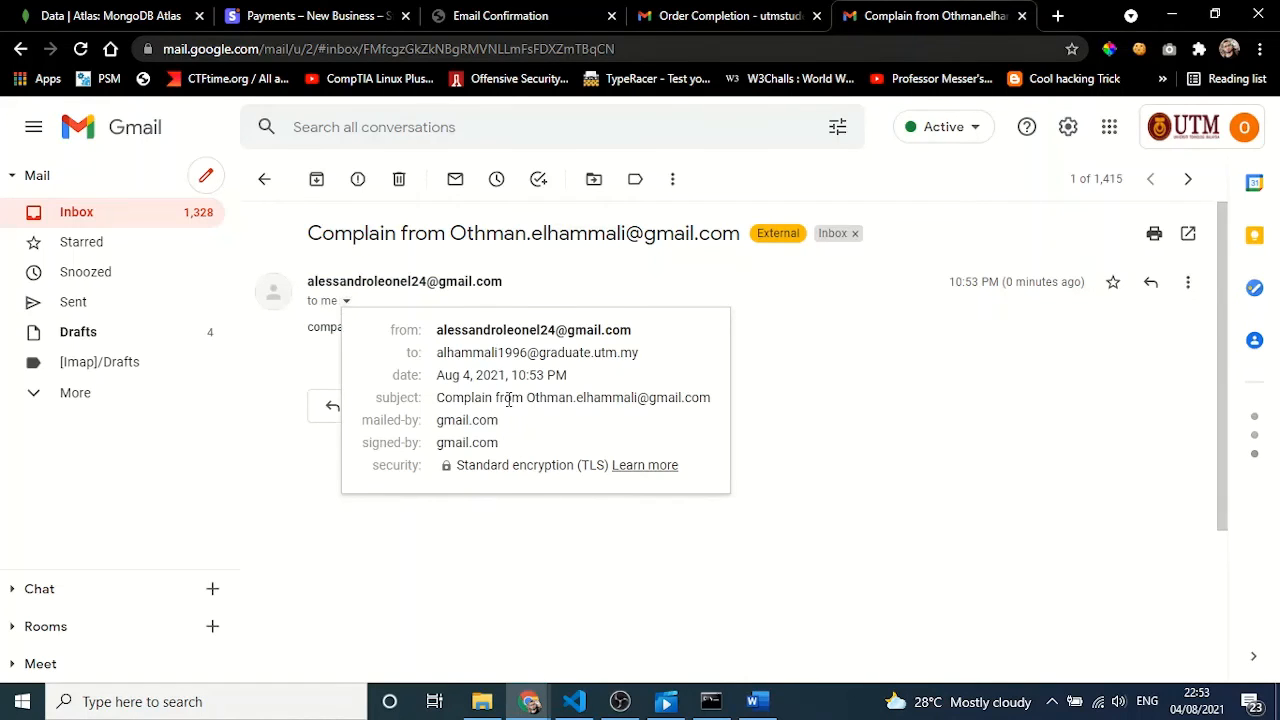
drag(437, 399, 712, 398)
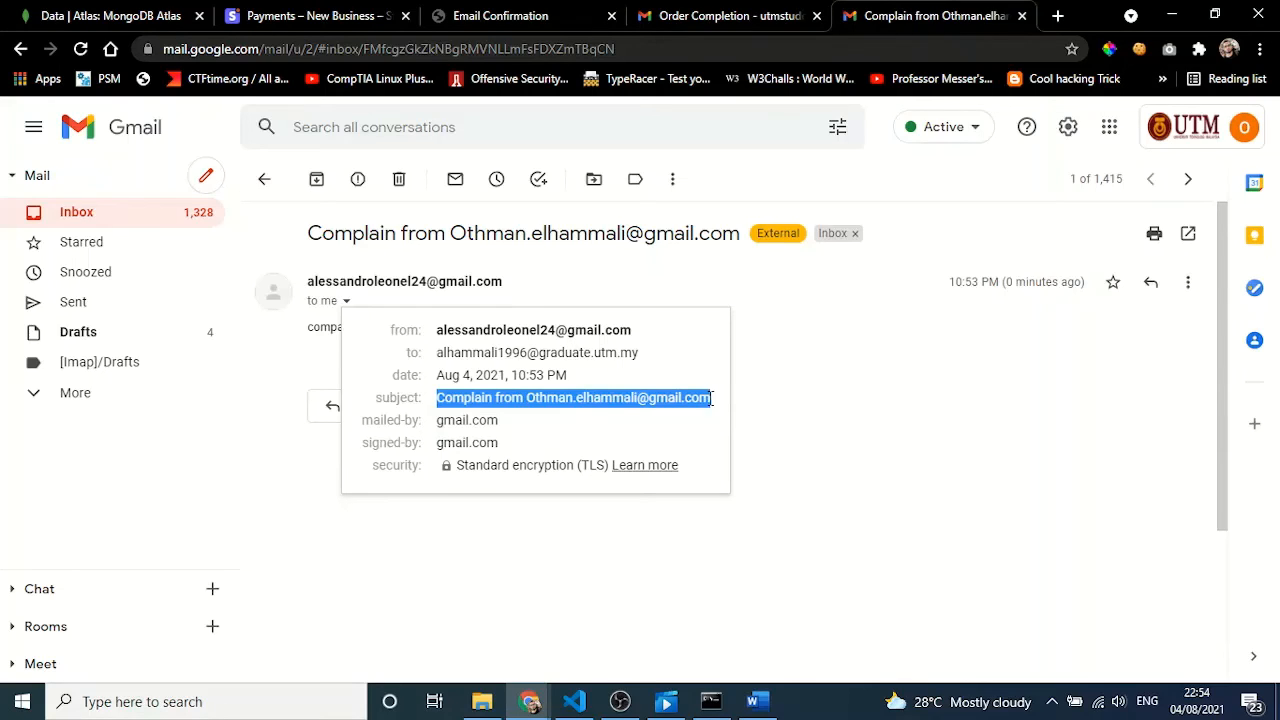
click(840, 409)
drag(389, 326, 309, 341)
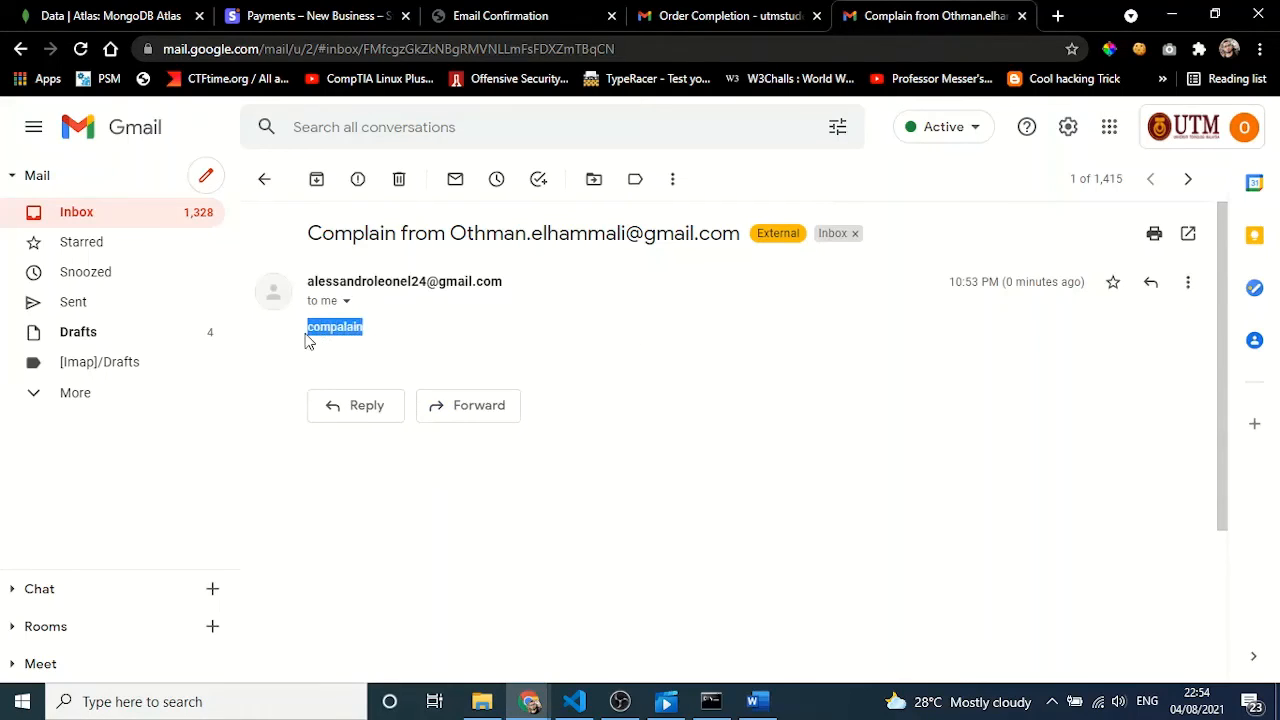
drag(520, 283, 307, 283)
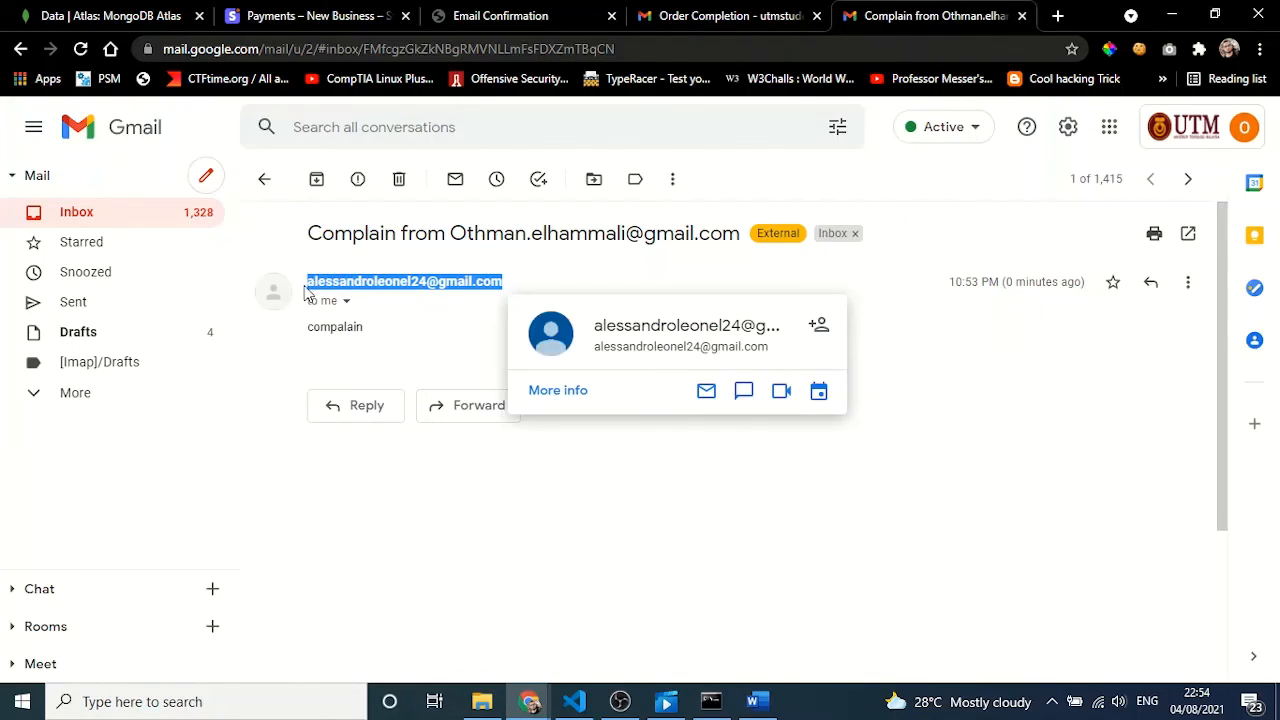
click(274, 220)
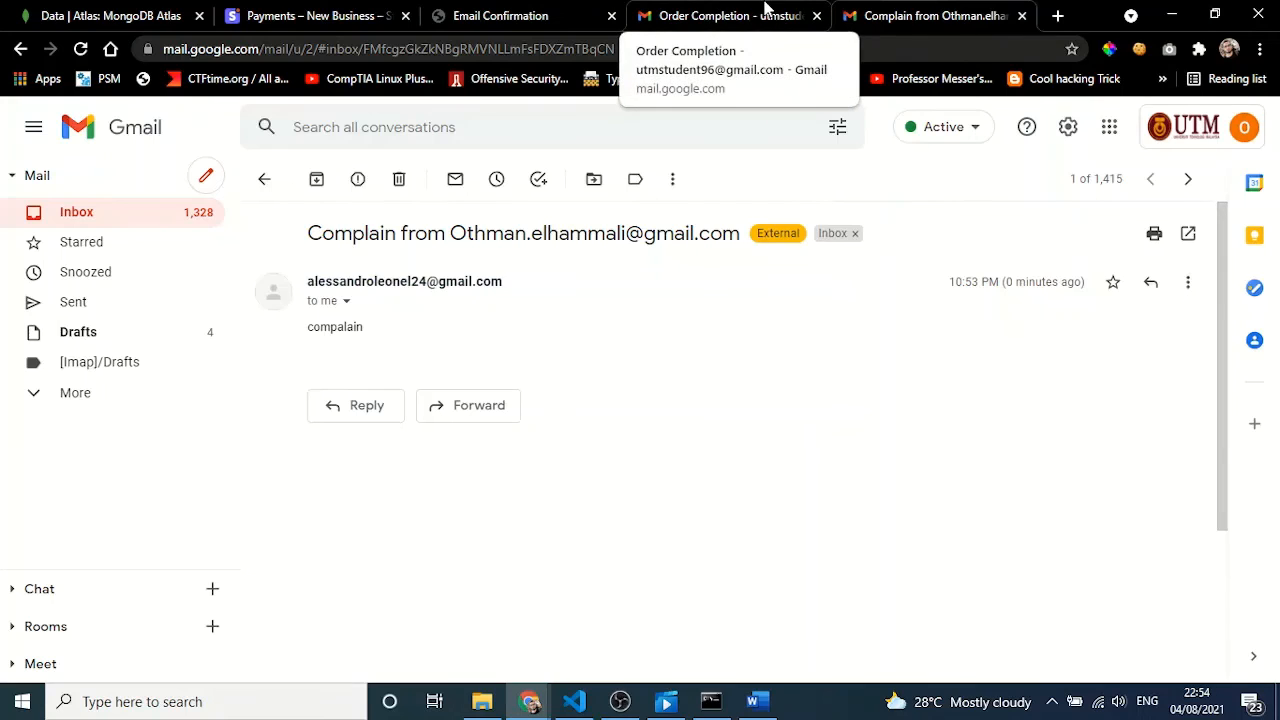
Close the complaint e-mail's tab, then return from the confirmation page to the Demo Shop dashboard and log out of UTM-OPS
click(1021, 16)
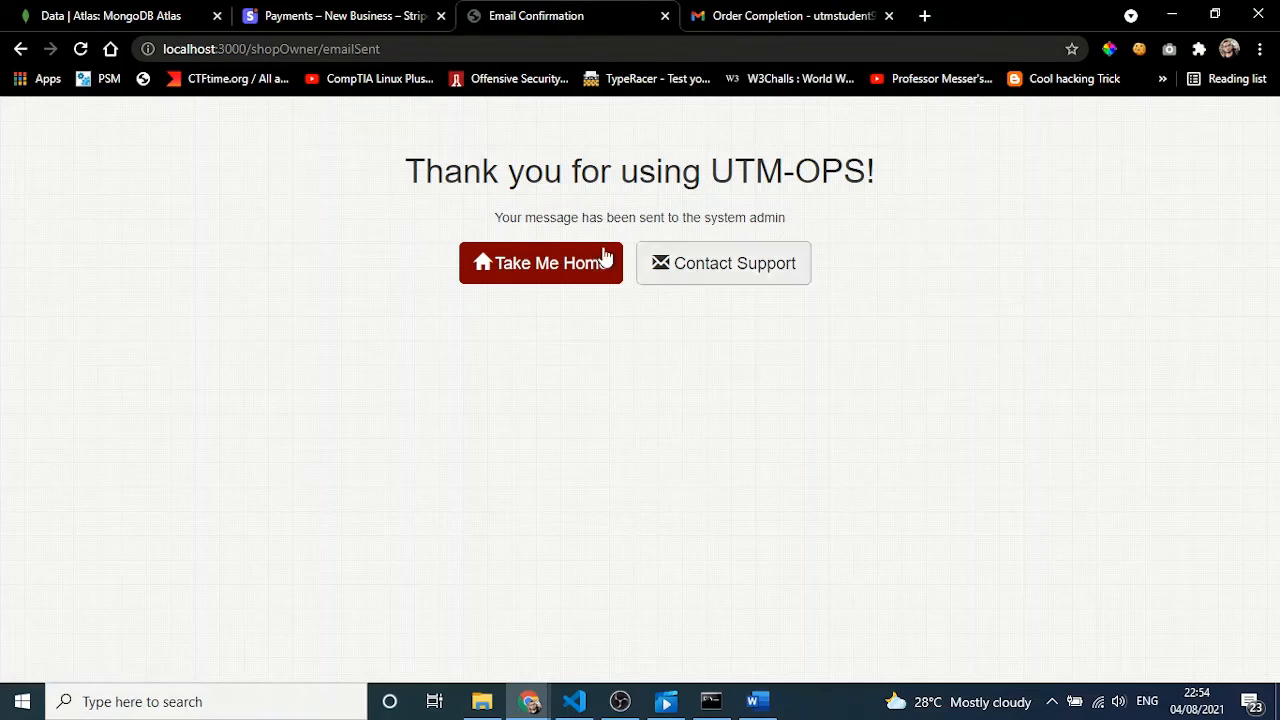
click(512, 265)
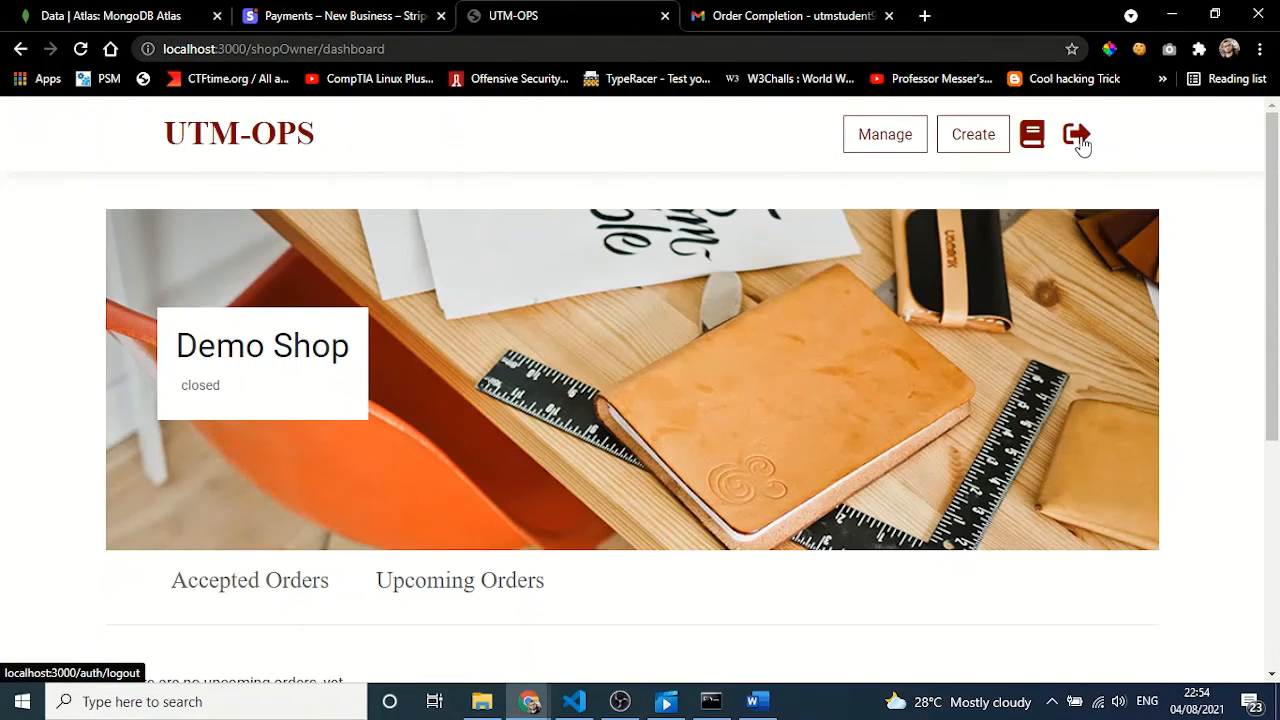
click(1077, 136)
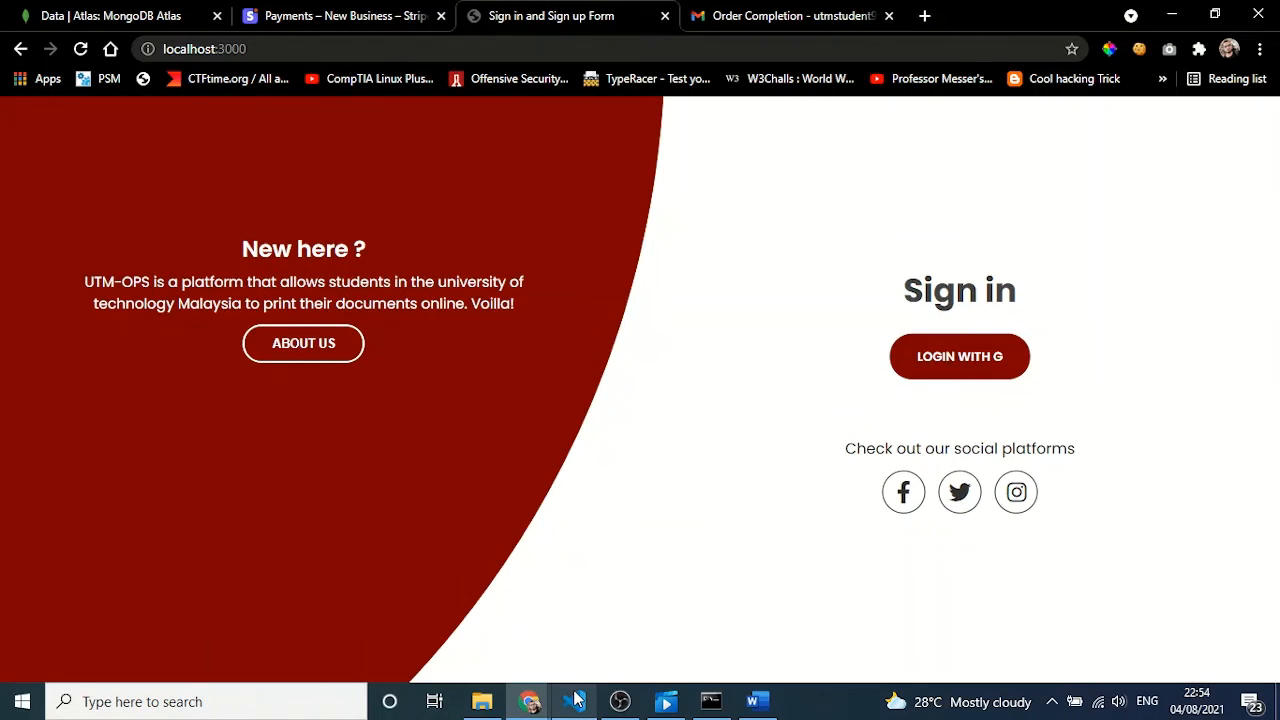
Switch to Visual Studio Code, open the Order.js model, and enlarge the editor area to show the order schema
click(575, 700)
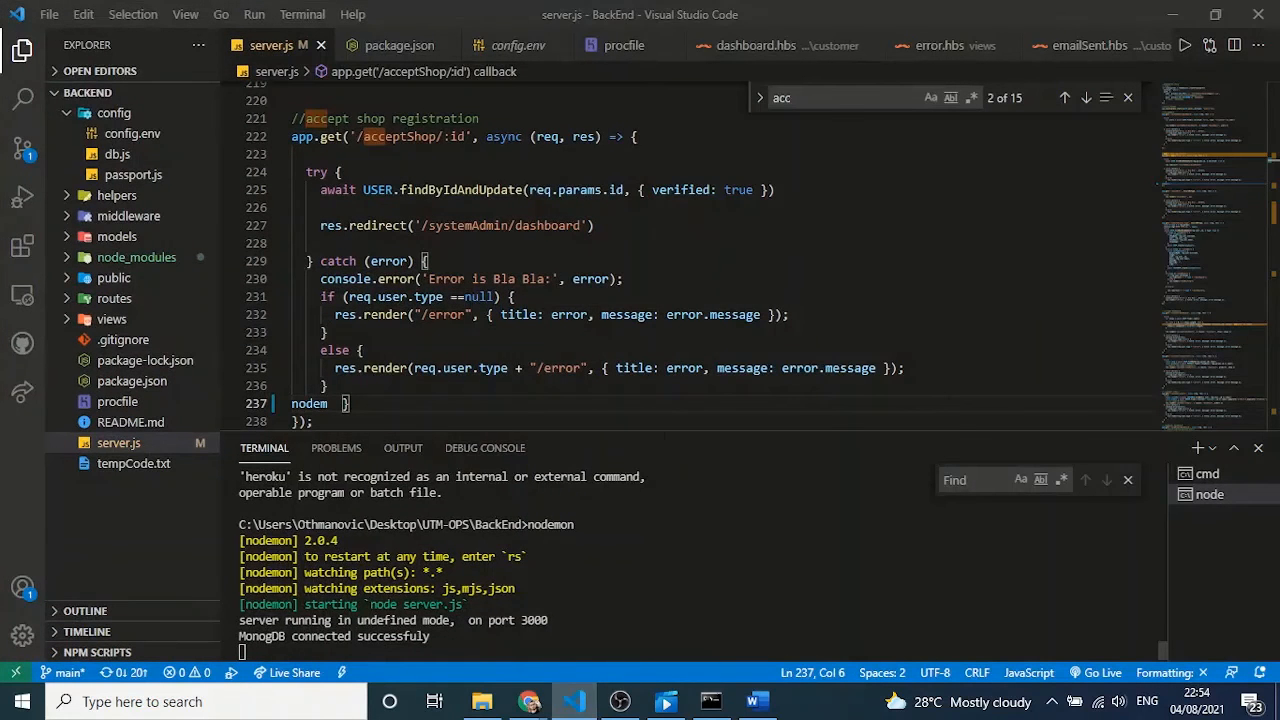
click(1275, 146)
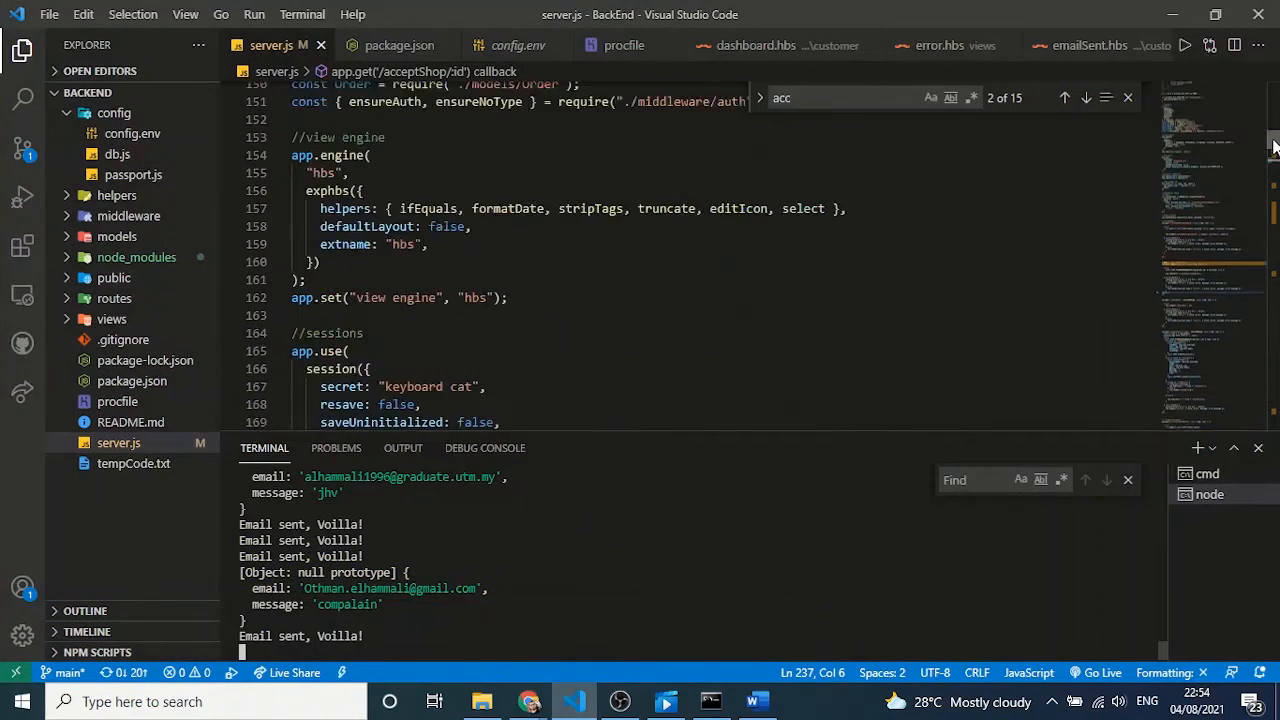
drag(1275, 146, 1264, 111)
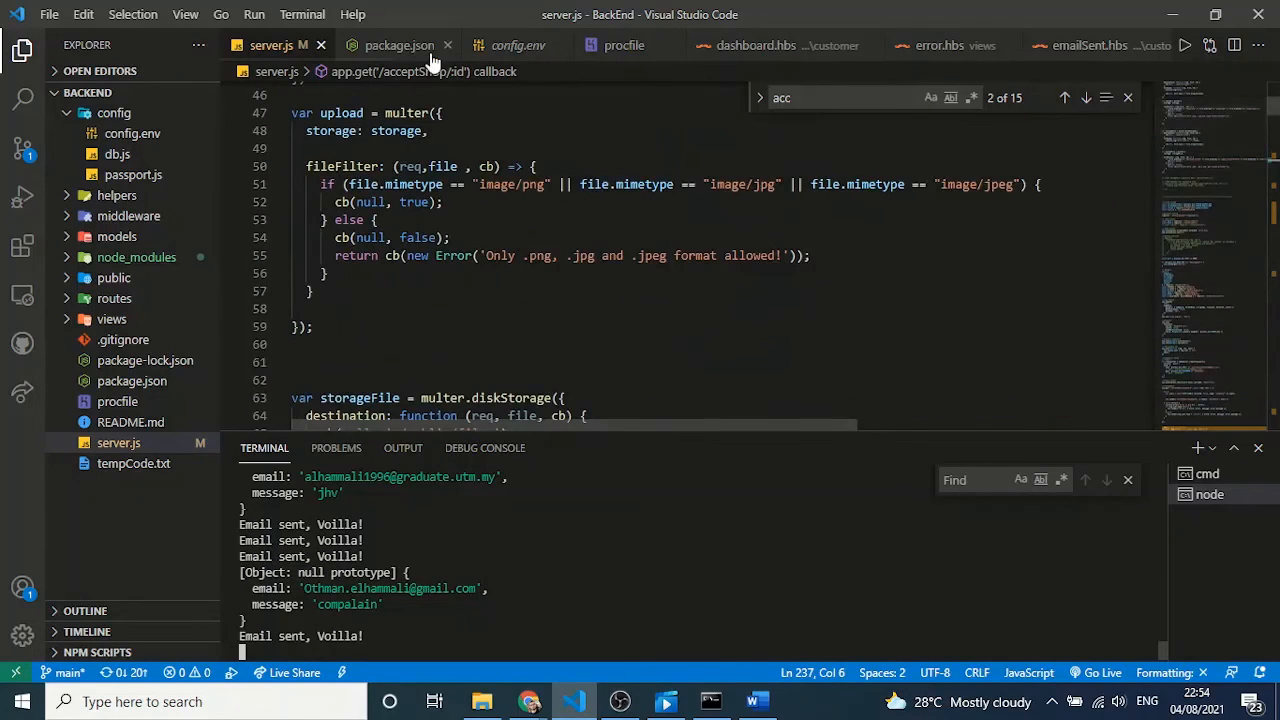
key(ctrl+p)
text(or)
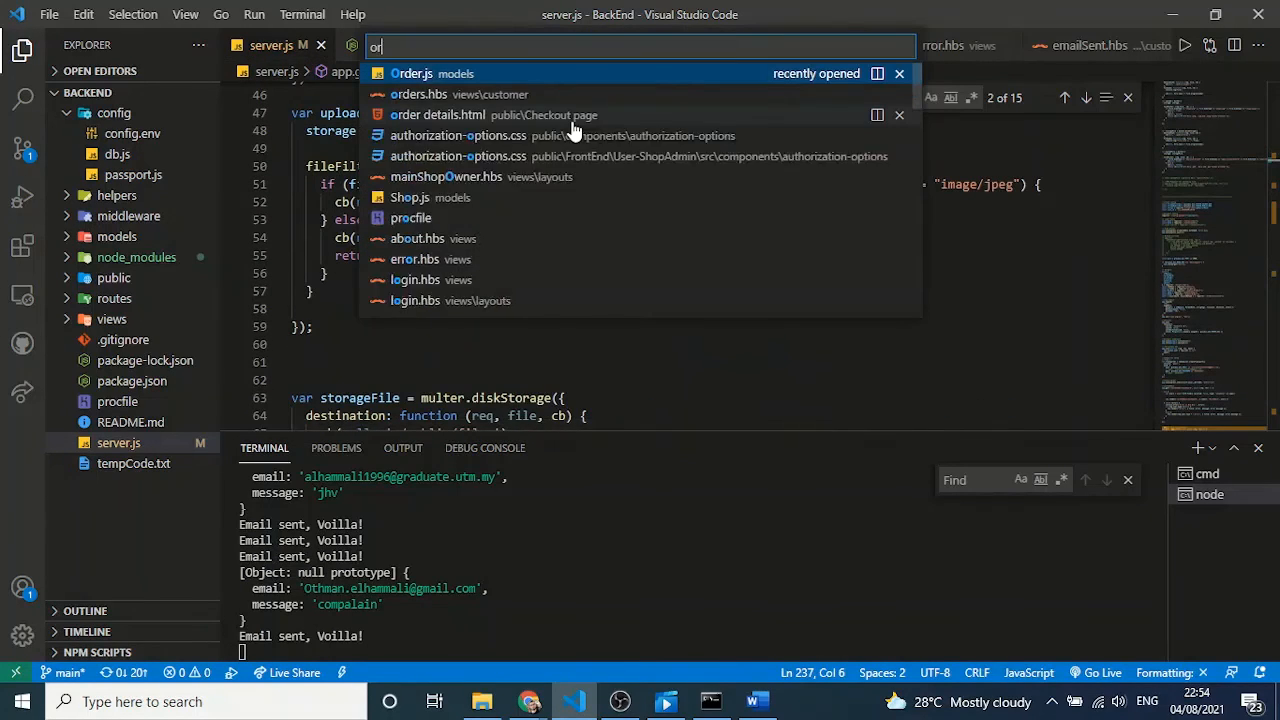
text(der)
key(Return)
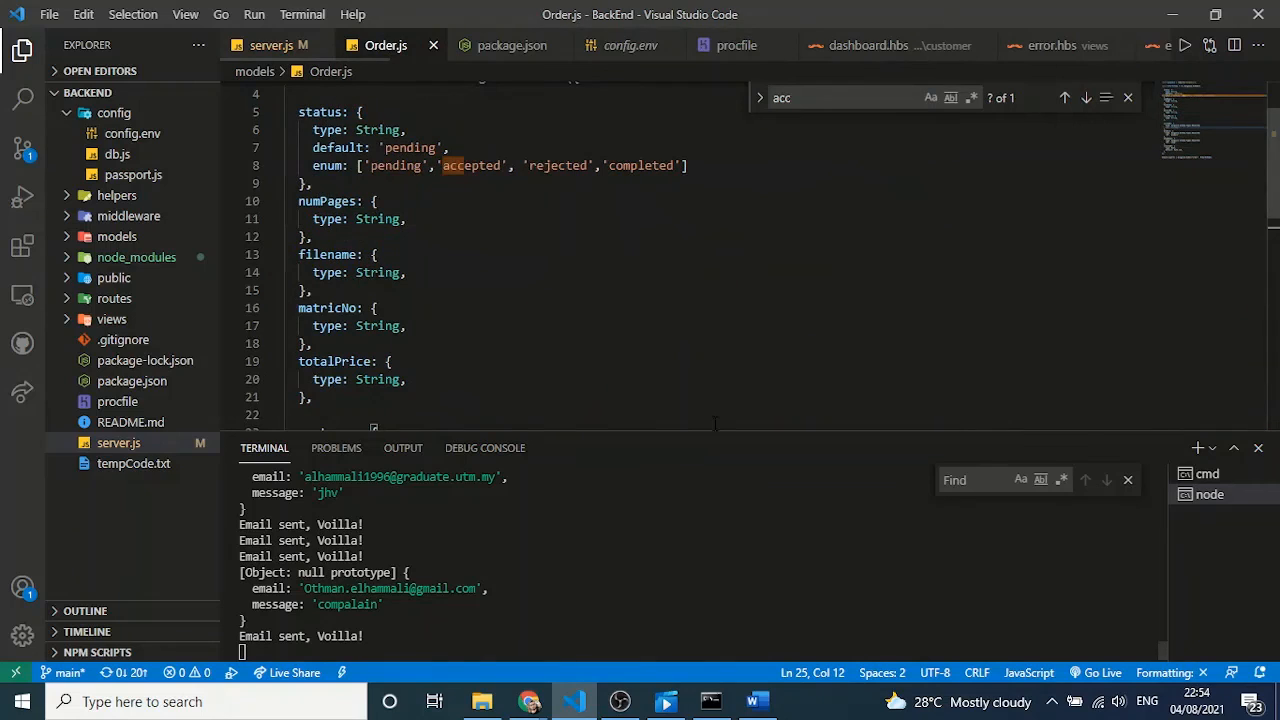
drag(714, 435, 726, 594)
scroll(1276, 210, up, 2)
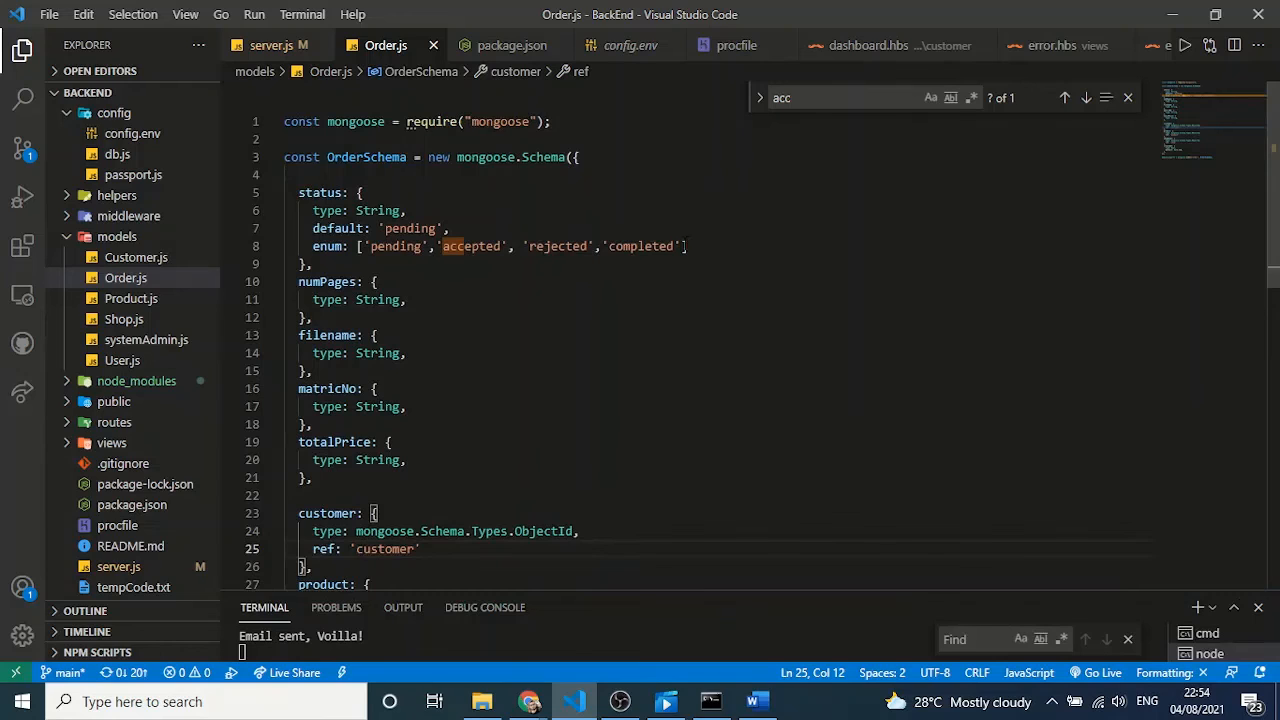
Examine the allowed values of the status field in the order schema, including 'completed'
drag(700, 247, 558, 258)
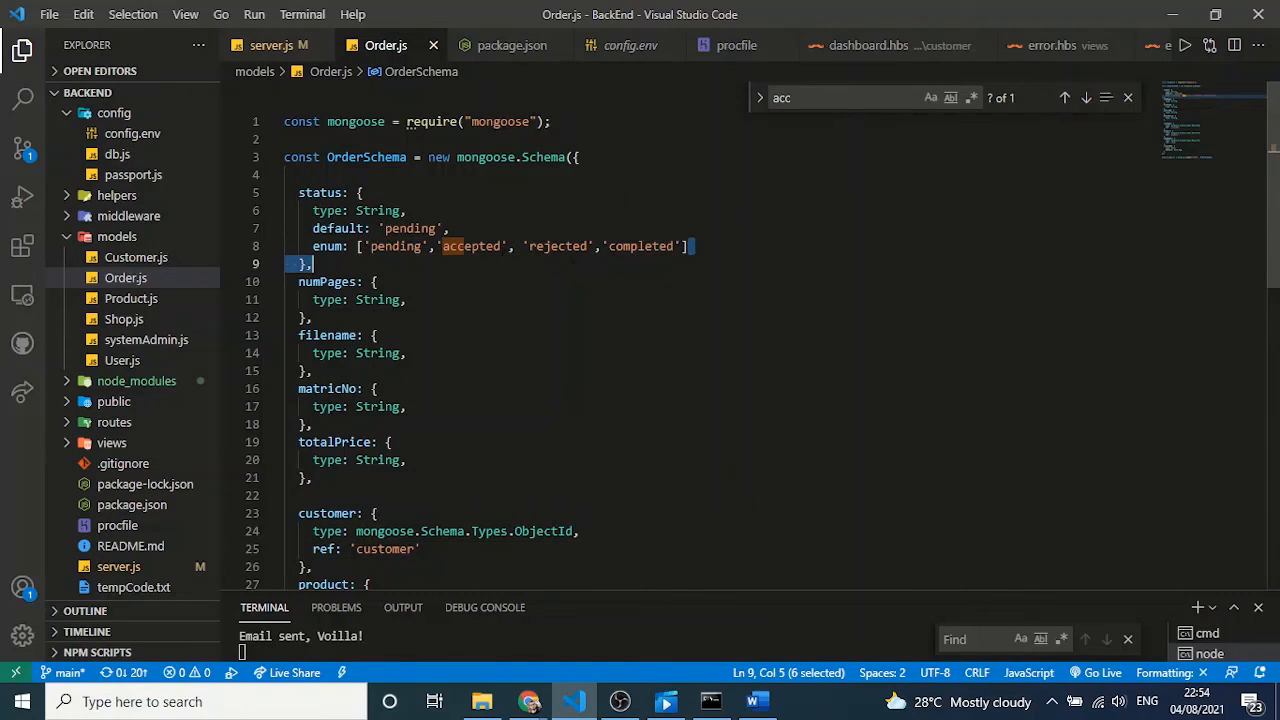
click(572, 264)
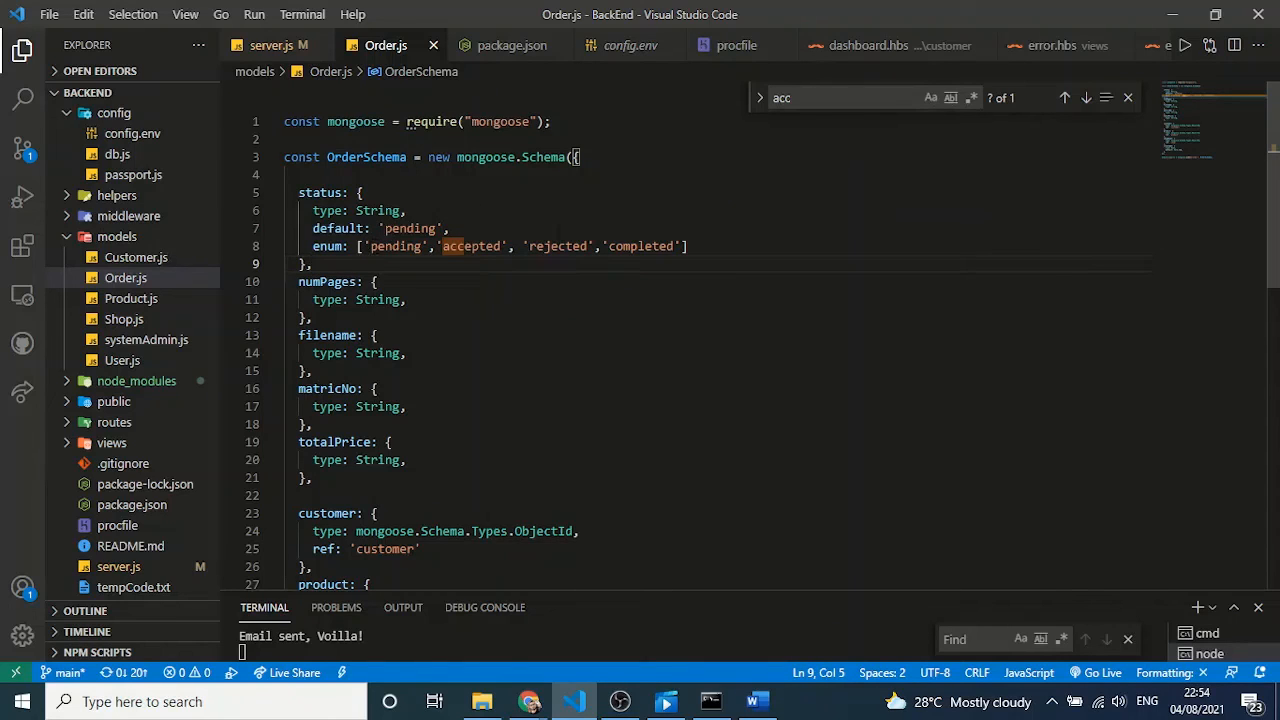
drag(694, 247, 517, 260)
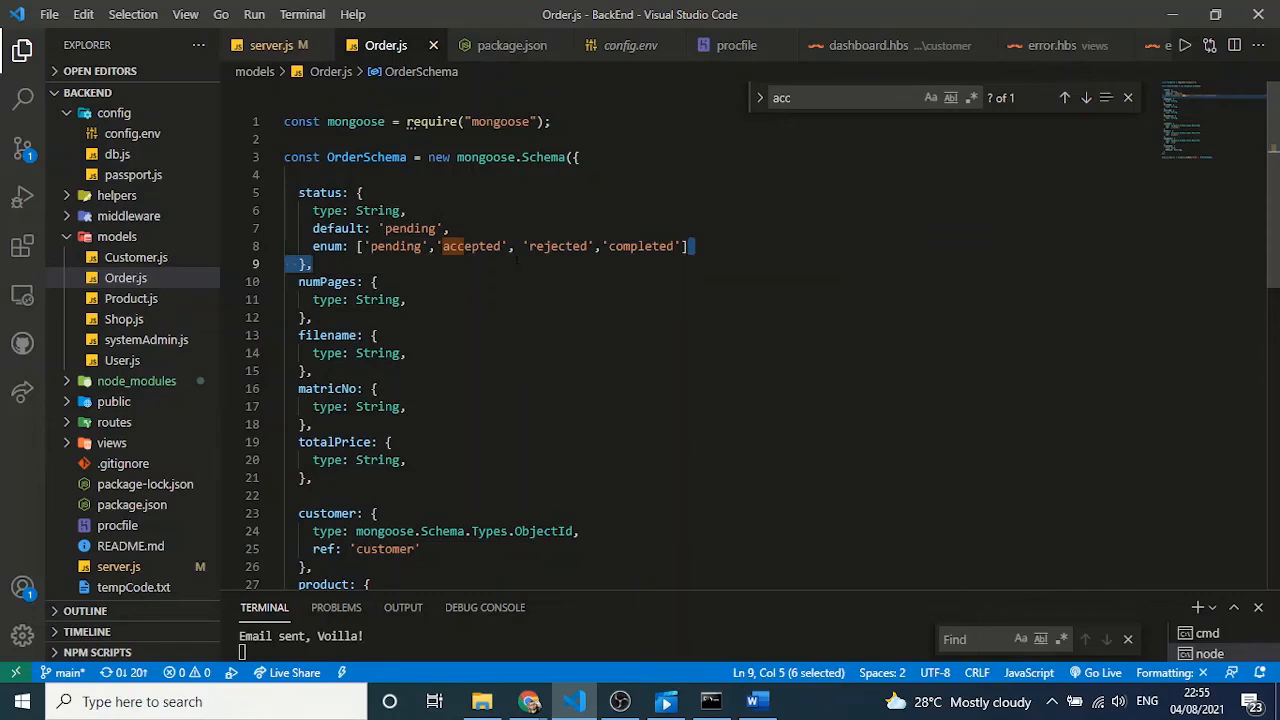
click(509, 246)
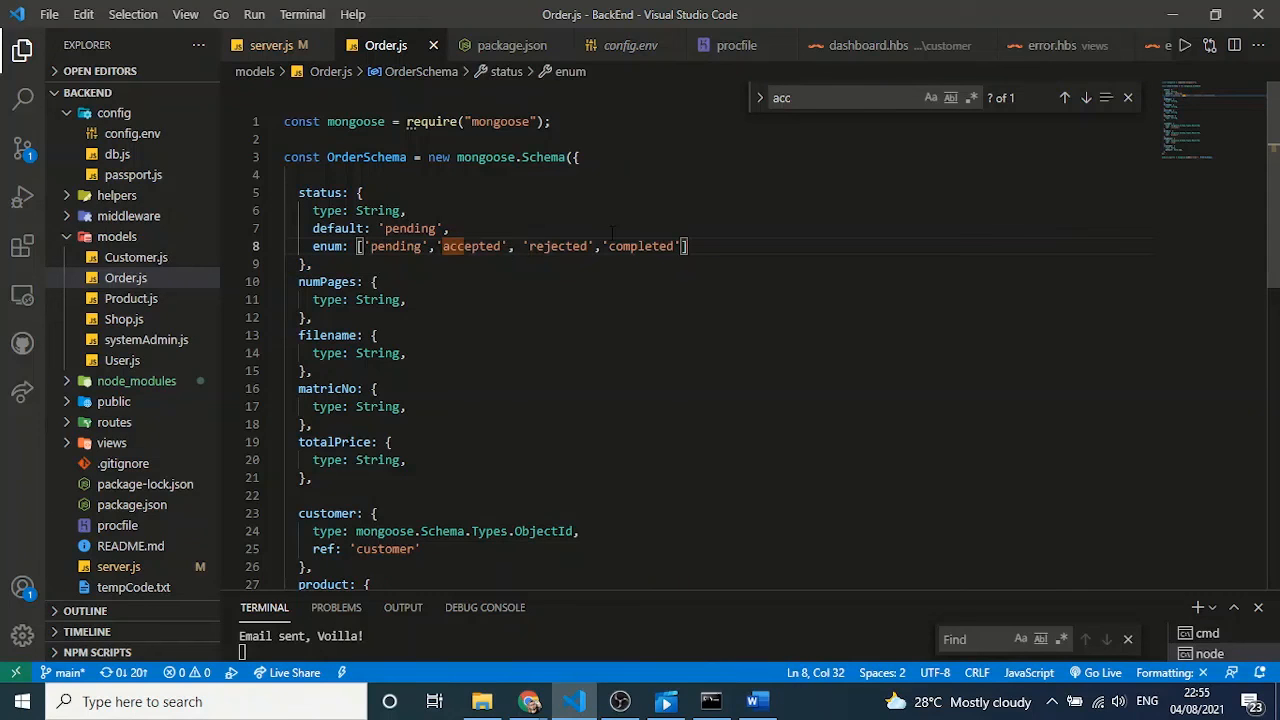
double_click(652, 245)
click(698, 243)
Open the User.js model and examine the customer, shopOwner and systemAdmin values of the type field
key(ctrl+p)
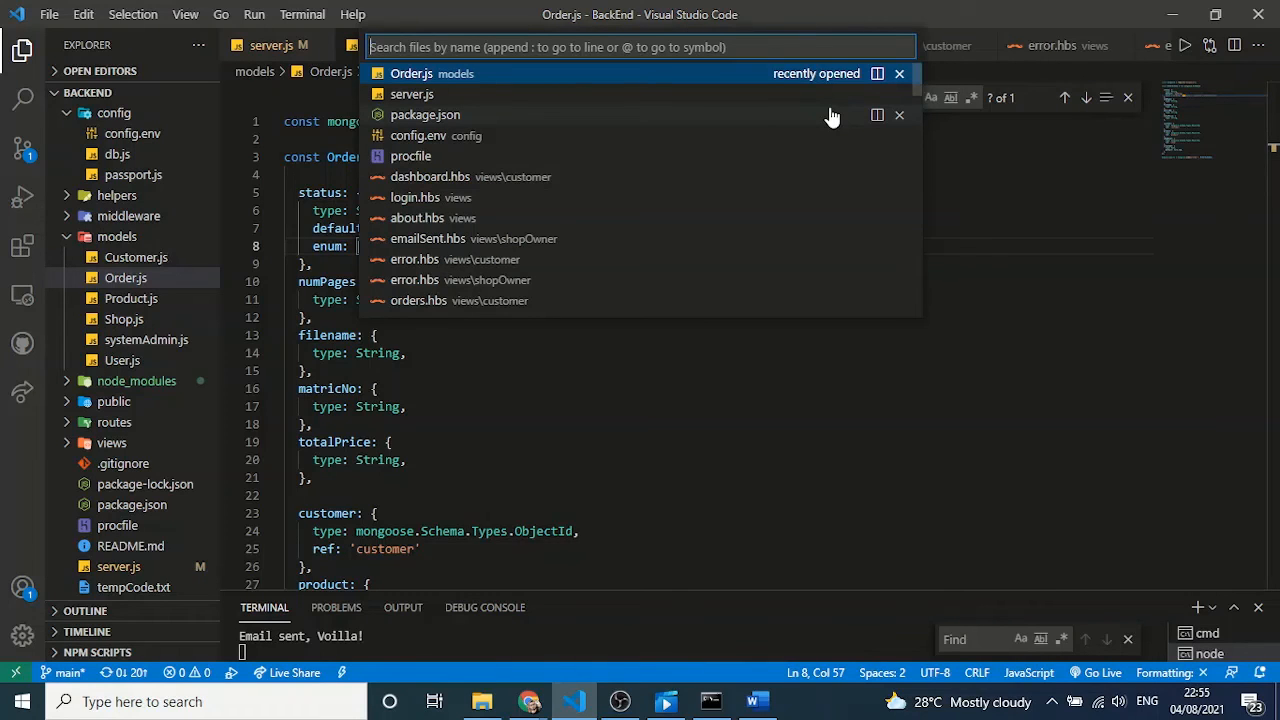
text(user)
key(Return)
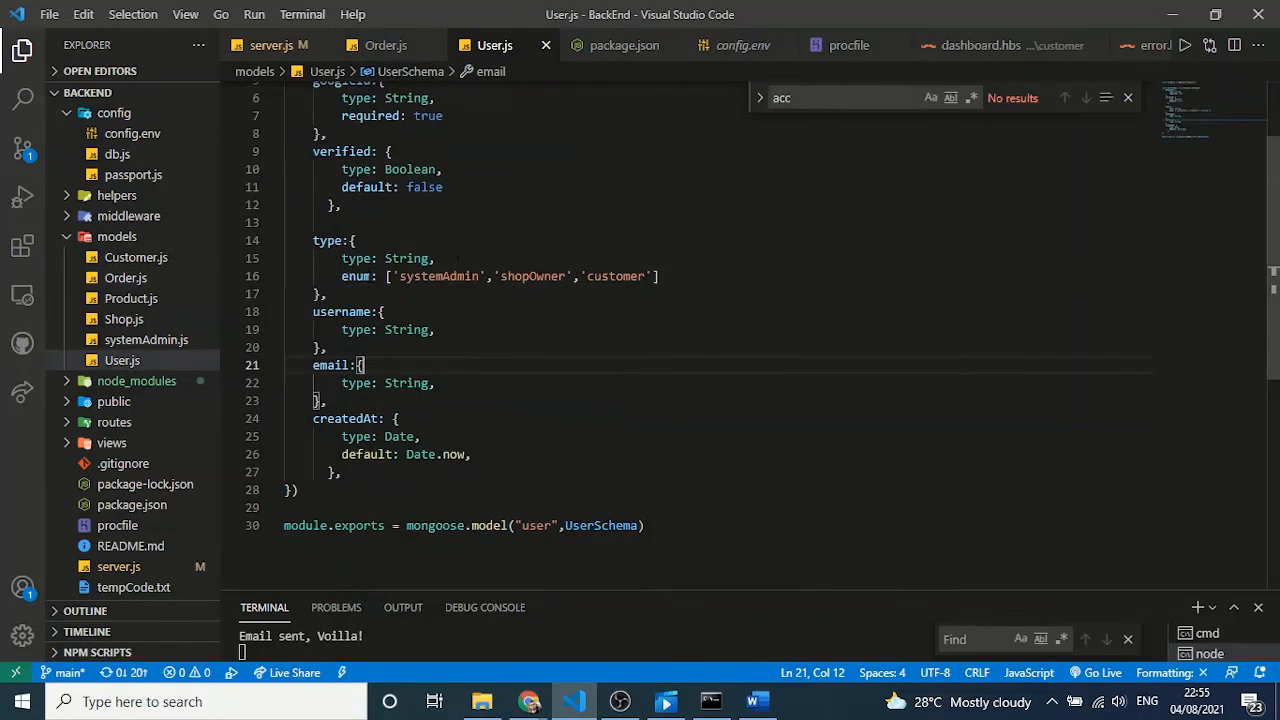
double_click(615, 276)
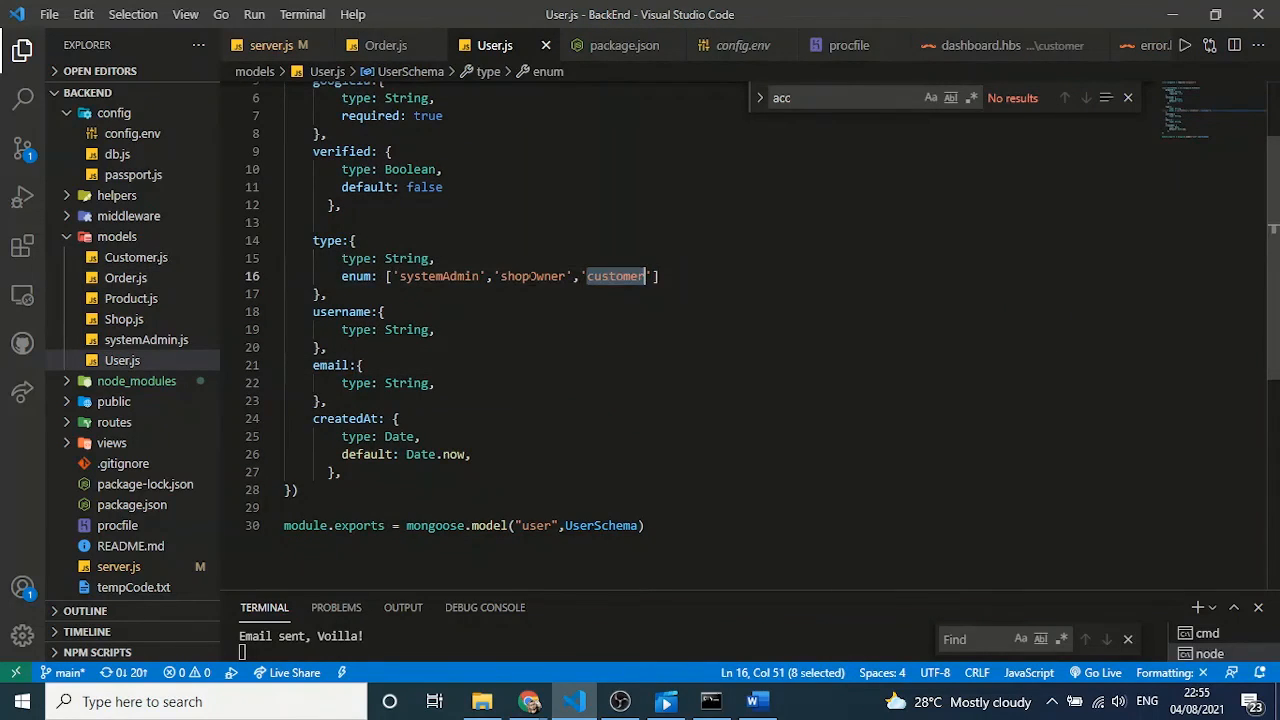
double_click(533, 276)
double_click(440, 276)
click(673, 276)
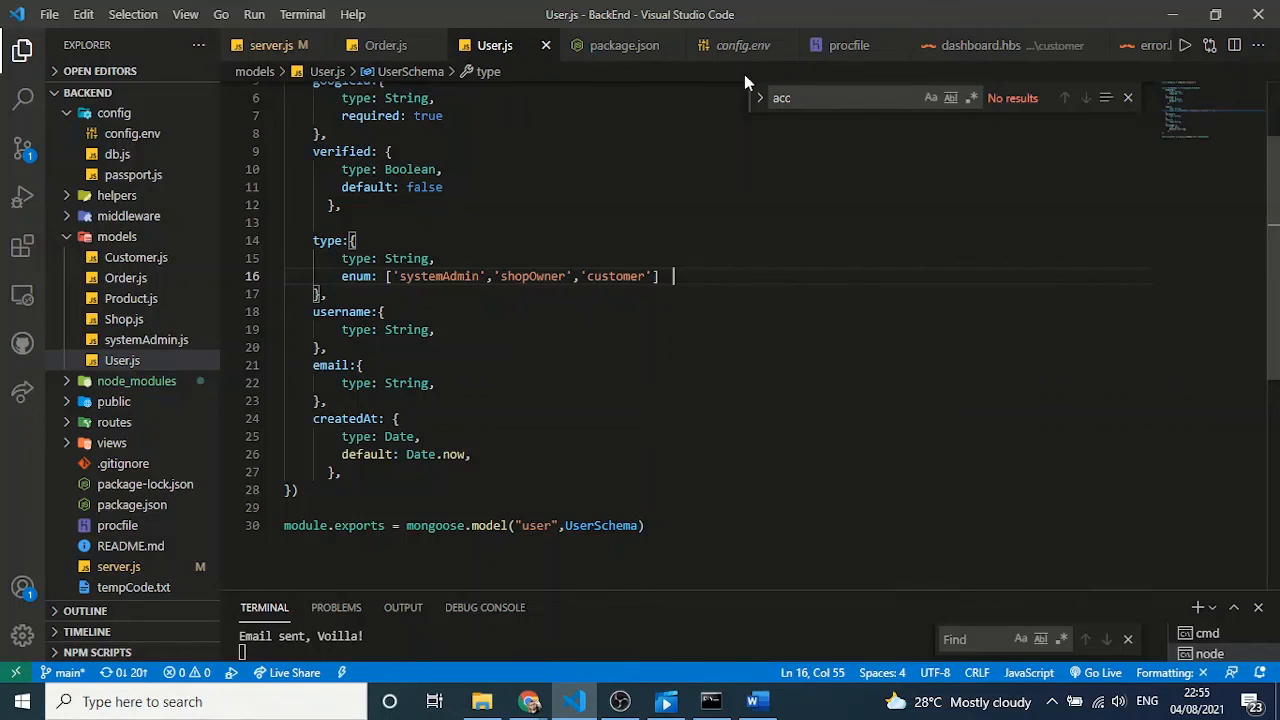
Return to server.js and search for "filter" to locate the fileFilter of the document upload
click(268, 47)
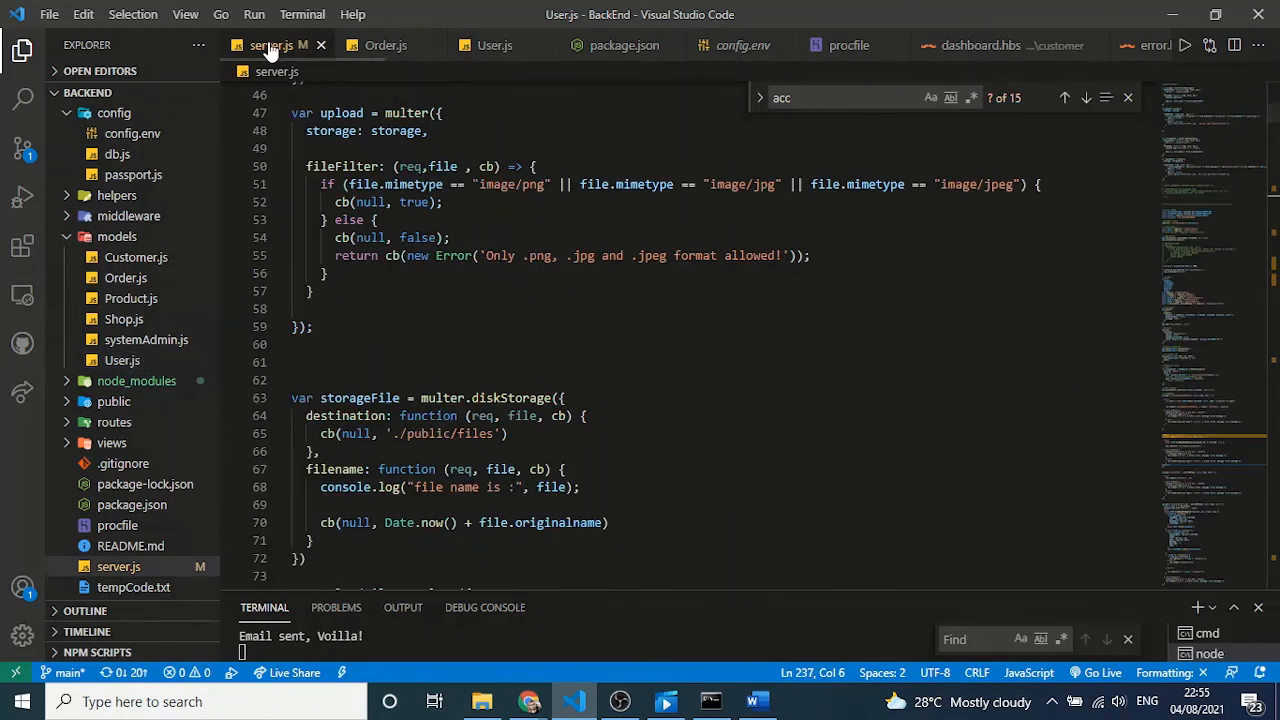
click(1126, 98)
key(ctrl+p)
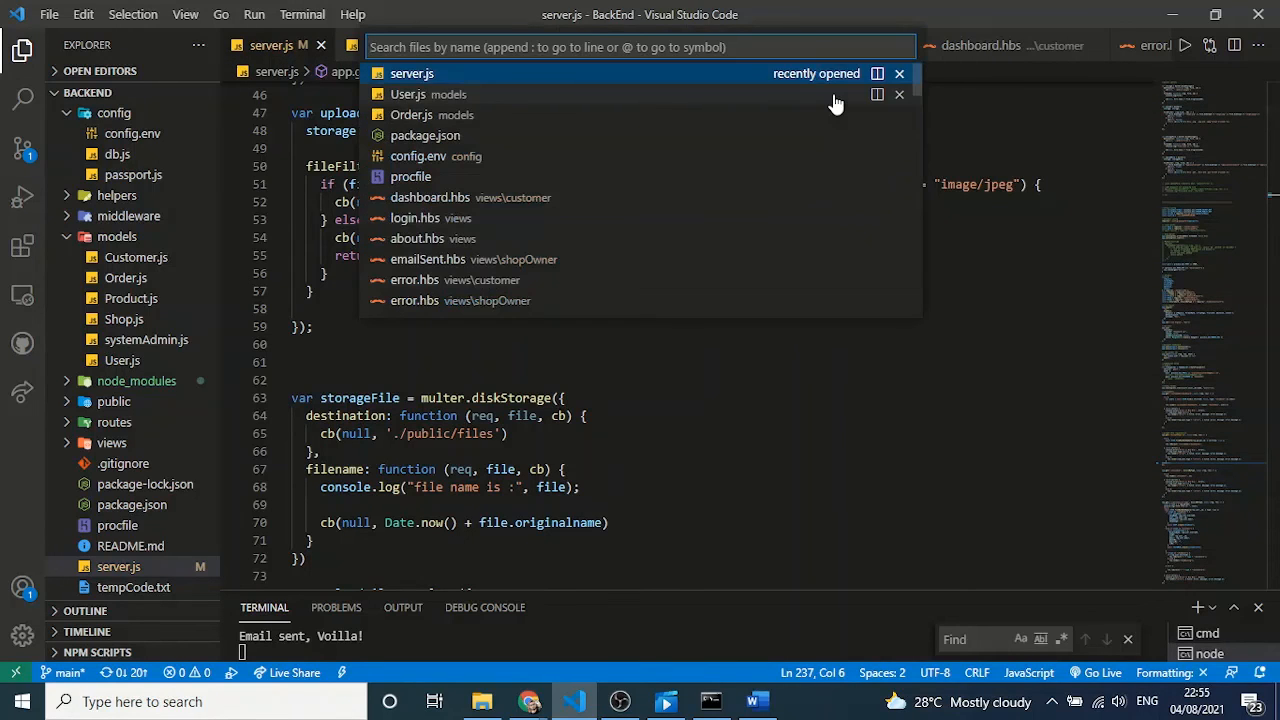
click(815, 398)
key(ctrl+f)
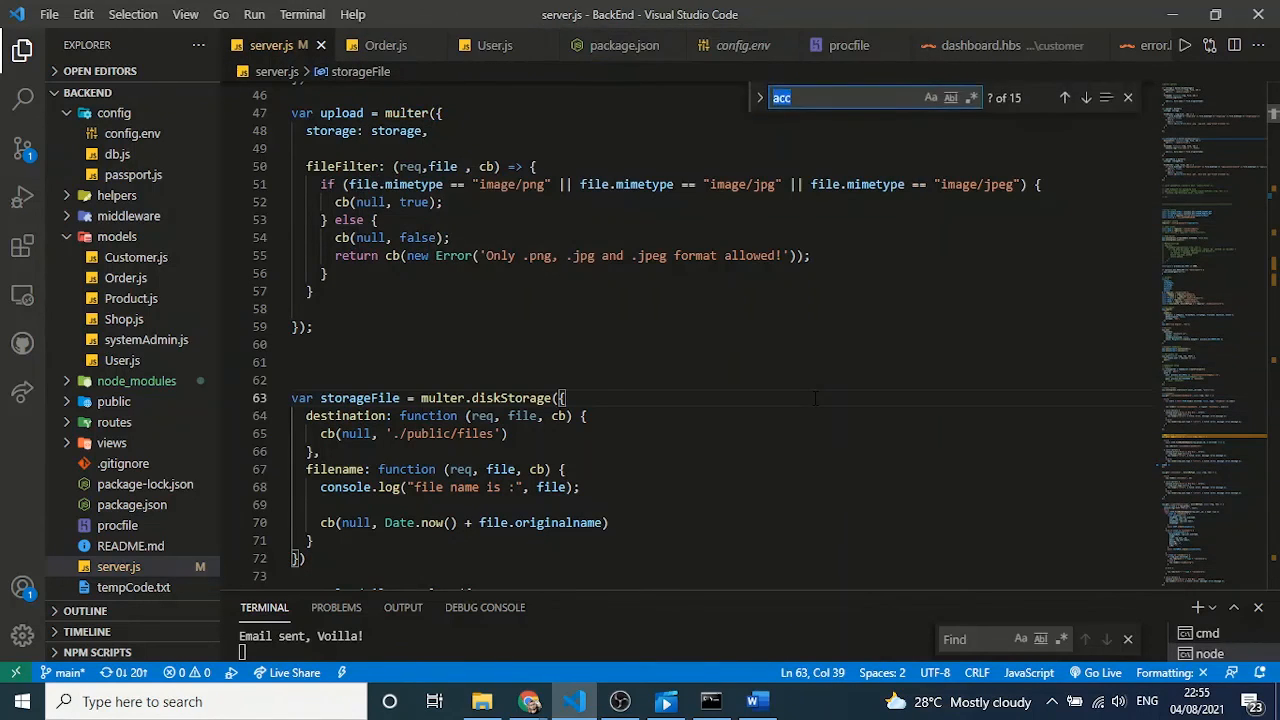
text(file)
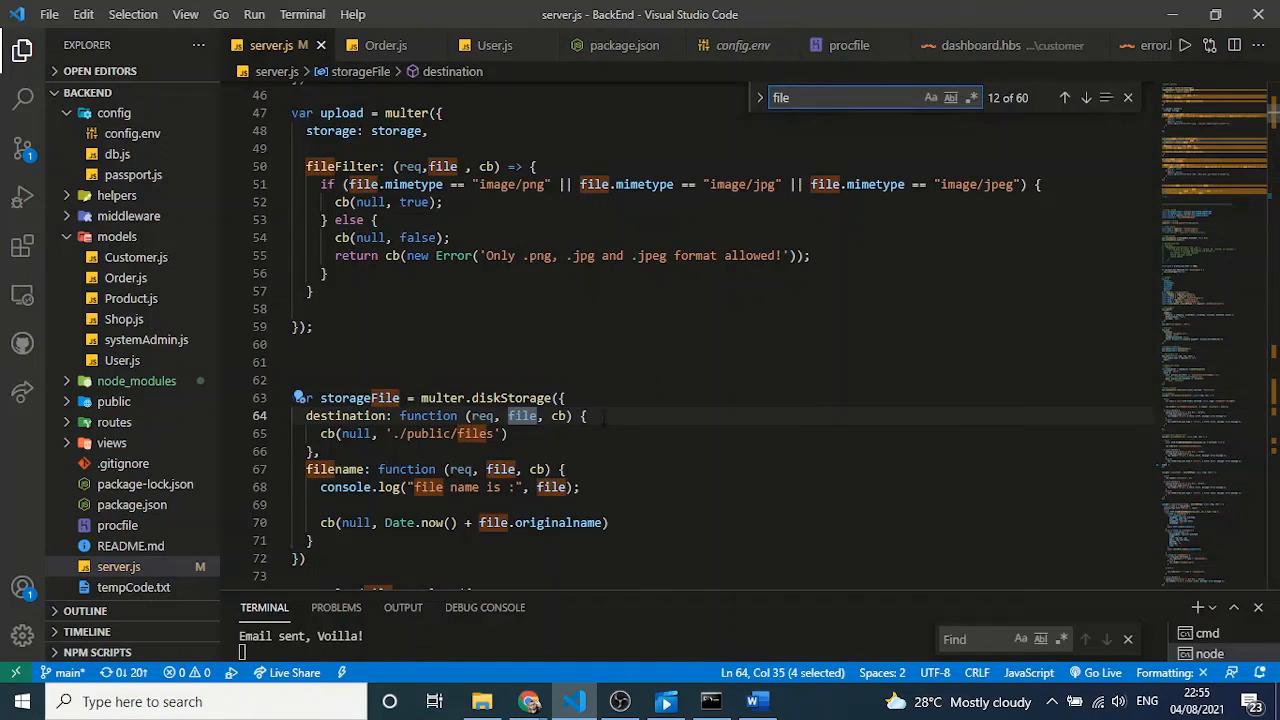
key(BackSpace)
key(BackSpace)
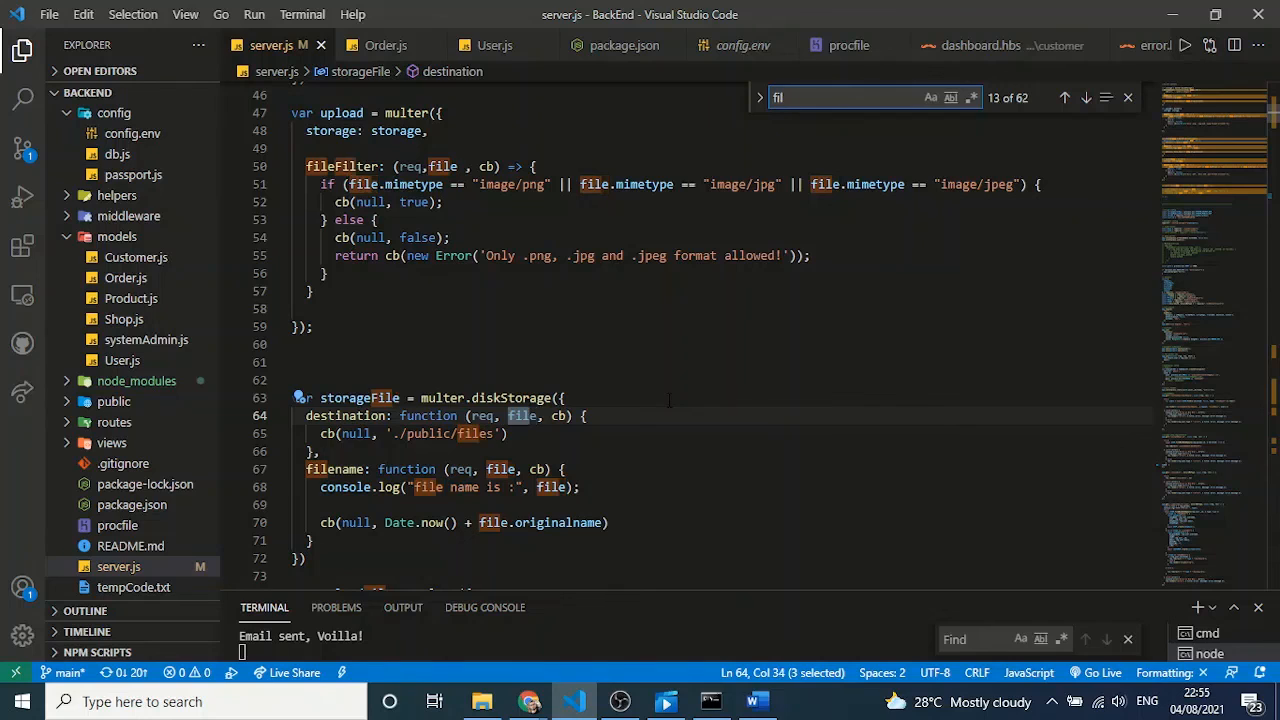
text(lter)
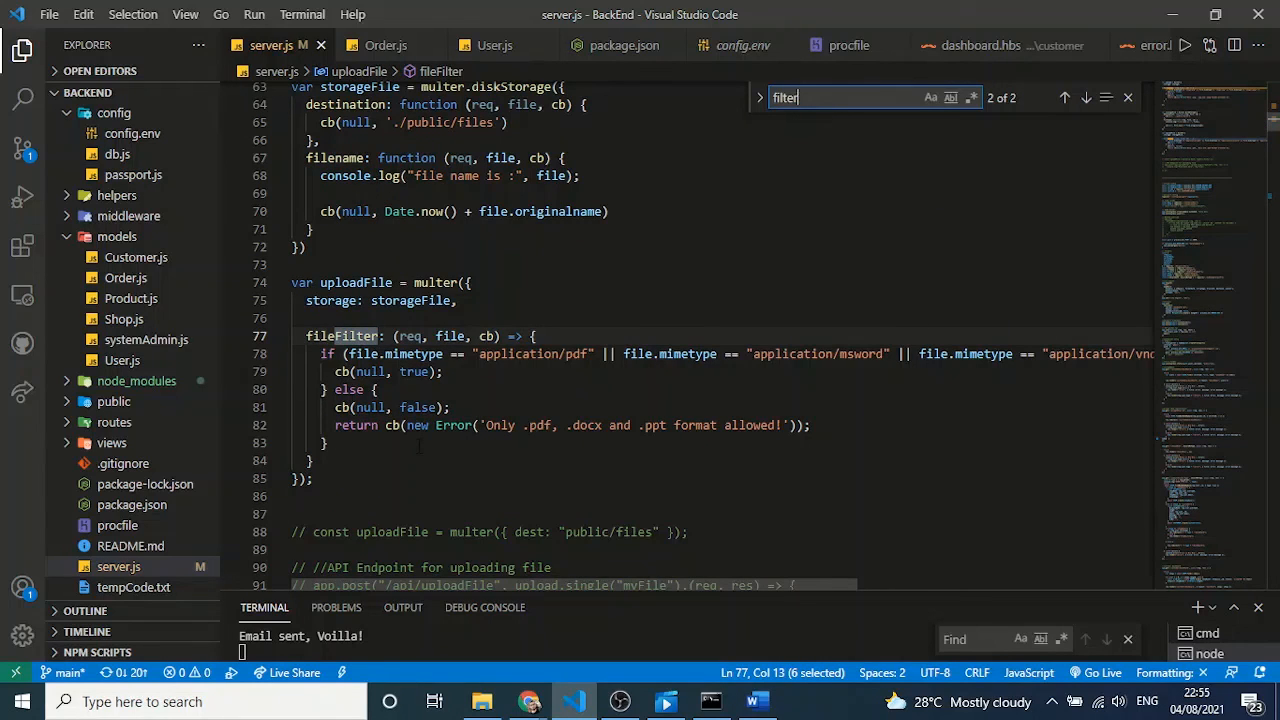
Examine the MIME types accepted by the document upload's fileFilter, including application/pdf, application/msword and the long wordprocessingml entry
click(338, 448)
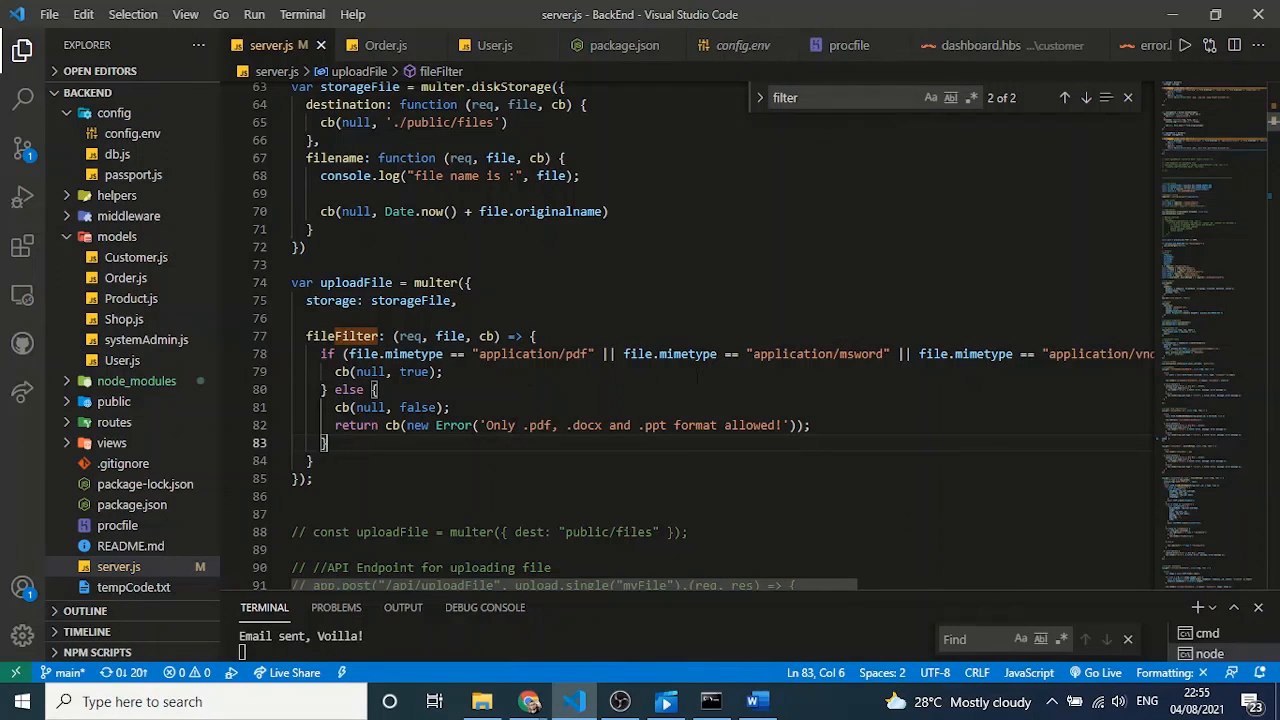
double_click(589, 354)
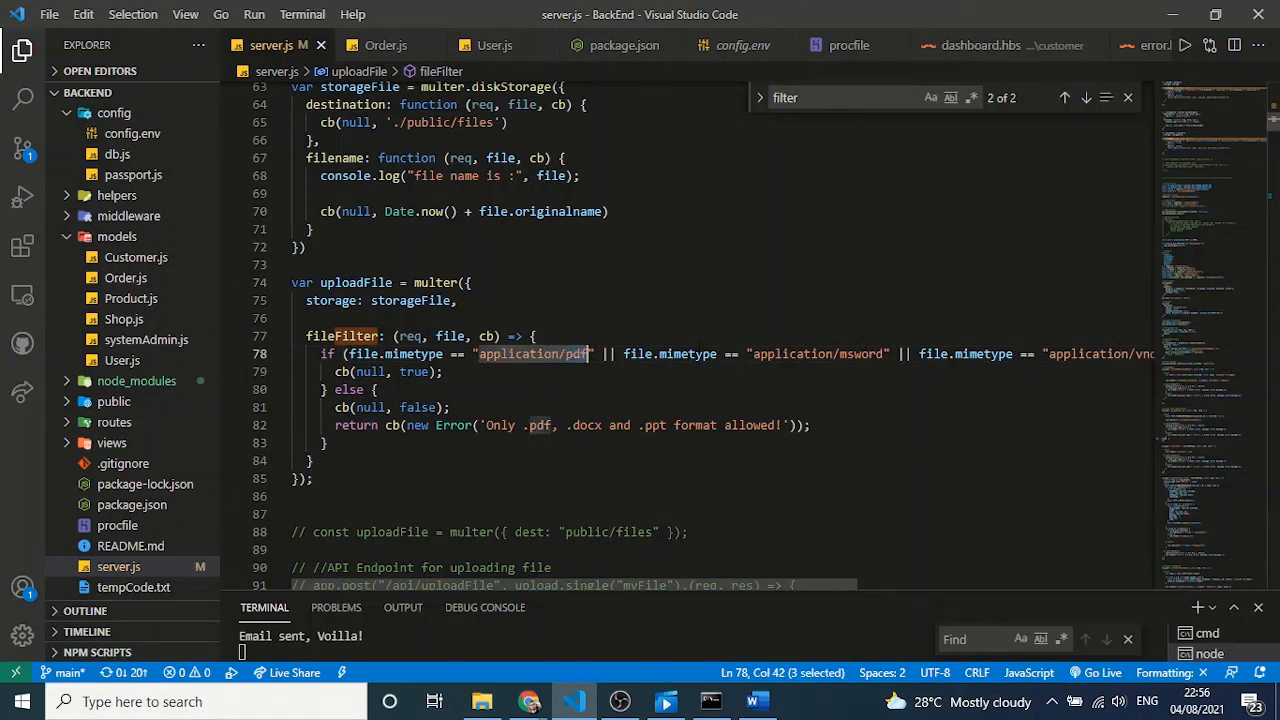
double_click(870, 354)
drag(813, 578, 1068, 575)
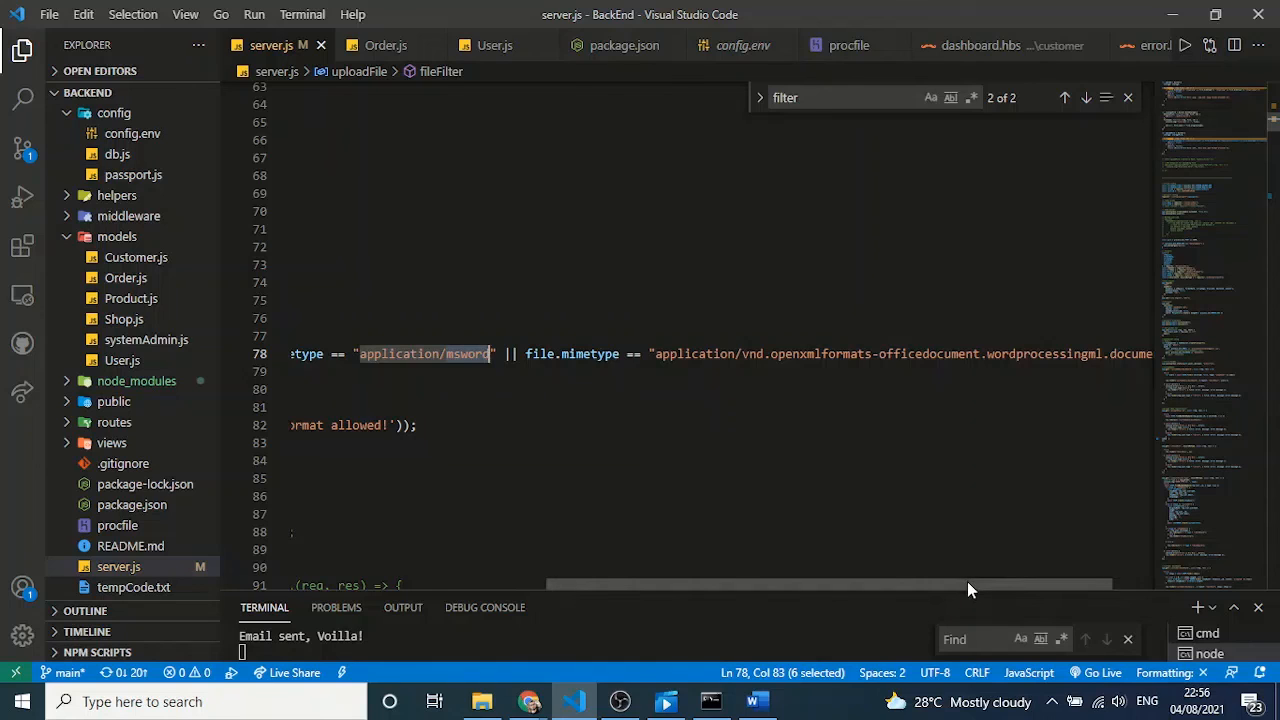
drag(967, 582, 680, 595)
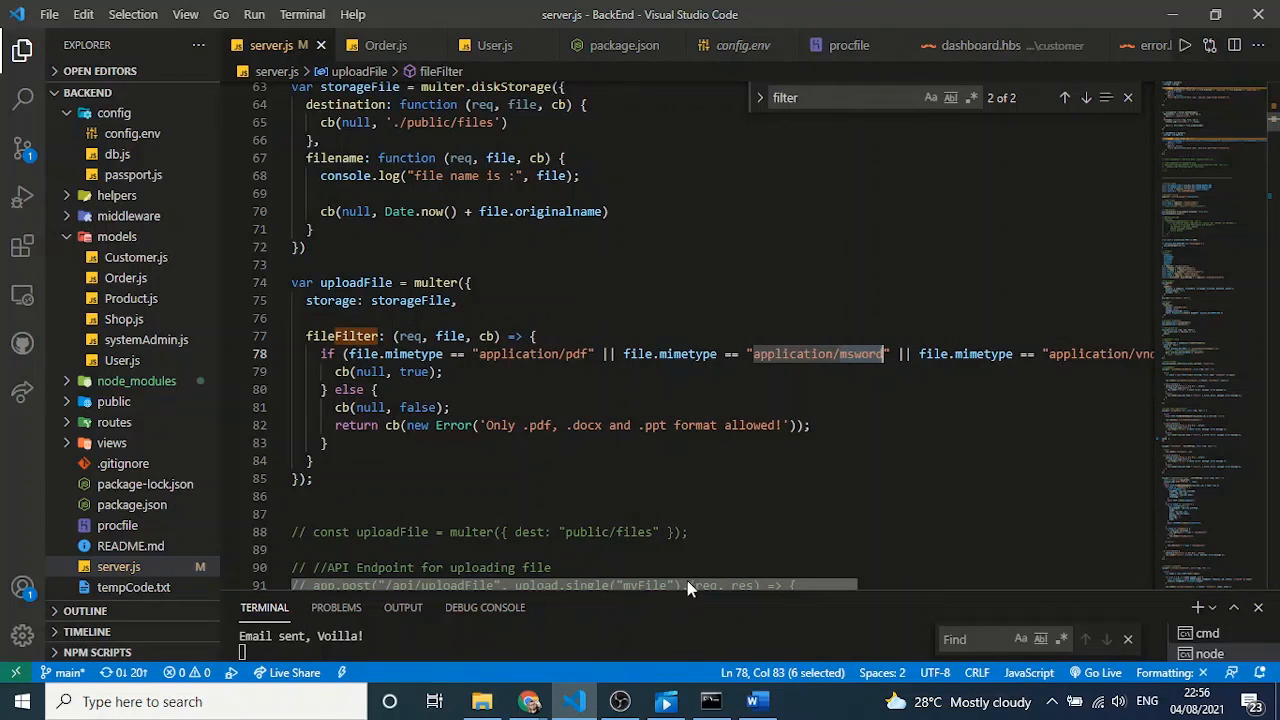
drag(682, 585, 623, 590)
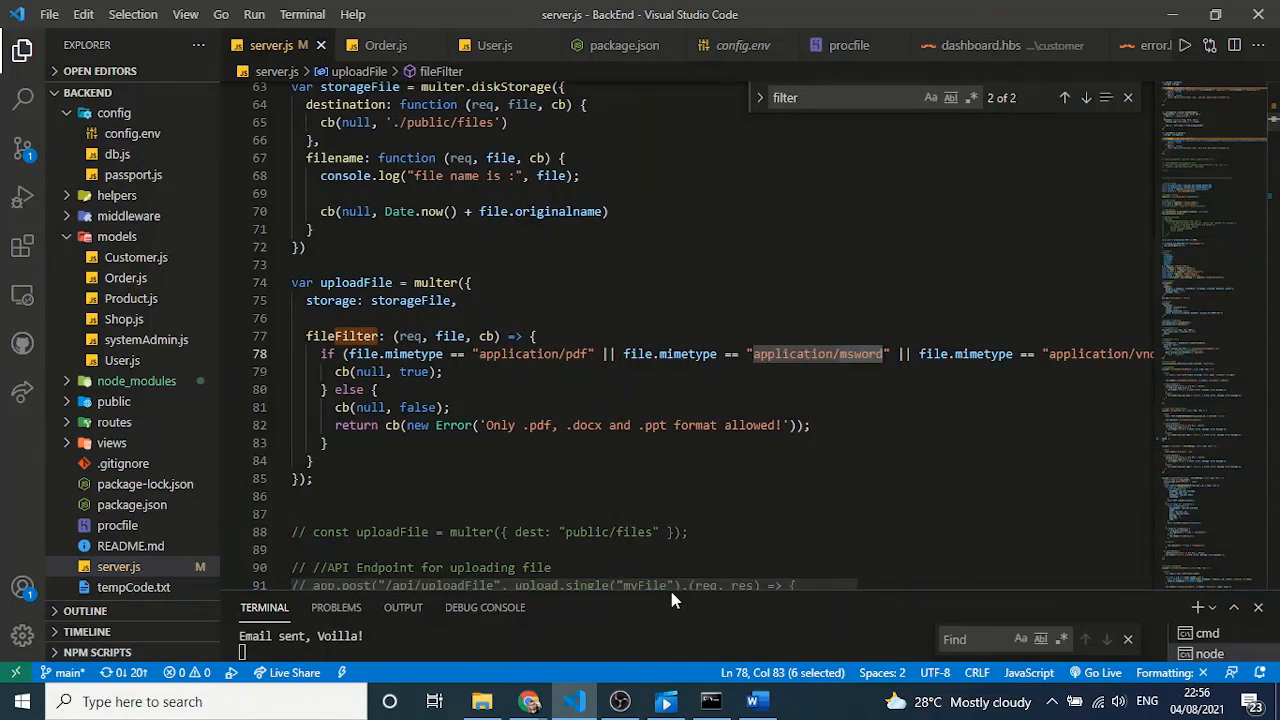
mouse_move(663, 592)
mouse_down()
mouse_move(912, 603)
mouse_move(650, 588)
mouse_up()
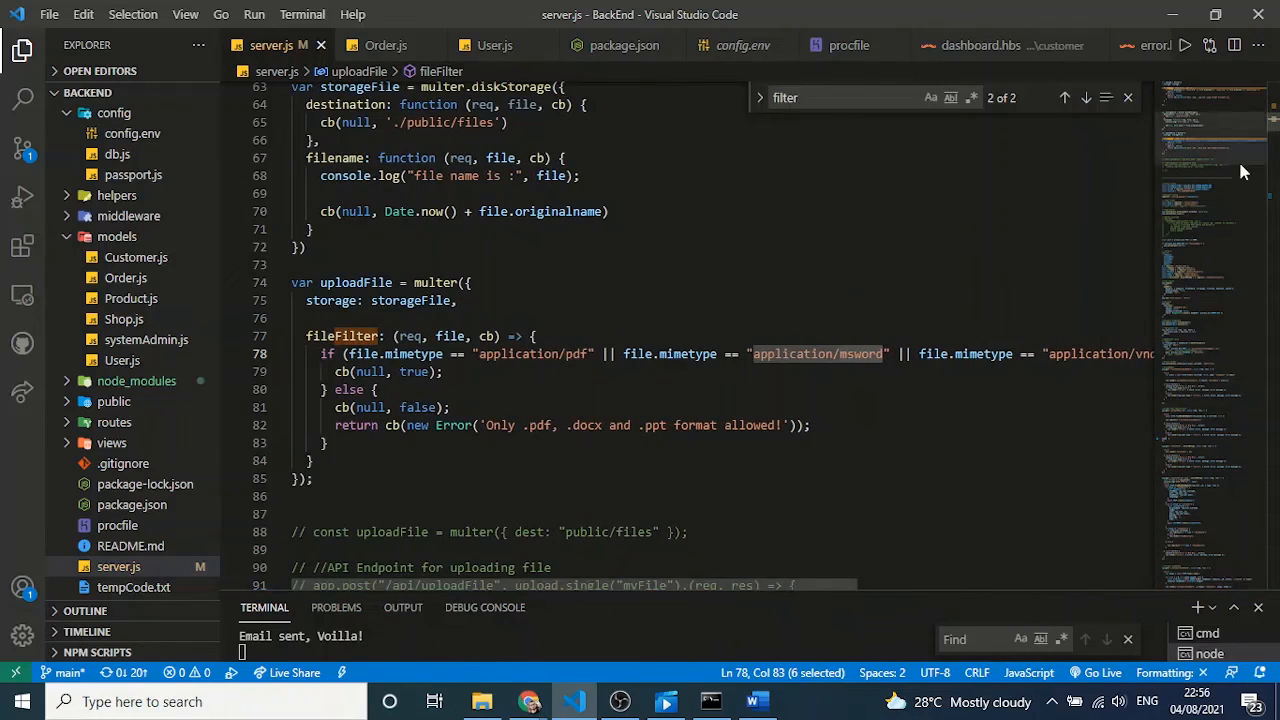
Go to the image upload's fileFilter in server.js and examine its accepted image/png, image/jpg and image/jpeg types
drag(1262, 145, 1274, 120)
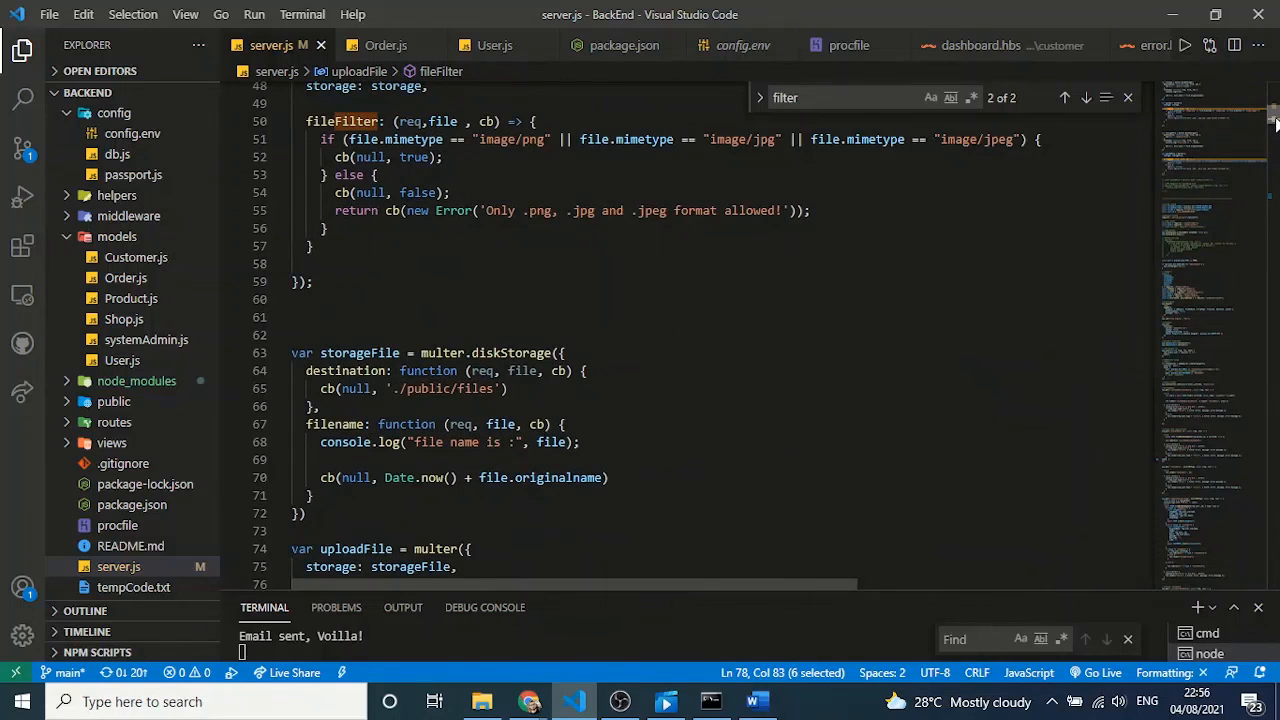
scroll(1276, 121, up, 1)
scroll(1276, 121, up, 1)
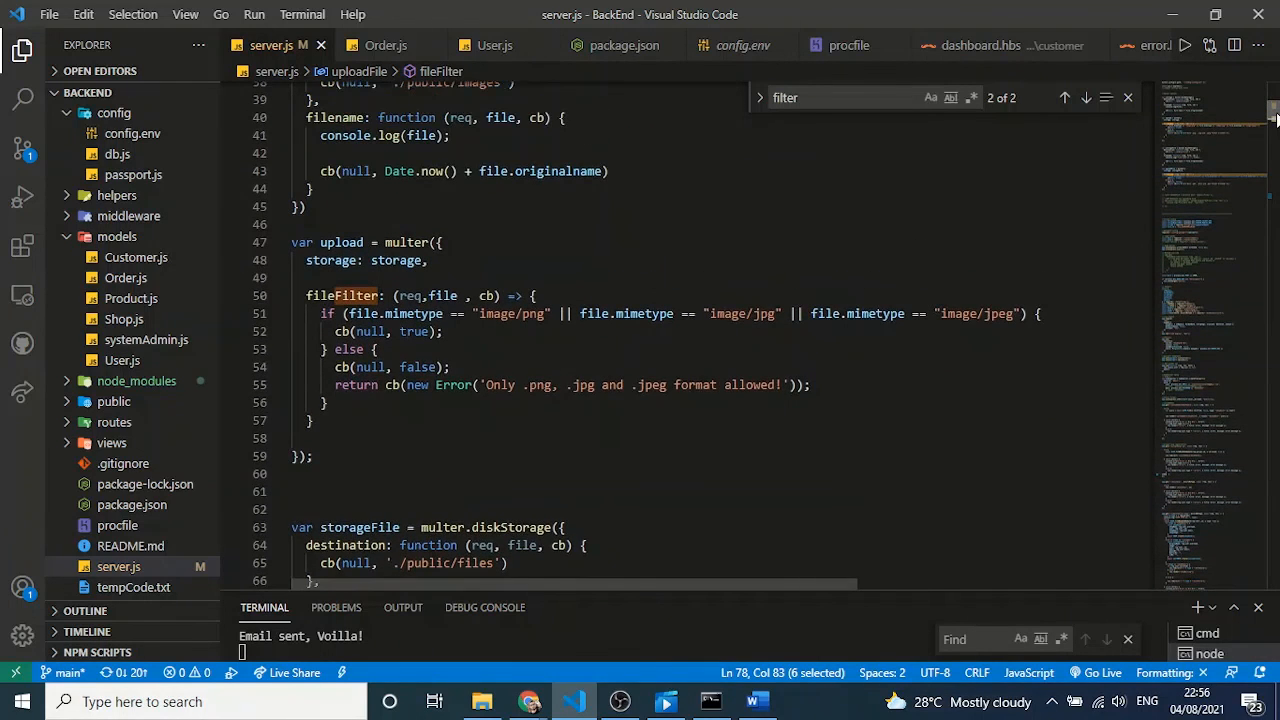
scroll(1276, 121, down, 1)
scroll(1276, 121, up, 2)
scroll(1275, 119, up, 1)
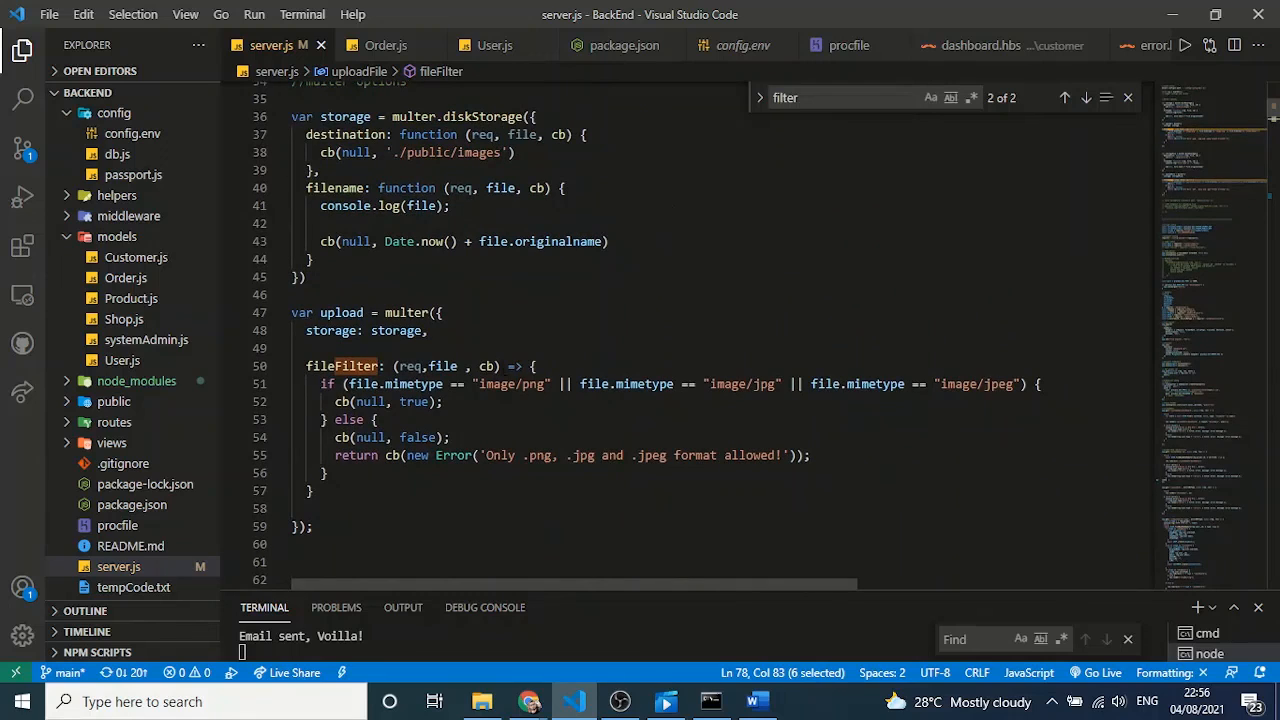
drag(328, 473, 337, 384)
click(558, 444)
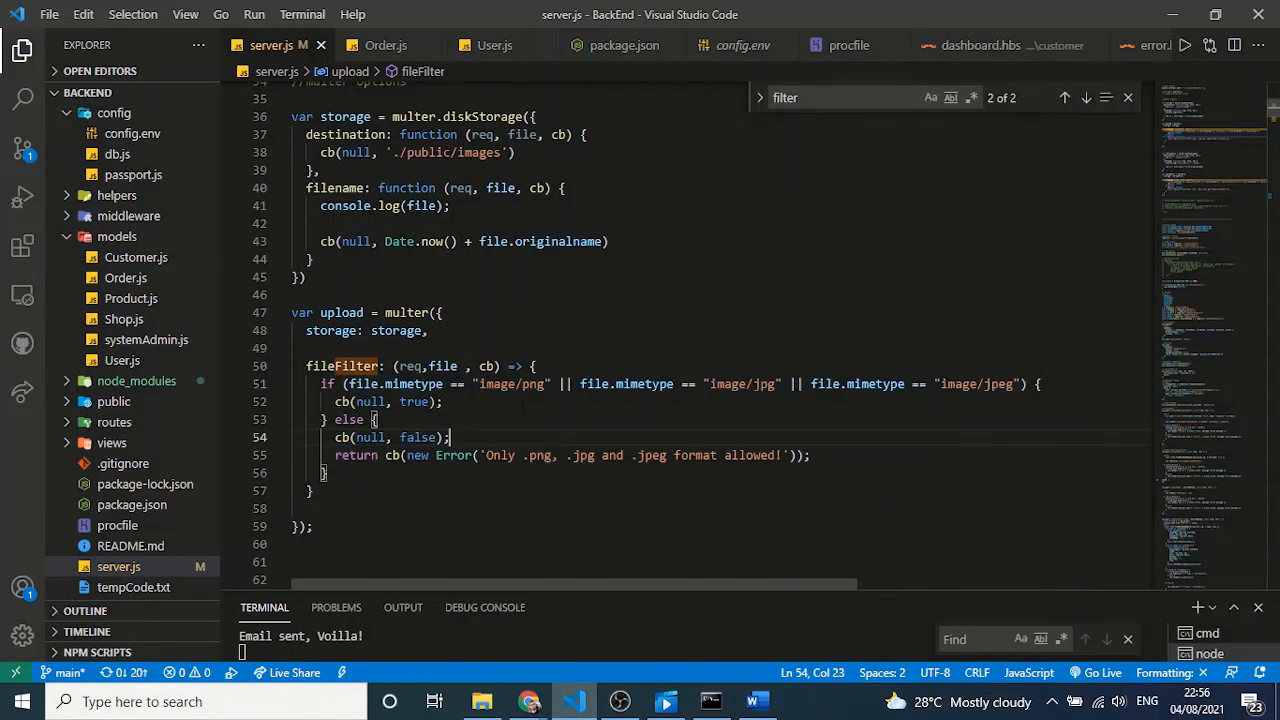
double_click(531, 384)
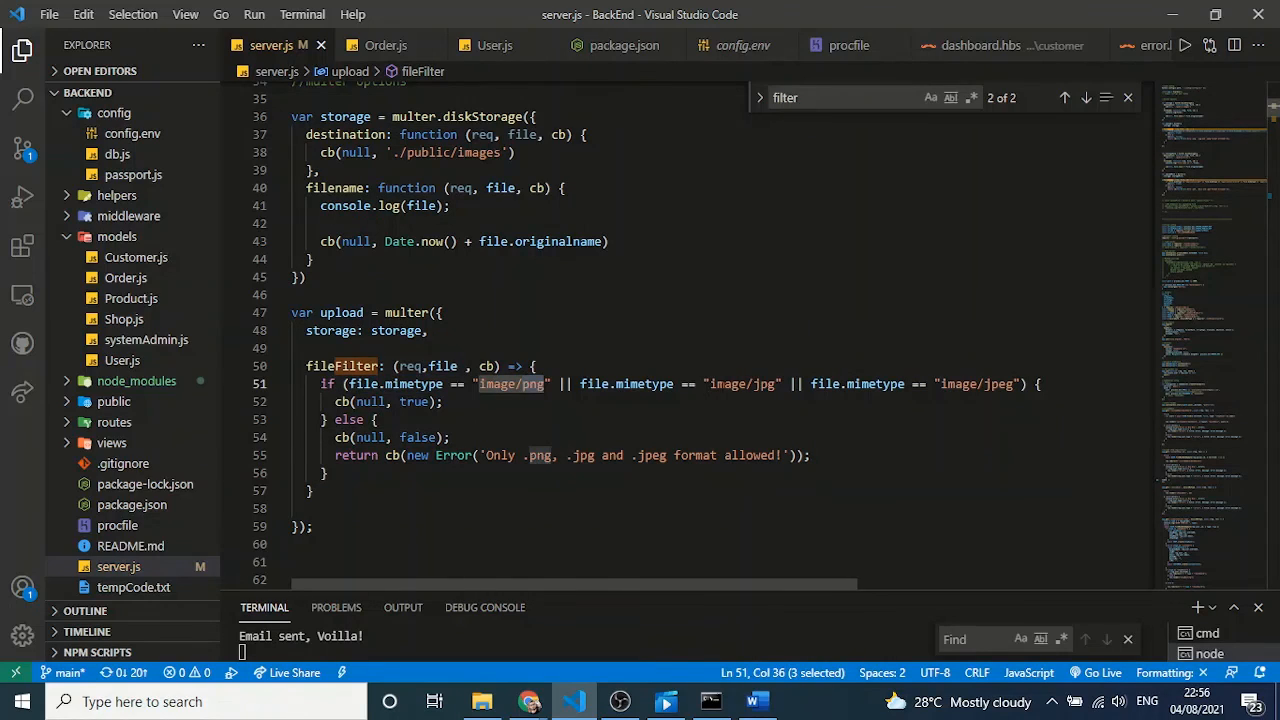
double_click(764, 384)
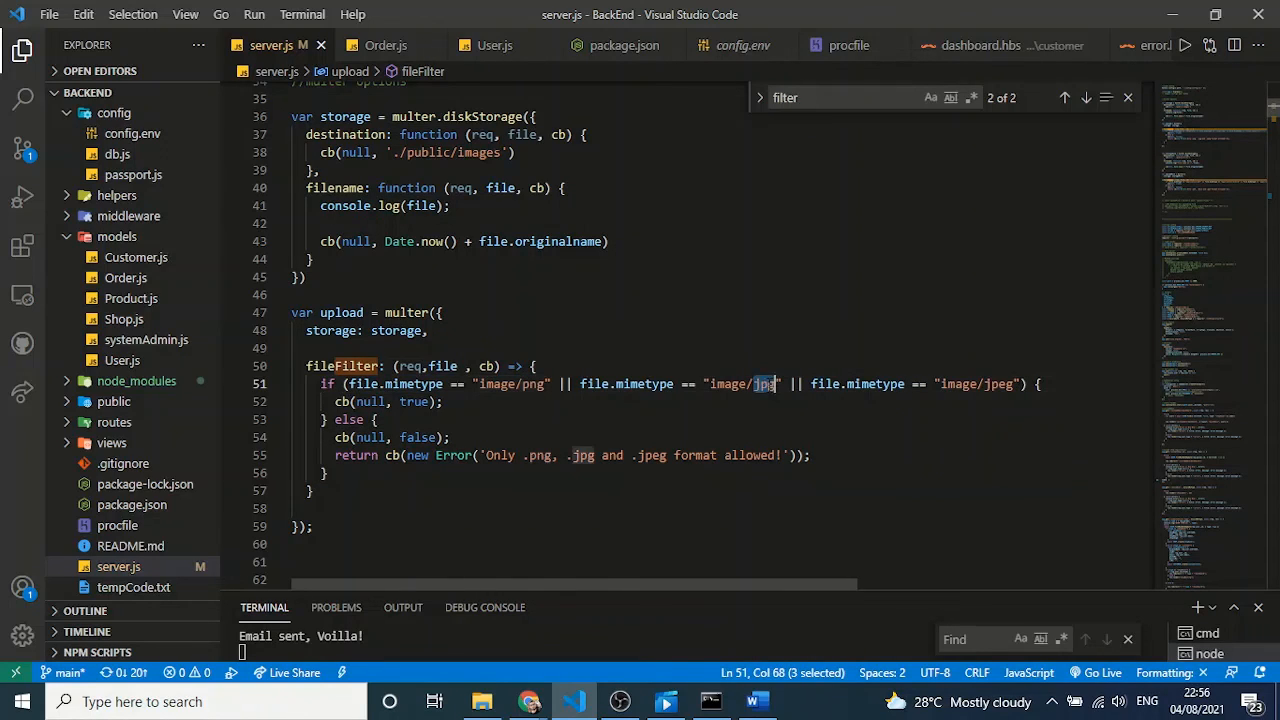
double_click(995, 384)
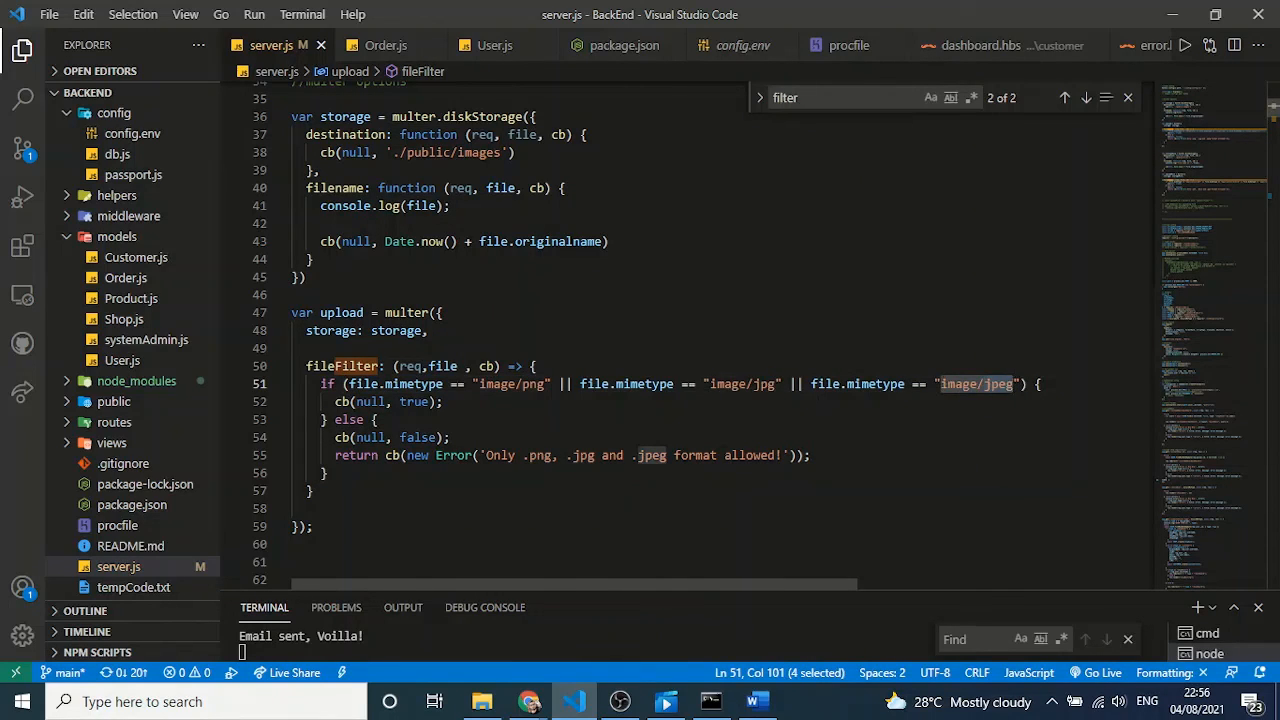
click(603, 420)
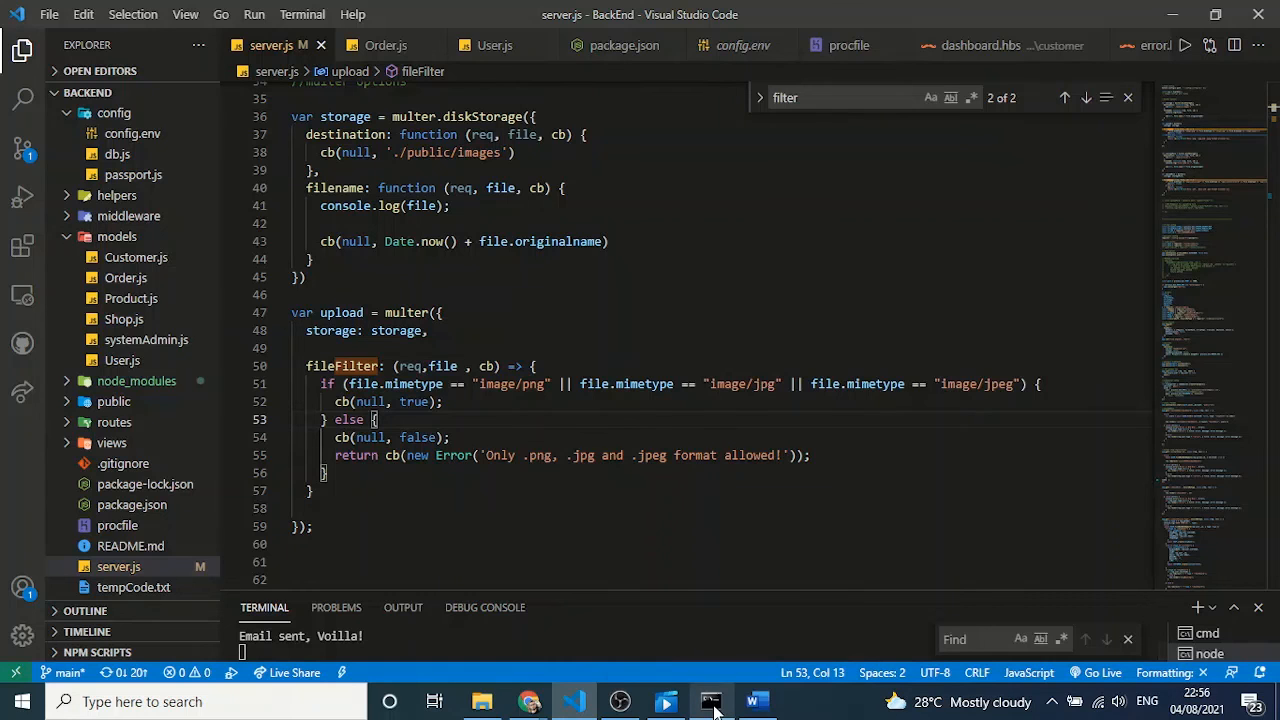
Switch to OBS Studio to bring up its recording controls
mouse_move(714, 708)
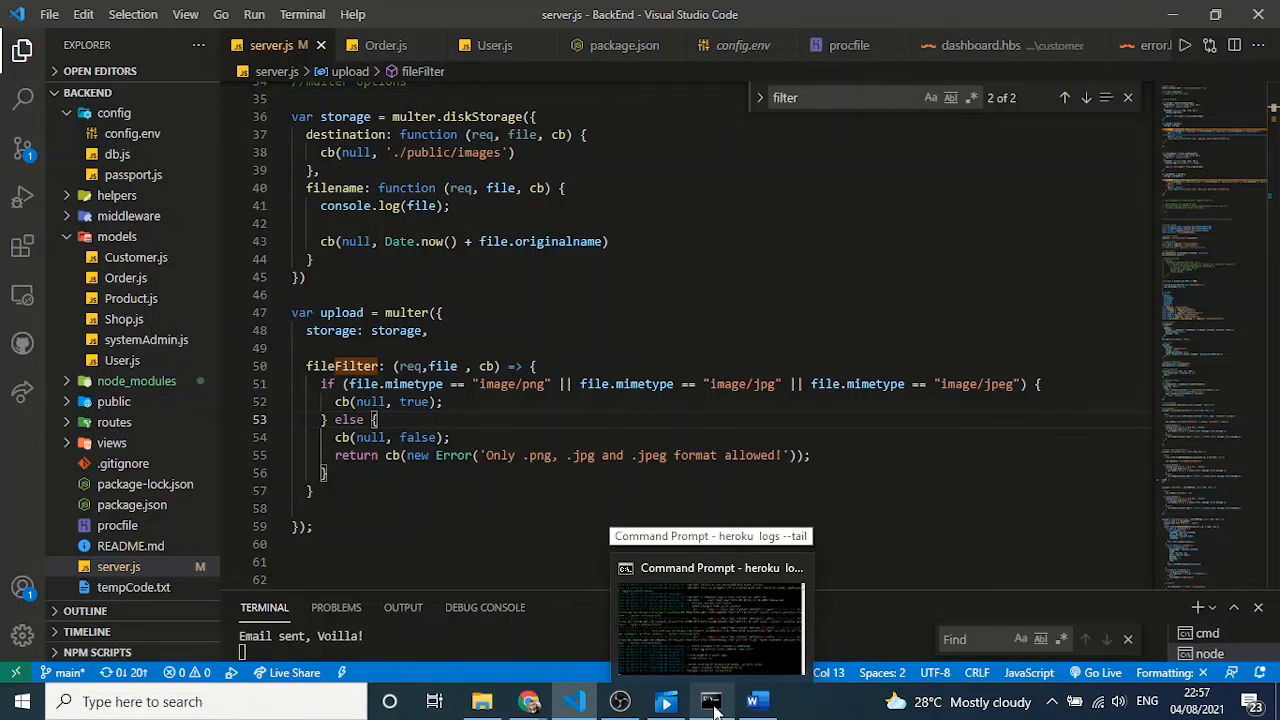
click(622, 703)
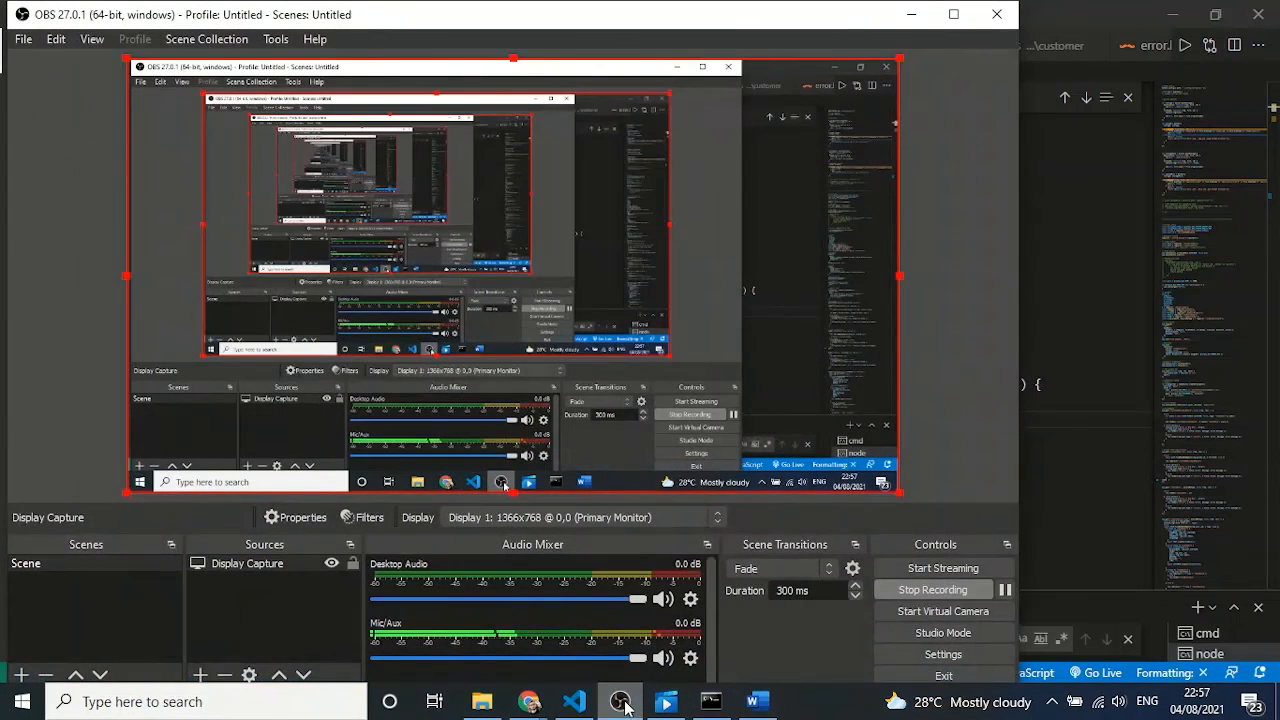